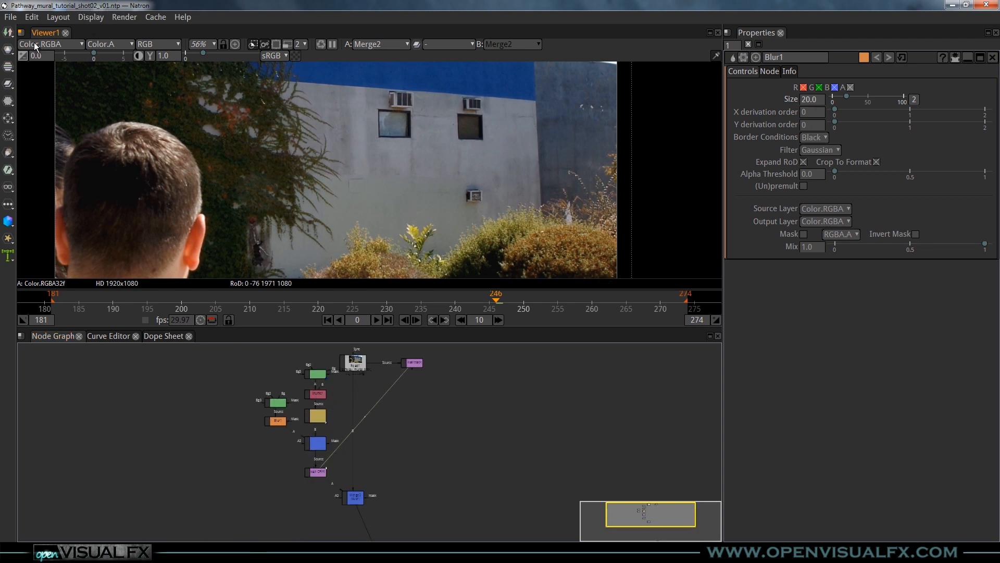
Select the RotoPaint1 node and move the playhead to the shot's first frame, 181
middle_click_drag(362, 419, 409, 430)
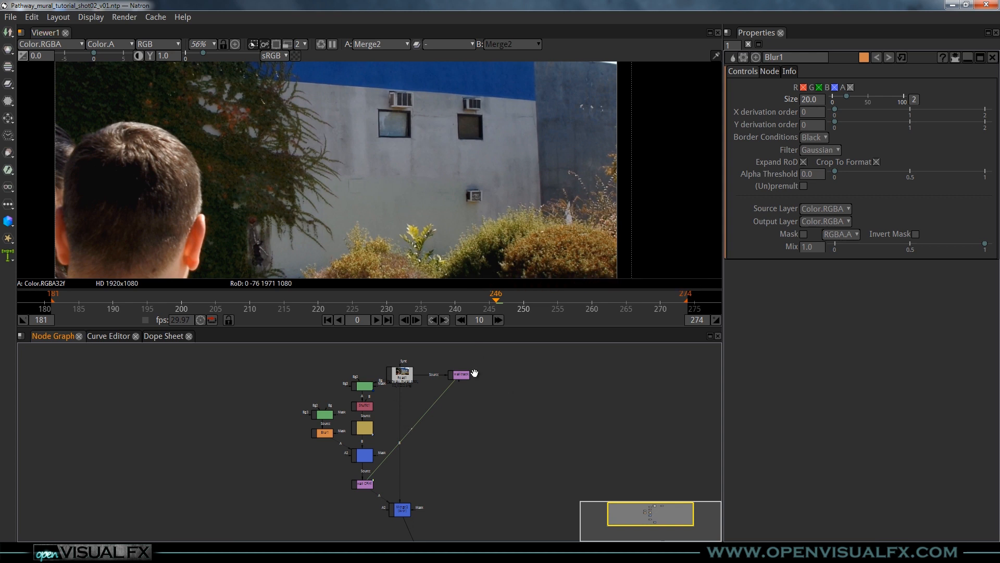
scroll(436, 422, "up", 1)
mouse_move(436, 429)
middle_mouse_down()
mouse_move(422, 455)
mouse_move(427, 444)
middle_mouse_up()
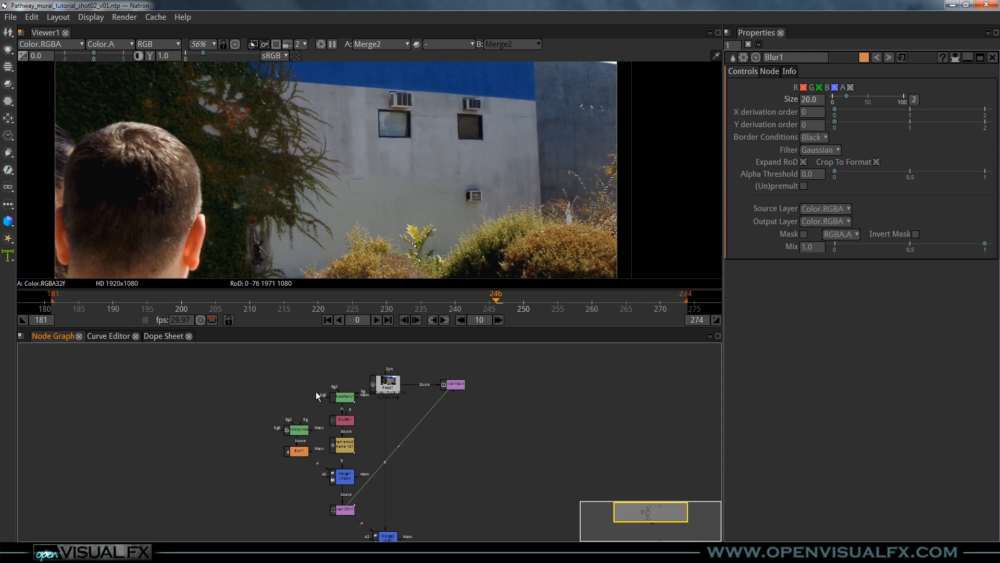
scroll(413, 423, "up", 2)
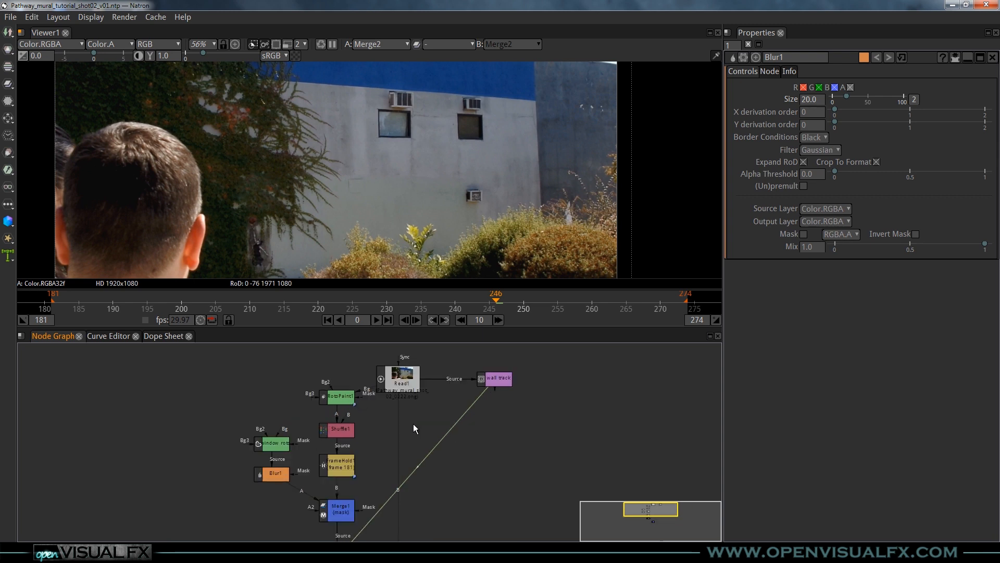
middle_click_drag(414, 424, 395, 403)
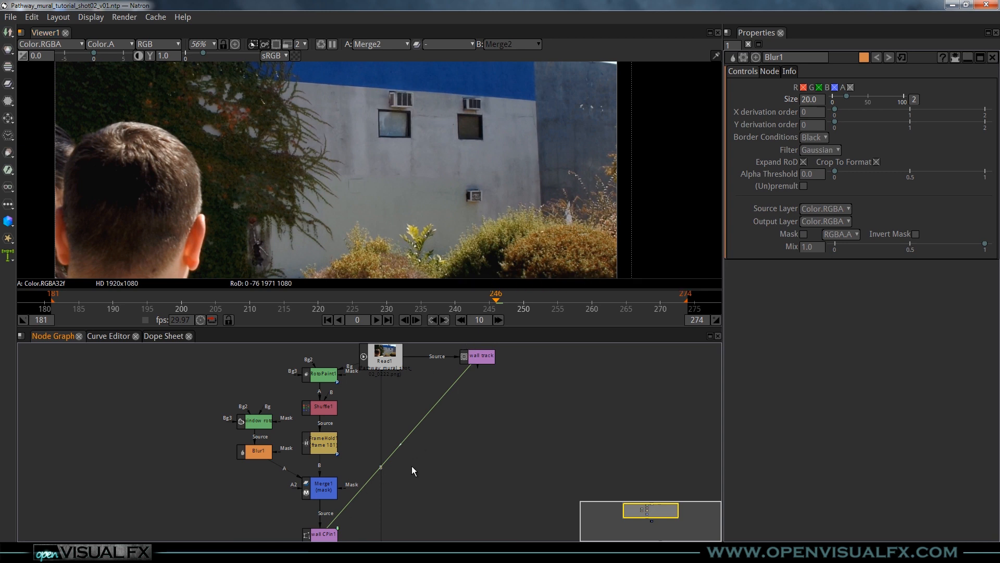
middle_click_drag(431, 445, 453, 437)
left_click(359, 363)
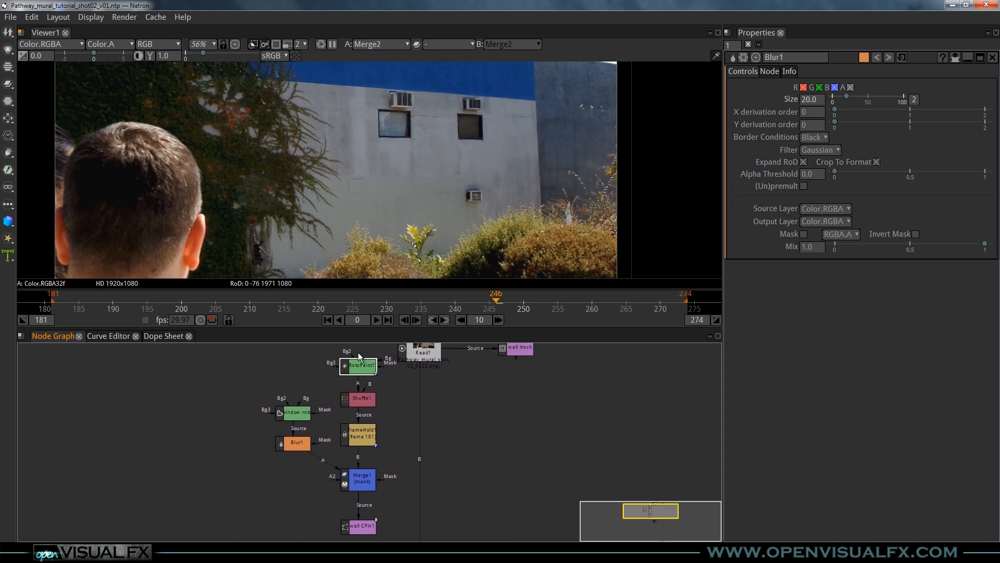
left_click(331, 321)
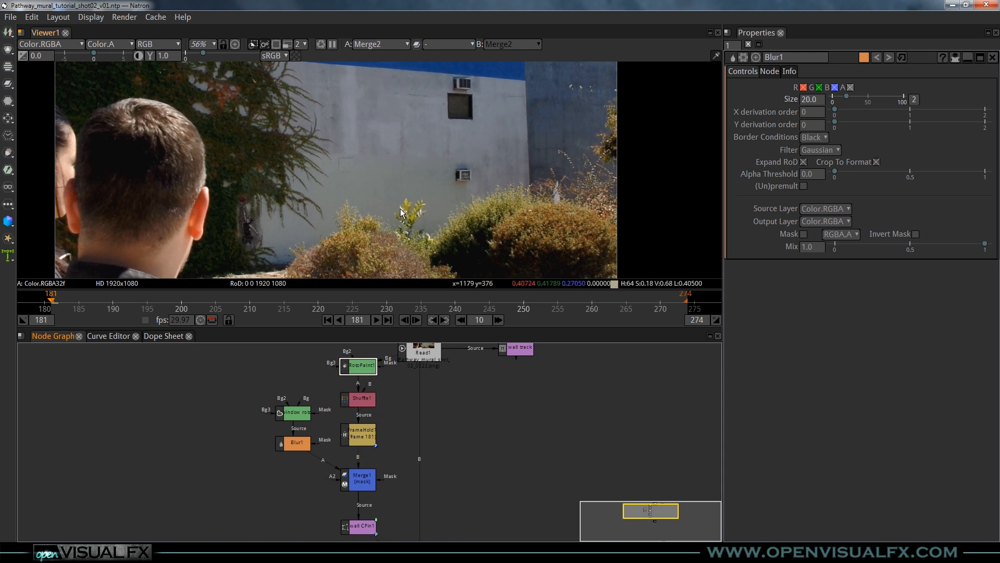
middle_click_drag(400, 209, 408, 246)
scroll(395, 151, "up", 1)
middle_click_drag(403, 156, 387, 183)
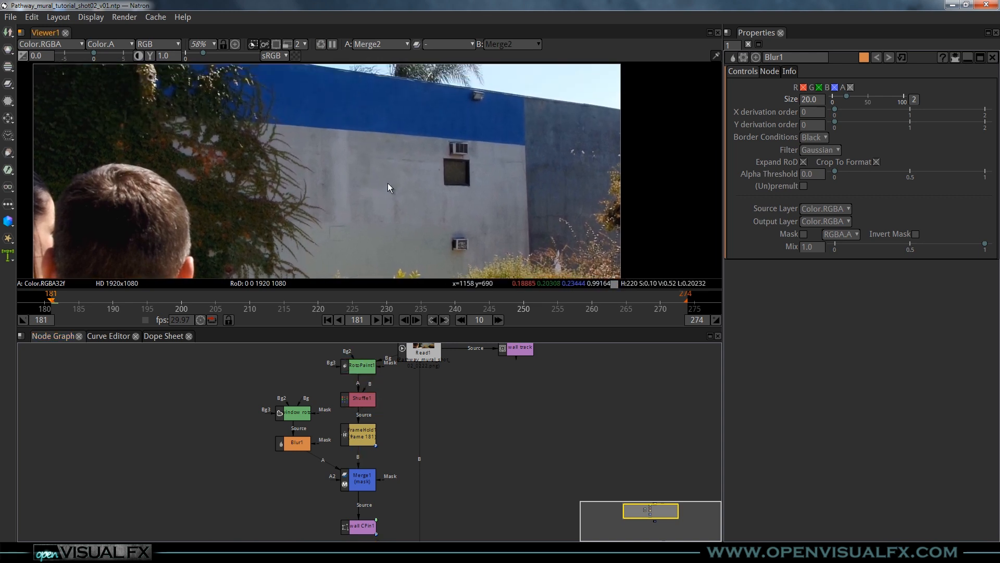
Disable and re-enable the RotoPaint1 node to compare the wall with and without its paint work
middle_click_drag(400, 396, 393, 408)
left_click(357, 379)
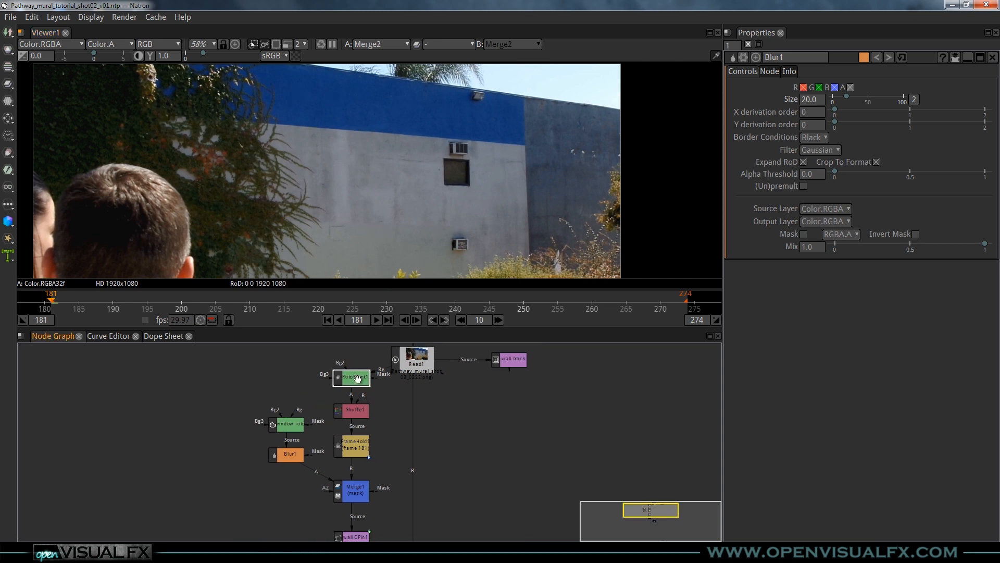
key("d")
key("d")
scroll(405, 384, "down", 1)
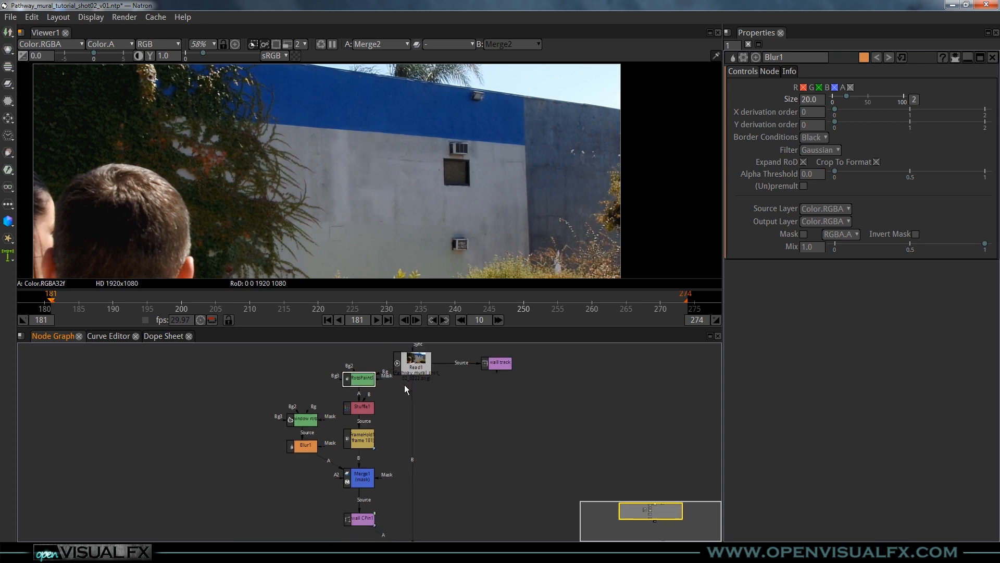
middle_click_drag(445, 476, 434, 405)
scroll(392, 187, "down", 1)
middle_click_drag(385, 207, 390, 195)
scroll(391, 198, "down", 1)
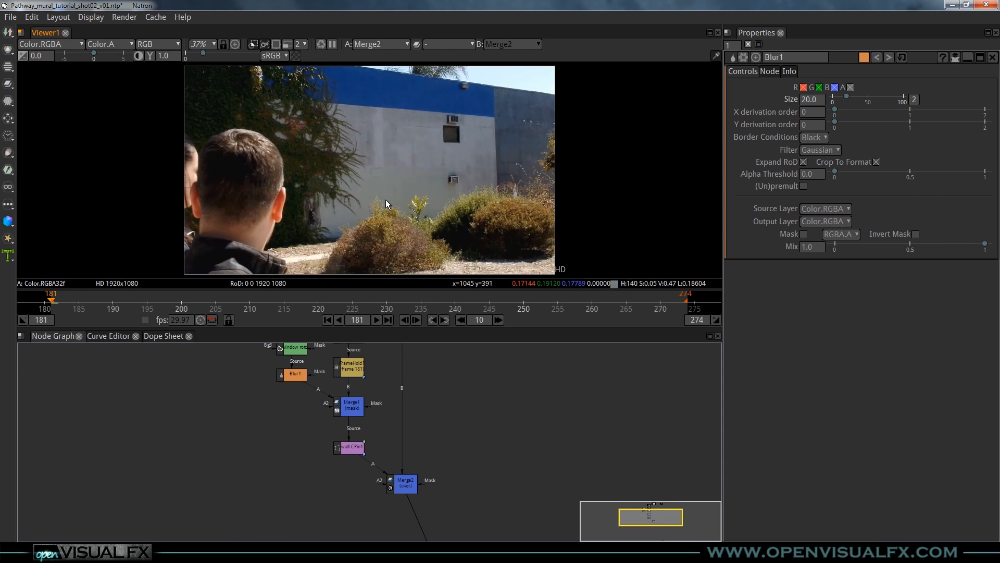
Switch to the file explorer, bring mural_flat_02.png from the elements folder into Natron's node graph, and show it in the viewer
middle_click_drag(410, 485, 466, 518)
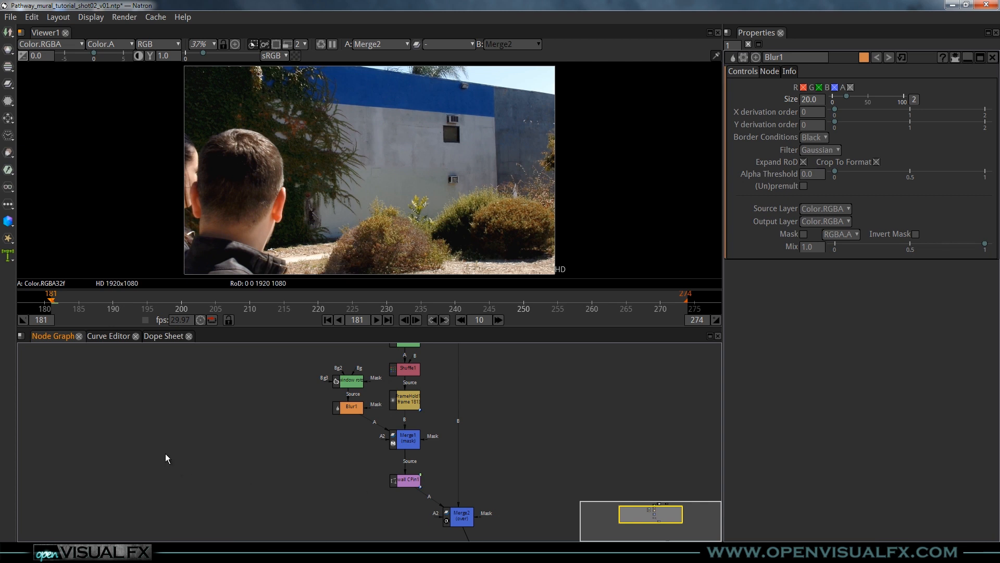
left_click(149, 553)
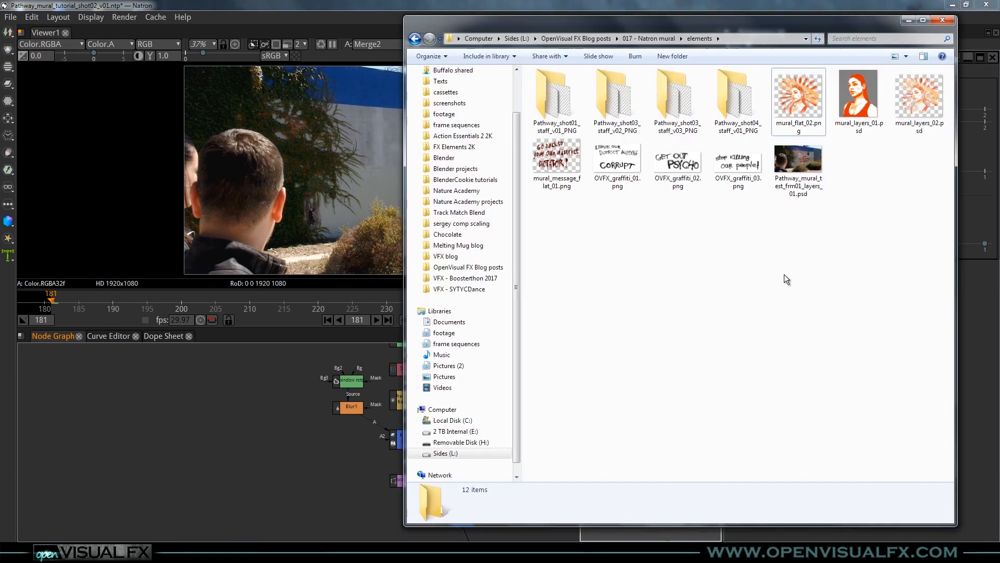
left_click(800, 131)
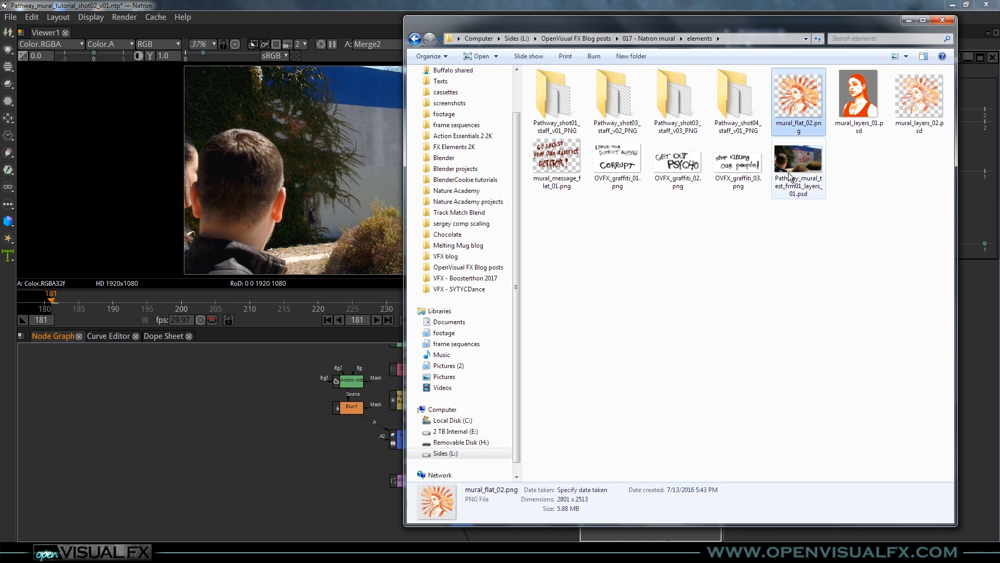
left_click_drag(788, 110, 262, 401)
left_click(263, 447)
key("1")
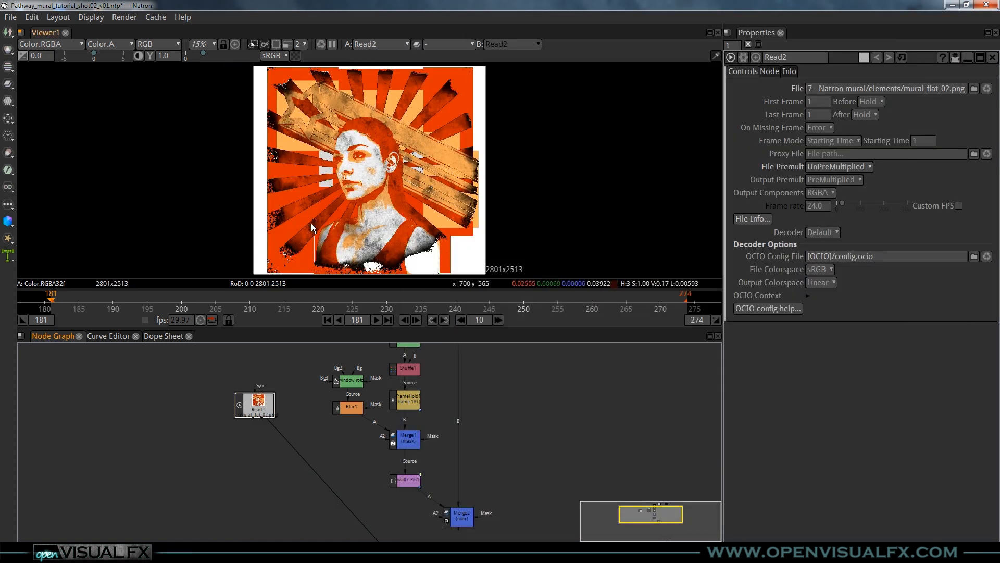
Inspect the mural image up close, comparing its alpha channel with the RGB view
scroll(313, 227, "up", 3)
middle_click_drag(428, 123, 375, 183)
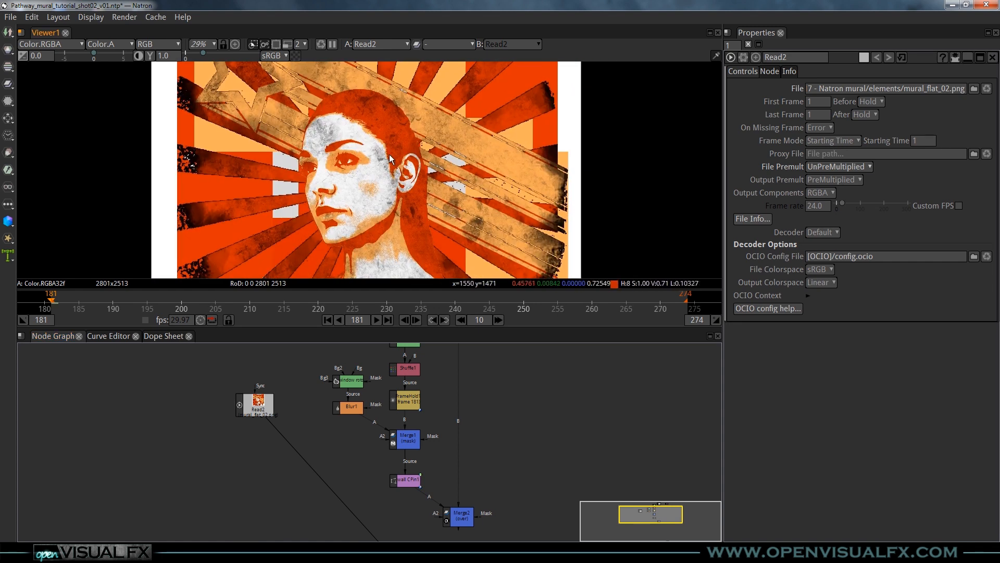
key("a")
scroll(381, 168, "down", 1)
mouse_move(380, 165)
middle_mouse_down()
mouse_move(407, 134)
mouse_move(351, 148)
mouse_move(387, 206)
mouse_move(380, 167)
middle_mouse_up()
key("a")
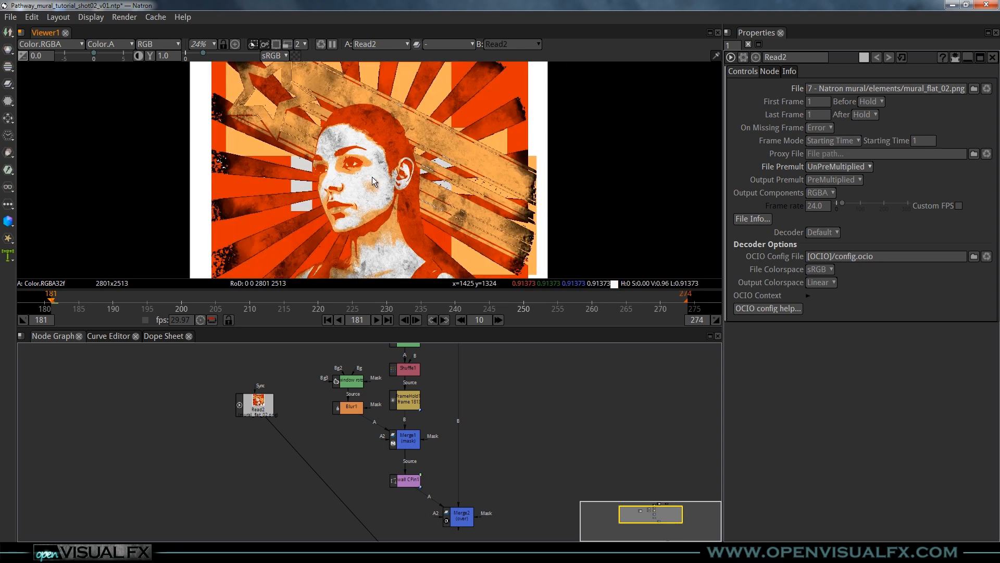
key("a")
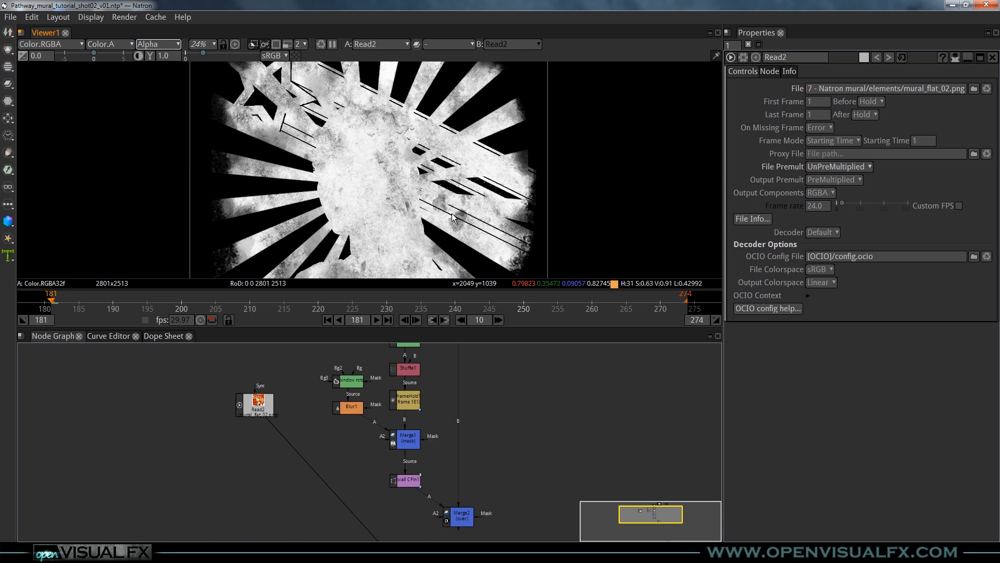
key("a")
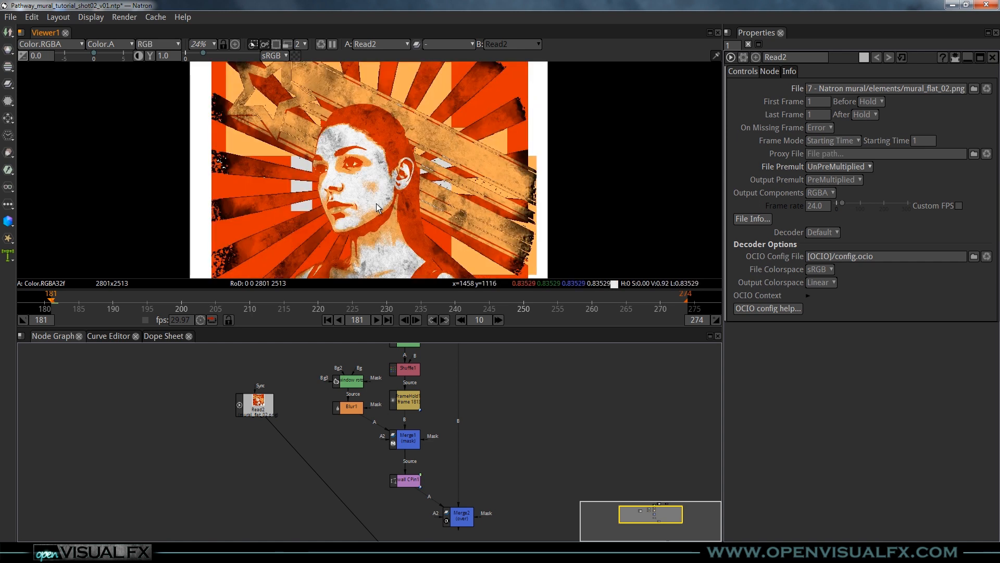
middle_click_drag(407, 178, 428, 141)
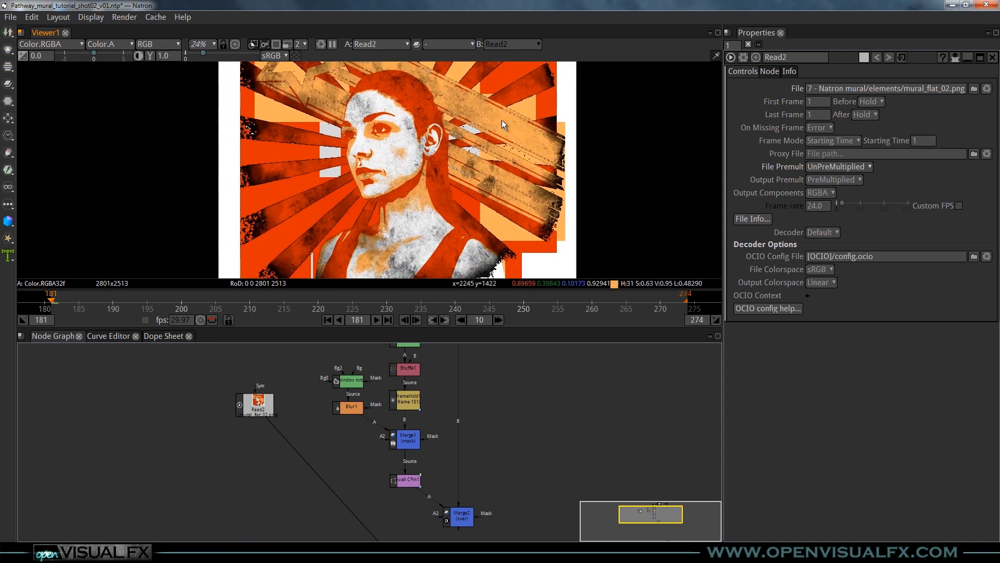
Add a Premult node after the mural's Read2 node
scroll(272, 436, "up", 2)
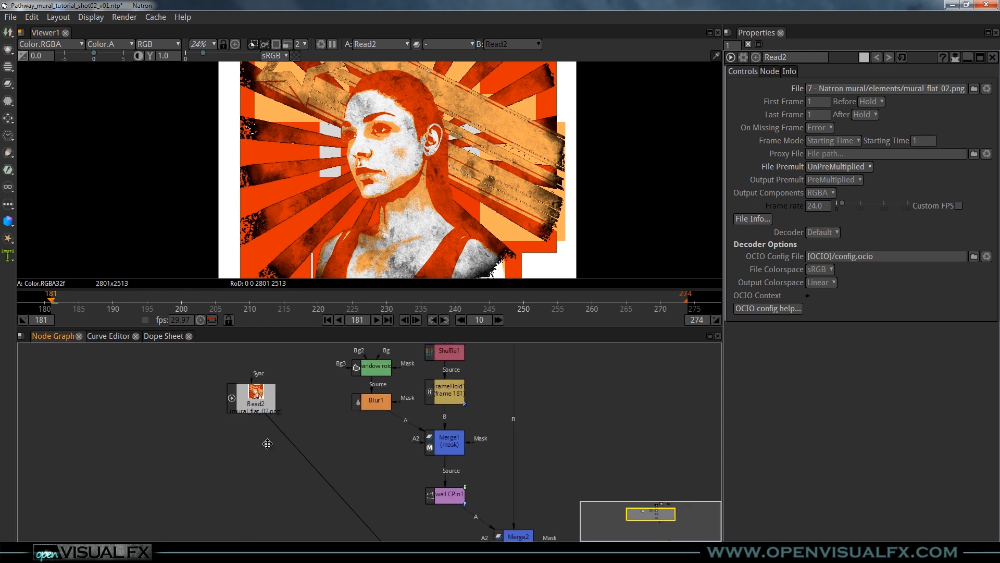
scroll(264, 439, "up", 2)
left_click_drag(318, 415, 327, 427)
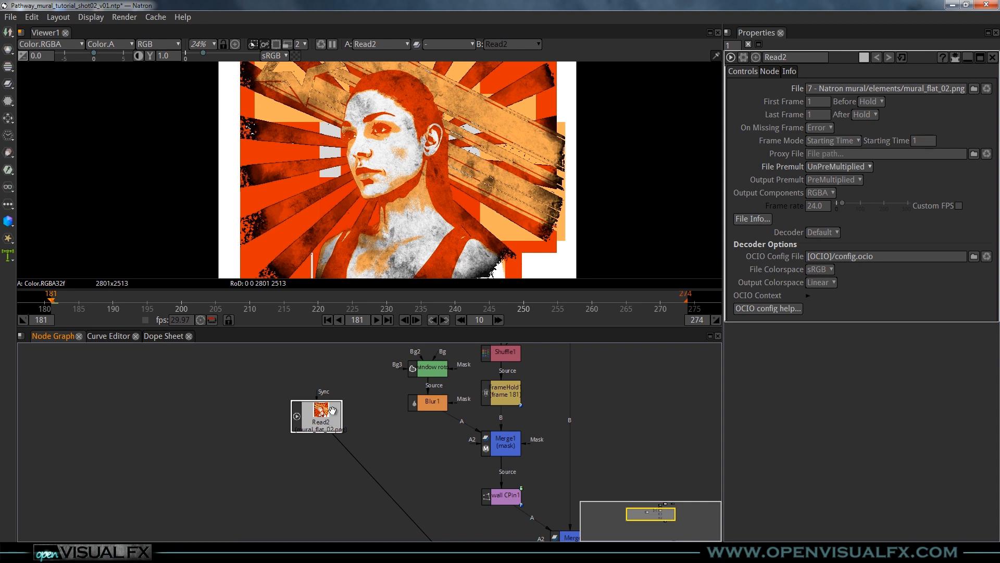
mouse_move(323, 412)
left_mouse_down()
mouse_move(336, 418)
mouse_move(318, 419)
left_mouse_up()
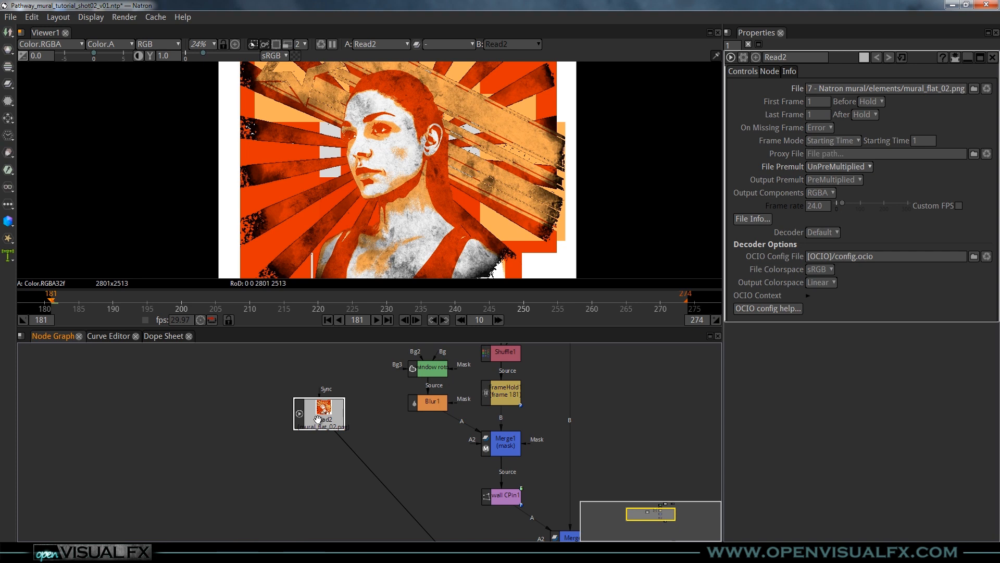
left_click_drag(326, 405, 326, 406)
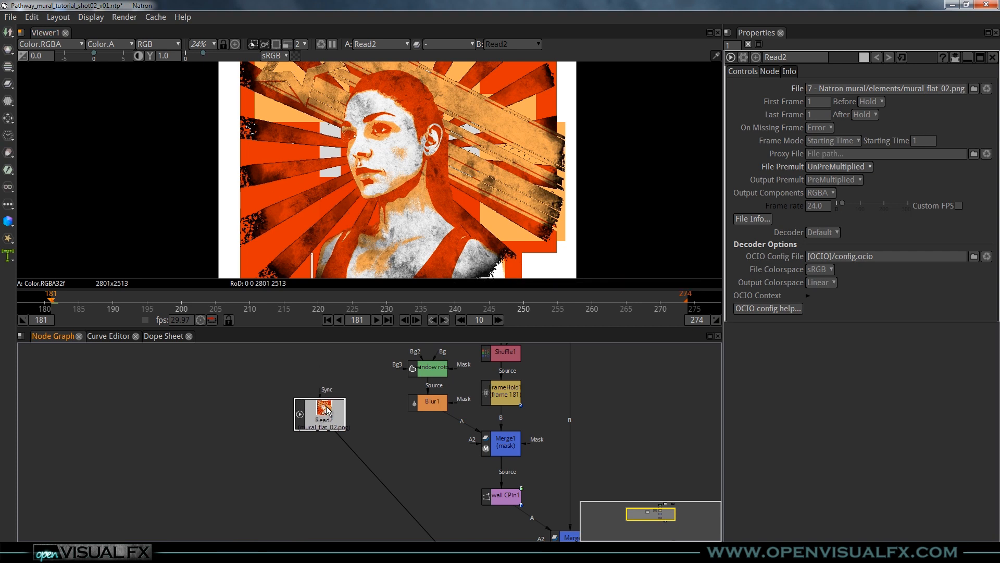
key("Tab")
type("premu")
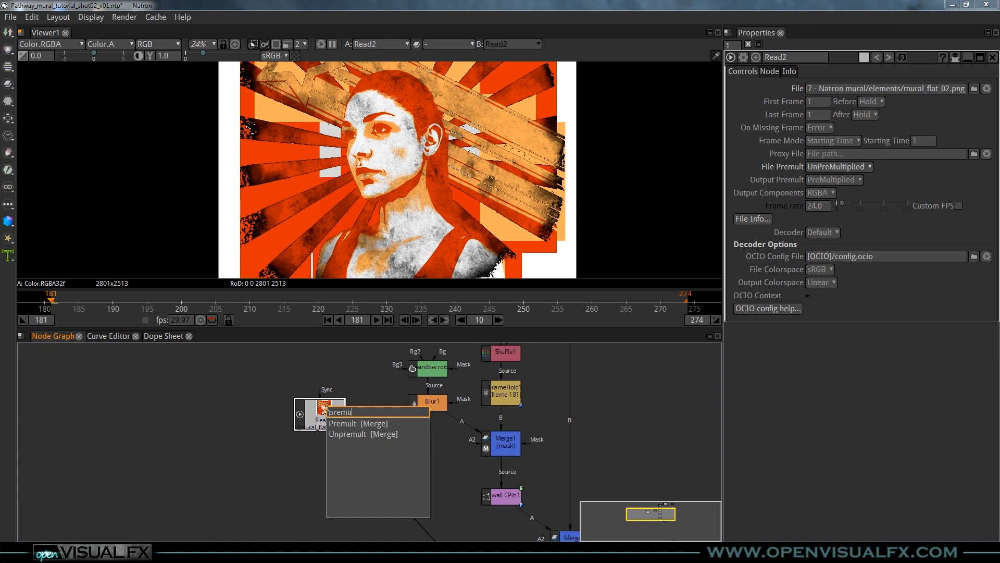
key("Down")
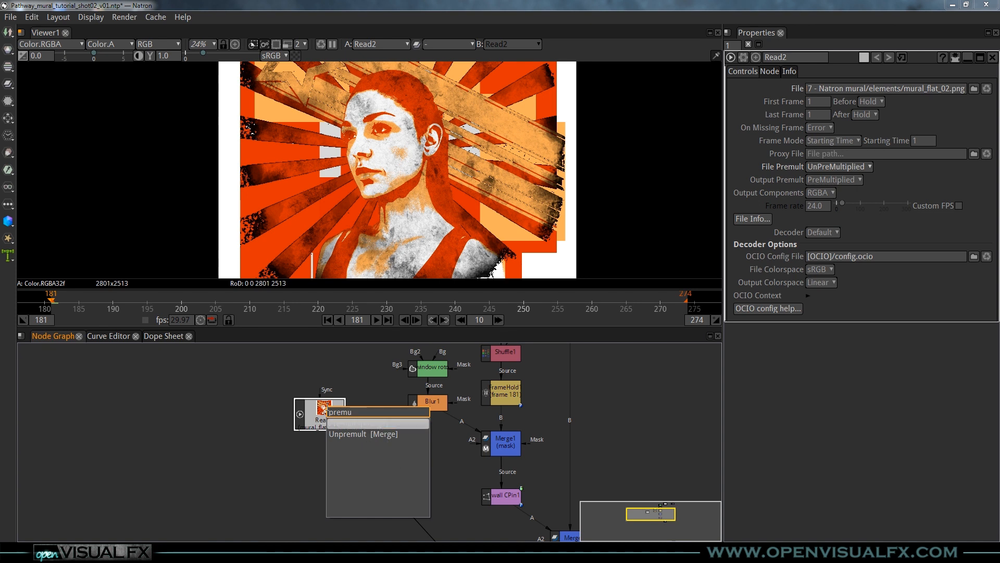
key("Return")
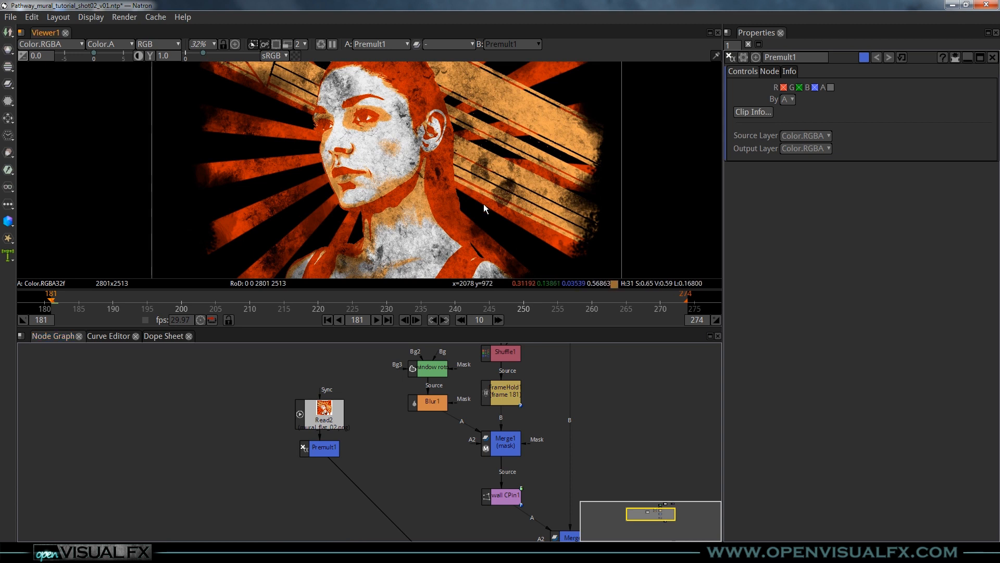
Check the premultiplied mural's transparency against the viewer checkerboard, and turn the checkerboard off again
scroll(493, 201, "up", 3)
middle_click_drag(443, 231, 471, 162)
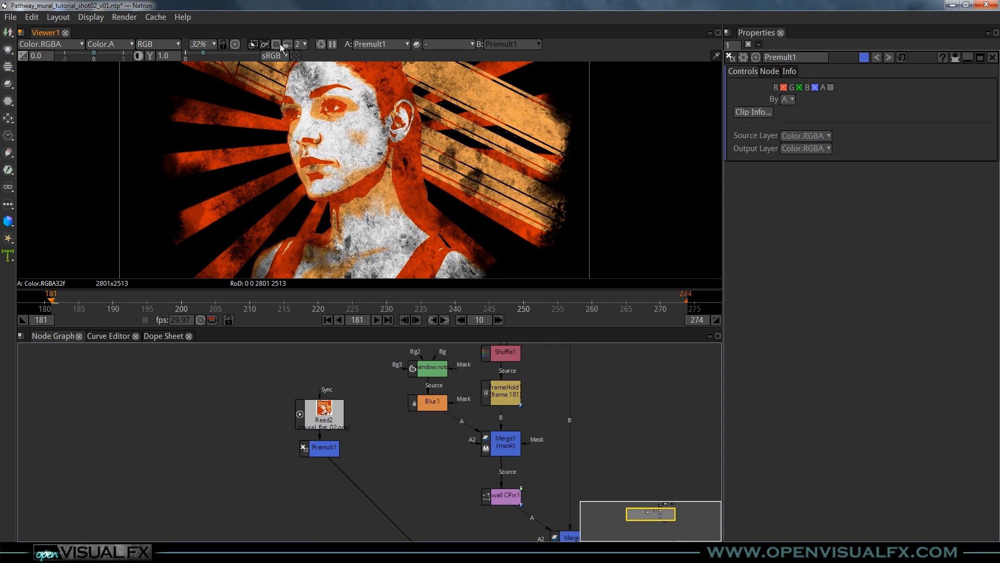
left_click(295, 56)
middle_click_drag(386, 155, 366, 144)
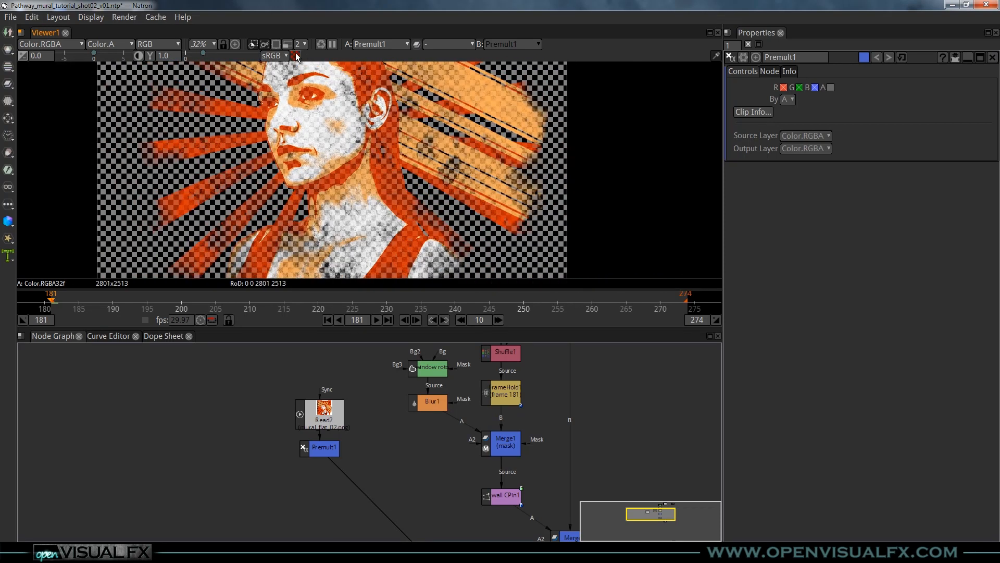
left_click(295, 56)
Move the mural's Read2 node higher in the node graph and place Premult1 a short distance beneath it
left_click_drag(324, 451, 324, 467)
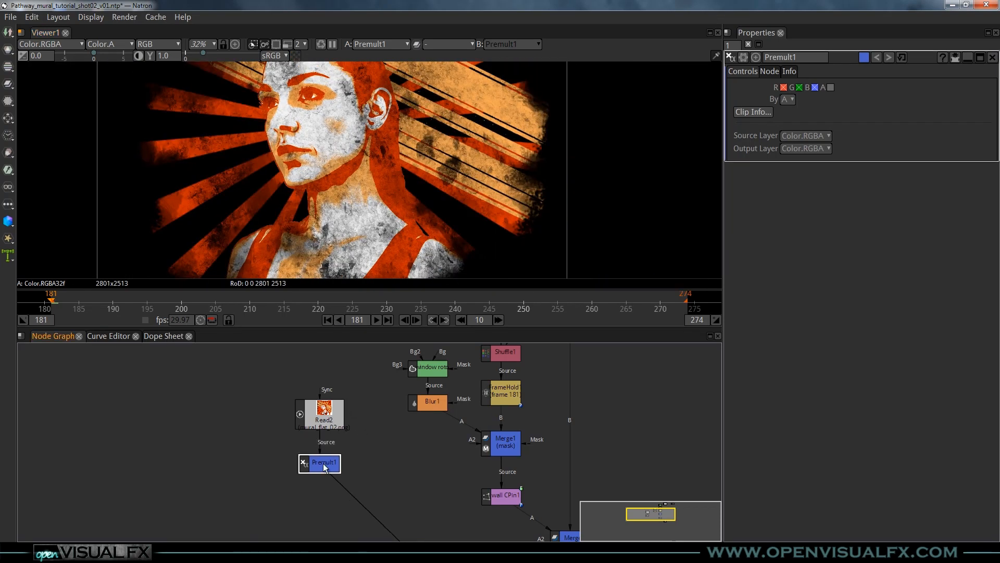
left_click_drag(328, 420, 328, 401)
left_click_drag(325, 465, 325, 472)
left_click(361, 432)
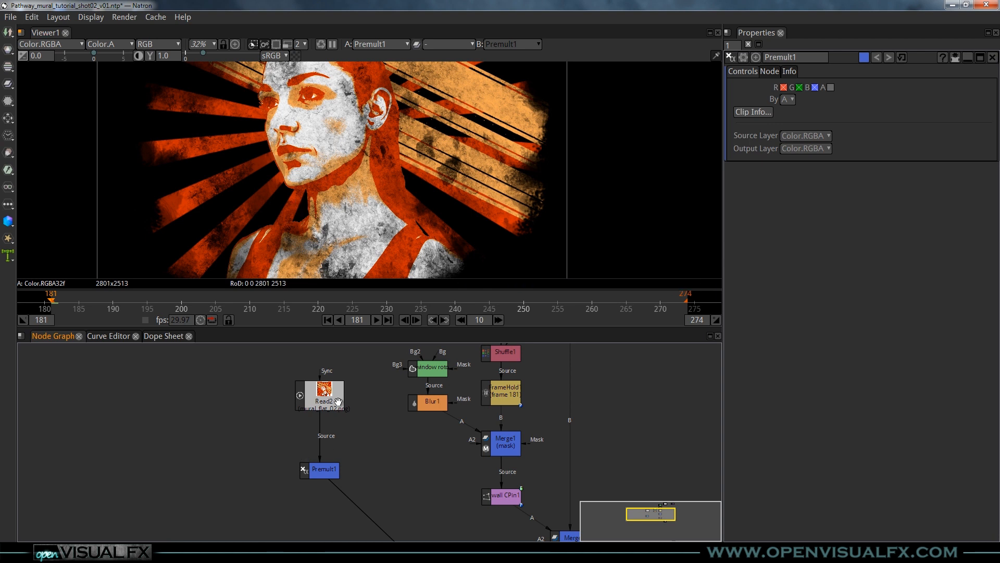
left_click_drag(320, 469, 320, 483)
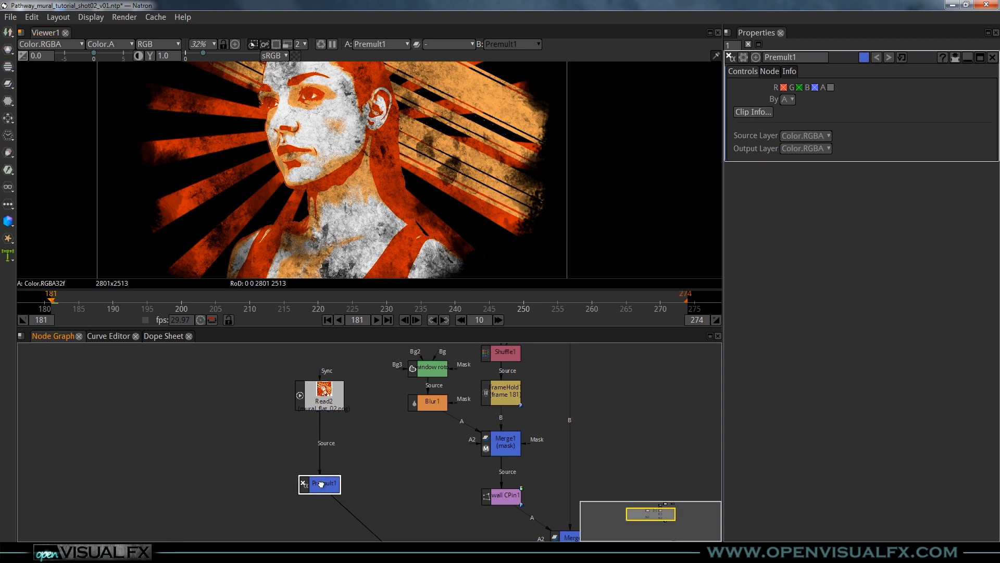
left_click(337, 404)
left_click(324, 481)
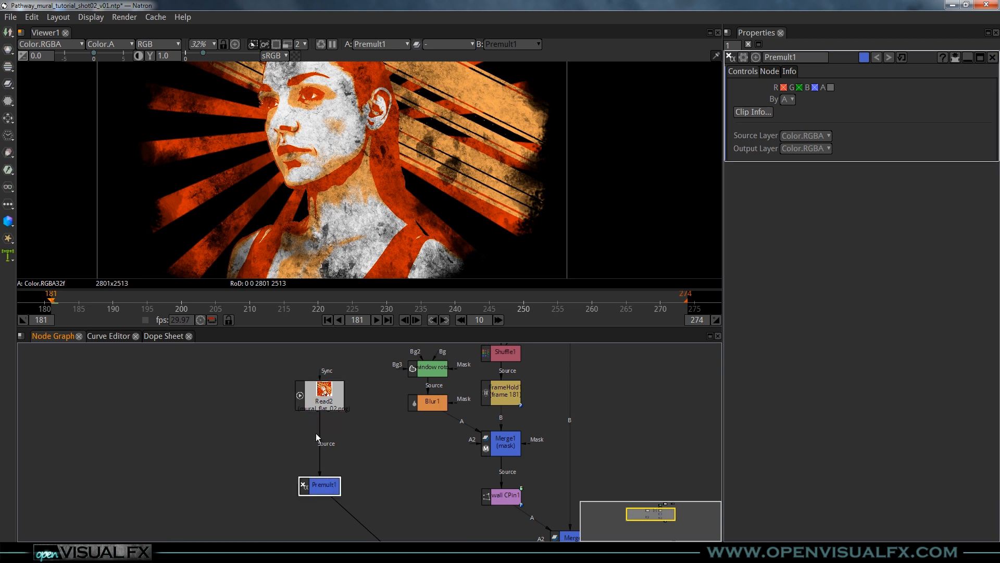
left_click_drag(324, 400, 325, 373)
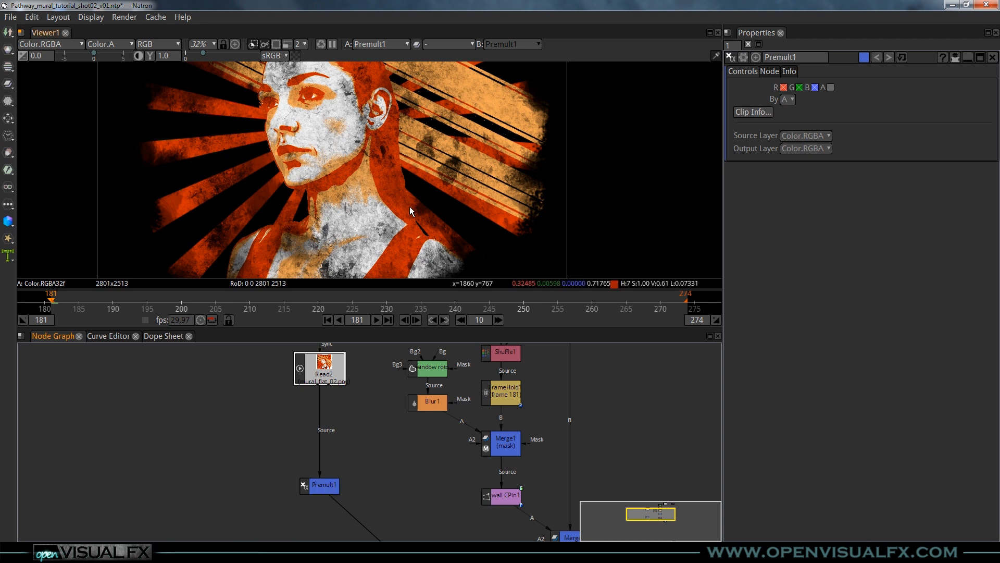
left_click_drag(317, 489, 319, 466)
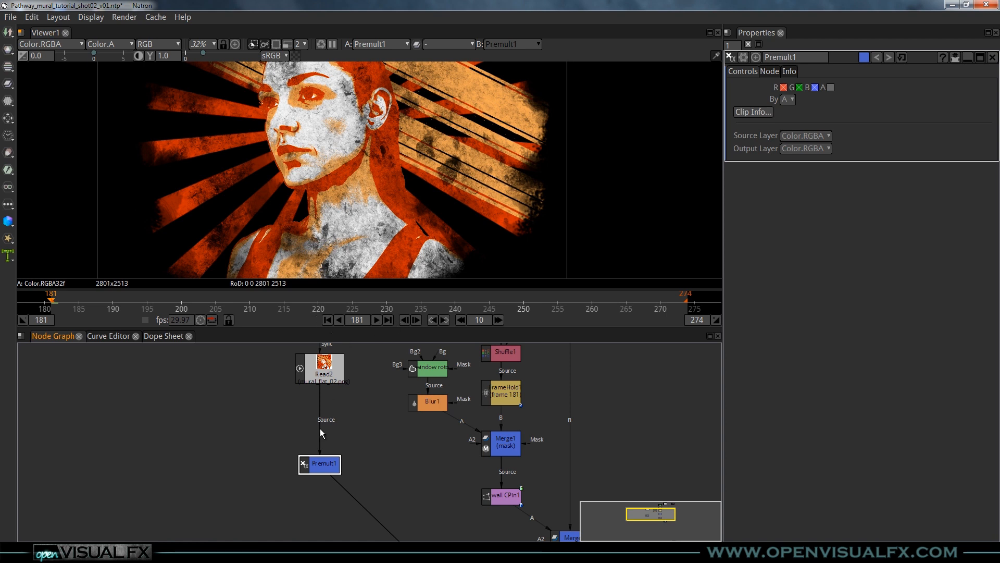
left_click_drag(323, 467, 328, 420)
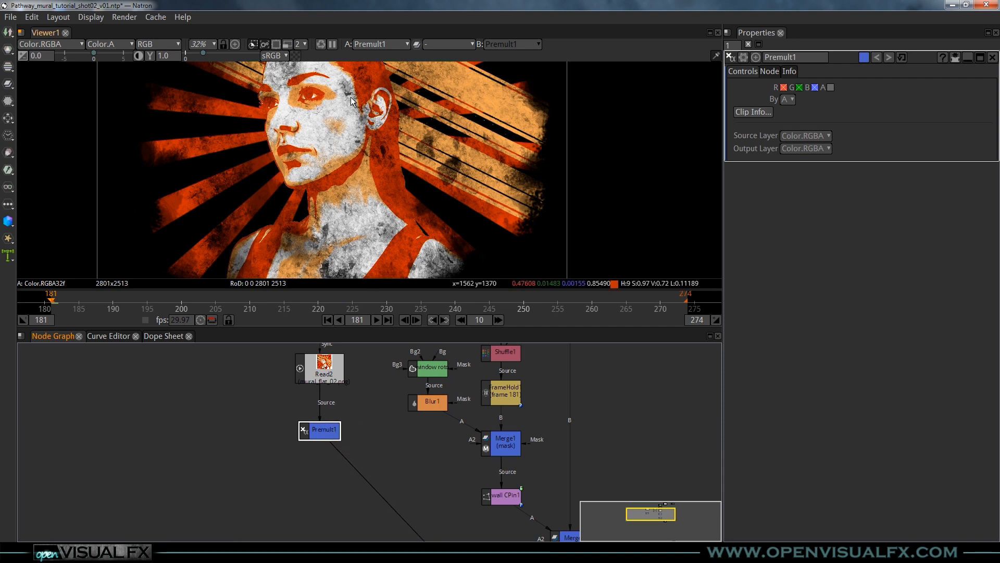
Add a Merge node after Merge2 in the node graph and place it a short distance beneath
scroll(323, 184, "down", 2)
middle_click_drag(346, 180, 374, 157)
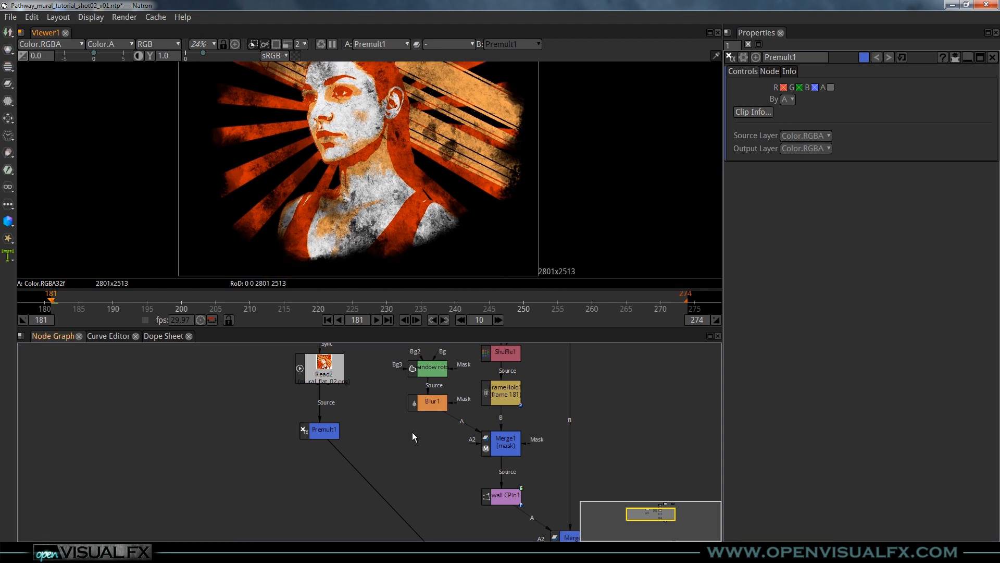
scroll(422, 432, "down", 2)
middle_click_drag(448, 491, 355, 389)
left_click(445, 414)
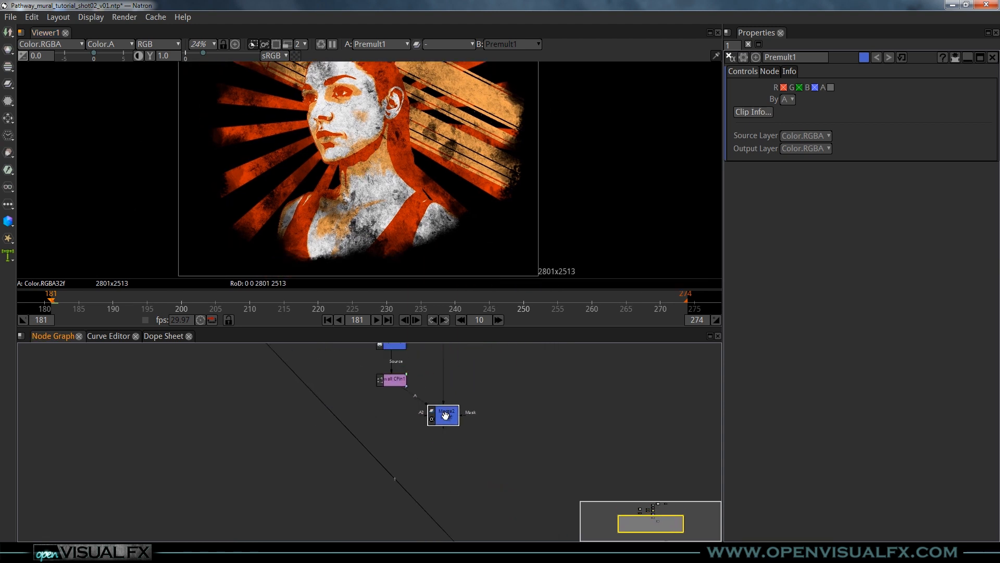
key("m")
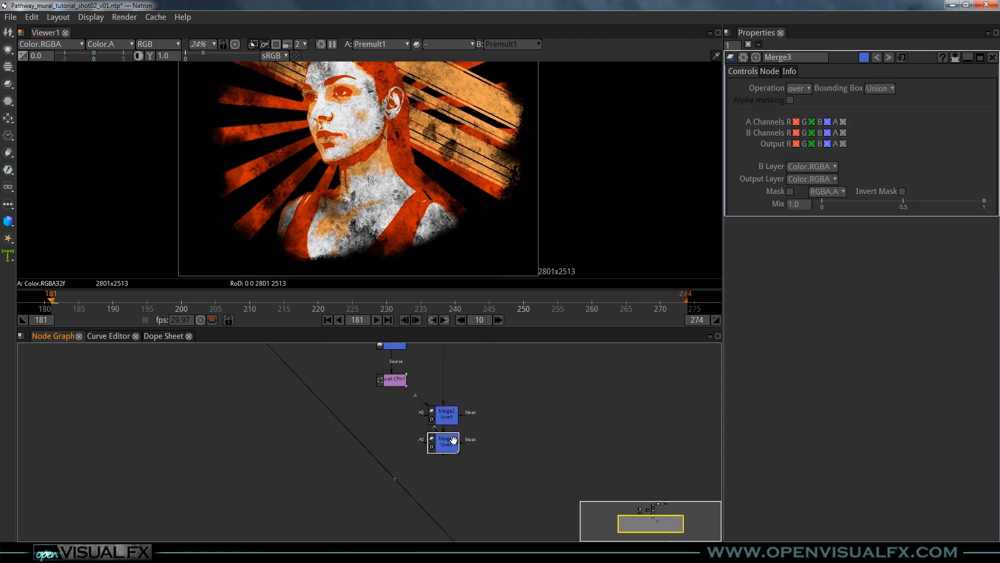
left_click(446, 423)
left_click_drag(447, 442, 447, 482)
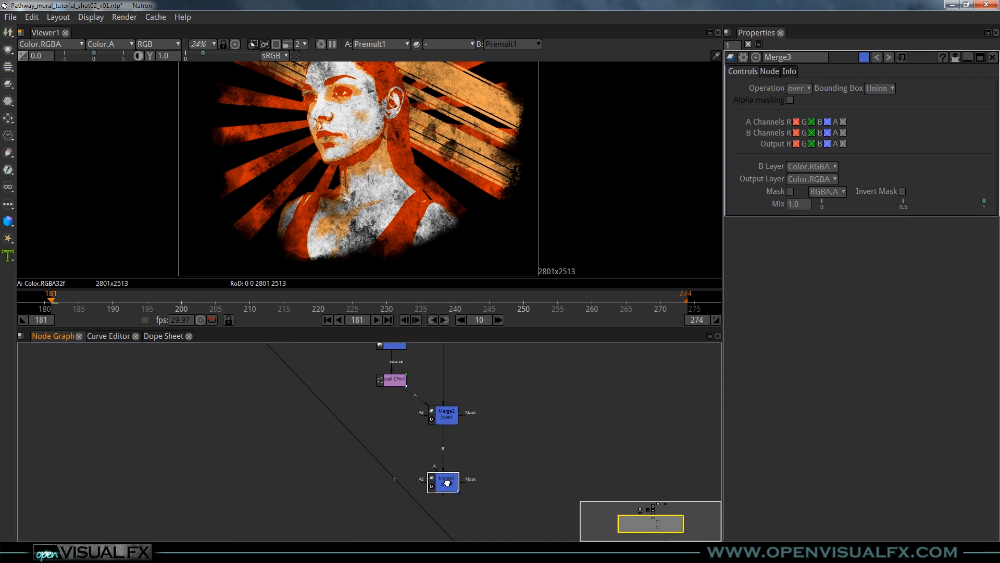
Connect Merge3's A input to Premult1 and show Merge3's output in the viewer to examine the mural over the plate
scroll(404, 480, "down", 2)
middle_click_drag(414, 485, 449, 519)
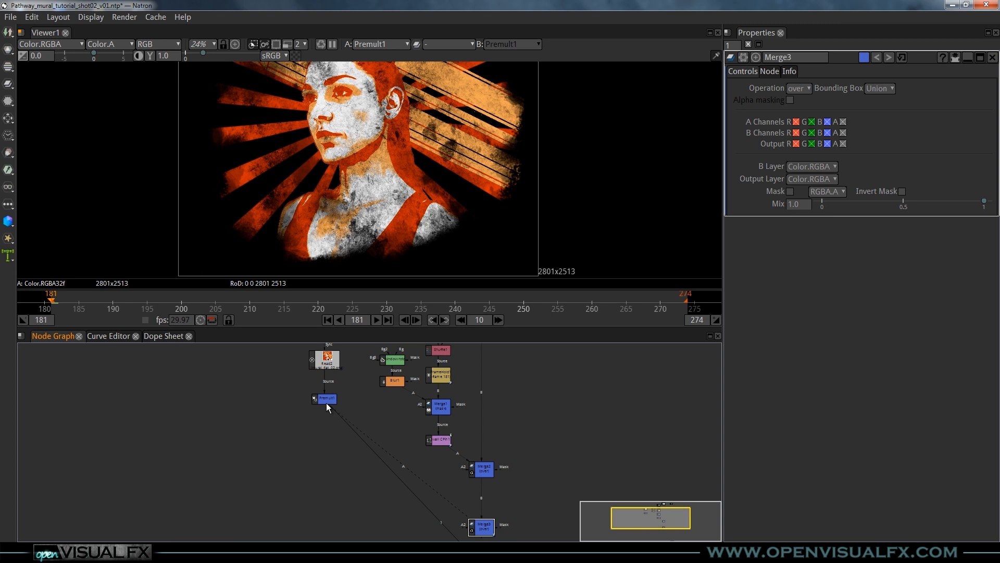
left_click_drag(327, 405, 328, 404)
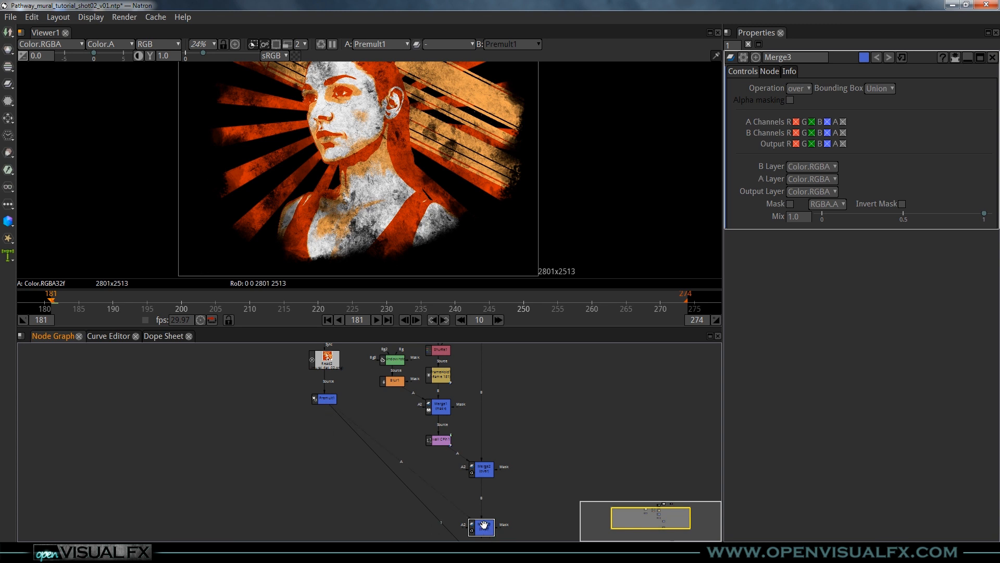
key("1")
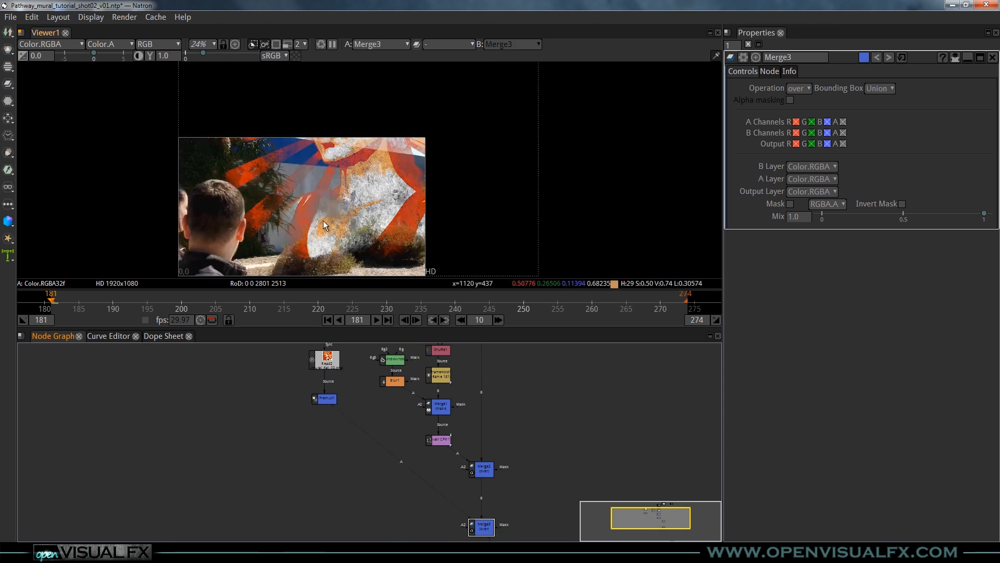
scroll(323, 220, "up", 2)
middle_click_drag(318, 229, 382, 188)
scroll(426, 196, "up", 2)
scroll(426, 198, "down", 1)
scroll(373, 168, "down", 1)
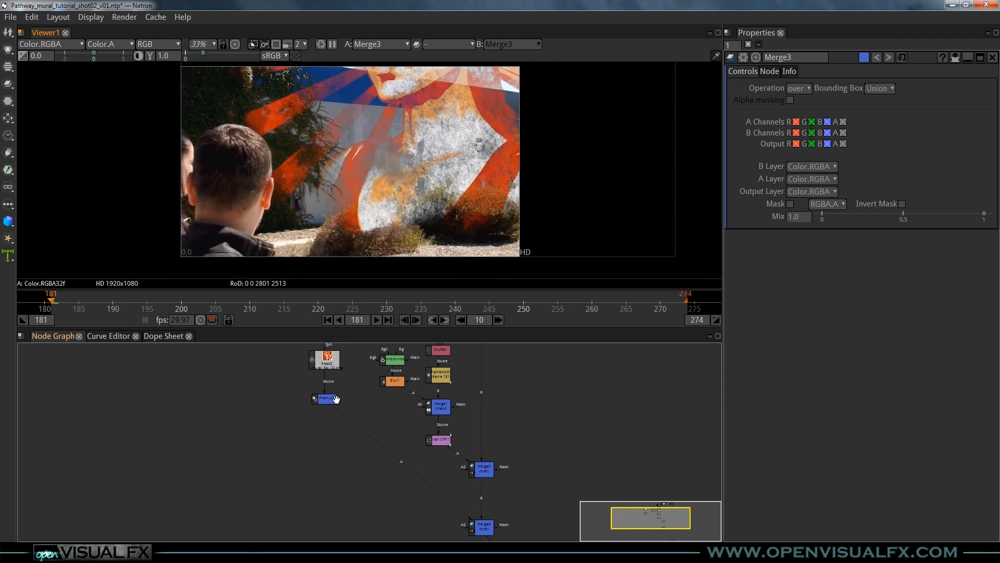
Duplicate the wall CPin1 node
middle_click_drag(349, 405, 360, 401)
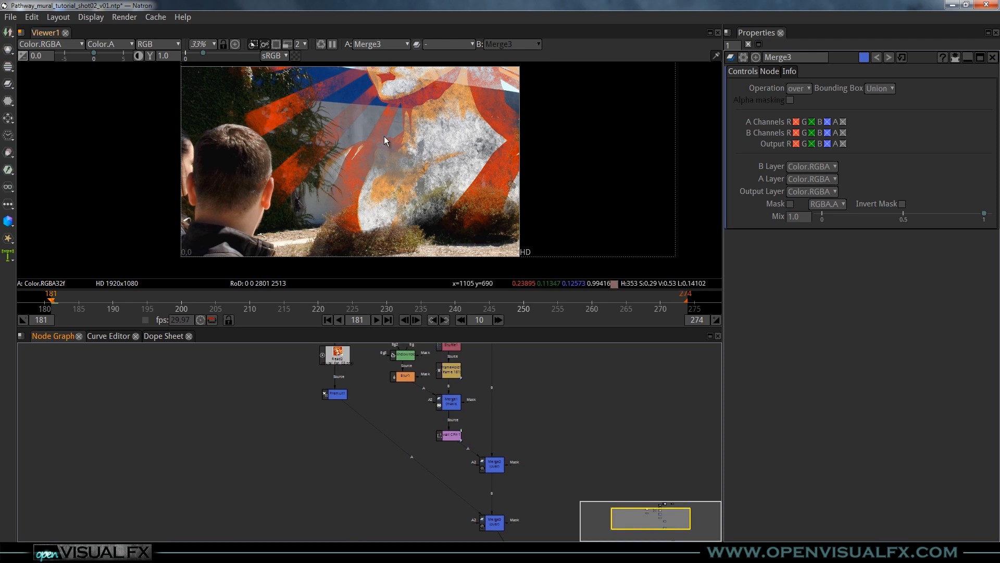
scroll(445, 442, "up", 1)
left_click(451, 436)
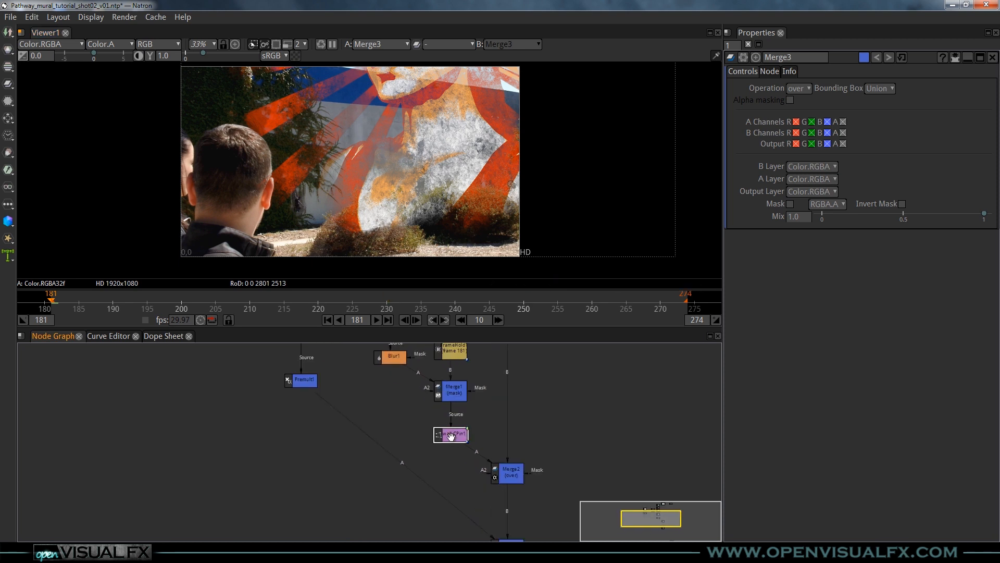
scroll(447, 434, "up", 2)
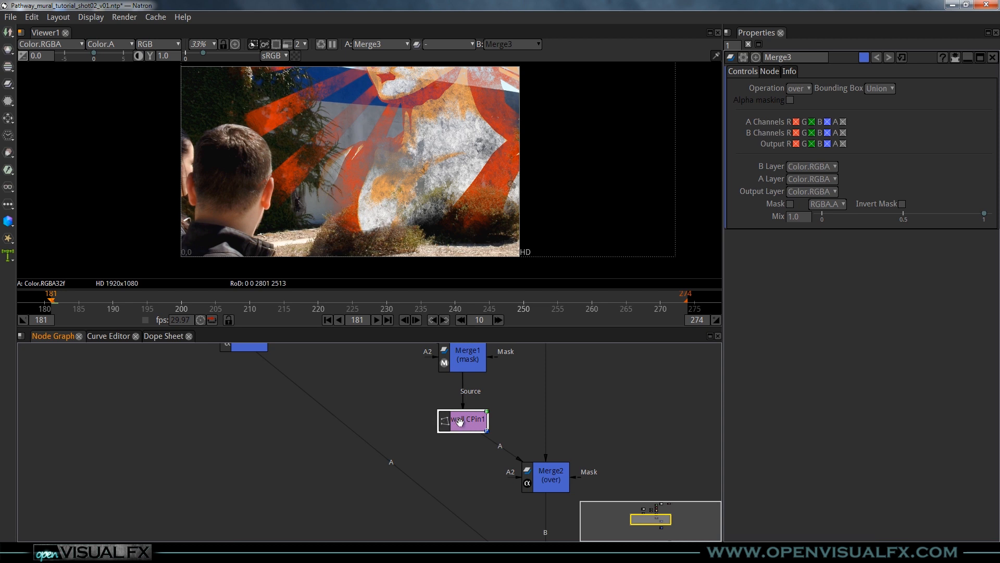
left_click(464, 427)
right_click(468, 423)
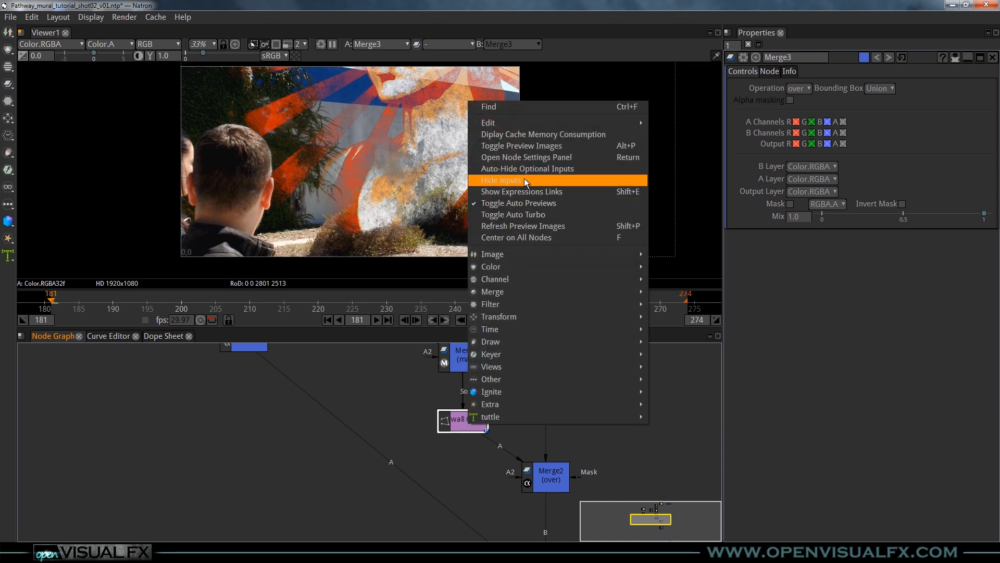
mouse_move(524, 124)
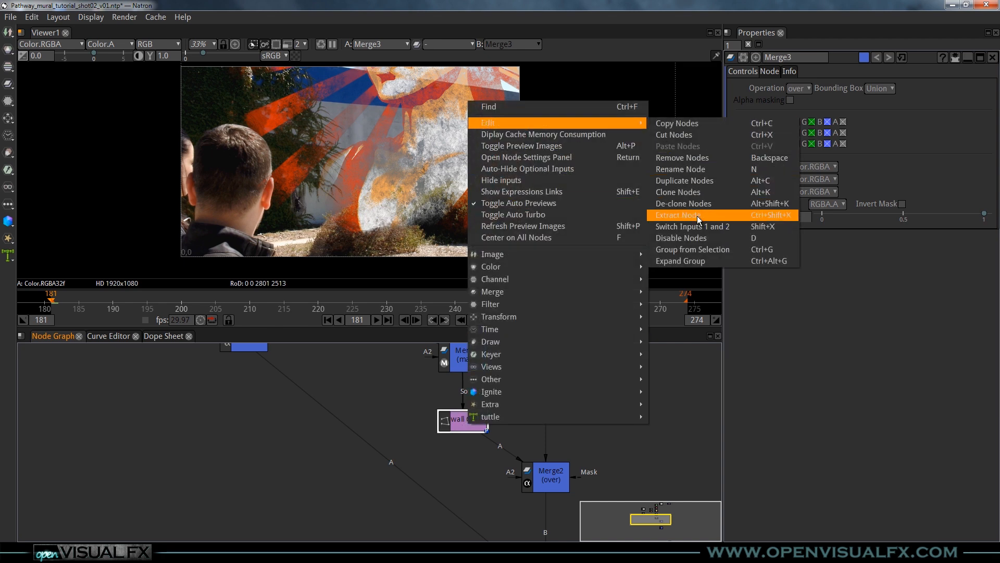
left_click(679, 180)
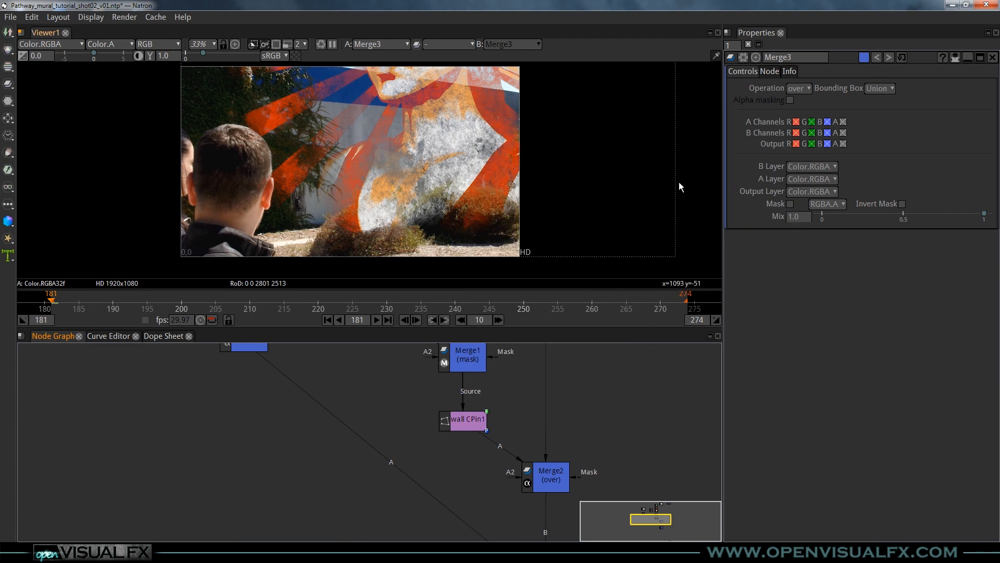
Bring the duplicated wall CPin node across the graph and place it near Premult1
scroll(467, 458, "down", 3)
middle_click_drag(436, 511, 399, 512)
middle_click_drag(445, 441, 428, 458)
mouse_move(411, 456)
left_mouse_down()
mouse_move(453, 441)
mouse_move(420, 461)
mouse_move(411, 456)
left_mouse_up()
scroll(428, 439, "down", 4)
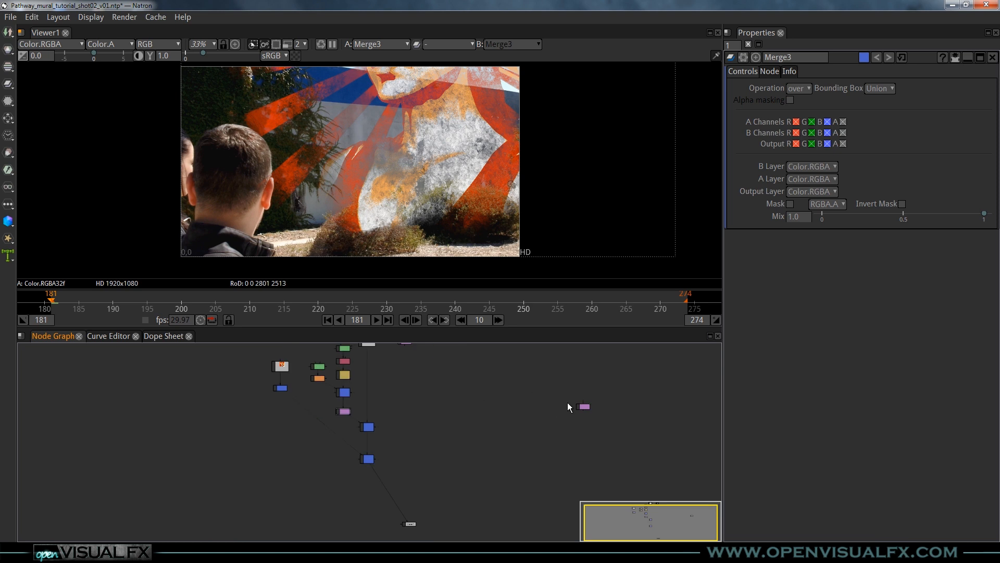
scroll(560, 411, "up", 4)
left_click_drag(594, 414, 263, 465)
middle_click_drag(311, 442, 542, 451)
left_click_drag(503, 465, 295, 427)
scroll(296, 427, "up", 2)
middle_click_drag(317, 414, 417, 443)
left_click_drag(380, 451, 361, 443)
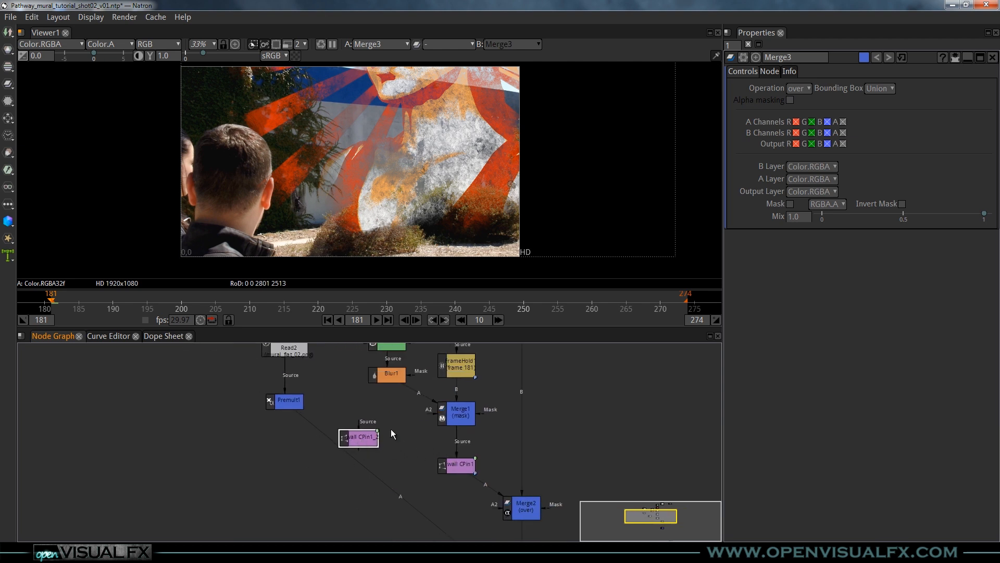
Trace the corner pins' links to the wall track node, and insert the duplicated corner pin between Premult1 and Merge3
scroll(430, 436, "down", 3)
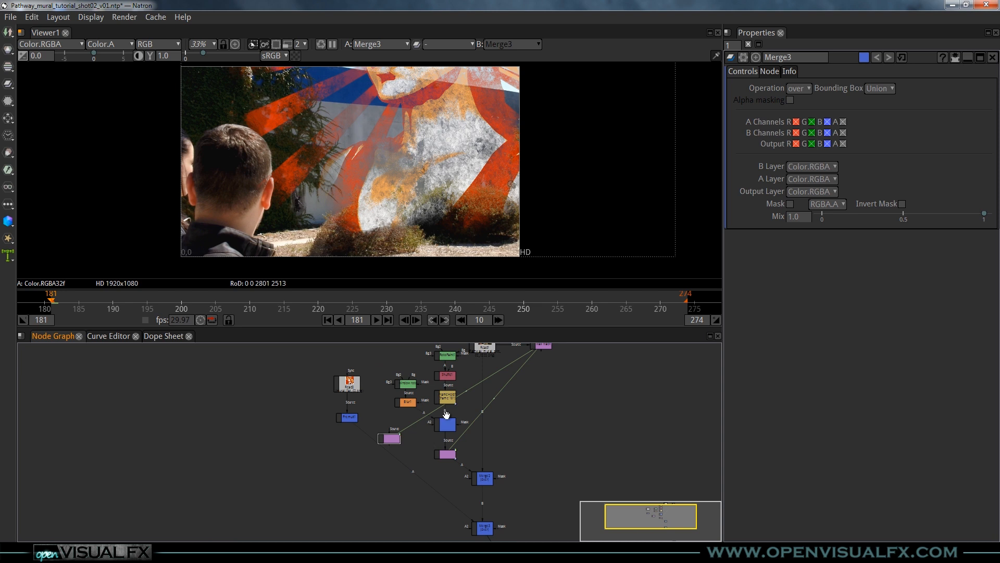
middle_click_drag(508, 358, 474, 404)
scroll(489, 404, "up", 2)
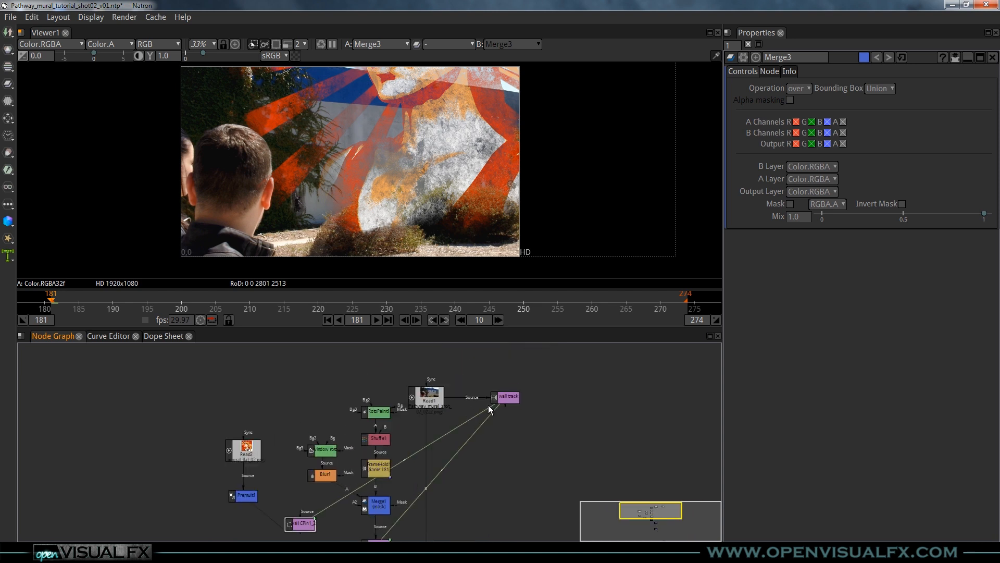
middle_click_drag(351, 518, 377, 454)
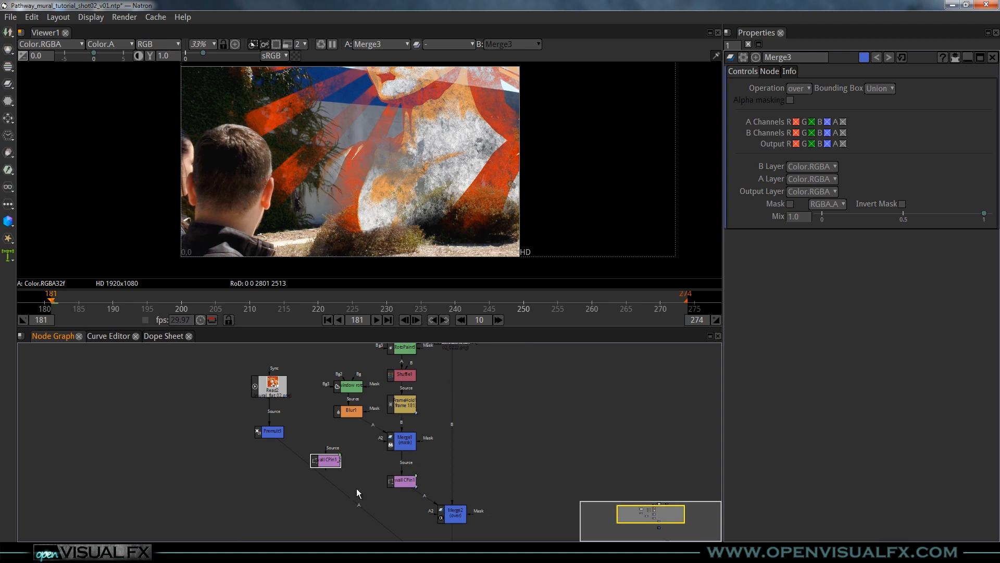
scroll(356, 490, "up", 1)
left_click_drag(323, 457, 321, 482)
middle_click_drag(338, 476, 413, 426)
left_click_drag(402, 432, 347, 460)
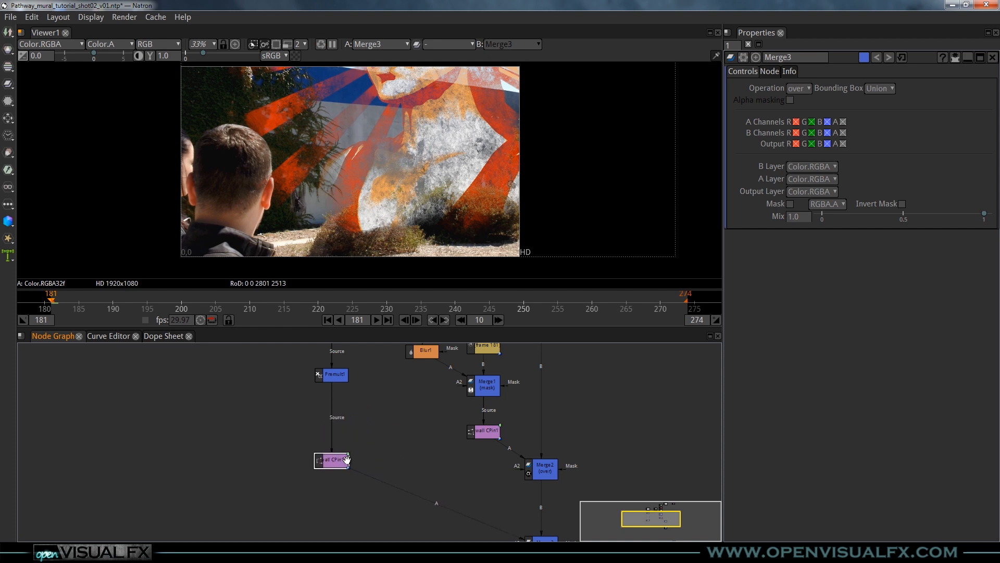
Scrub through frames 207, 233 and 217 to check how the mural moves with the tracked wall
left_click(231, 304)
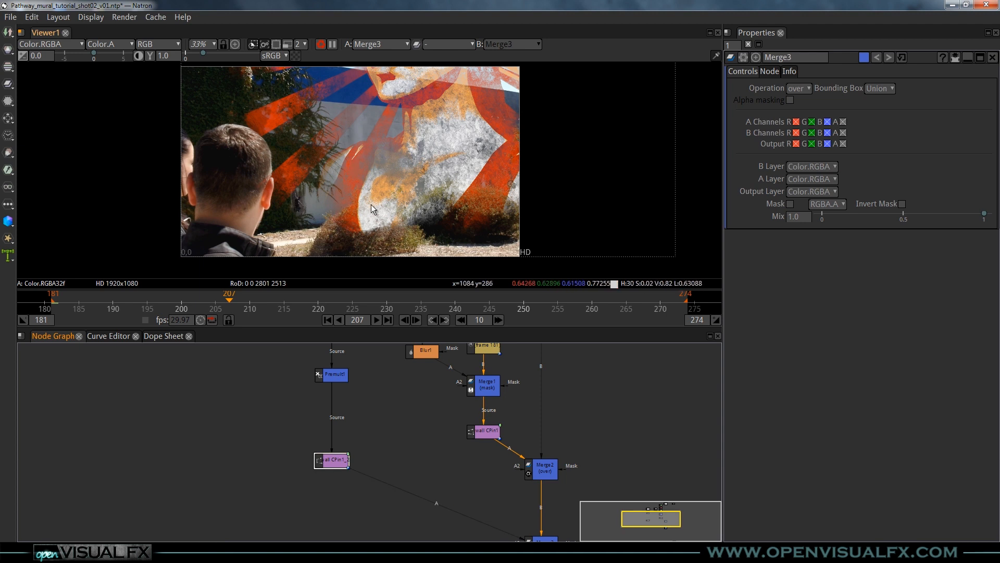
scroll(373, 189, "up", 1)
middle_click_drag(375, 199, 377, 216)
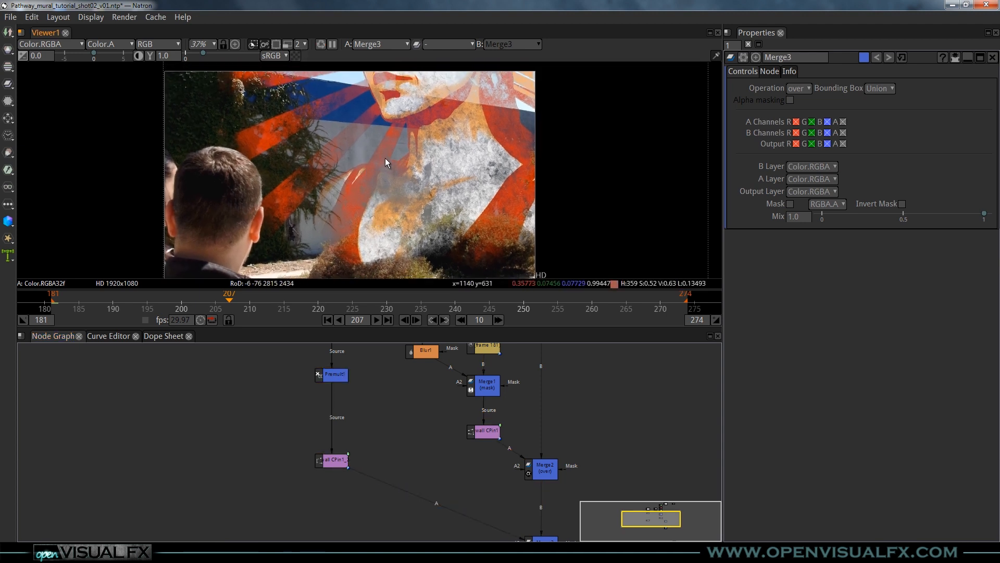
left_click_drag(263, 303, 404, 294)
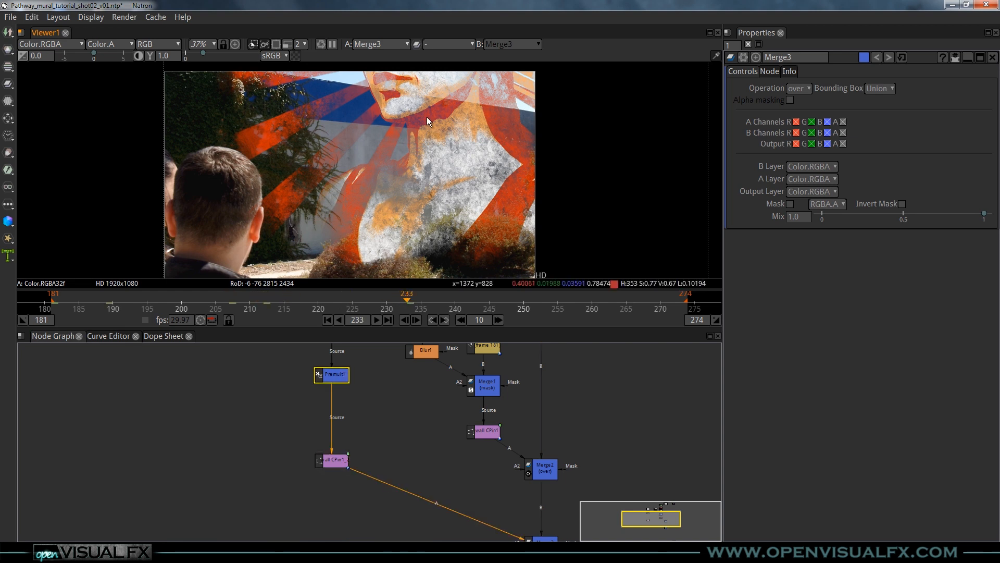
left_click_drag(409, 298, 298, 302)
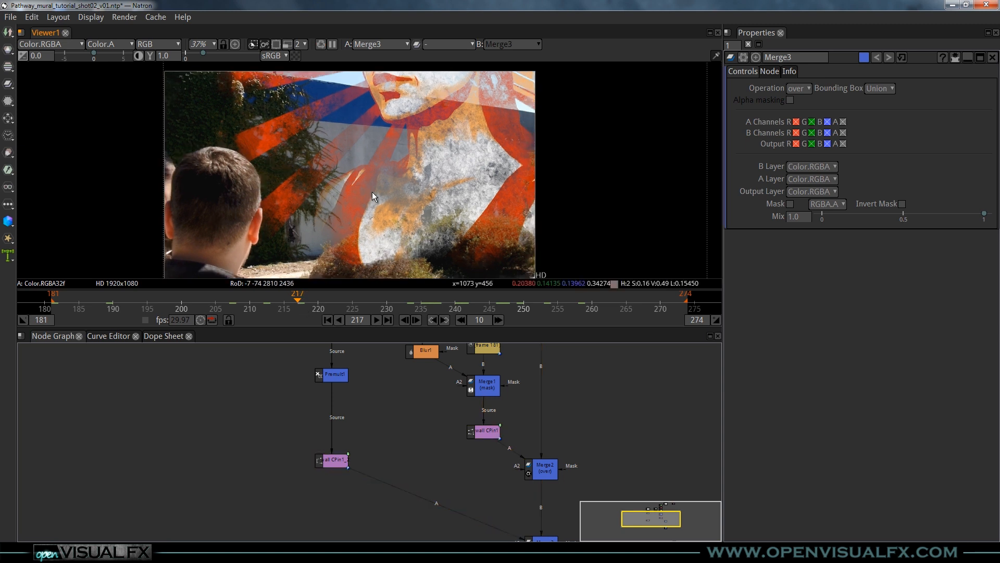
scroll(372, 192, "down", 3)
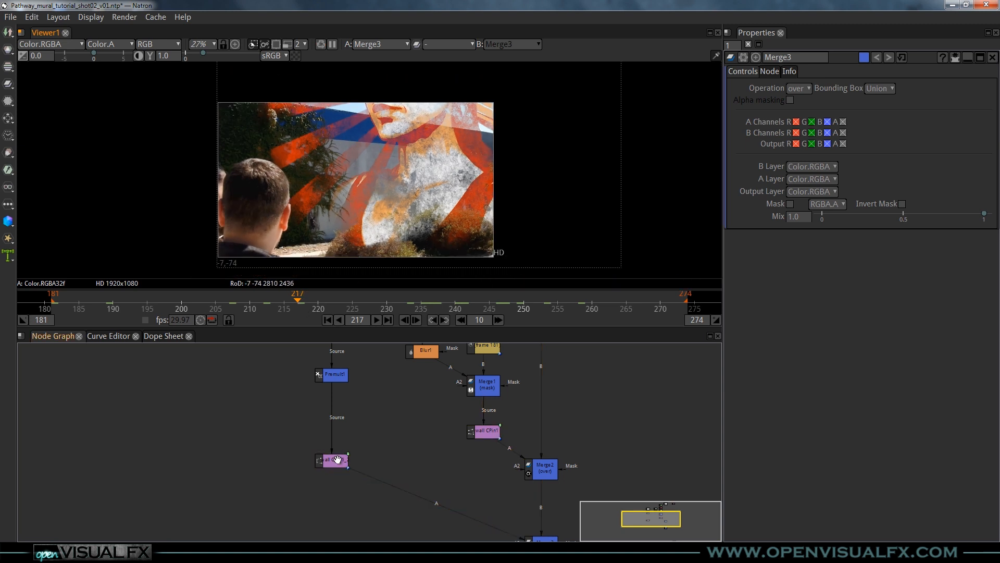
Spread Premult1 and the duplicated corner pin further apart to make room for another node between them
left_click_drag(338, 459, 336, 477)
left_click_drag(338, 376, 338, 368)
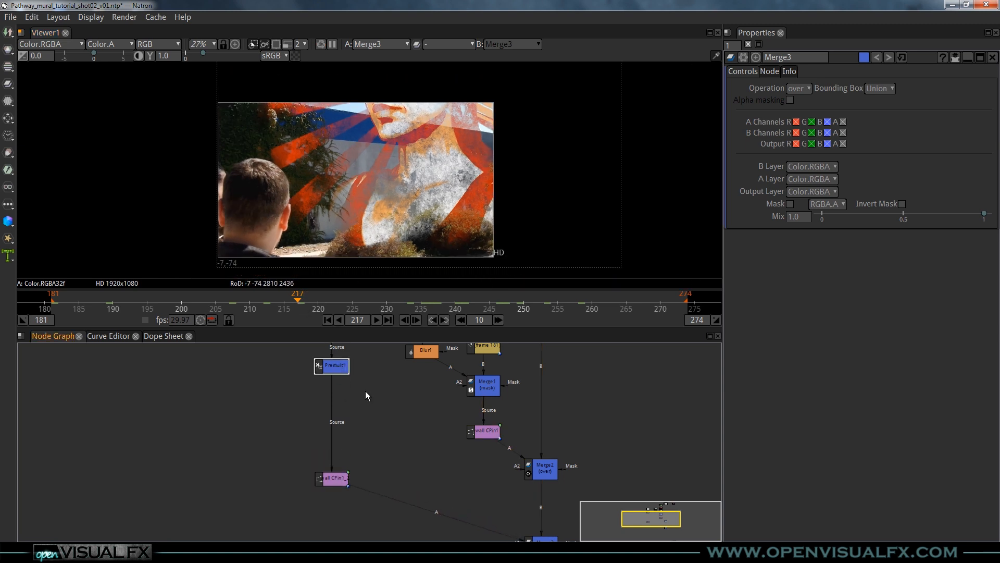
middle_click_drag(370, 403, 386, 434)
left_click_drag(354, 396, 355, 395)
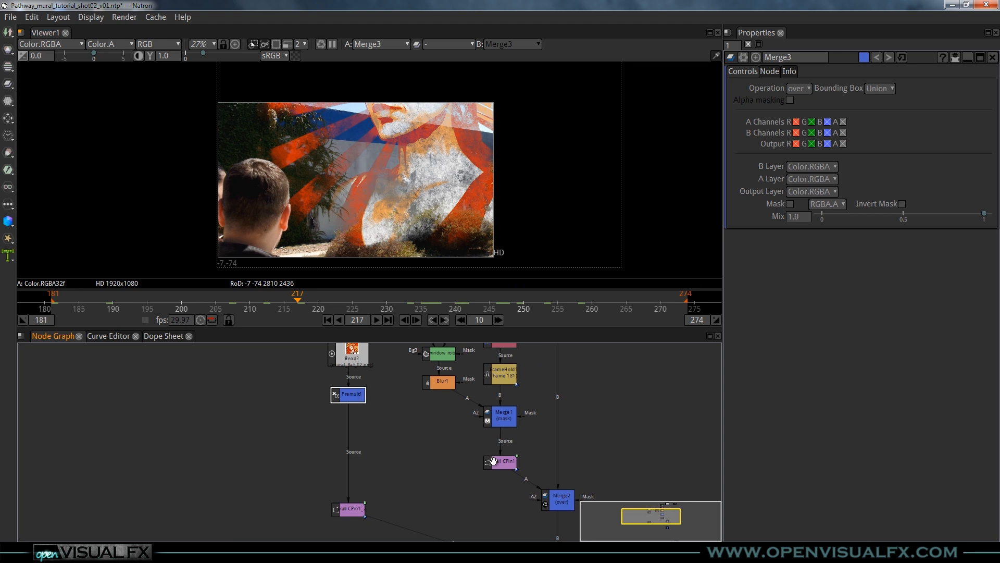
Add a Transform node after Premult1 and place it midway above the duplicated corner pin
middle_click_drag(382, 514, 388, 470)
scroll(491, 442, "up", 2)
left_click(512, 433)
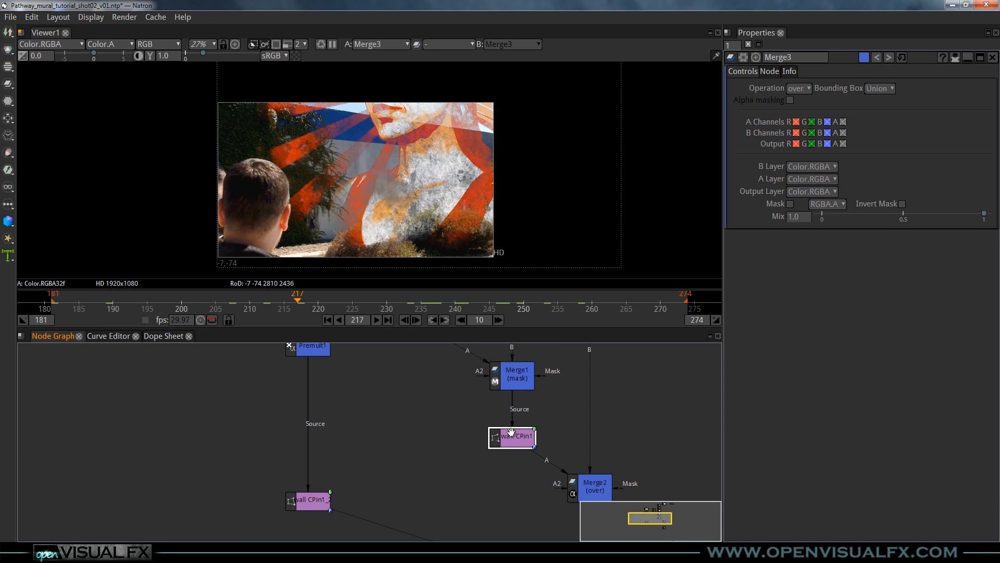
left_click(312, 500)
middle_click_drag(317, 356, 345, 383)
left_click(345, 383)
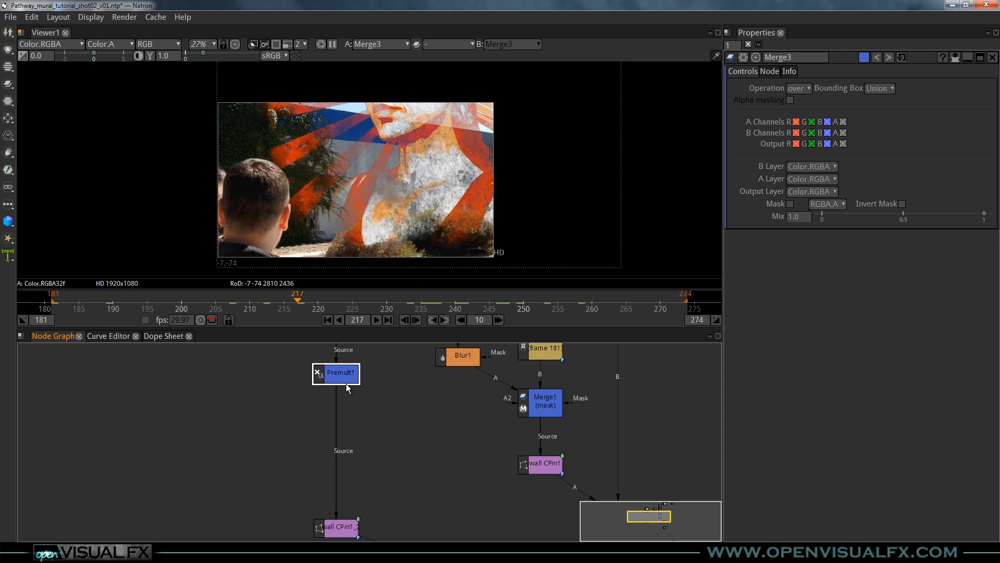
key("t")
left_click_drag(345, 405, 343, 441)
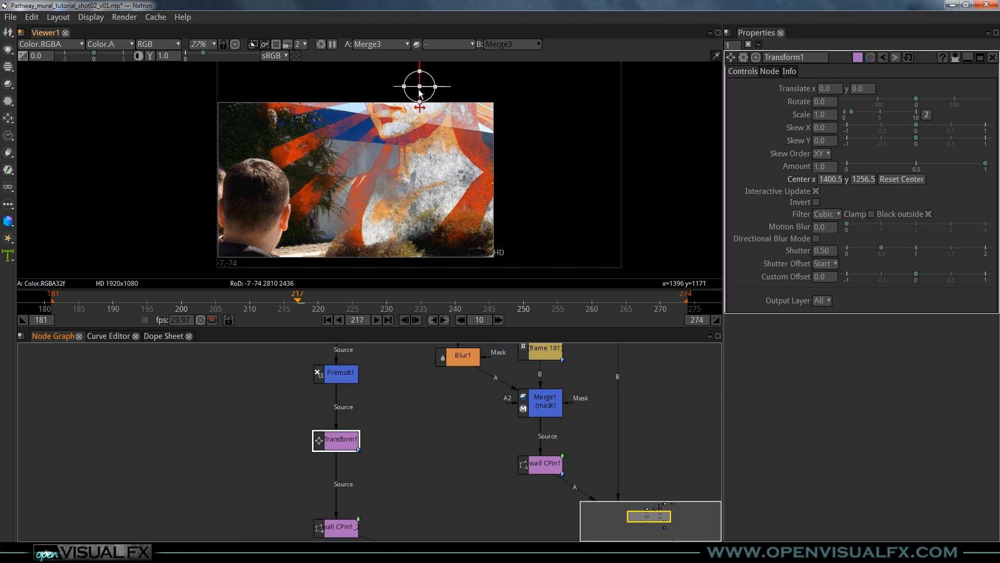
Move the mural with Transform1 to a translate of about x -266, y -574, and set its scale to 0.3
left_click_drag(419, 93, 385, 174)
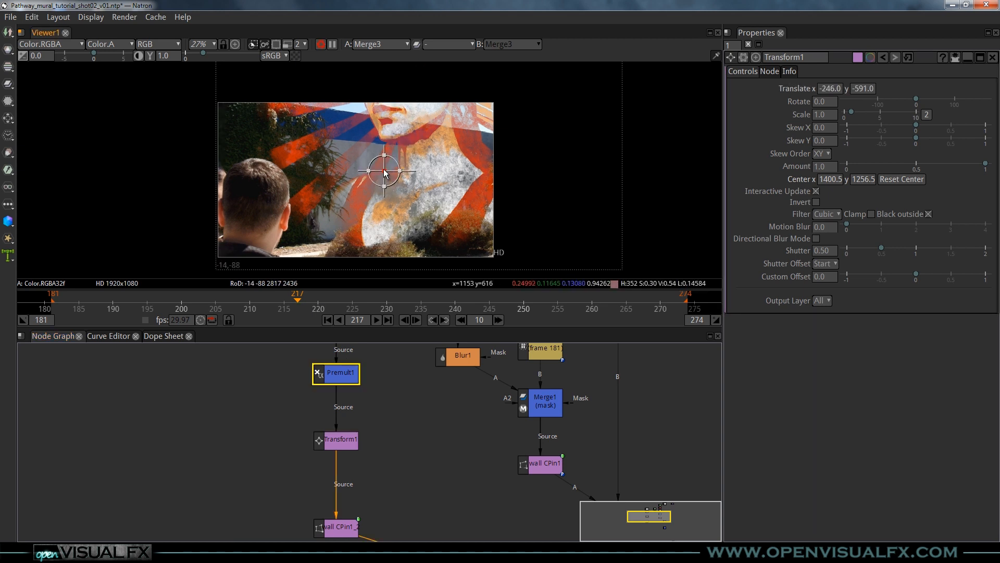
key("ctrl+z")
left_click_drag(420, 97, 376, 176)
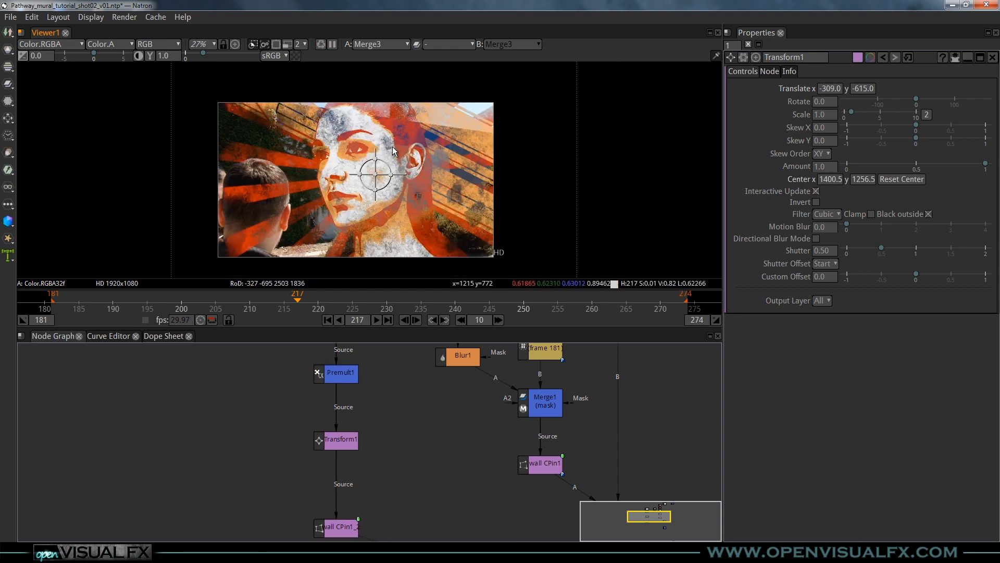
left_click_drag(376, 175, 382, 170)
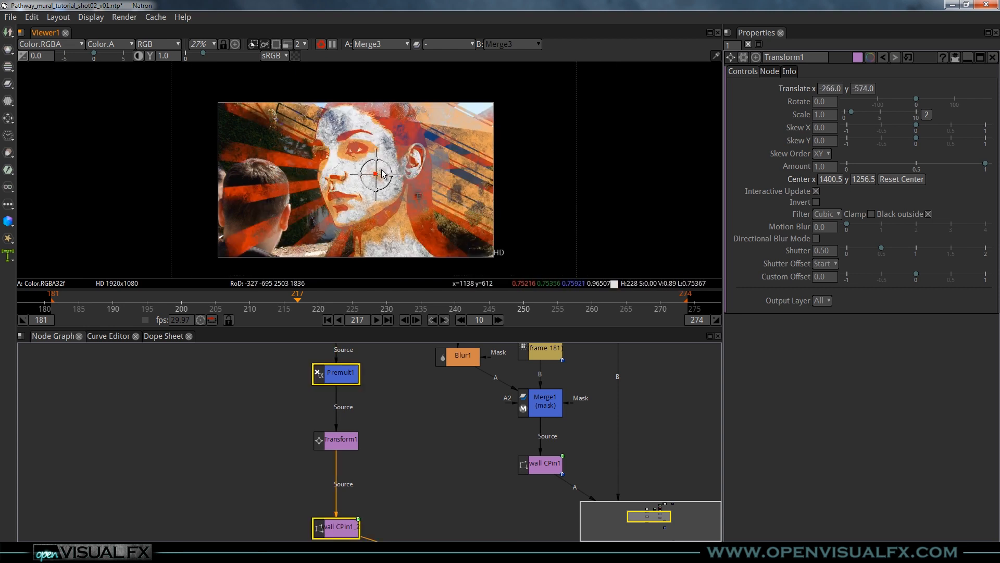
left_click(830, 115)
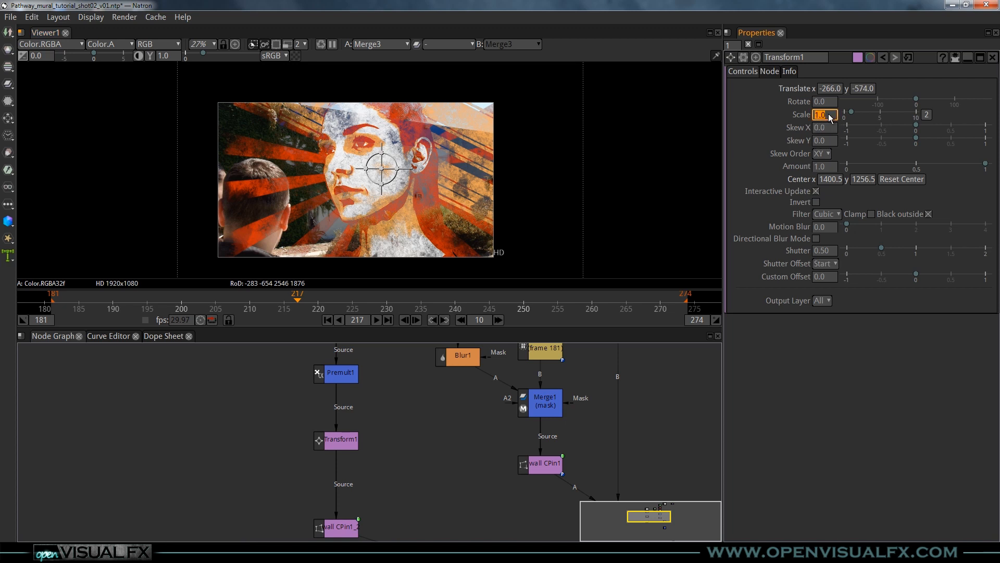
type("0.3")
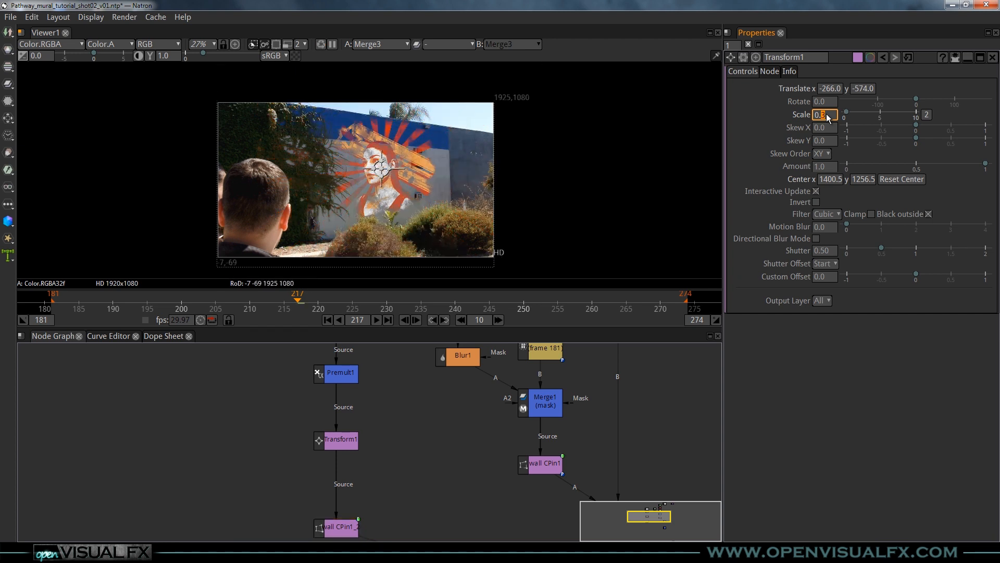
Set Transform1's scale to 0.4 and move the mural to a translate of about x -283, y -603
left_click_drag(849, 111, 847, 112)
scroll(372, 147, "up", 5)
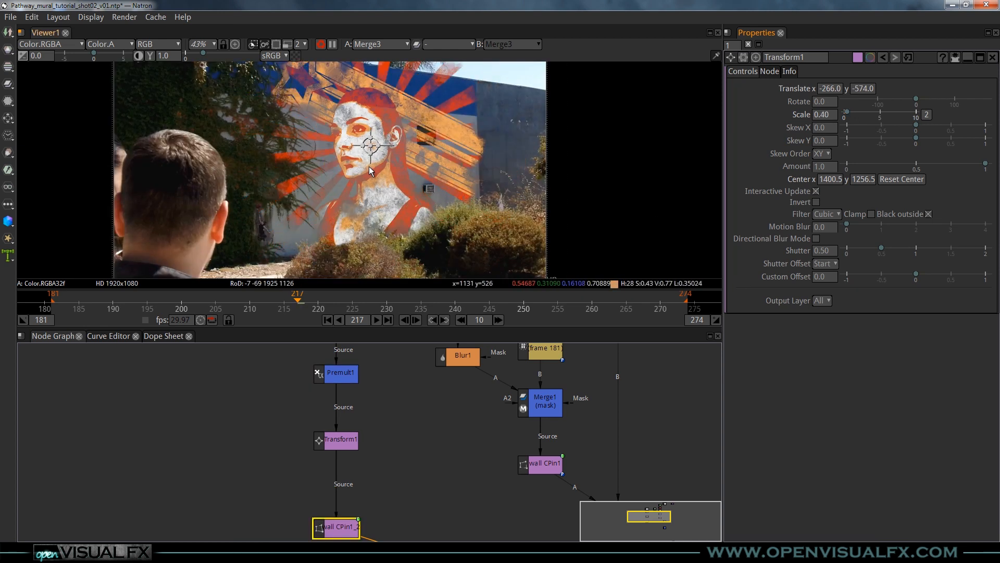
left_click_drag(372, 147, 369, 153)
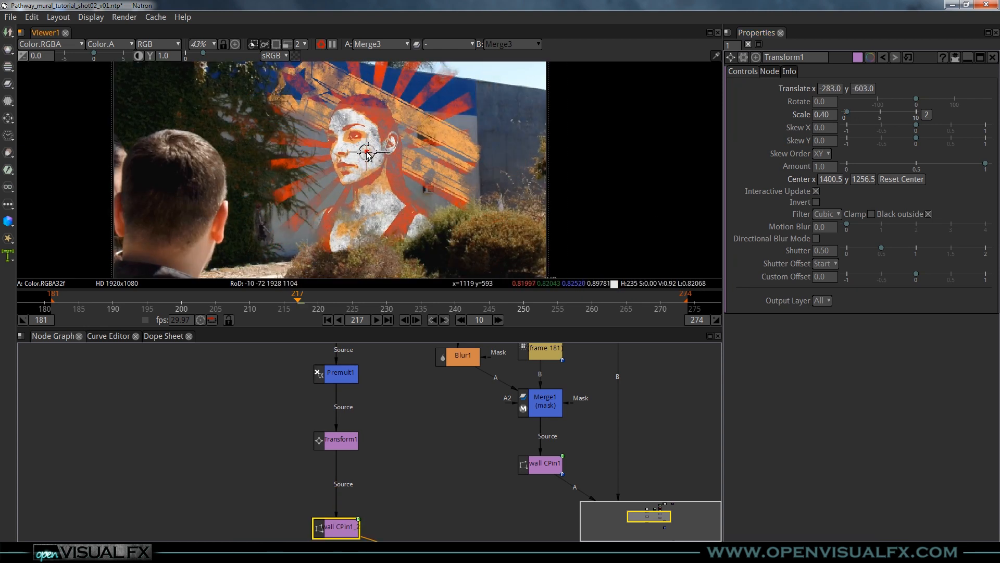
scroll(359, 149, "down", 2)
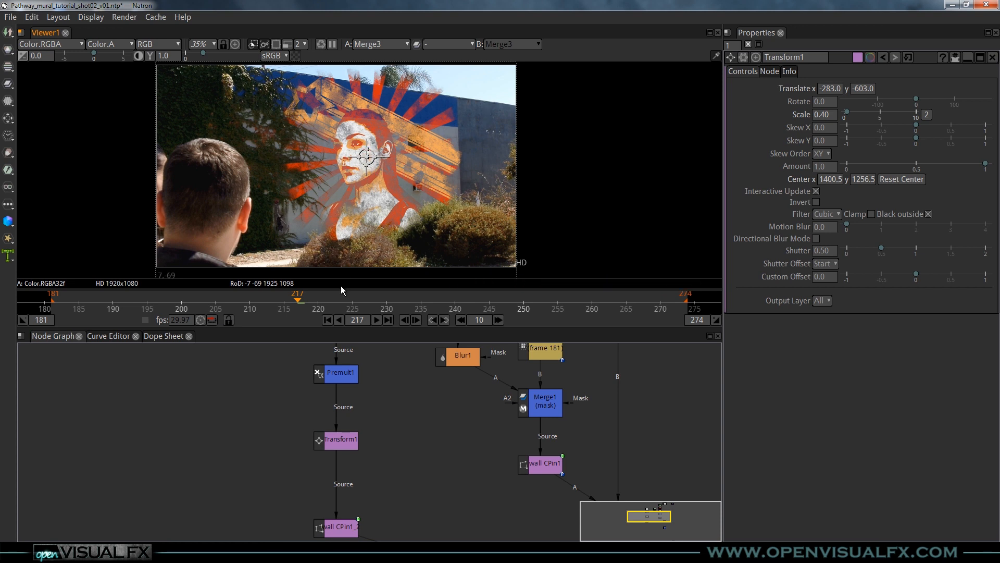
Replace Transform1 with a CornerPin node placed midway between Premult1 and the duplicated wall corner pin
left_click(344, 439)
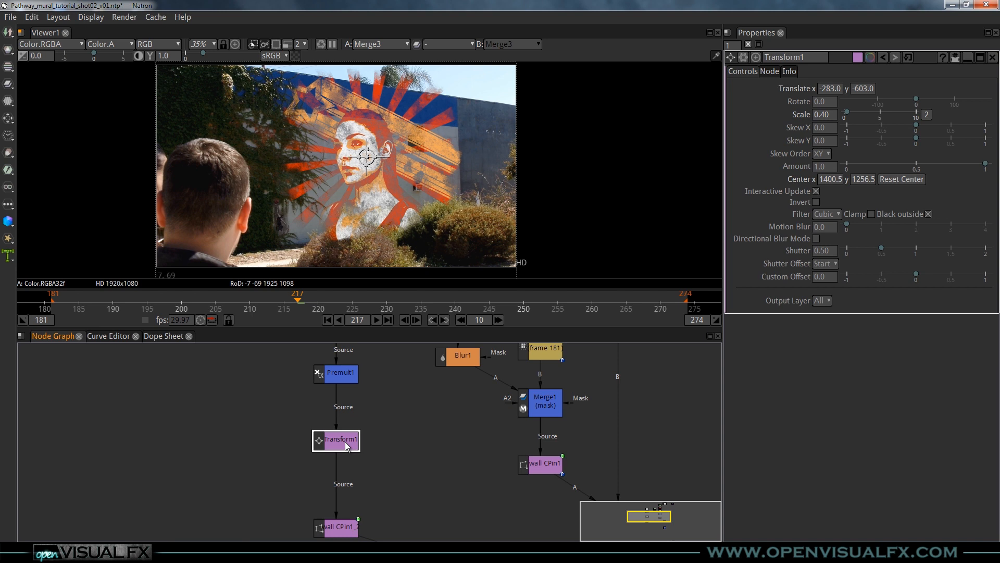
key("Delete")
left_click_drag(340, 380, 343, 383)
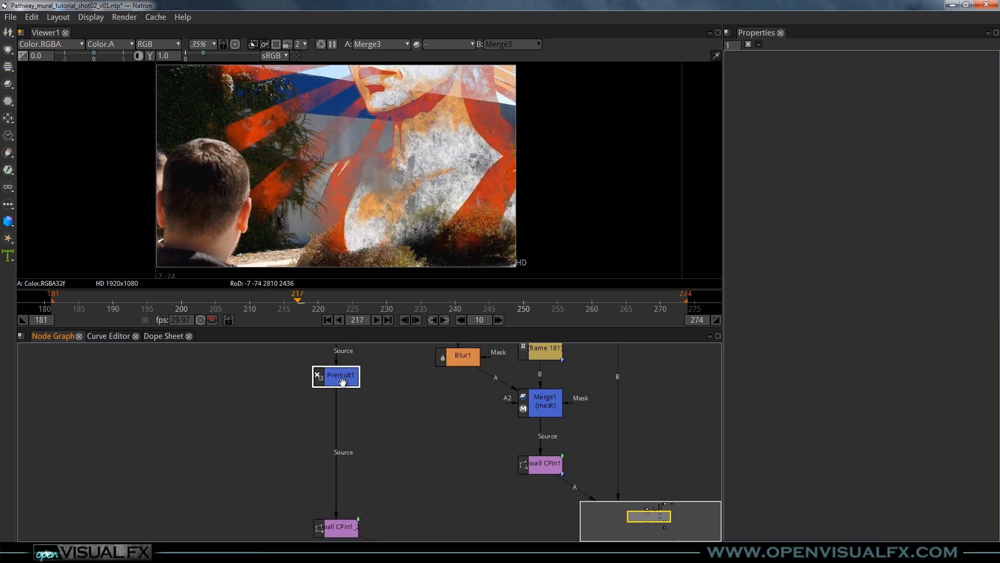
key("Tab")
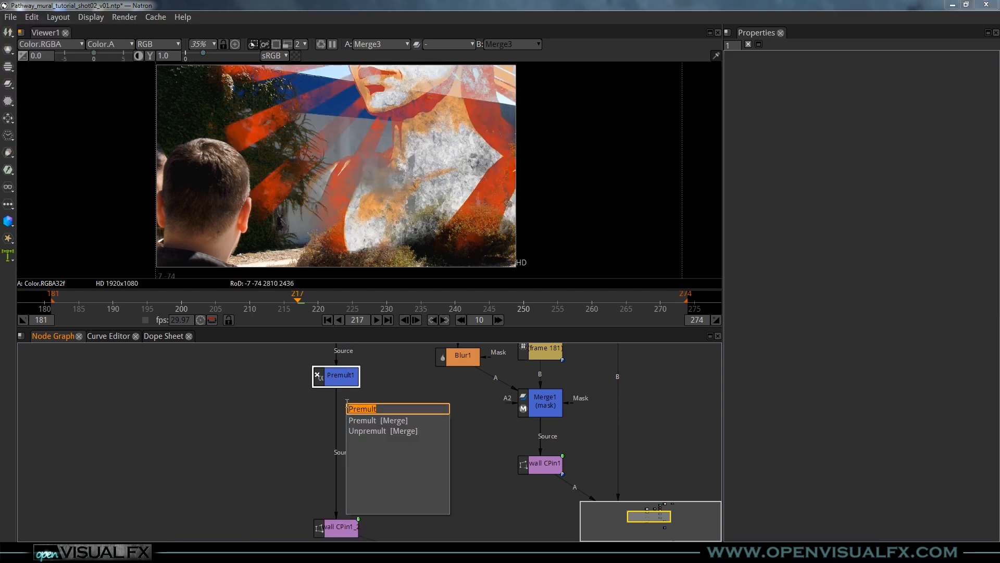
type("corner")
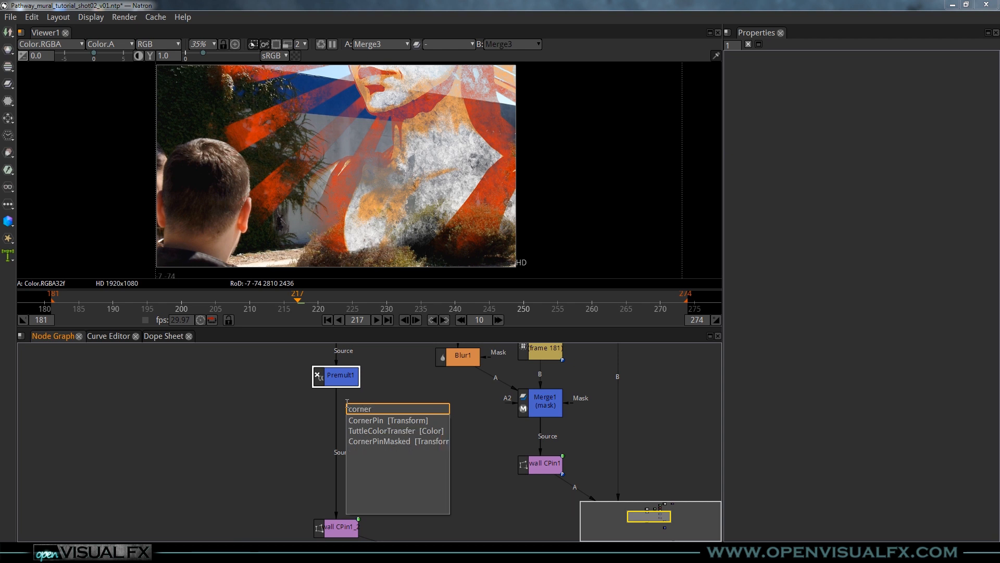
key("Down")
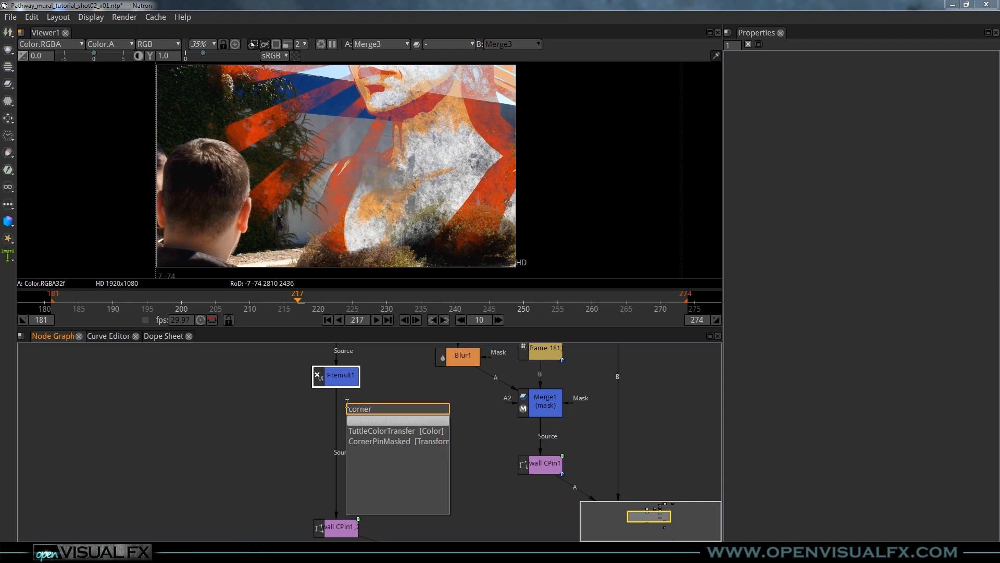
key("Return")
left_click_drag(343, 412, 342, 440)
Pull in all four CornerPin1 corners to shrink the oversized mural roughly onto the blue-topped wall
scroll(380, 185, "down", 2)
scroll(384, 177, "down", 2)
middle_click_drag(396, 149, 399, 188)
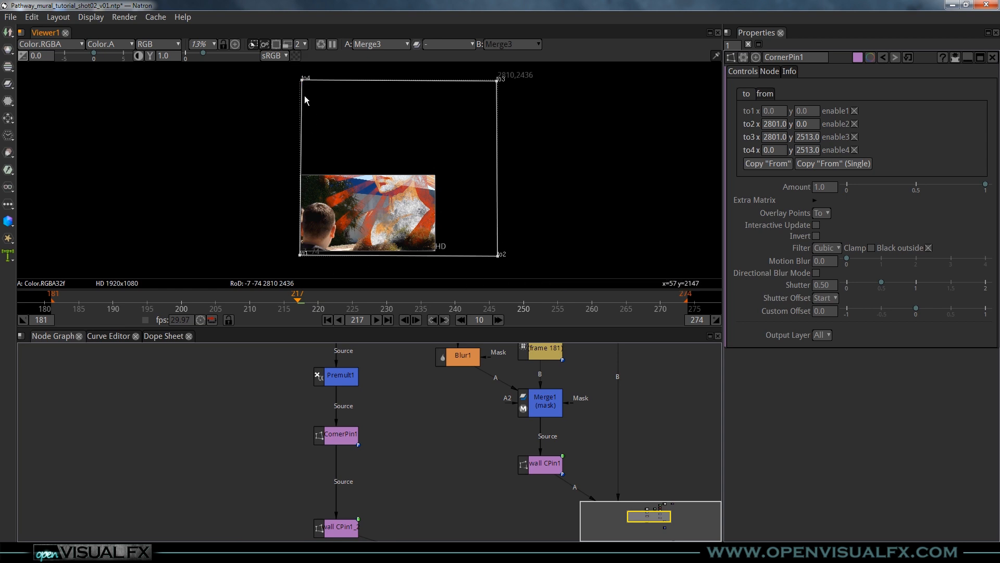
left_click_drag(302, 82, 343, 178)
left_click_drag(500, 81, 418, 210)
left_click_drag(495, 85, 430, 186)
left_click_drag(497, 255, 415, 236)
left_click_drag(301, 254, 341, 240)
Refine CornerPin1's corners to about to1 562, 174; to2 1490, 235; to3 1474, 993; and to4 548, 1126
middle_click_drag(373, 214, 391, 190)
left_click_drag(323, 90, 316, 83)
left_click_drag(530, 110, 479, 104)
left_click_drag(491, 236, 478, 240)
left_click_drag(319, 245, 315, 249)
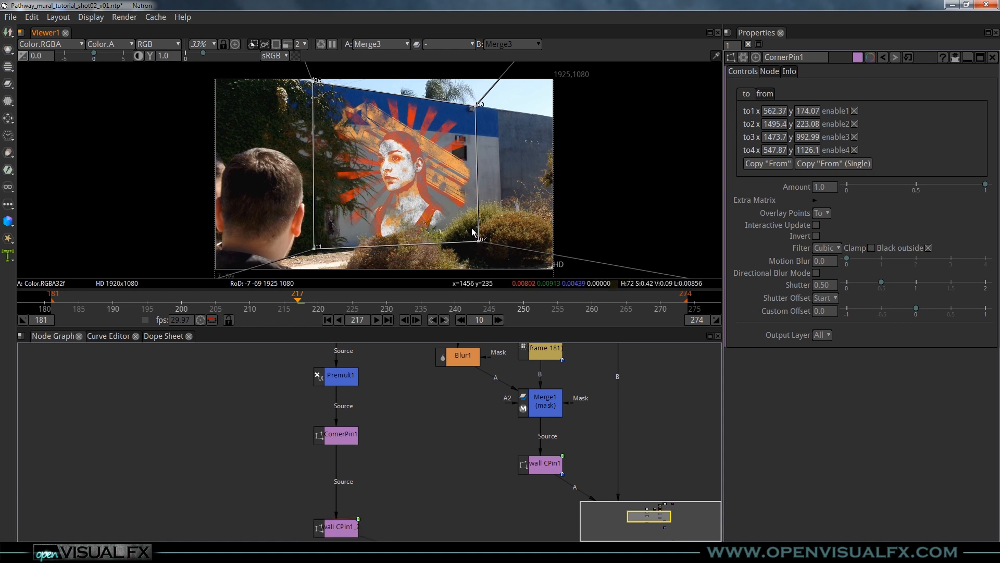
left_click_drag(481, 244, 478, 240)
scroll(404, 186, "up", 2)
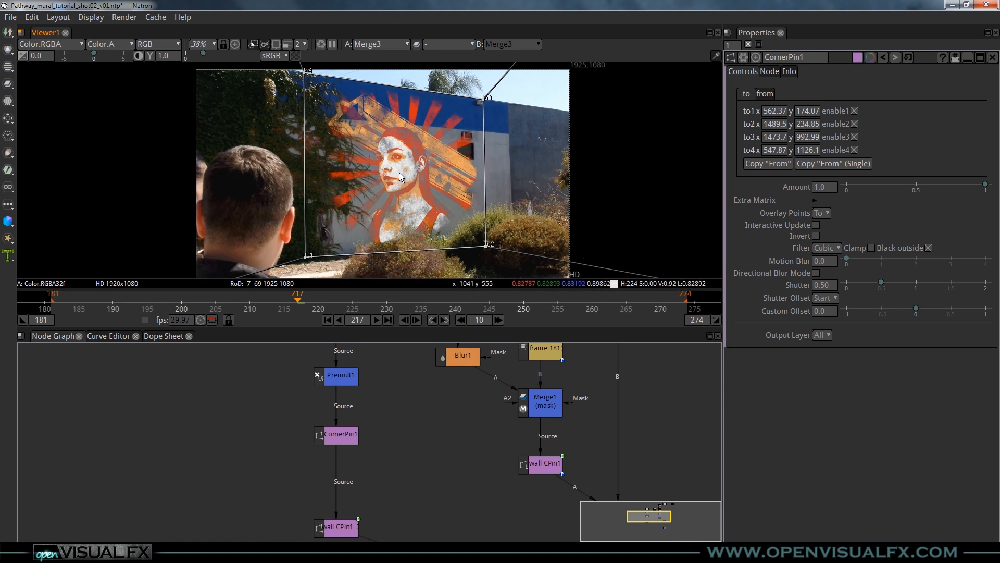
Shift CornerPin1's corners toward the ivy, to about to1 529, 174; to2 1448, 235; to3 1432, 998; and to4 517, 1132
middle_click_drag(411, 190, 379, 194)
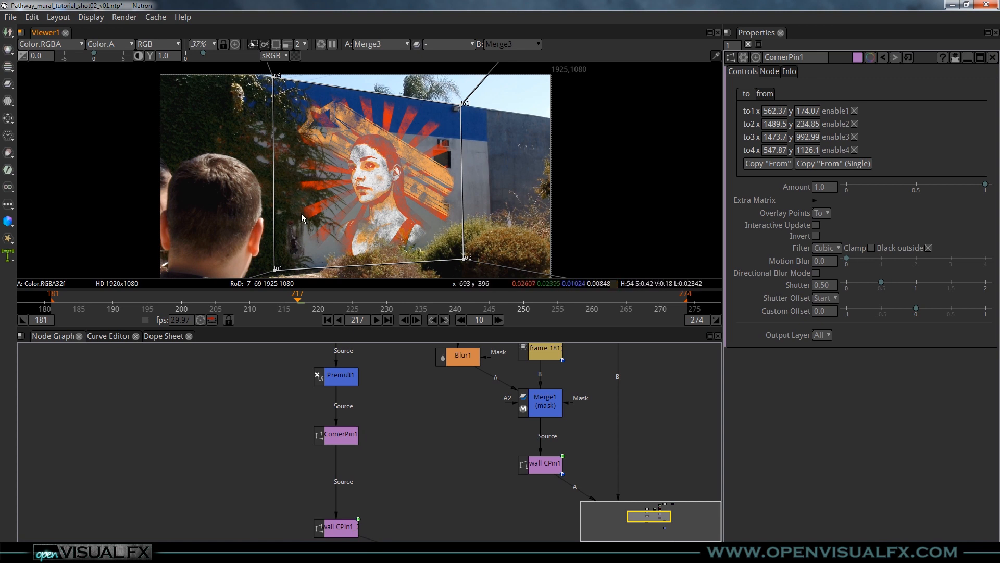
scroll(303, 213, "down", 2)
left_click_drag(285, 90, 275, 88)
left_click_drag(285, 262, 280, 264)
left_click_drag(458, 252, 450, 253)
left_click_drag(457, 111, 450, 110)
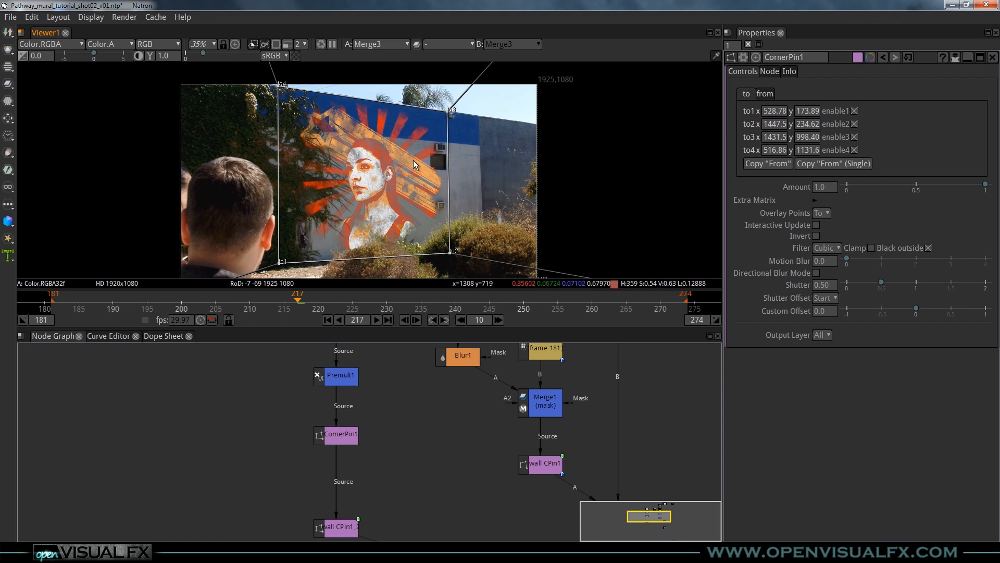
Widen the mural's edge on the window side by moving to2 to about 1458, 233 and to3 to about 1456, 999
scroll(327, 120, "up", 2)
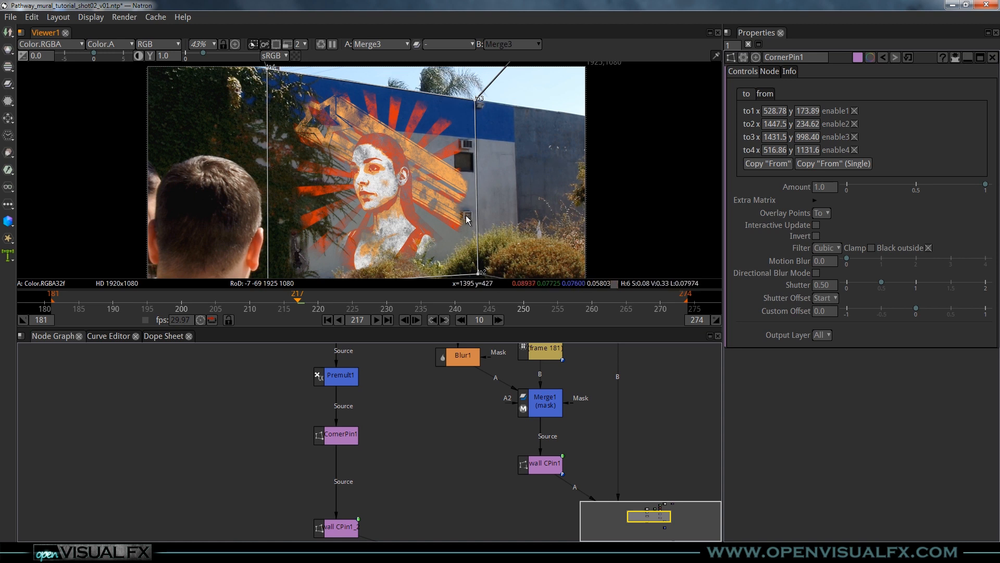
scroll(466, 168, "up", 1)
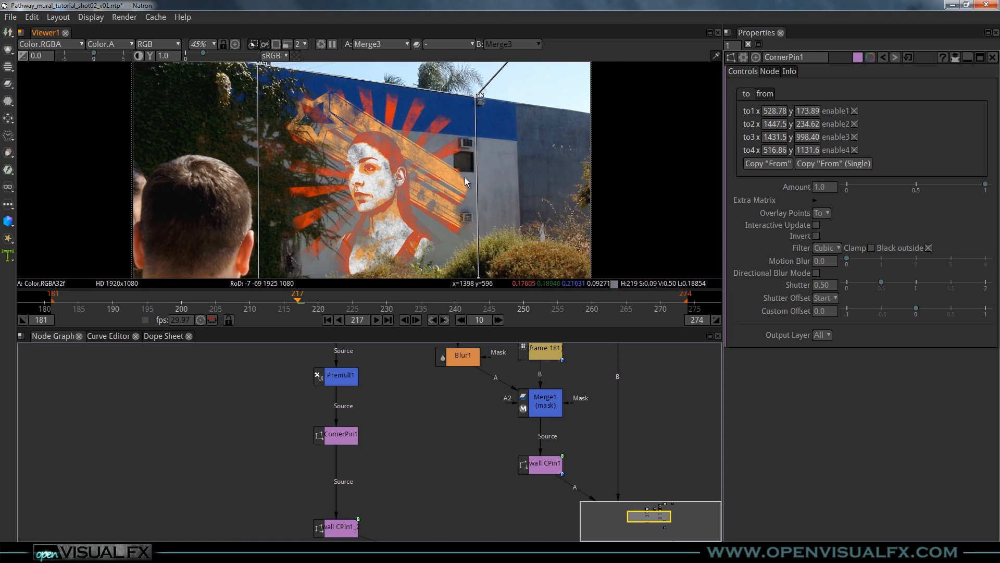
middle_click_drag(465, 177, 446, 168)
left_click_drag(460, 89, 461, 89)
left_click_drag(465, 271, 468, 271)
left_click_drag(461, 88, 465, 89)
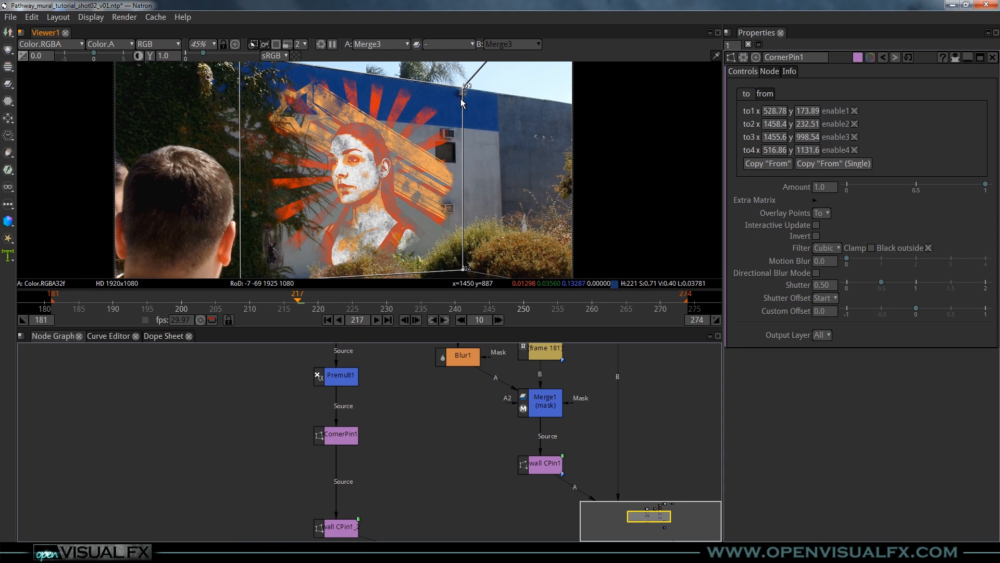
scroll(356, 196, "down", 2)
middle_click_drag(357, 195, 380, 179)
Review the node chain from Premult1 through CornerPin1 to the duplicated wall corner pin, nudging the duplicate closer to CornerPin1
left_click(344, 443)
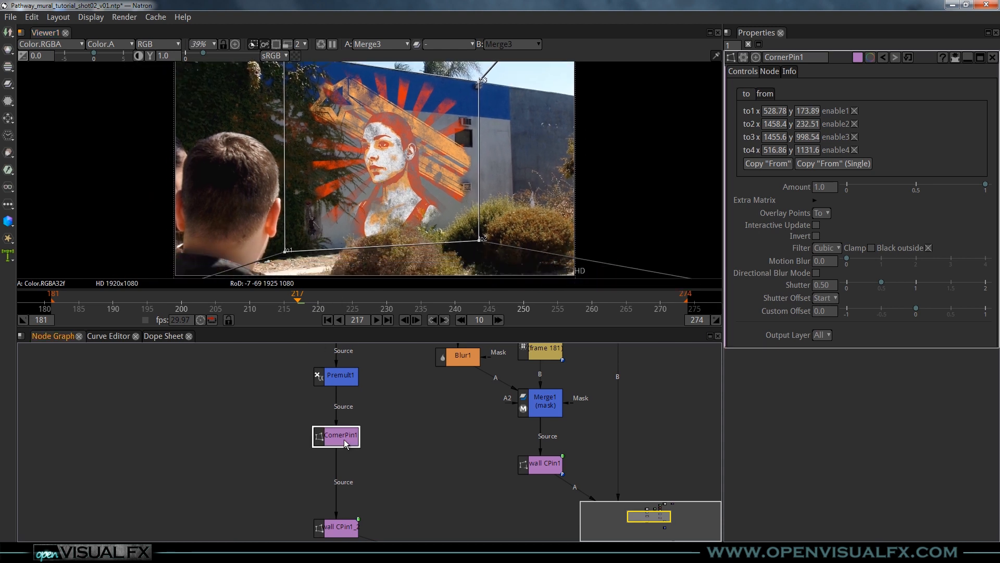
middle_click_drag(380, 474, 377, 426)
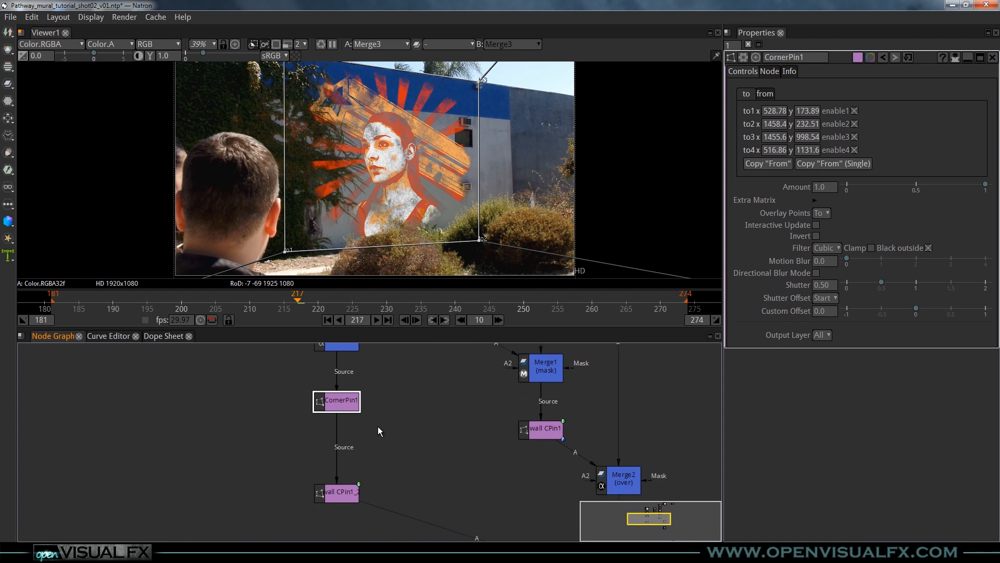
left_click_drag(341, 491, 343, 489)
left_click(347, 399)
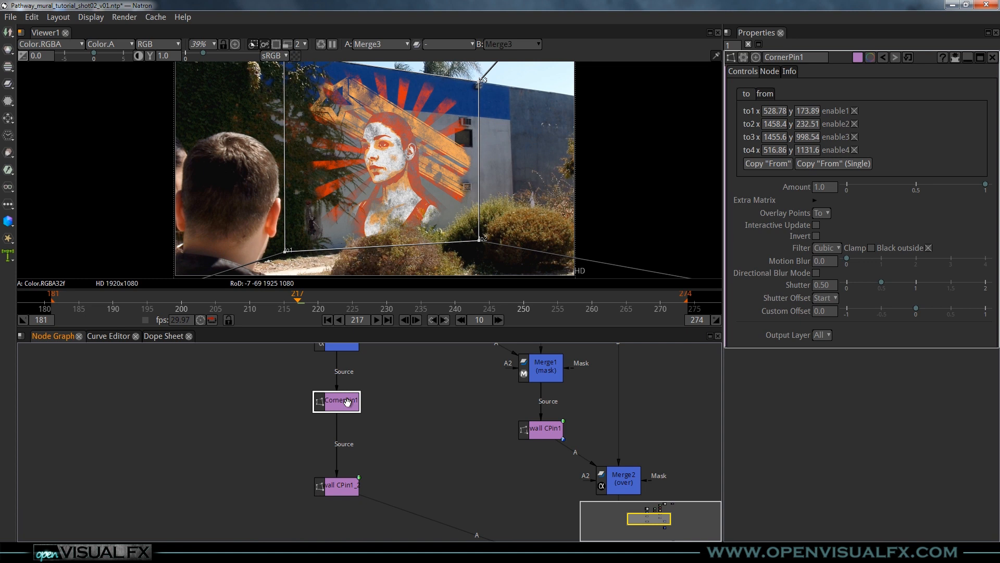
middle_click_drag(352, 385, 355, 418)
left_click(348, 381)
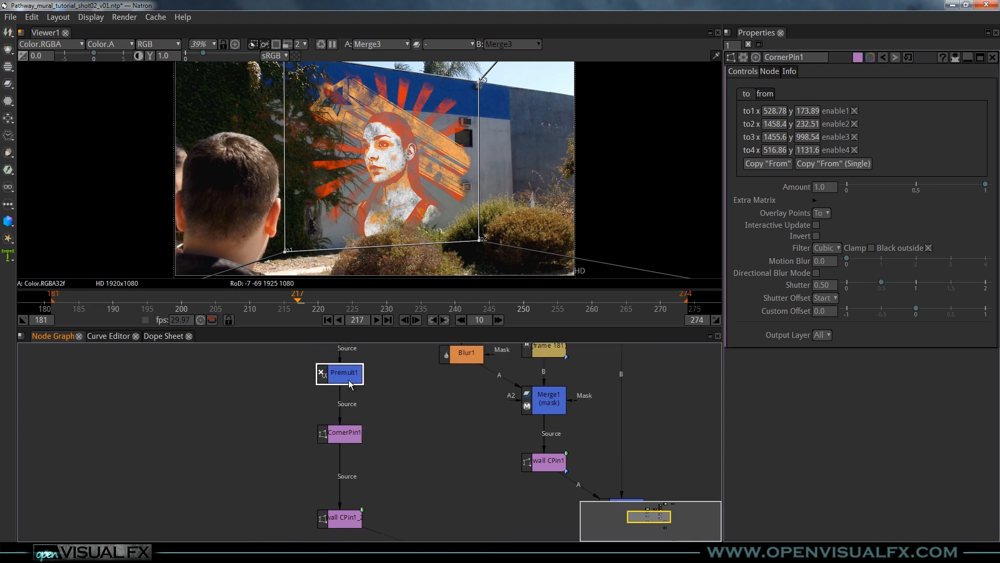
left_click(344, 436)
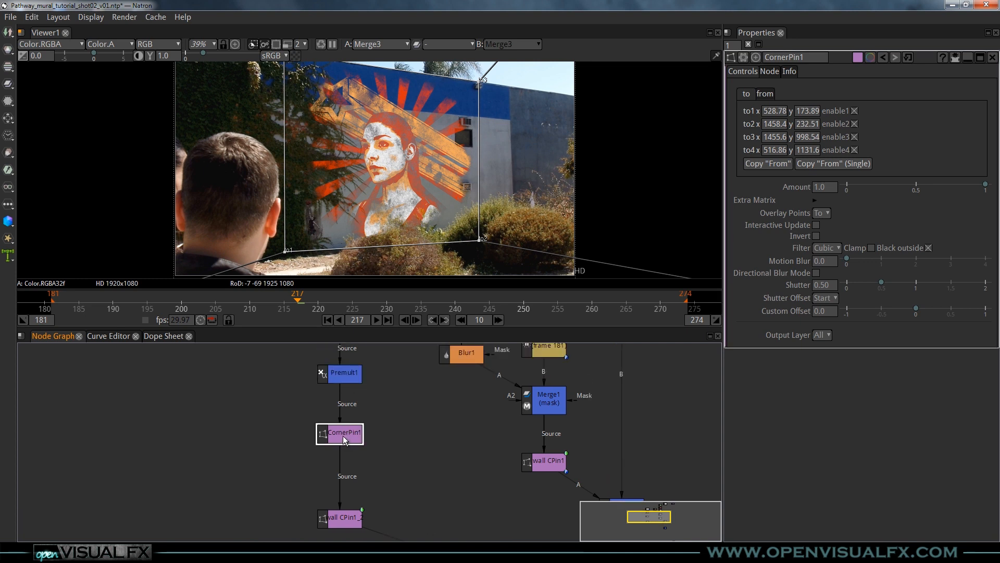
middle_click_drag(343, 516, 338, 478)
left_click(338, 478)
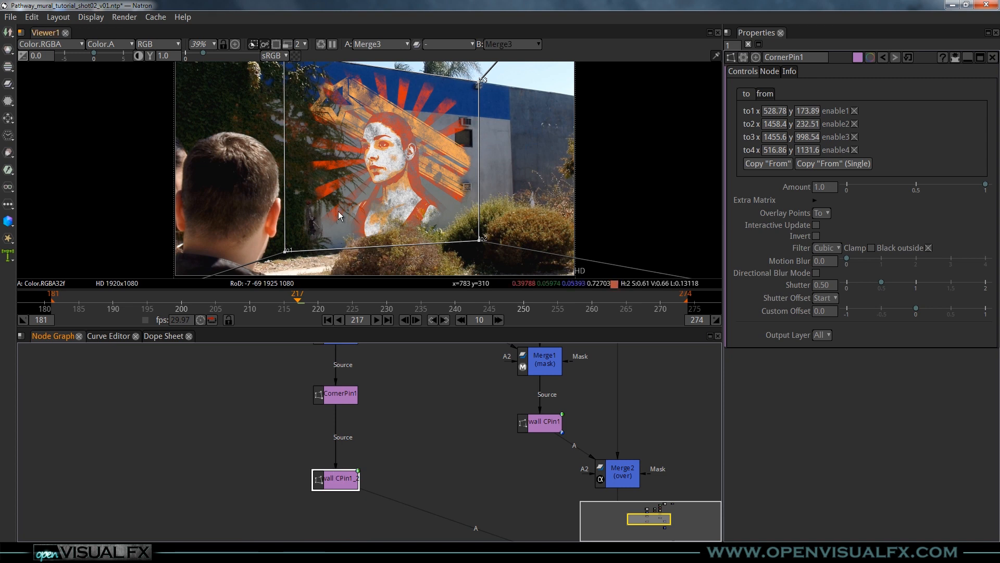
Close CornerPin1's properties and play the shot twice from frame 181 to check how the mural follows the wall
scroll(406, 157, "down", 1)
middle_click_drag(407, 156, 381, 177)
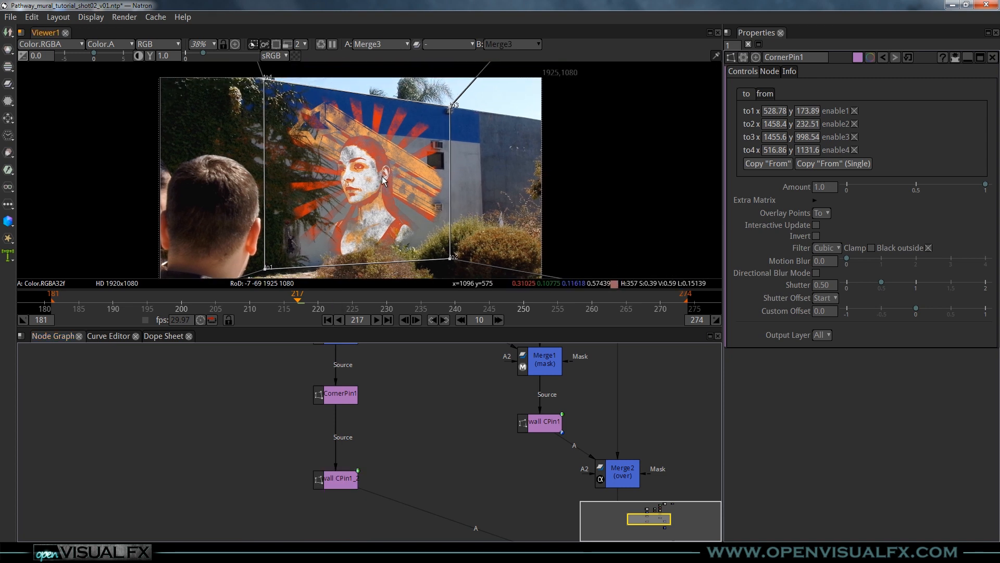
left_click(992, 57)
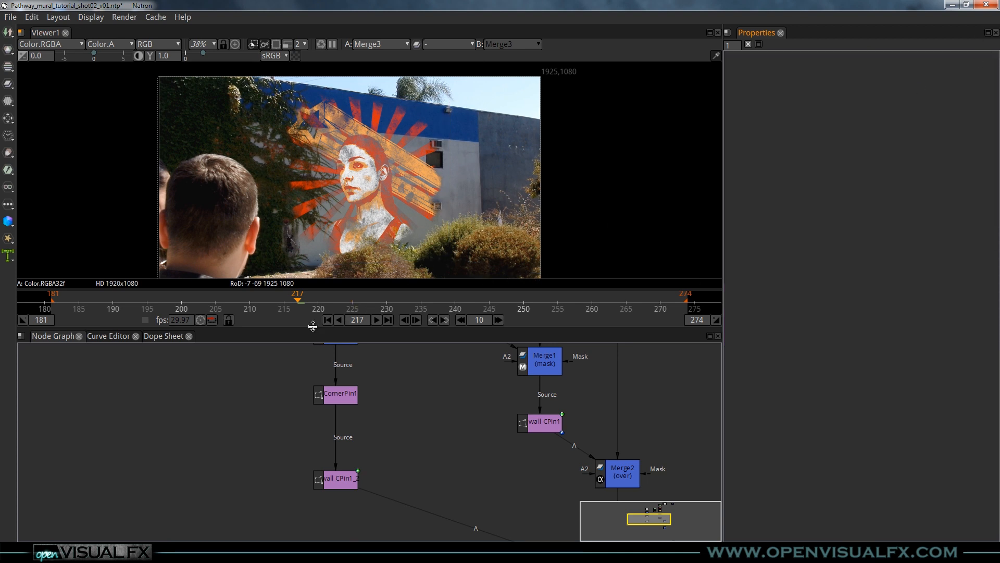
left_click(327, 321)
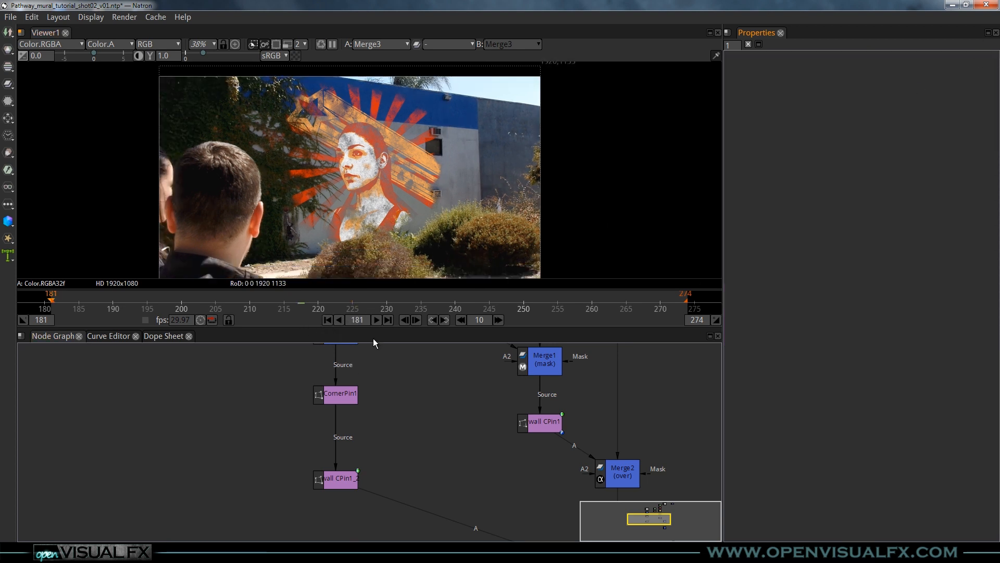
left_click(376, 320)
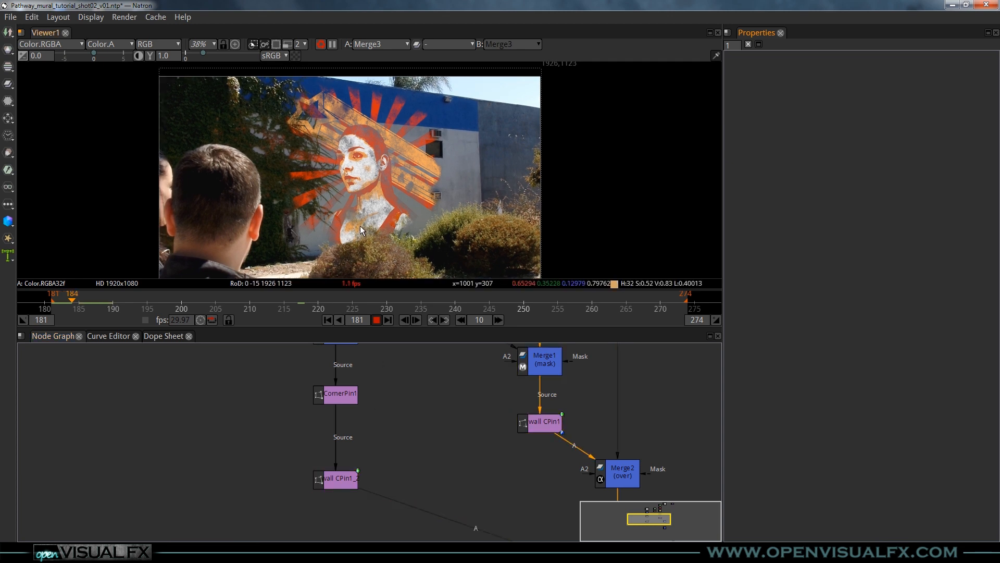
scroll(363, 229, "up", 1)
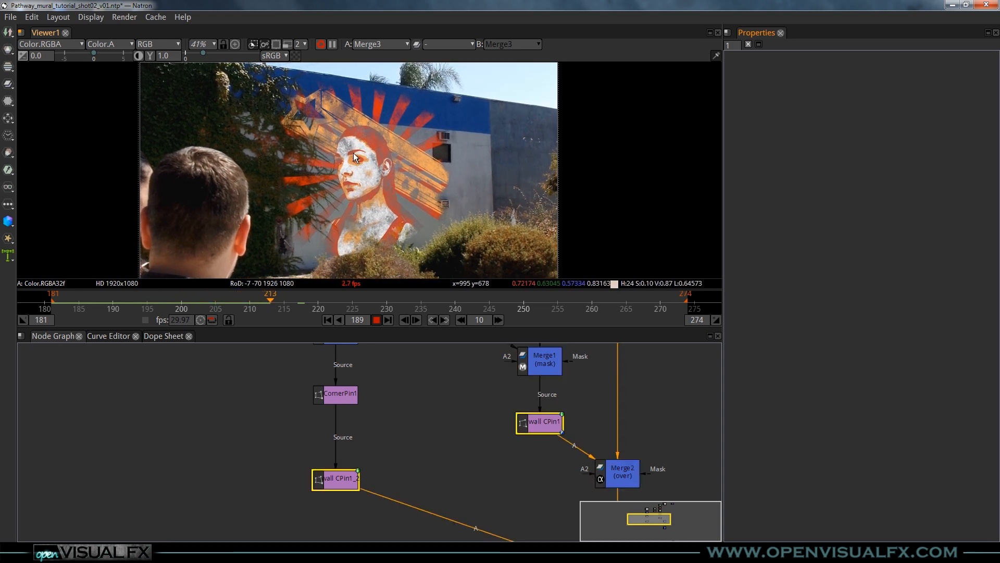
left_click(376, 320)
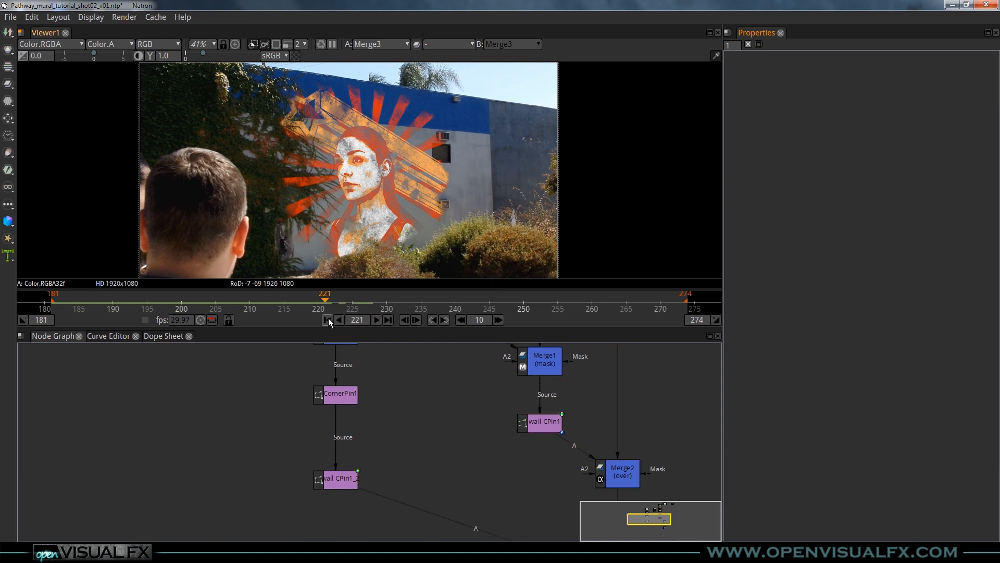
left_click(327, 319)
left_click(376, 320)
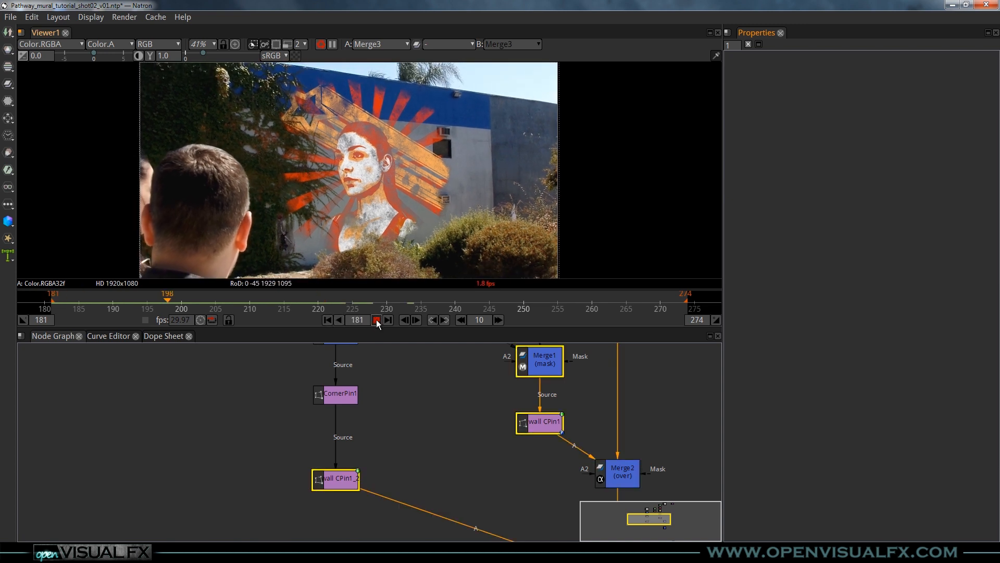
left_click(376, 320)
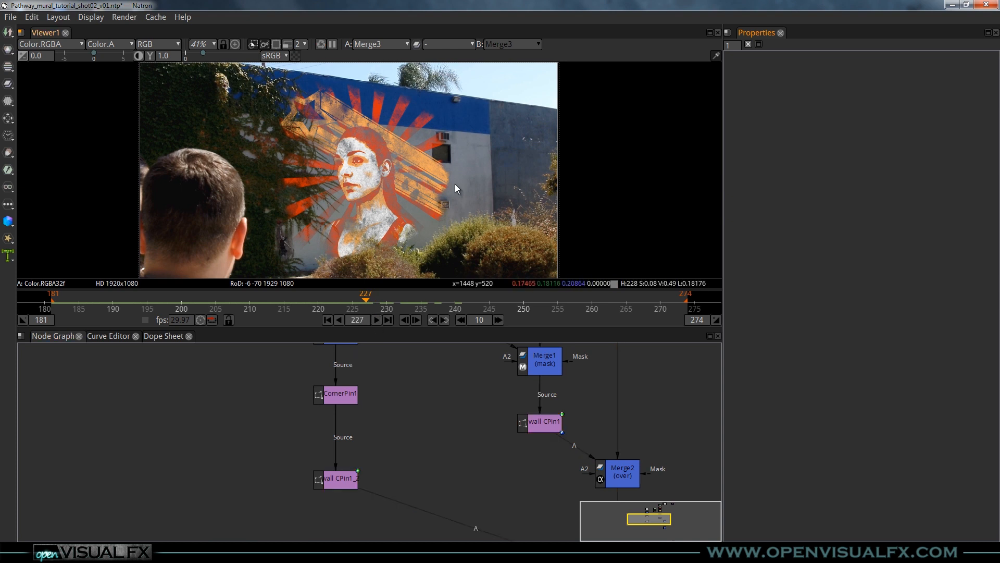
Examine frame 227 close up where the mural overlaps the wall's window and air-conditioning units
middle_click_drag(448, 196, 431, 161)
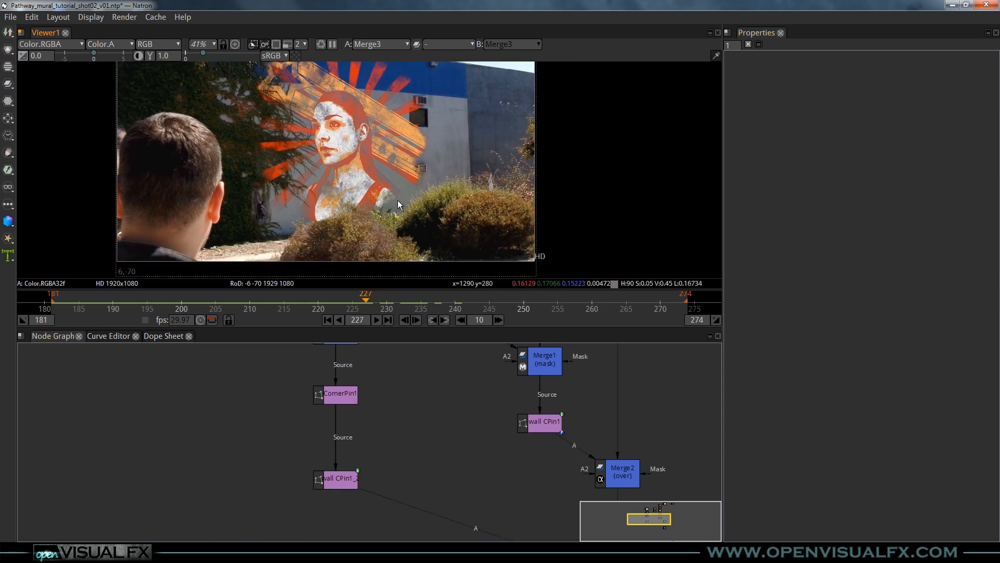
middle_click_drag(354, 135, 366, 167)
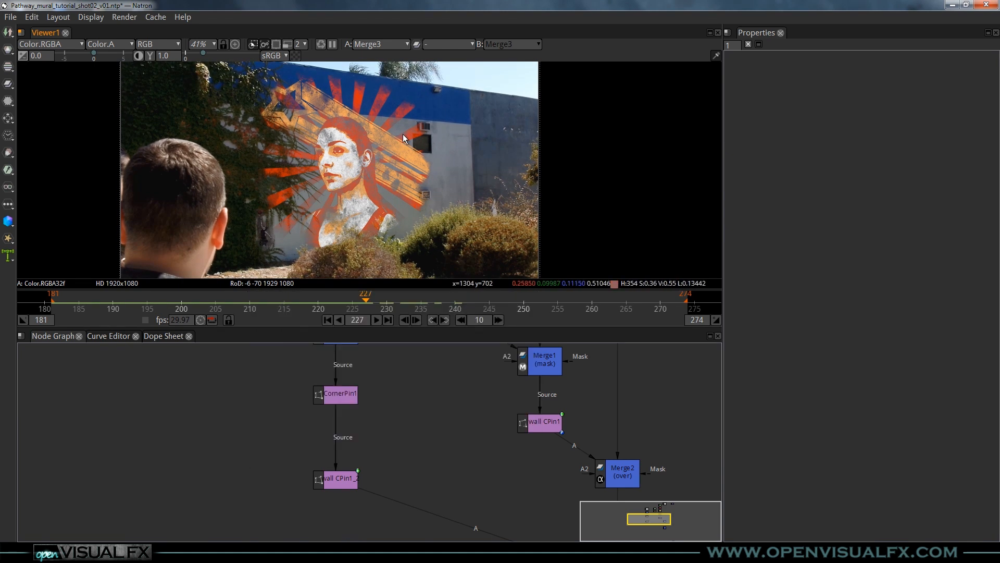
scroll(427, 174, "up", 5)
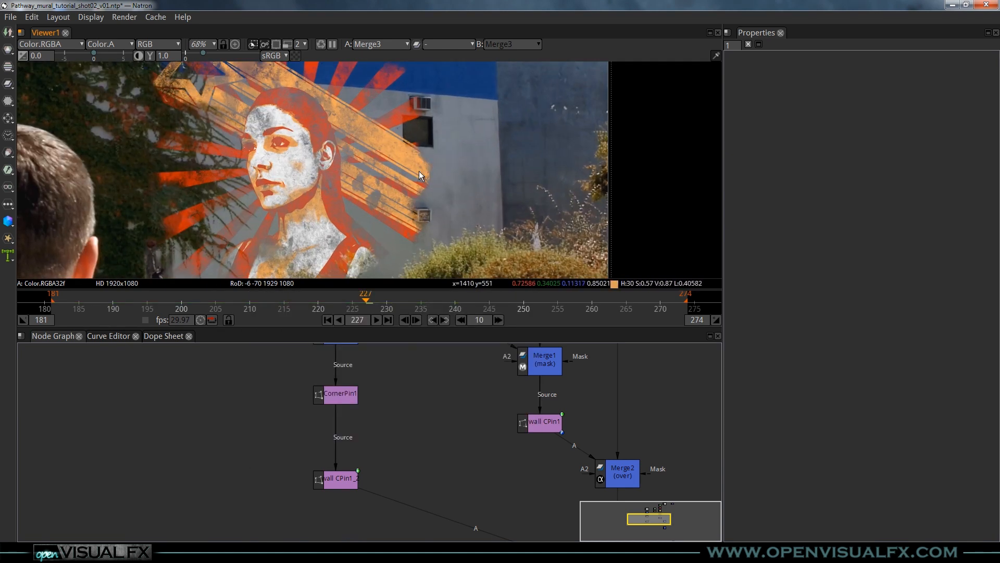
middle_click_drag(425, 170, 364, 123)
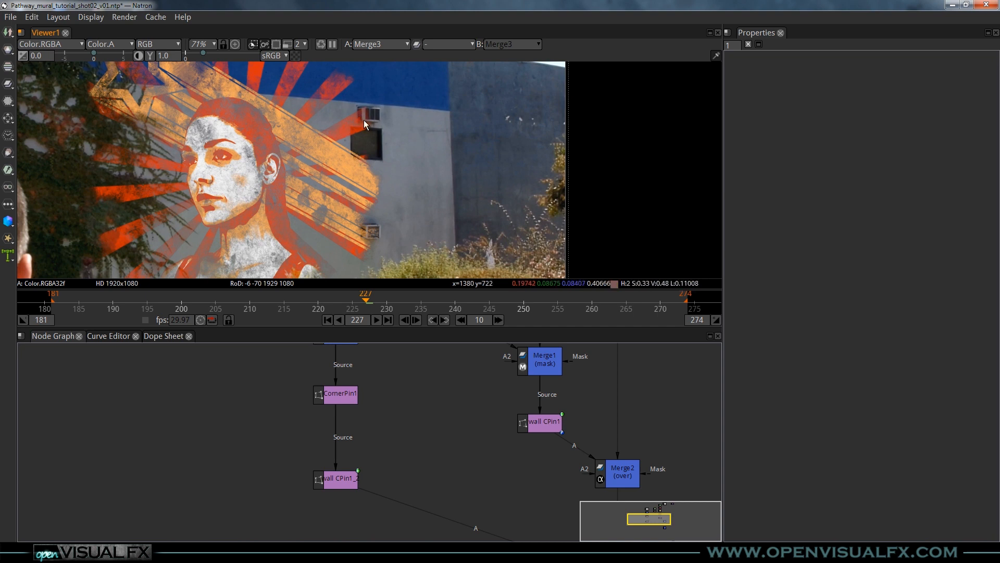
scroll(363, 123, "up", 5)
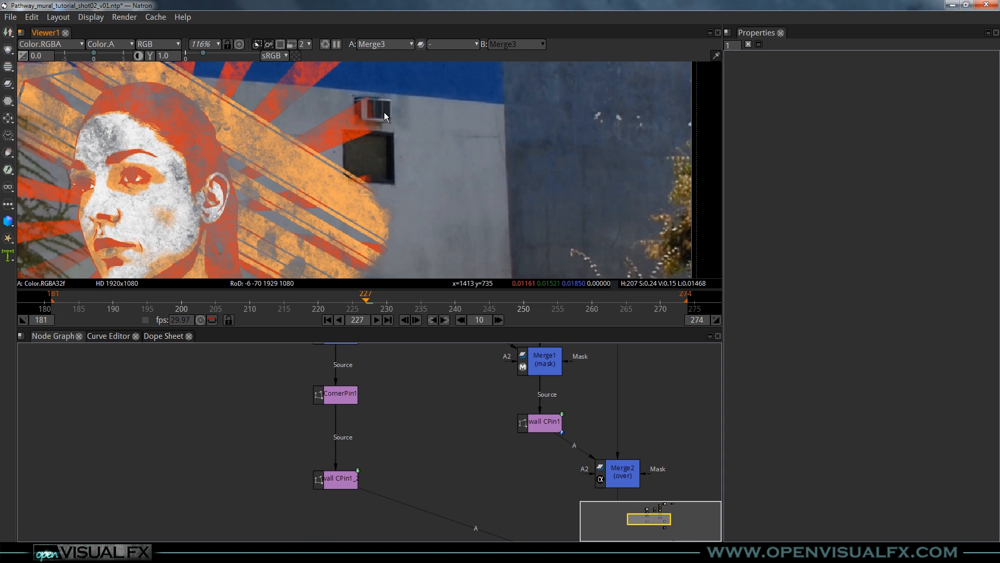
Move CornerPin1 up closer to Premult1, widening the gap above the duplicated wall corner pin
scroll(367, 192, "down", 3)
middle_click_drag(355, 227, 358, 183)
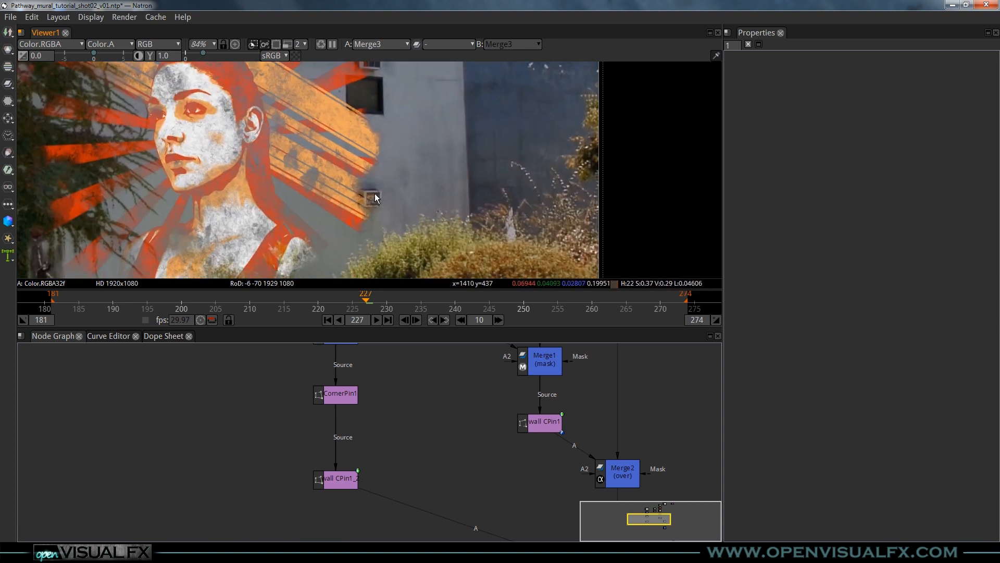
scroll(360, 200, "up", 1)
middle_click_drag(371, 167, 382, 232)
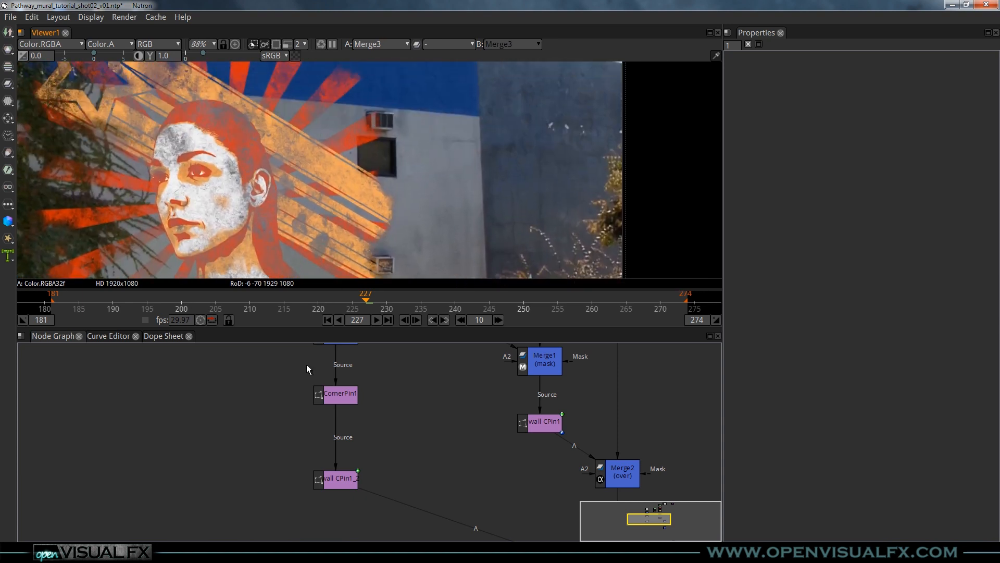
left_click_drag(334, 406, 337, 397)
middle_click_drag(339, 405, 393, 452)
left_click_drag(387, 443, 387, 437)
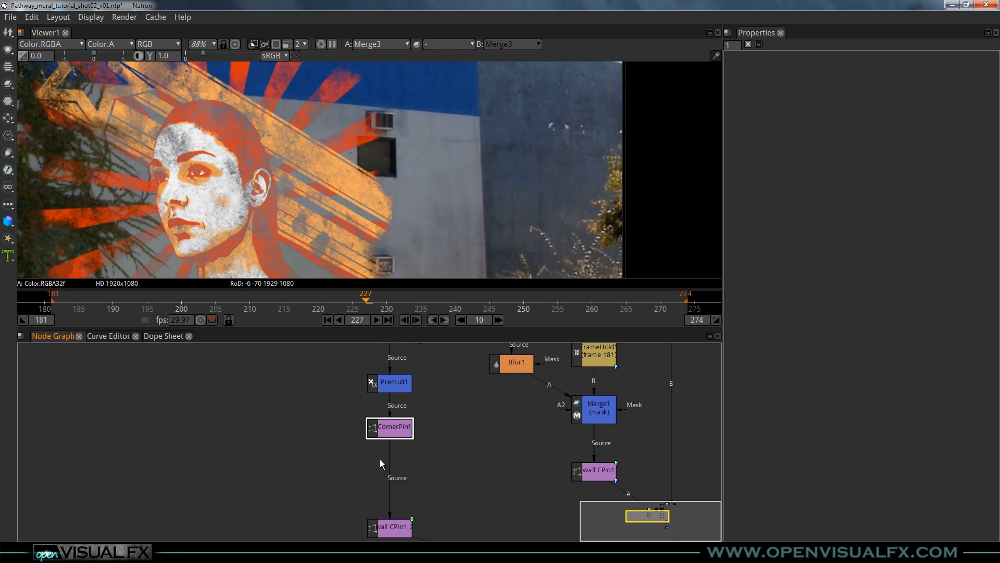
middle_click_drag(392, 465, 383, 425)
Create an unconnected Roto node and place it beside CornerPin1
left_click(378, 487)
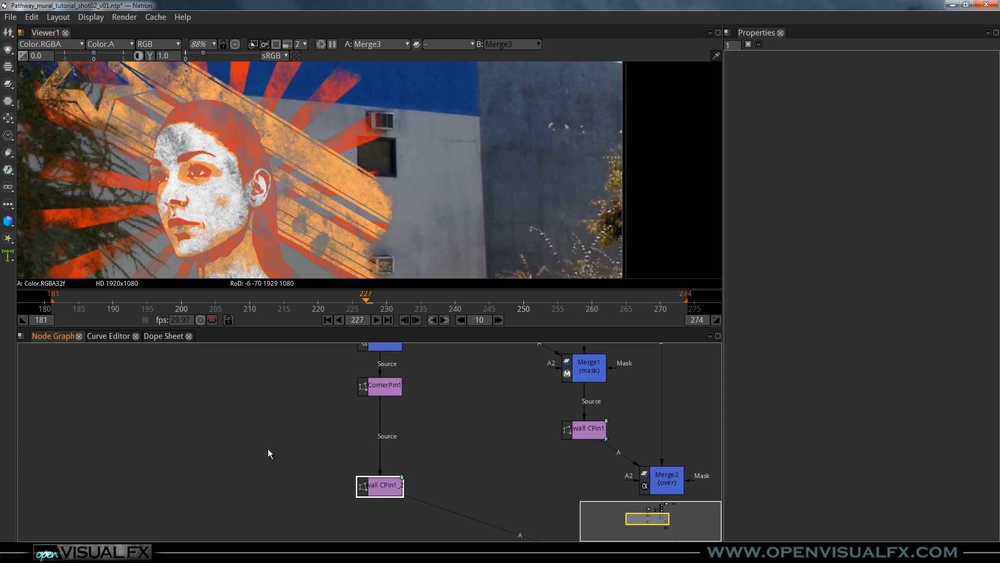
left_click(295, 426)
key("o")
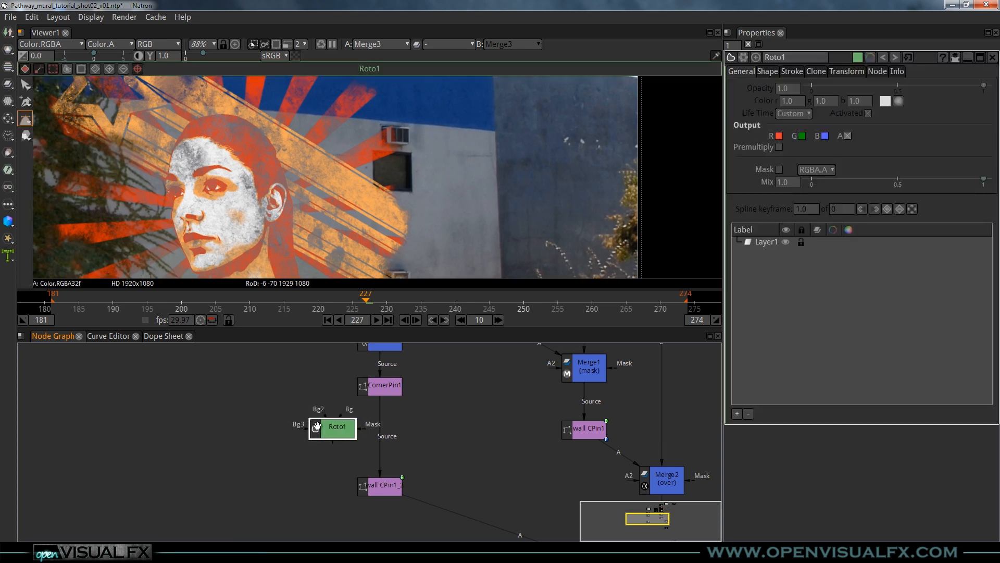
left_click_drag(333, 426, 305, 392)
Draw a closed six-point Bezier around the upper window and the air-conditioning unit above it on frame 227
mouse_move(391, 203)
middle_mouse_down()
mouse_move(376, 224)
mouse_move(381, 207)
middle_mouse_up()
scroll(354, 139, "up", 2)
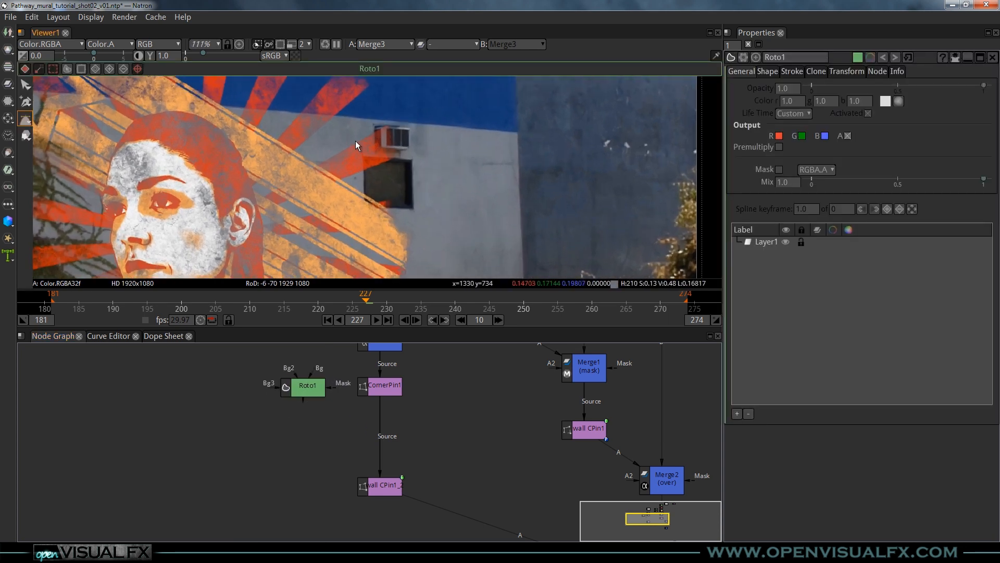
left_click(369, 114)
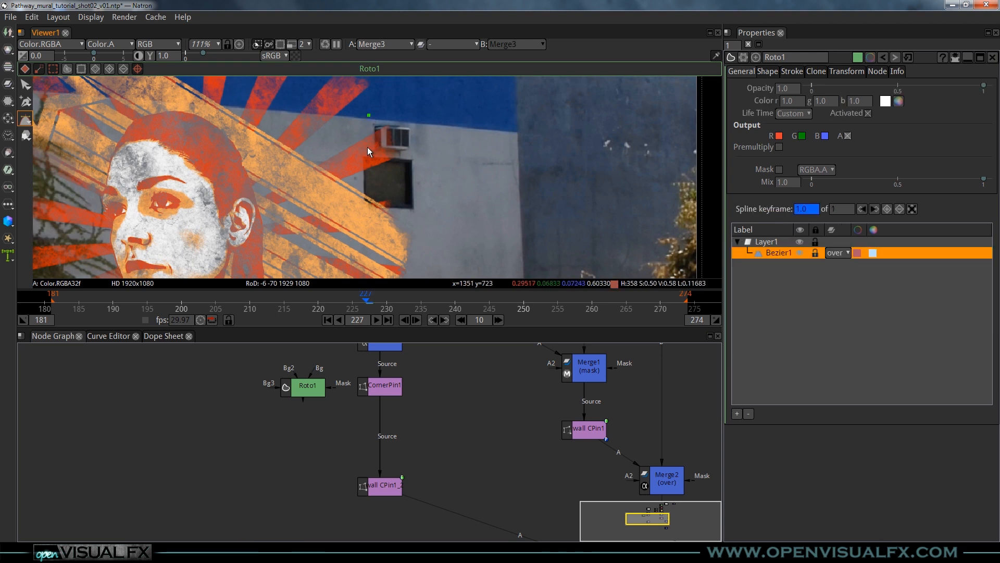
left_click_drag(367, 148, 355, 149)
left_click(356, 207)
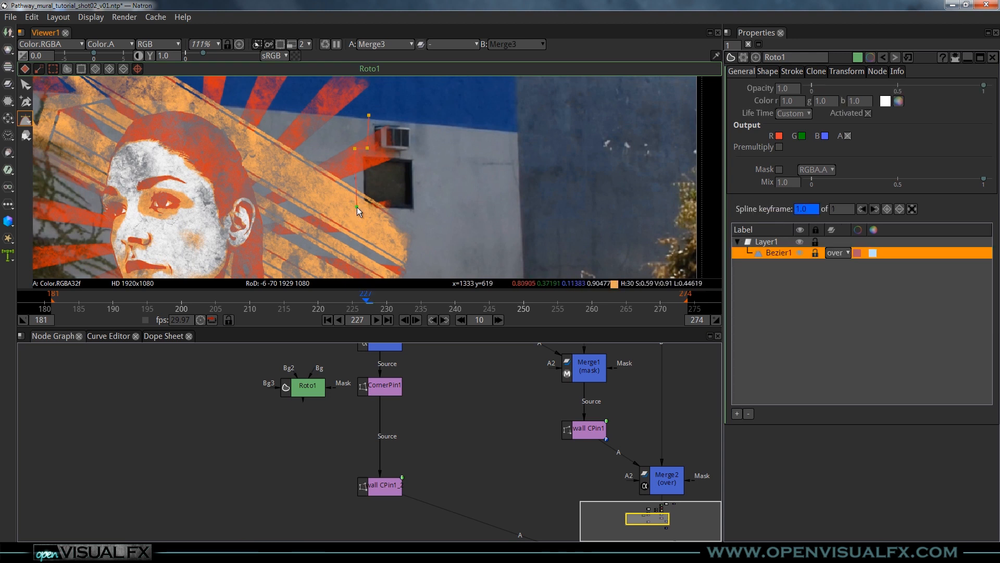
left_click(419, 216)
left_click(417, 125)
left_click(369, 114)
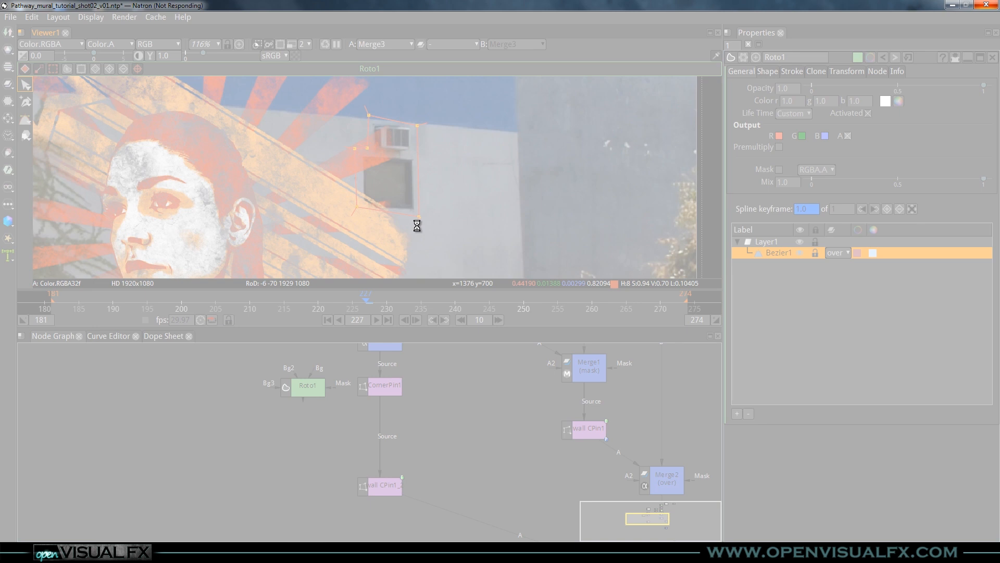
Adjust the Bezier's corner points so the shape frames the window and the upper air-conditioning unit evenly
scroll(412, 198, "up", 3)
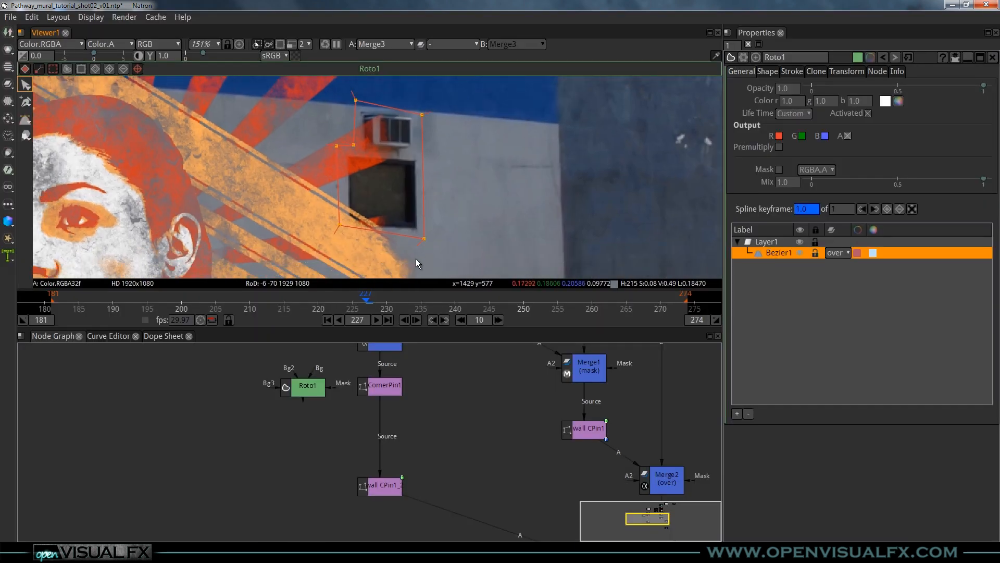
left_click(376, 208)
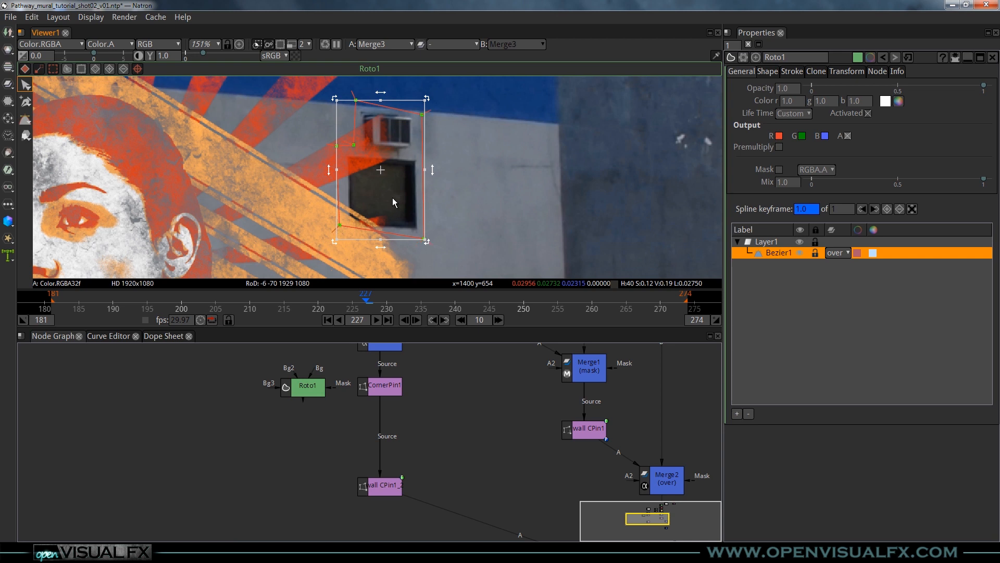
left_click(480, 169)
left_click(340, 225)
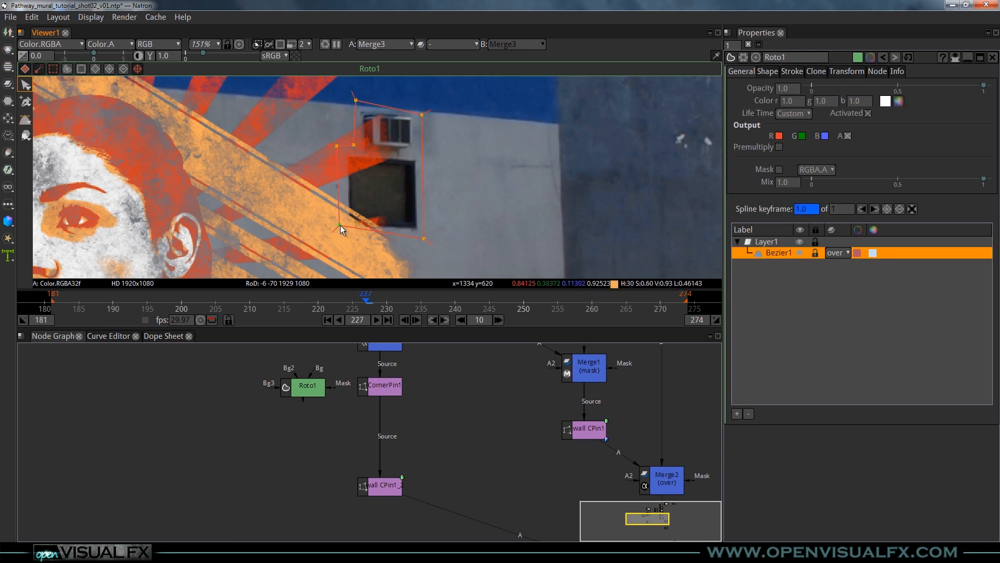
left_click_drag(348, 230, 342, 229)
left_click_drag(424, 239, 426, 239)
left_click_drag(421, 115, 419, 108)
left_click_drag(356, 100, 355, 101)
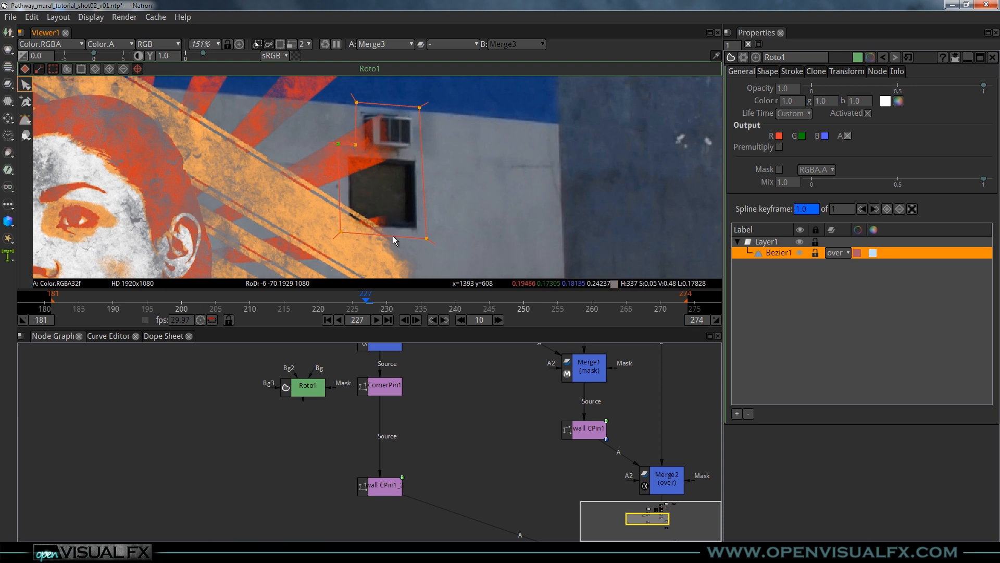
mouse_move(418, 239)
left_mouse_down()
mouse_move(417, 228)
mouse_move(423, 241)
left_mouse_up()
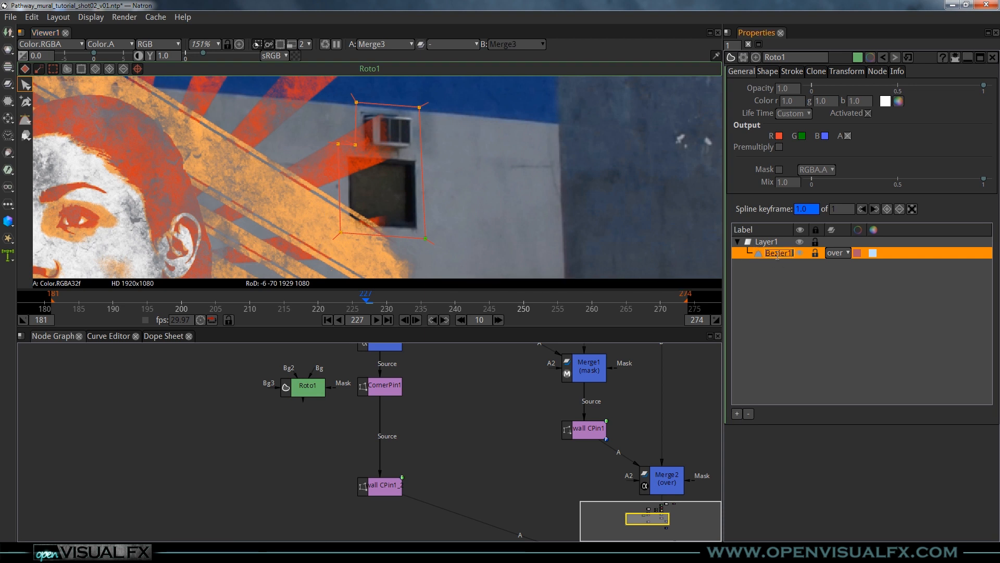
Rename the Bezier shape window and the Roto node wall cutouts
type("window")
key("Return")
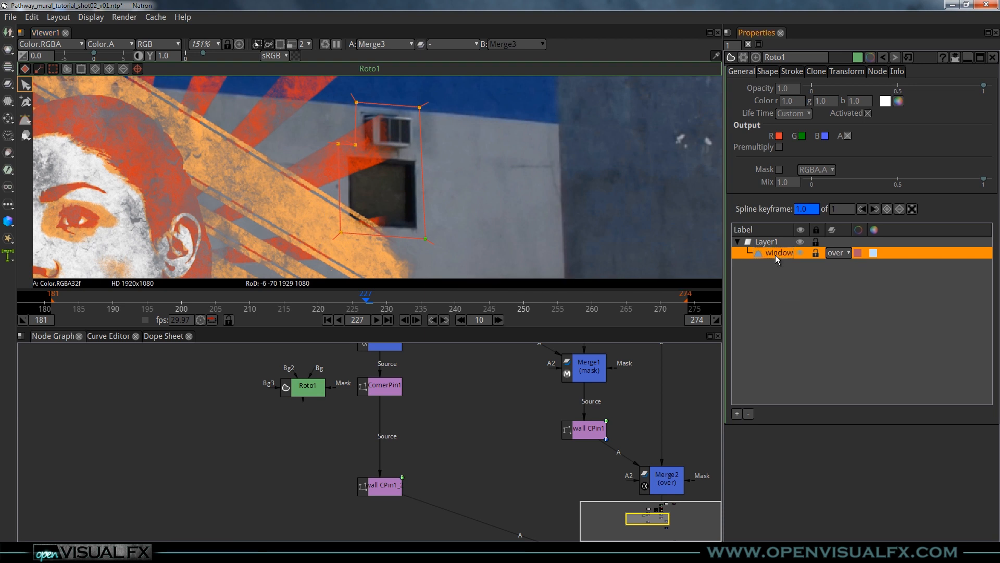
left_click(794, 58)
left_click_drag(794, 57, 768, 59)
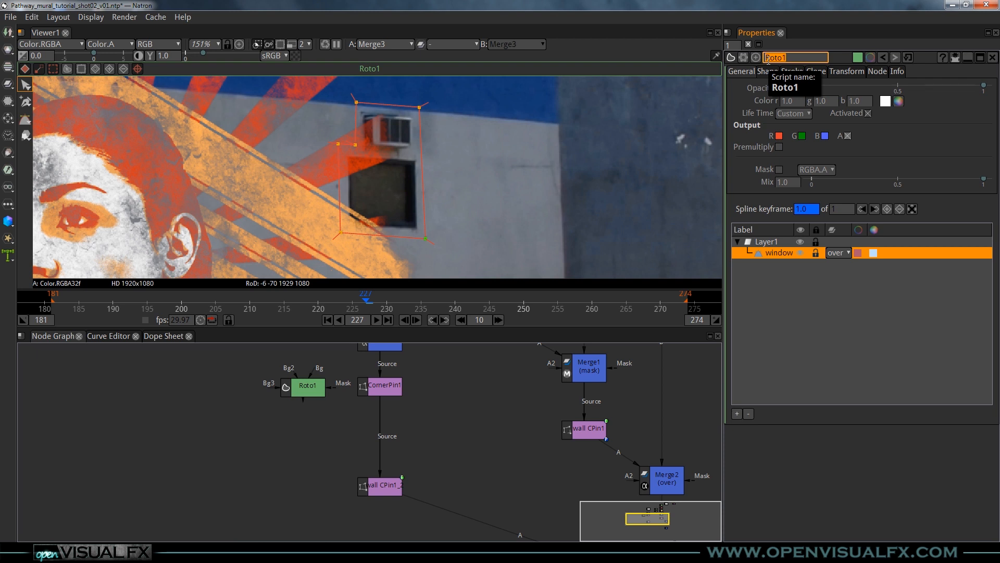
type("wall cutouts")
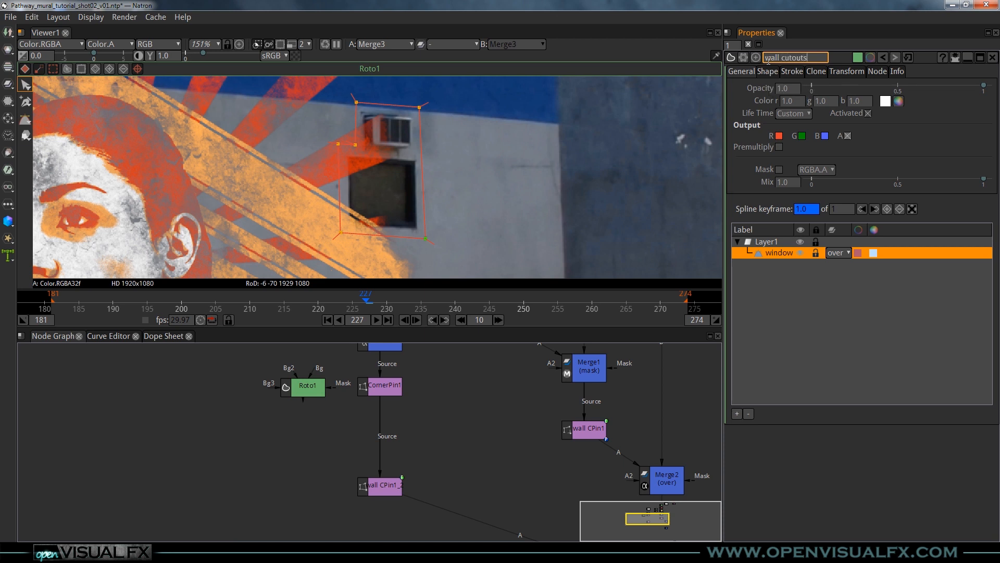
key("Return")
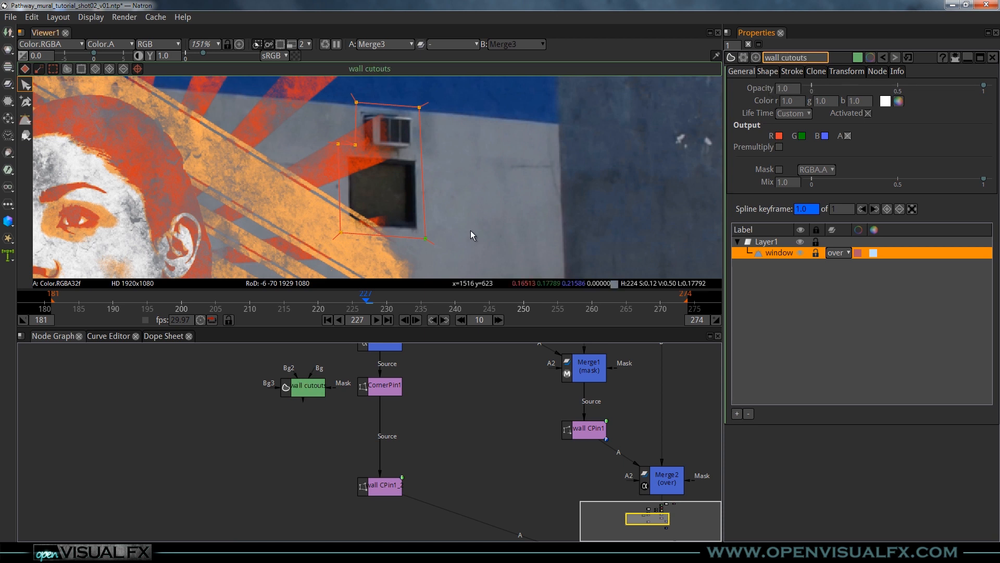
Draw a second closed four-point Bezier around the small air-conditioning unit low on the wall
scroll(411, 178, "down", 2)
middle_click_drag(384, 224, 411, 202)
scroll(373, 210, "up", 2)
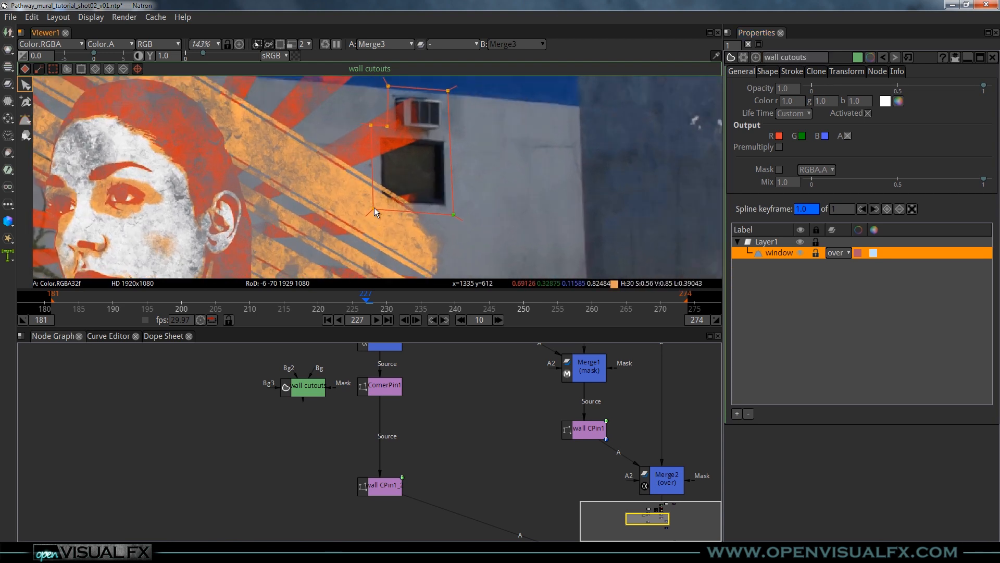
middle_click_drag(408, 162, 405, 176)
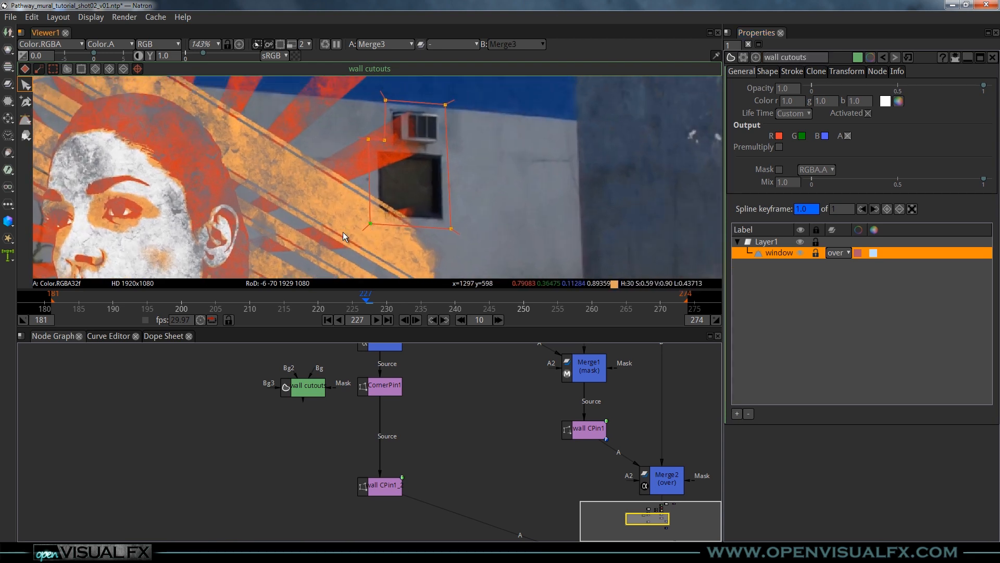
scroll(410, 142, "down", 3)
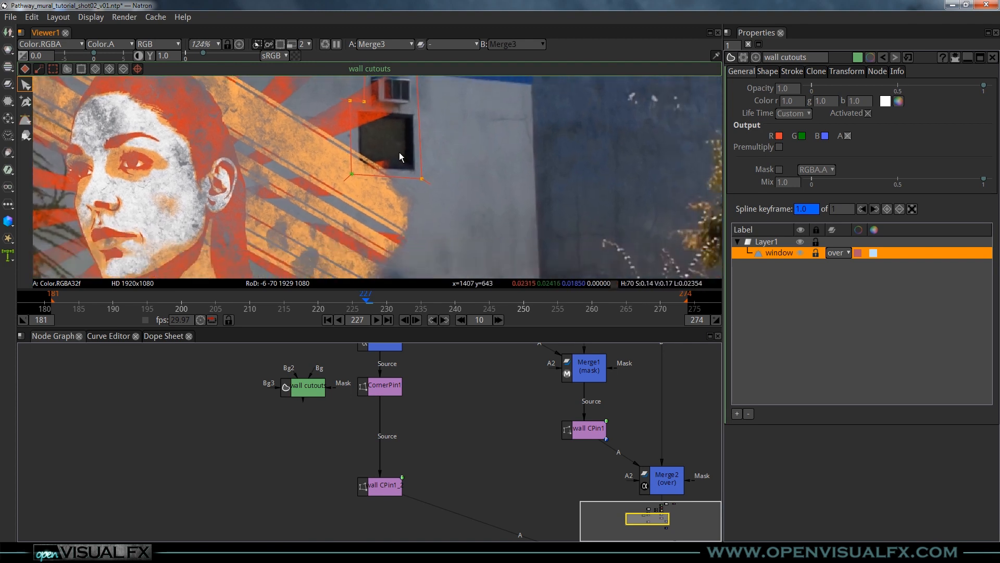
middle_click_drag(387, 225, 393, 161)
scroll(396, 216, "up", 2)
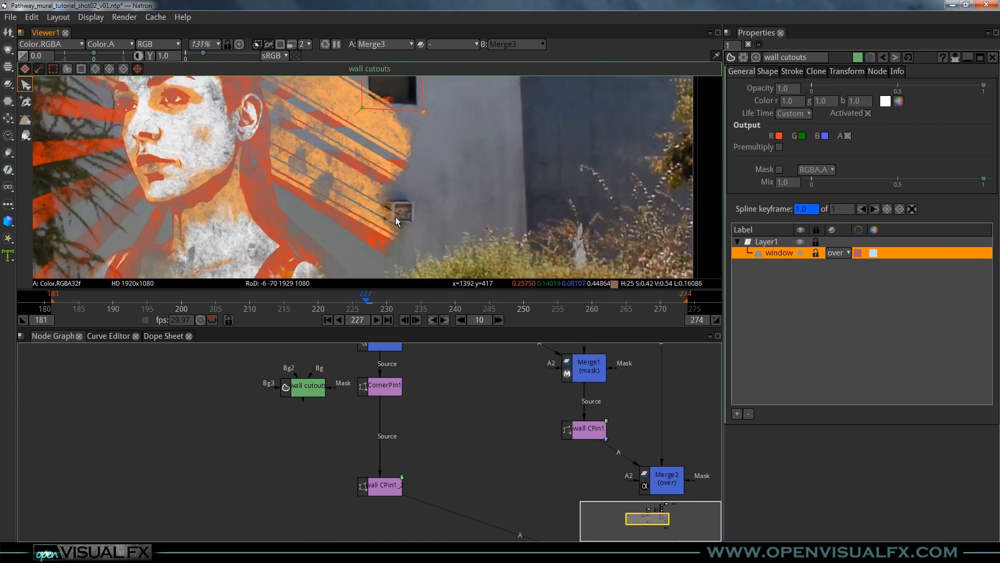
left_click(25, 120)
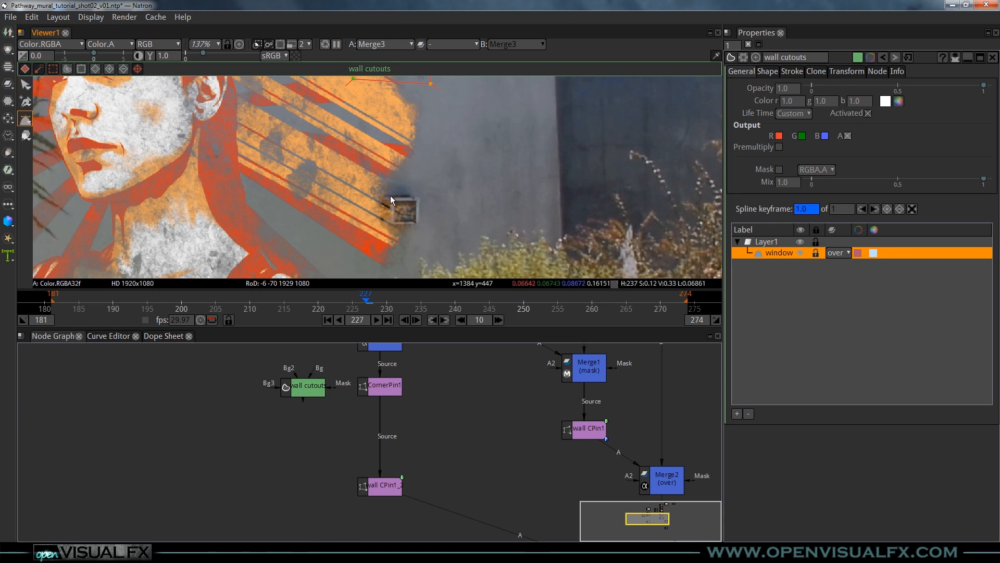
scroll(389, 192, "up", 2)
middle_click_drag(398, 207, 411, 156)
left_click(411, 155)
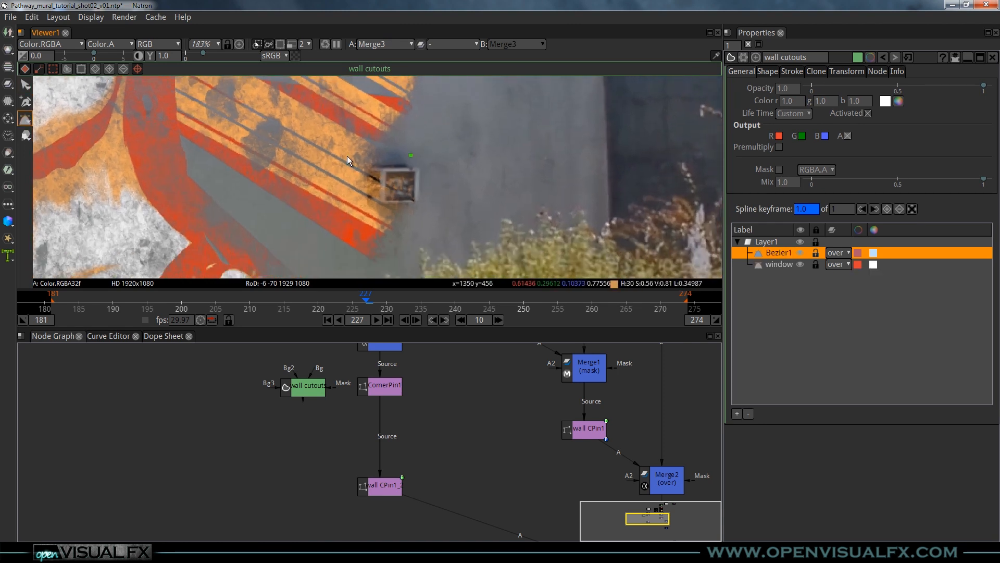
left_click(358, 213)
left_click(432, 213)
left_click(412, 156)
key("ctrl+a")
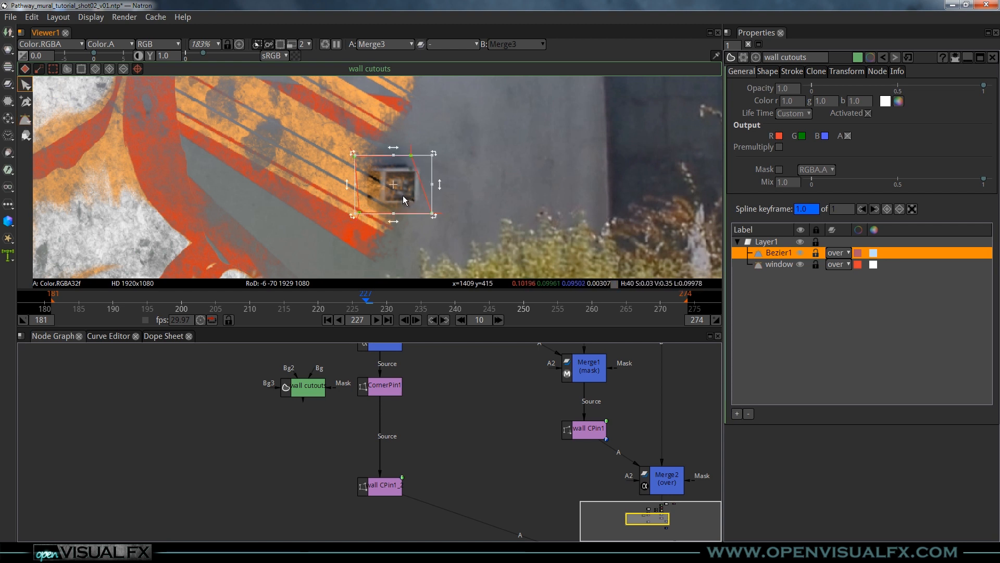
left_click(484, 163)
Rename the second Bezier shape AC unit
left_click(796, 265)
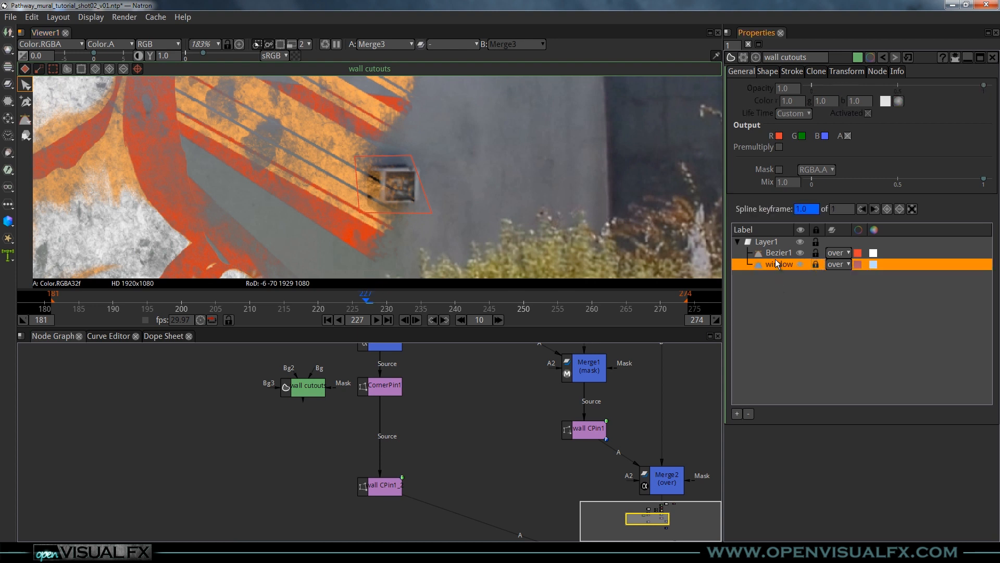
double_click(776, 253)
type("Al")
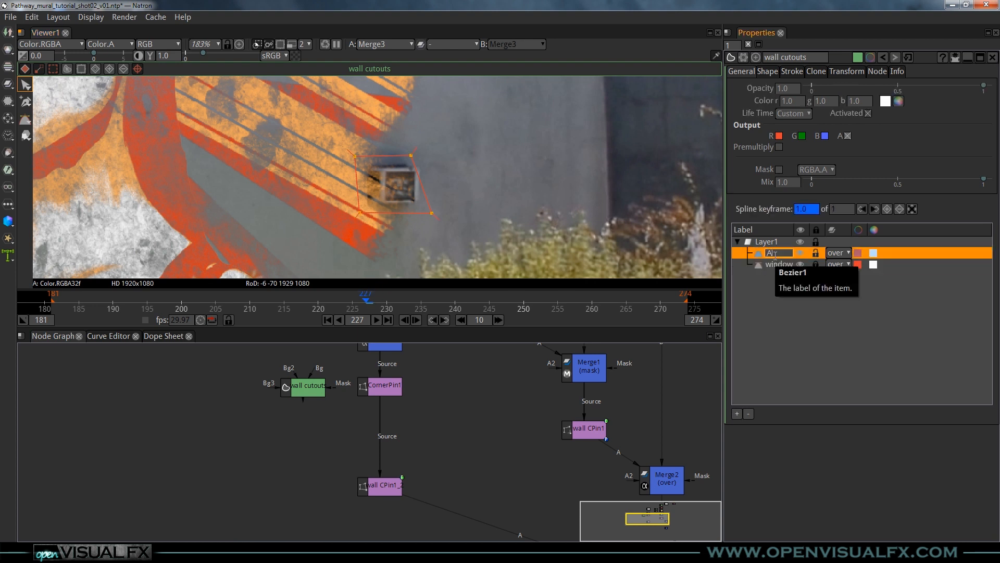
type(" unit")
key("Return")
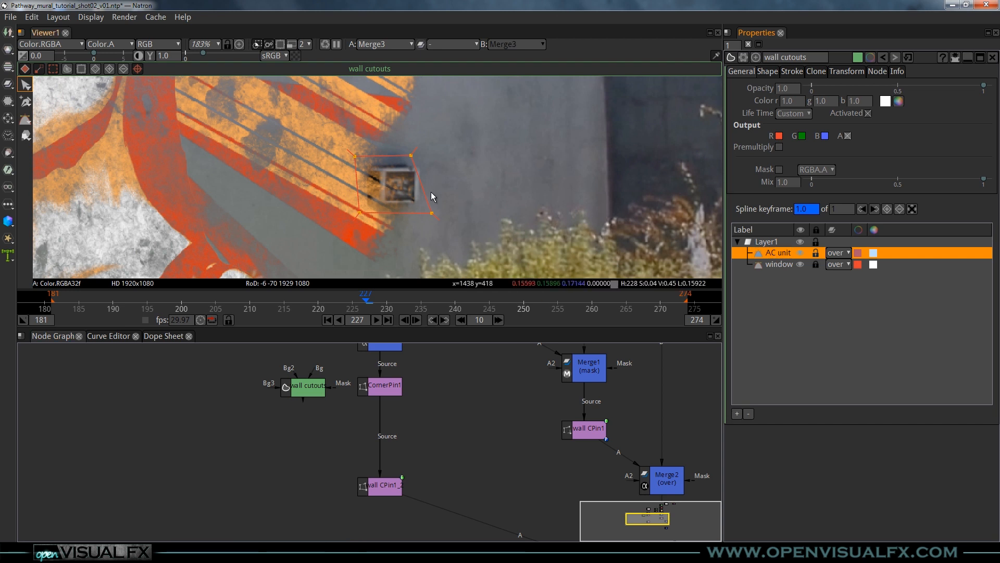
Disable Merge3 to hide the mural and fit the AC unit shape's corners around the lower unit
middle_click_drag(431, 191, 380, 172)
scroll(314, 174, "up", 4)
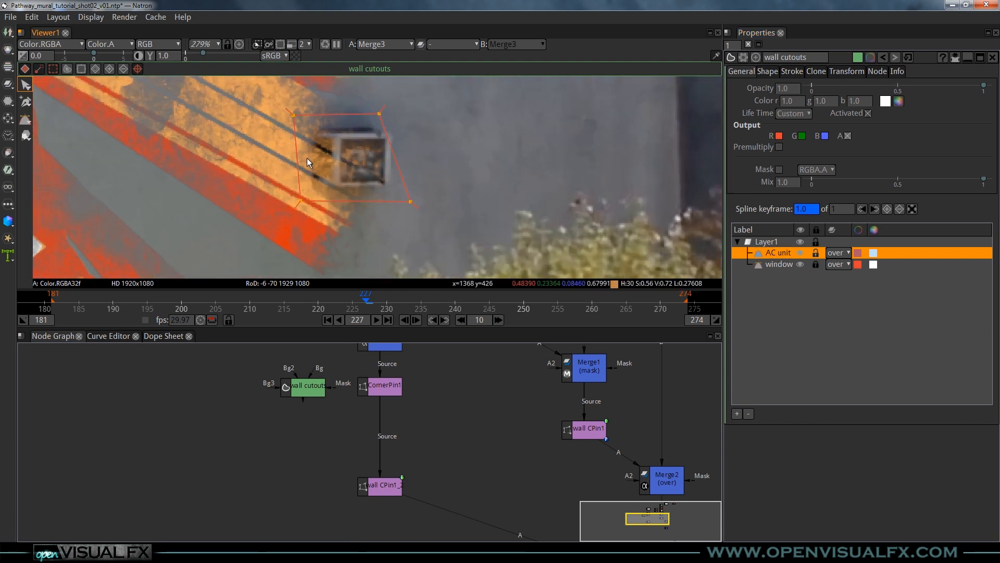
scroll(551, 438, "down", 2)
middle_click_drag(566, 465, 432, 385)
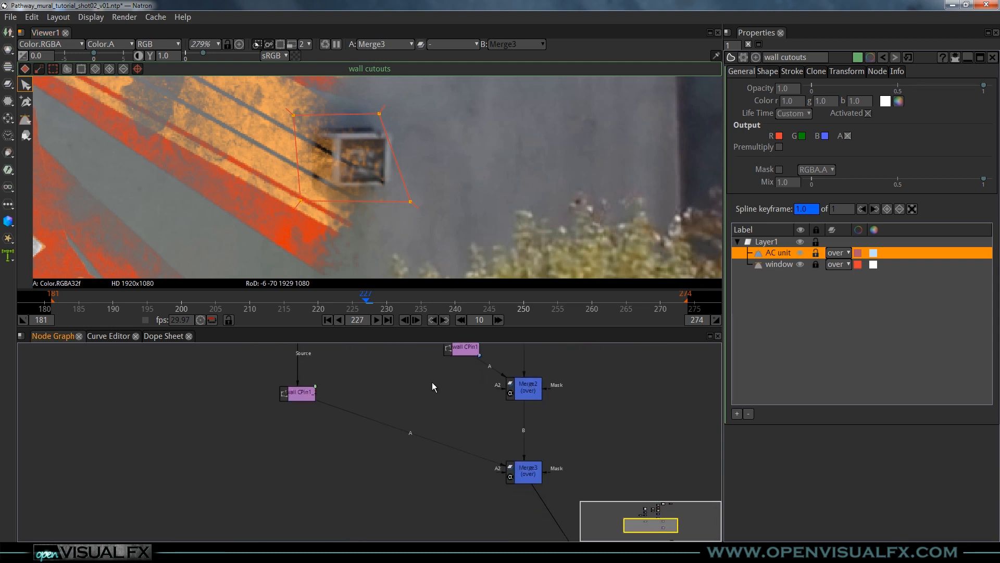
left_click(528, 475)
key("d")
middle_click_drag(360, 222, 433, 286)
left_click(349, 167)
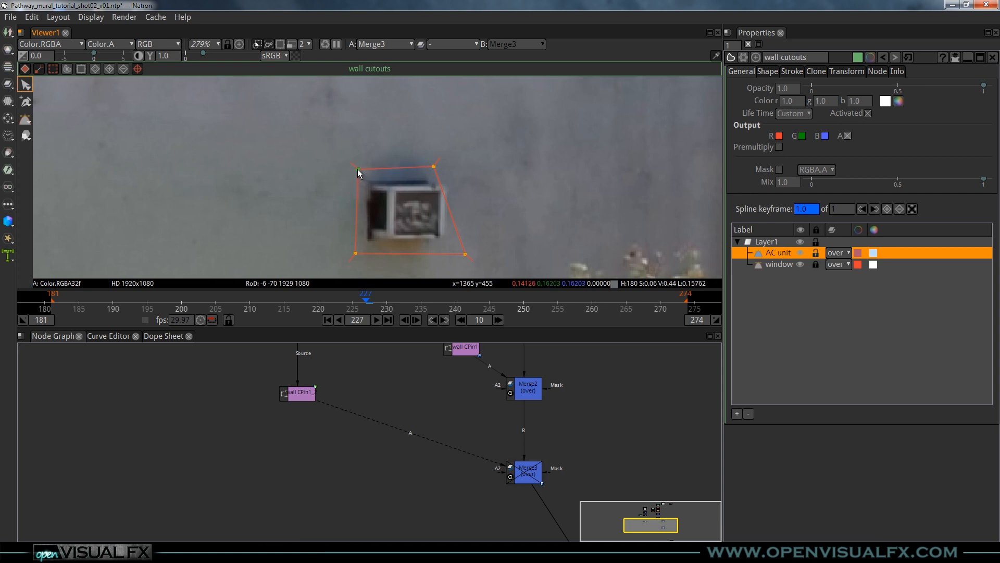
left_click_drag(431, 168, 450, 172)
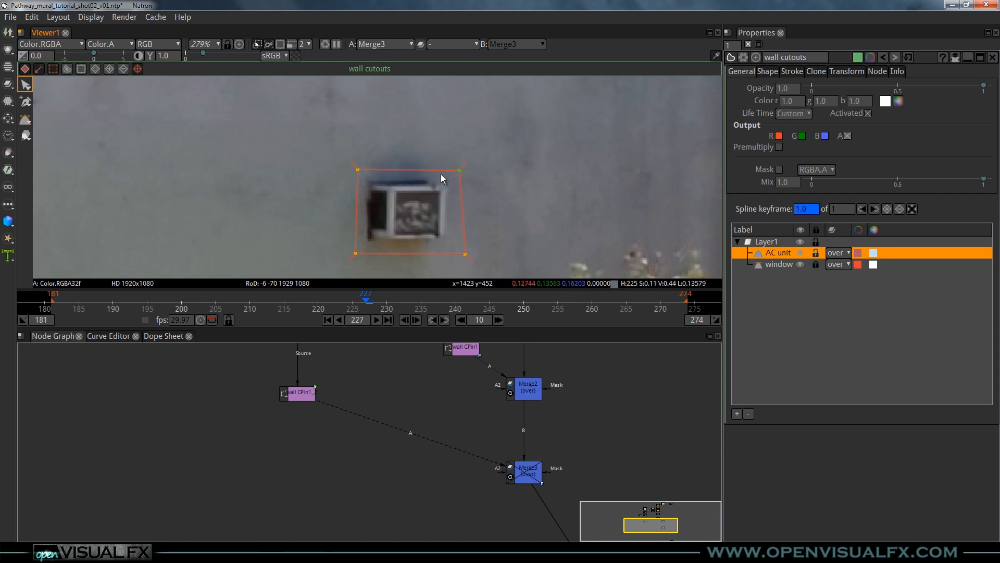
left_click_drag(357, 172, 355, 169)
left_click(465, 254)
scroll(417, 239, "down", 2)
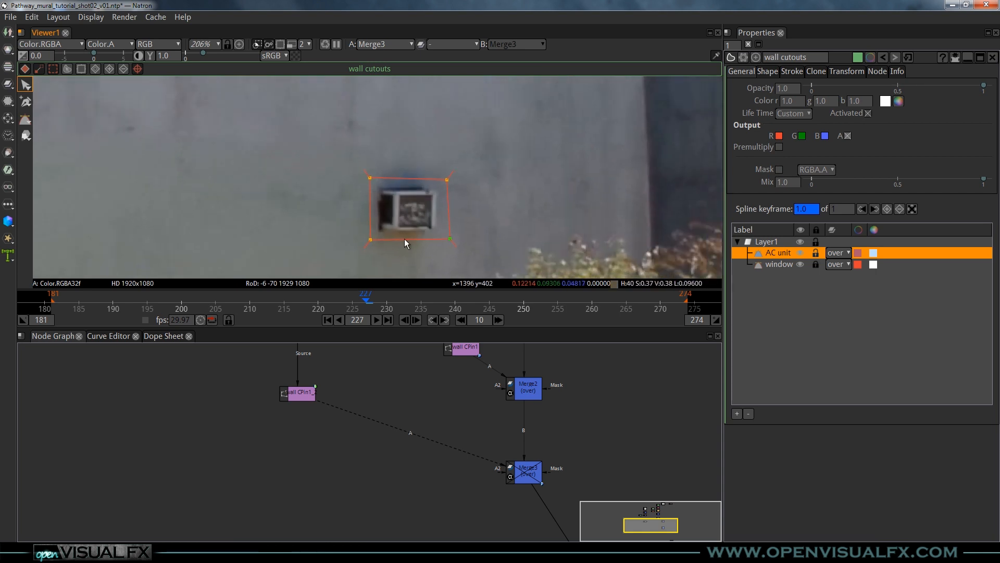
Re-enable Merge3 to bring back the mural and lock the cutout shapes
left_click(518, 471)
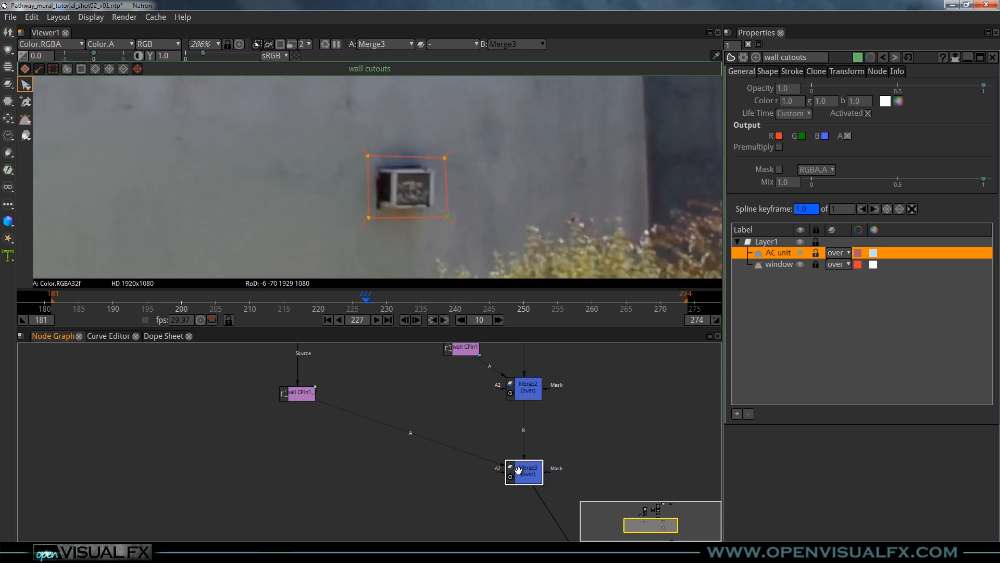
scroll(405, 176, "down", 2)
middle_click_drag(361, 128, 417, 201)
scroll(417, 201, "down", 1)
left_click(815, 252)
Insert a Merge node between CornerPin1 and the wall CPin1 copy in the mural branch
middle_click_drag(378, 403, 438, 483)
scroll(298, 400, "up", 1)
left_click_drag(300, 395, 295, 391)
middle_click_drag(361, 429, 358, 456)
left_click(546, 407)
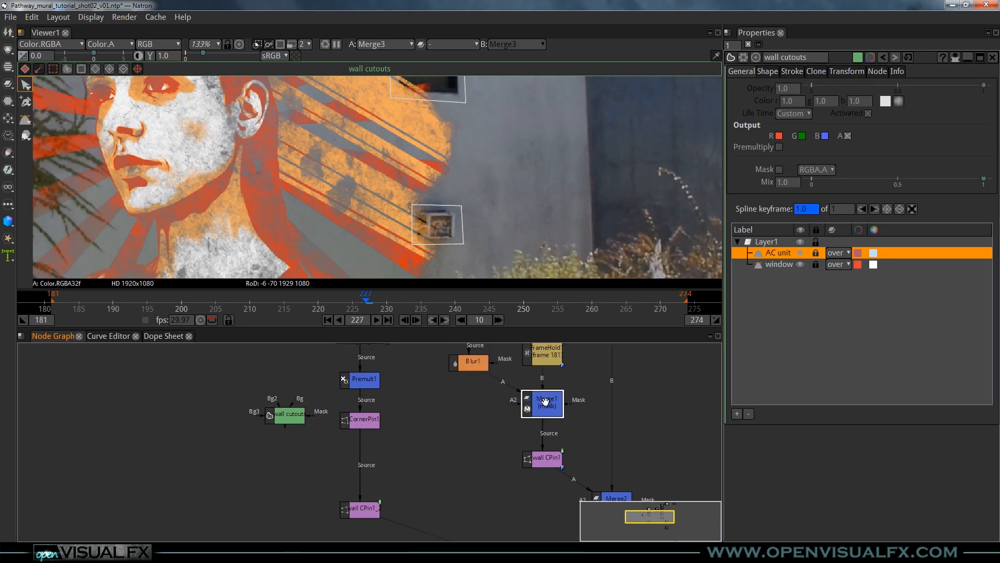
middle_click_drag(532, 402, 527, 446)
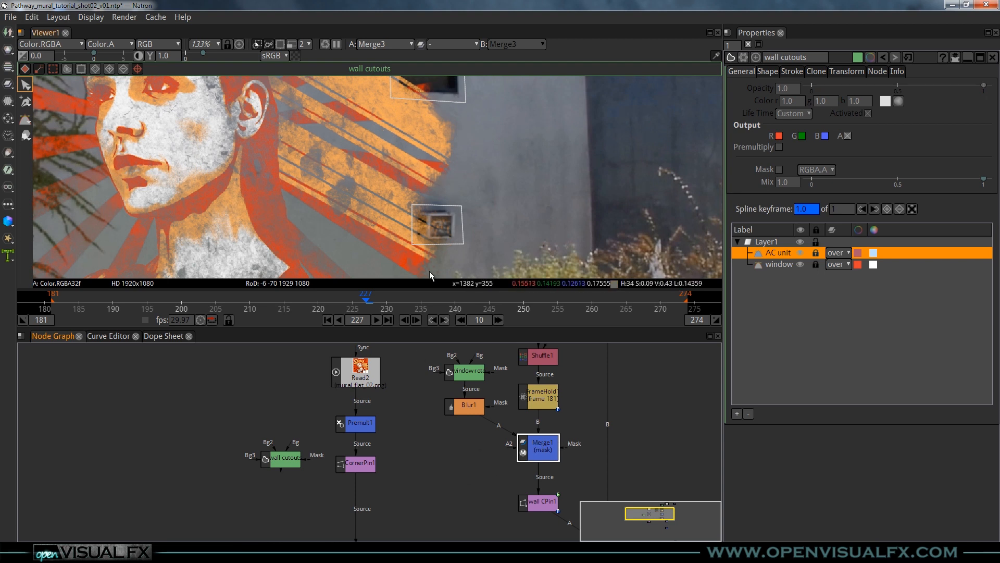
middle_click_drag(354, 486, 365, 433)
left_click(360, 463)
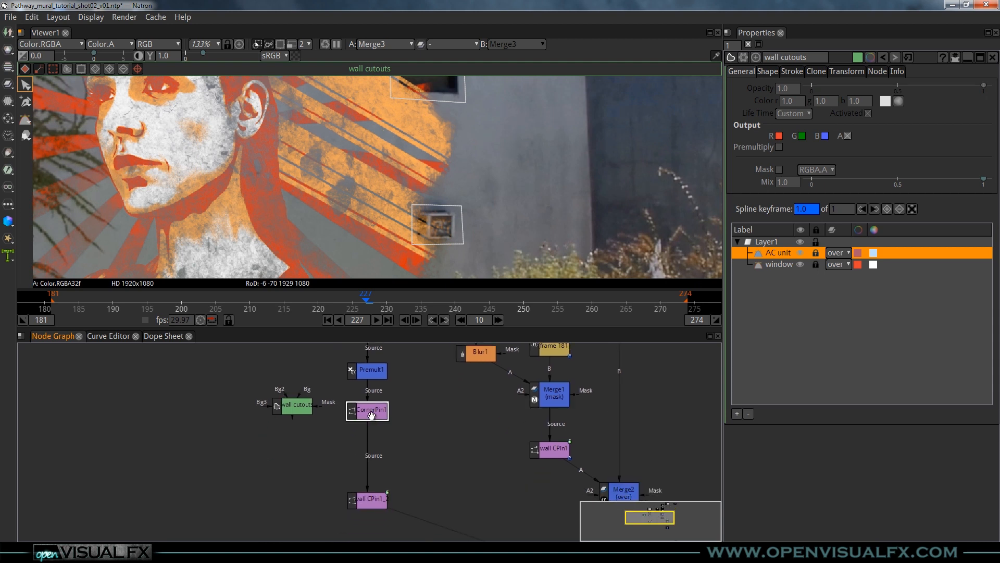
left_click_drag(373, 413, 376, 449)
key("m")
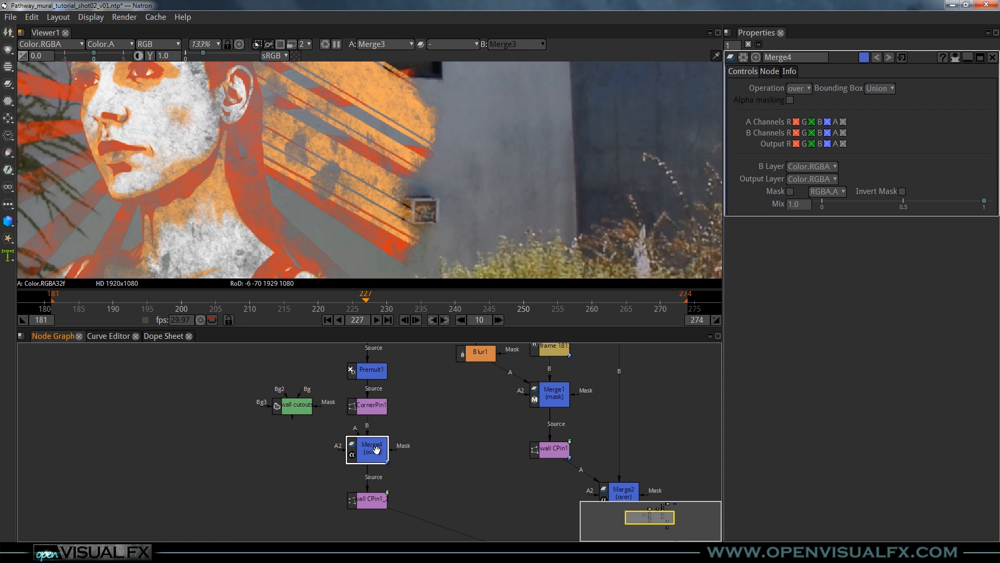
Connect the wall cutouts Roto node to the A input of Merge4
left_click_drag(318, 422, 308, 403)
scroll(421, 187, "down", 2)
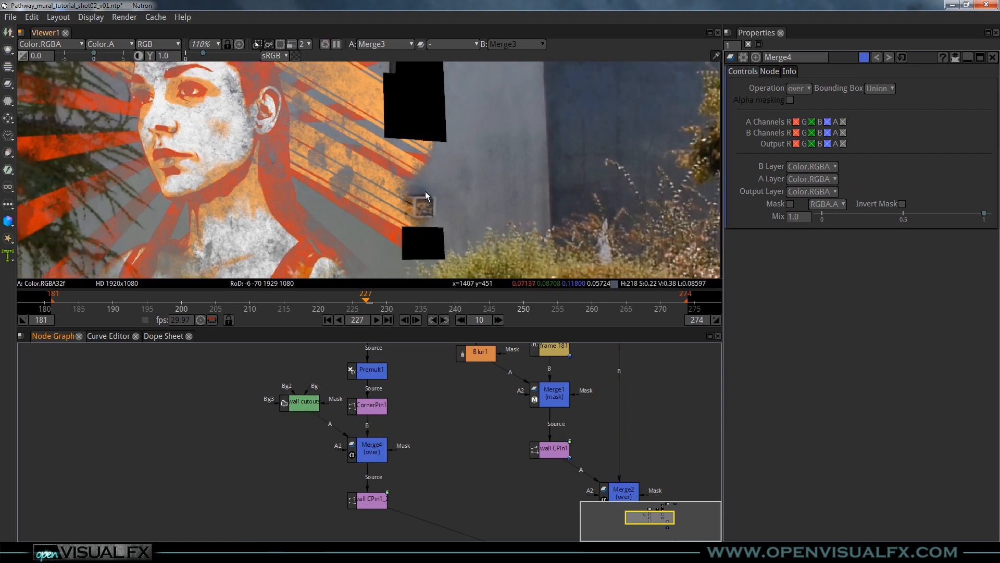
mouse_move(418, 229)
middle_mouse_down()
mouse_move(415, 258)
mouse_move(410, 245)
middle_mouse_up()
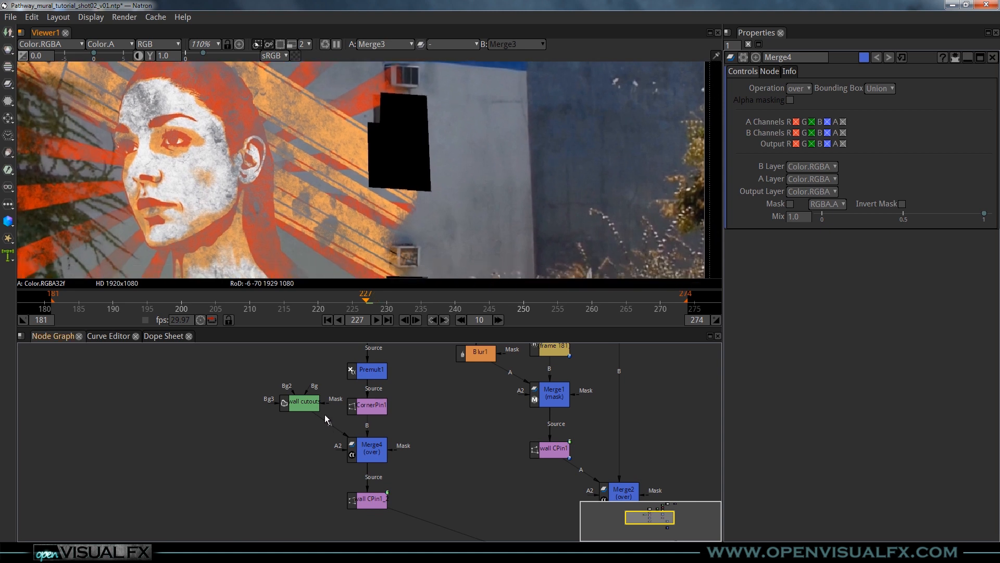
scroll(388, 194, "down", 2)
mouse_move(389, 194)
middle_mouse_down()
mouse_move(405, 168)
mouse_move(399, 203)
middle_mouse_up()
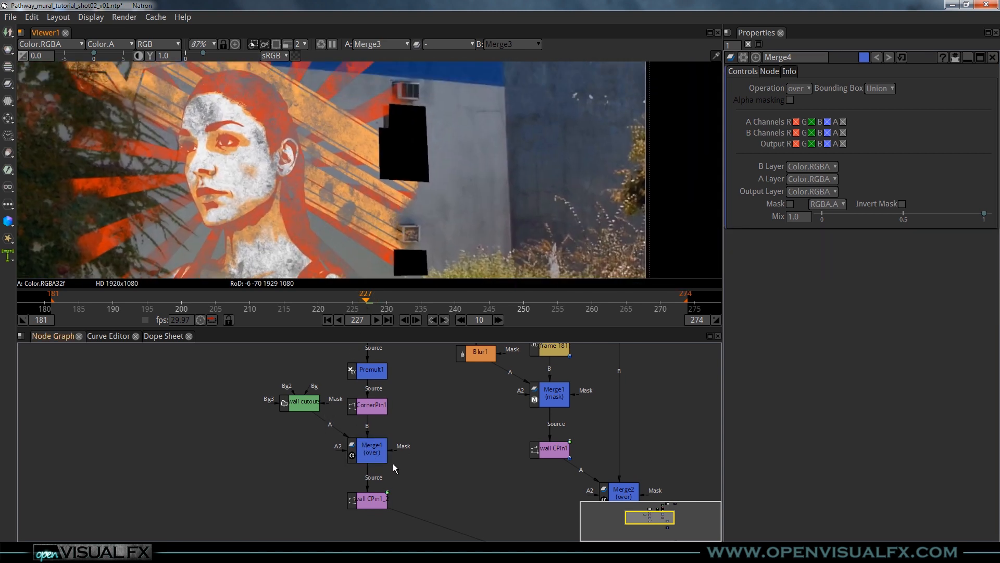
Step through the frames around 227 to check the cutouts' position and movement against the wall
key("Left")
key("Left")
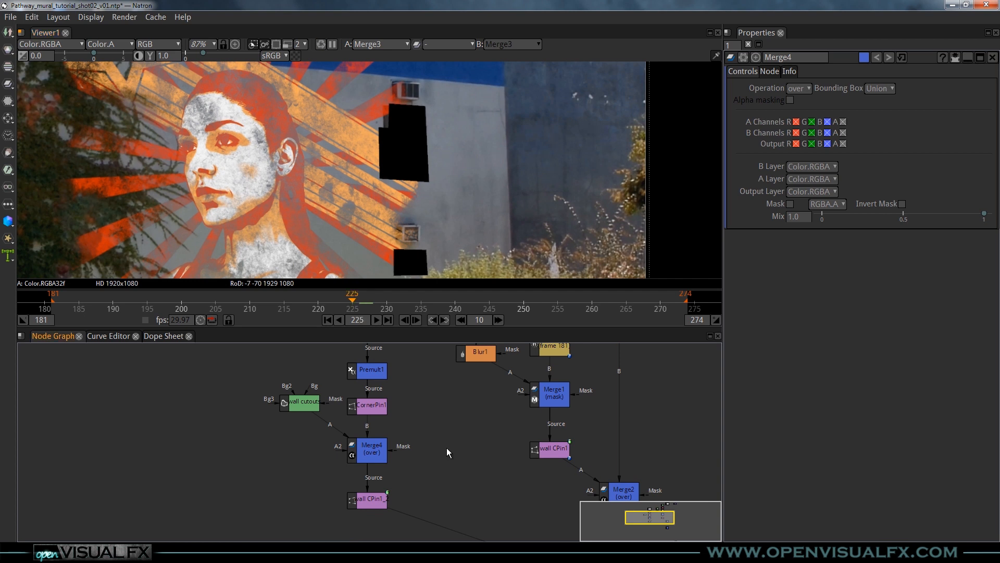
key("Left")
key("Right")
key("Right")
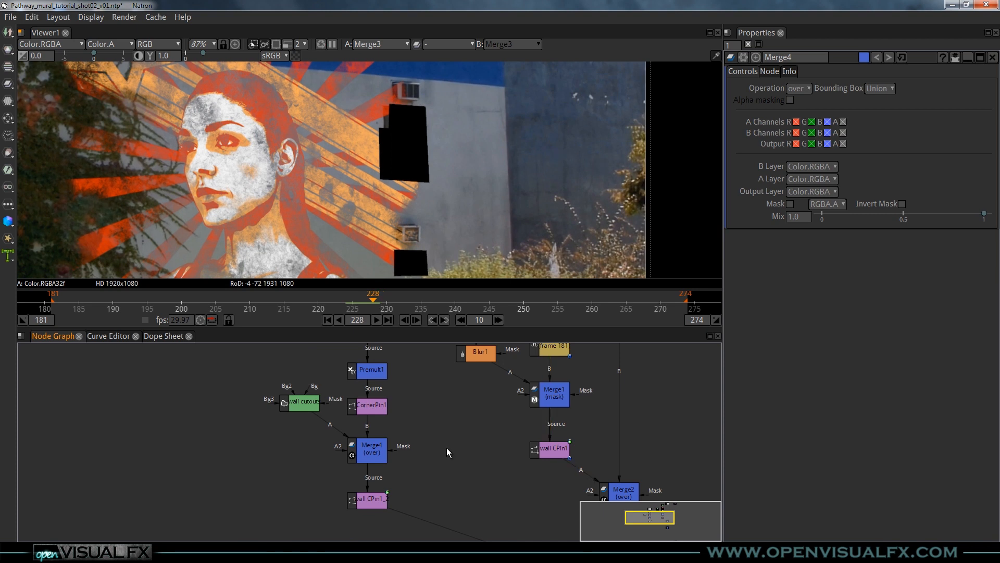
Reopen the wall cutouts Roto settings, go to frame 227 and disable Merge4
left_click_drag(315, 406, 313, 406)
left_click(372, 459)
left_click(301, 403)
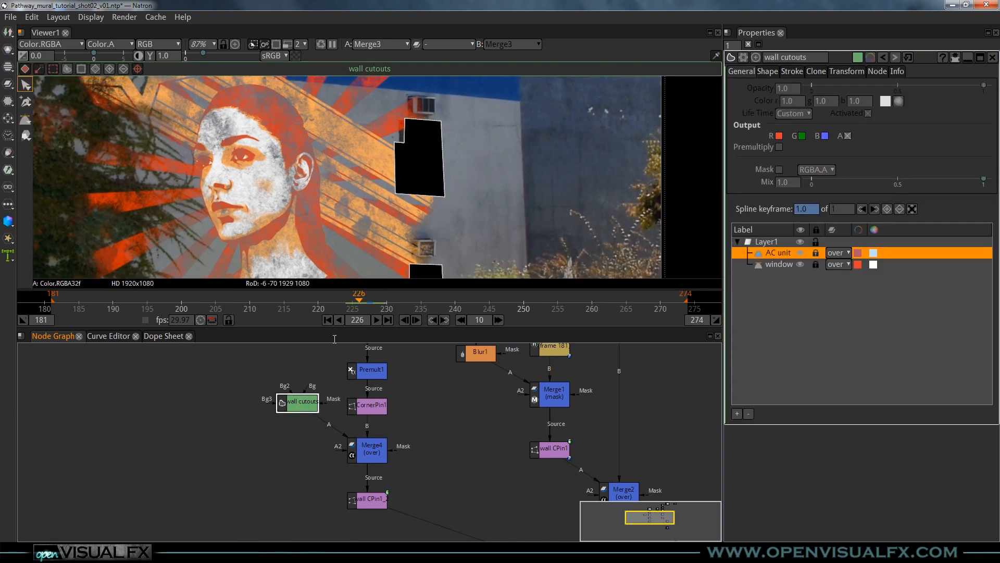
scroll(395, 214, "down", 1)
left_click(366, 307)
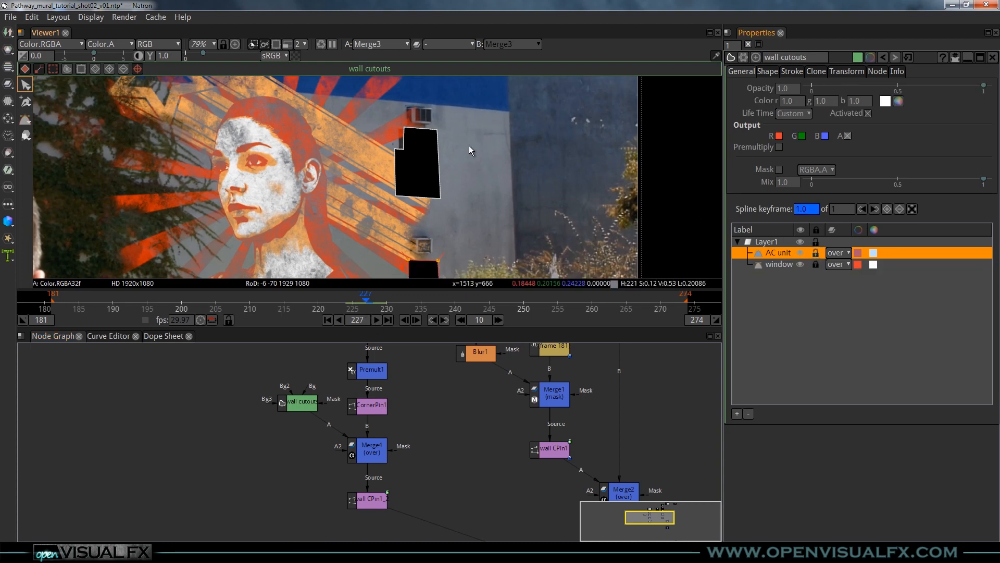
middle_click_drag(447, 240, 424, 189)
left_click(373, 449)
key("ctrl+d")
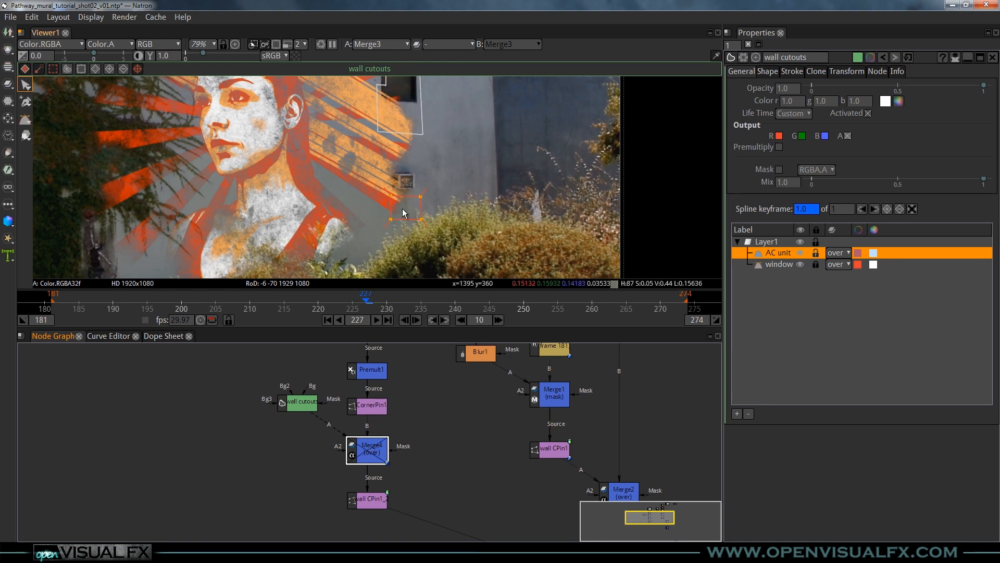
middle_click_drag(404, 213, 363, 235)
scroll(364, 235, "up", 1)
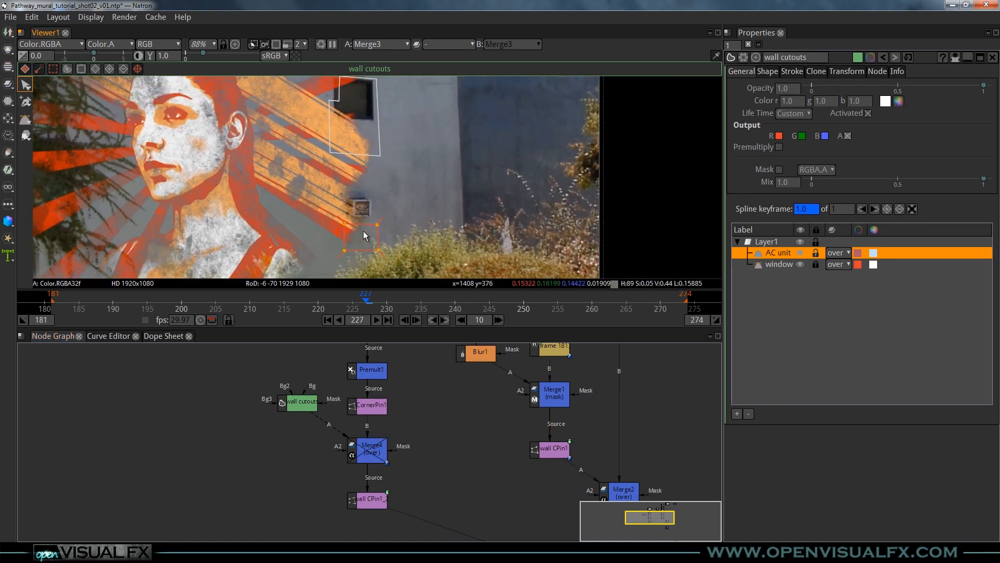
left_click_drag(332, 195, 417, 278)
scroll(359, 245, "up", 2)
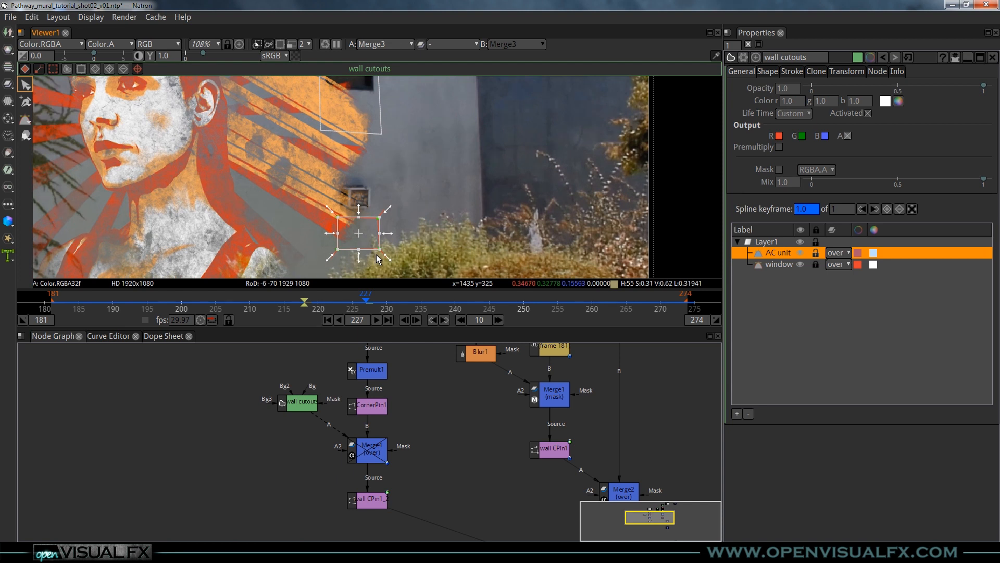
left_click(382, 237)
scroll(375, 248, "up", 3)
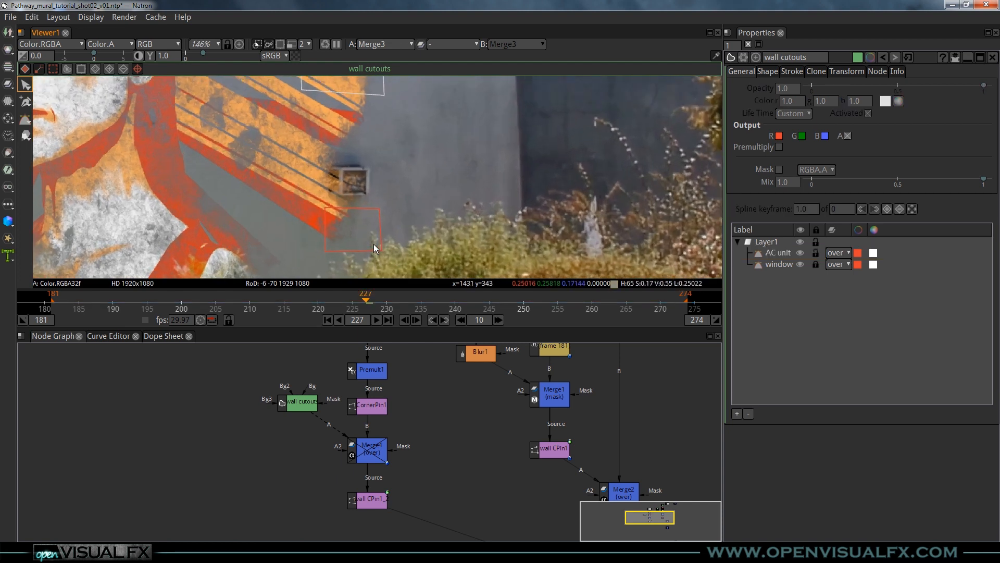
left_click(380, 252)
left_click_drag(266, 176, 413, 279)
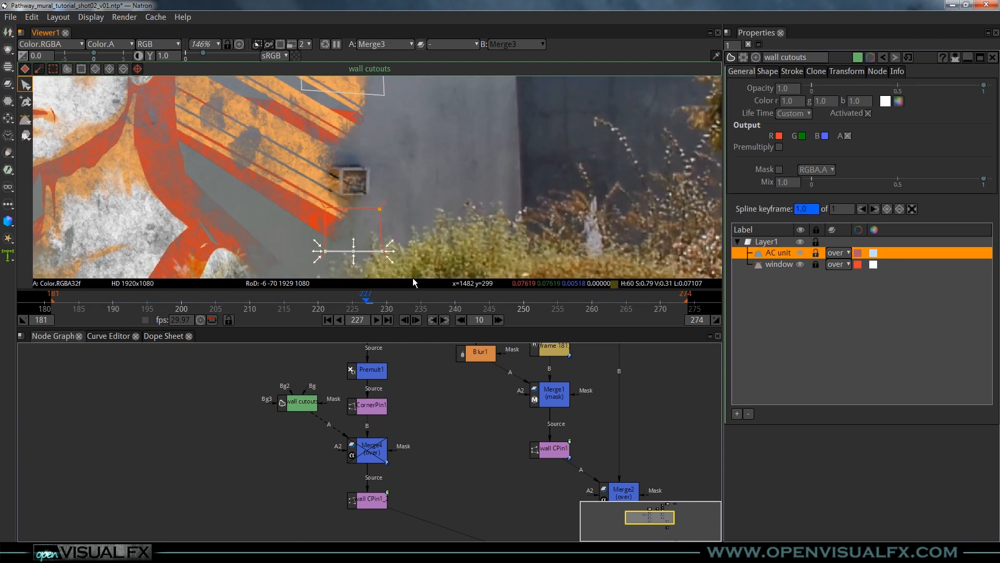
scroll(373, 234, "up", 1)
left_click_drag(418, 172, 301, 273)
Select all points of the AC unit shape and move it up to surround the lower air-conditioning unit
middle_click_drag(376, 207, 404, 227)
key("ctrl")
key("ctrl+a")
scroll(383, 197, "up", 2)
left_click(405, 227)
mouse_move(491, 138)
left_mouse_down()
mouse_move(458, 194)
mouse_move(311, 278)
left_mouse_up()
left_click(353, 211)
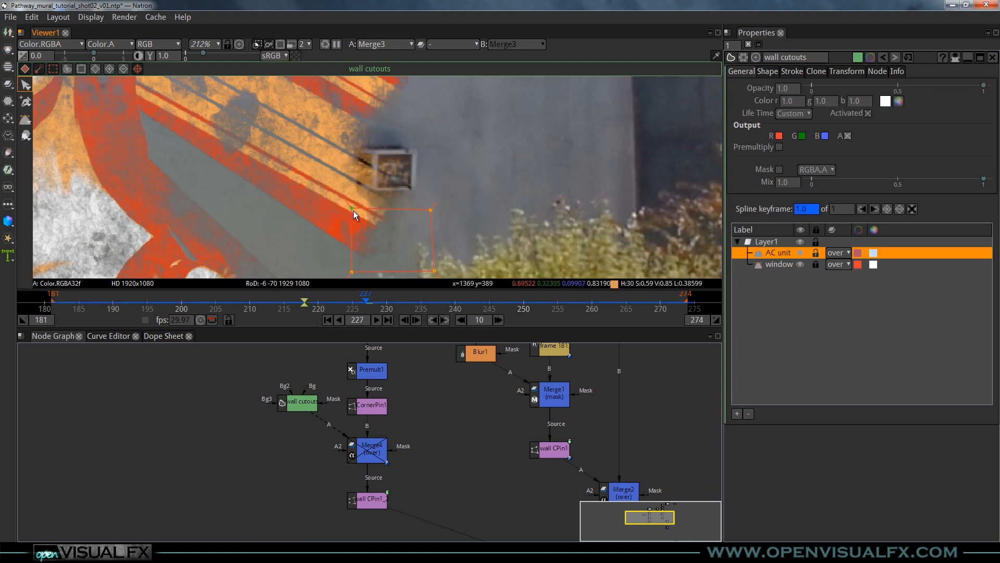
key("ctrl+a")
left_click_drag(398, 241, 388, 174)
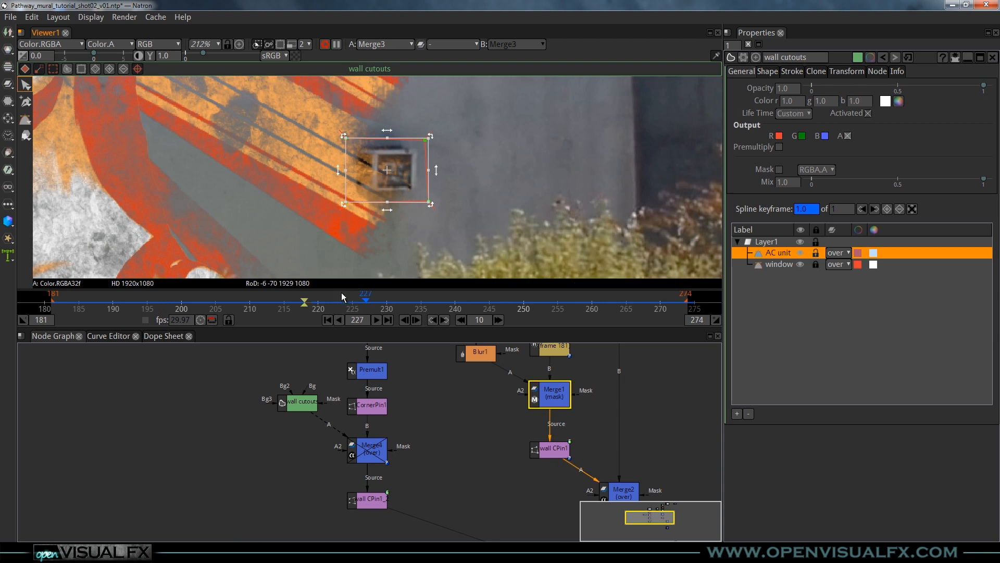
left_click(483, 189)
scroll(424, 222, "down", 1)
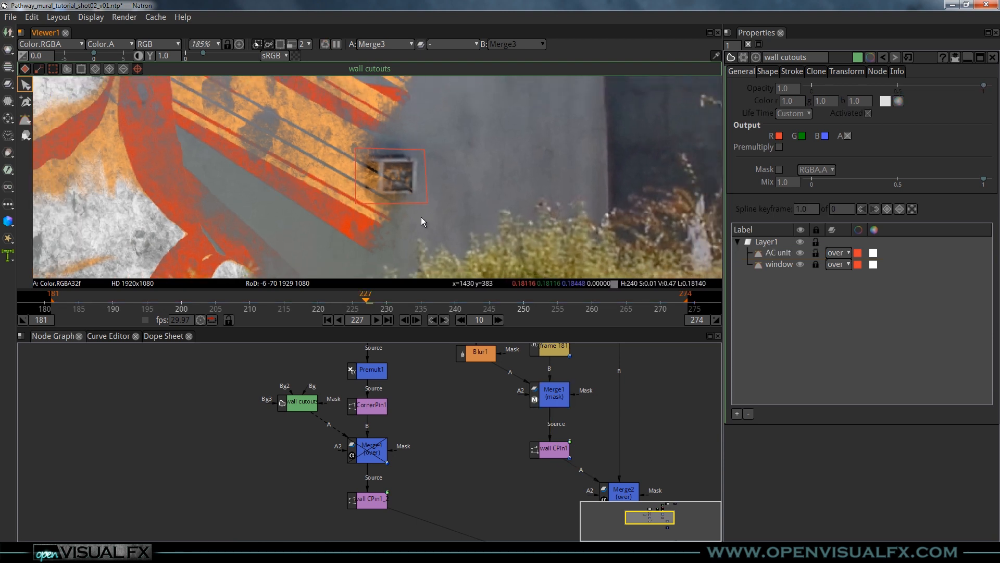
With AC unit locked and window unlocked, move the window shape up around the window and upper air-conditioning unit, and lock it
left_click(813, 264)
left_click(814, 255)
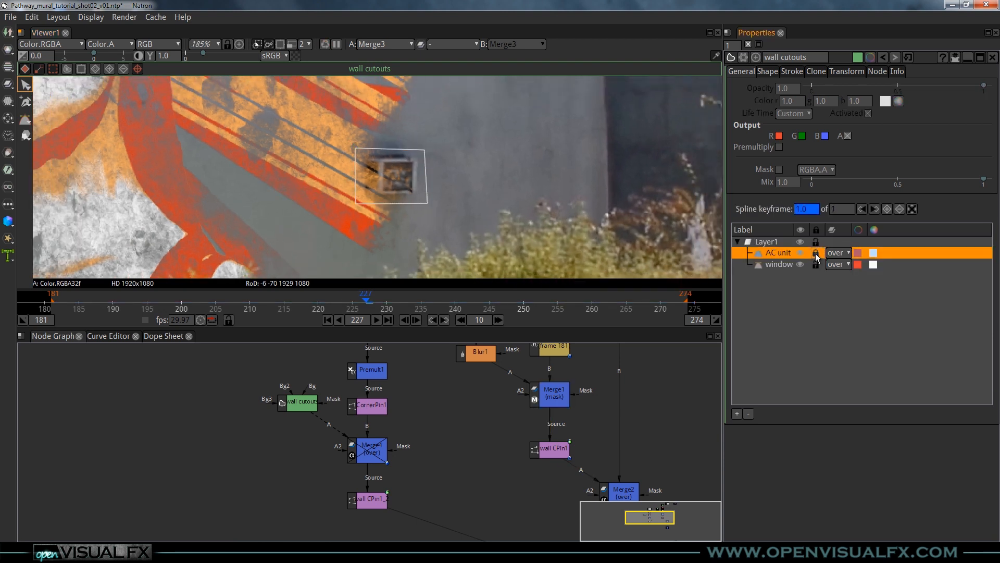
scroll(385, 135, "down", 3)
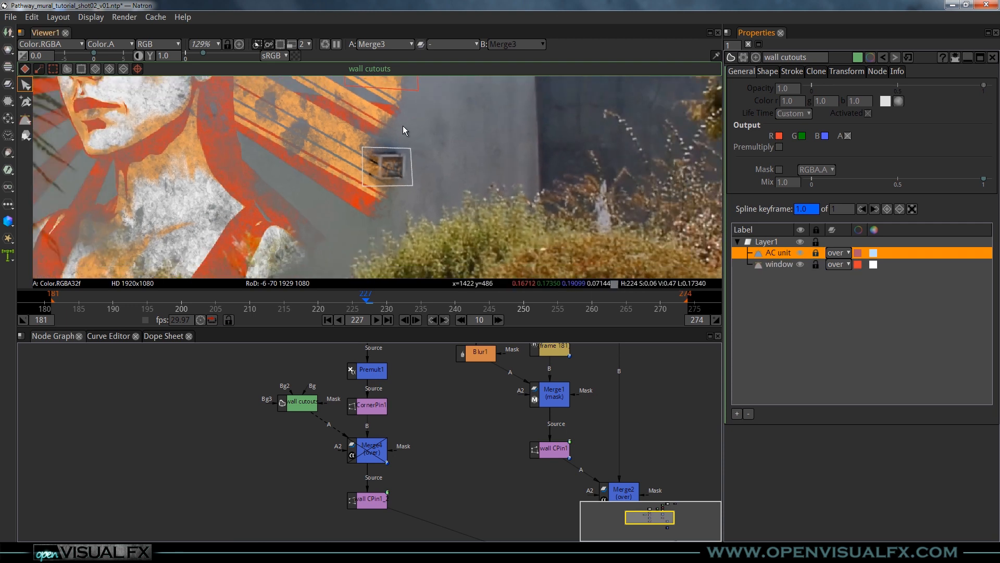
middle_click_drag(403, 171, 408, 207)
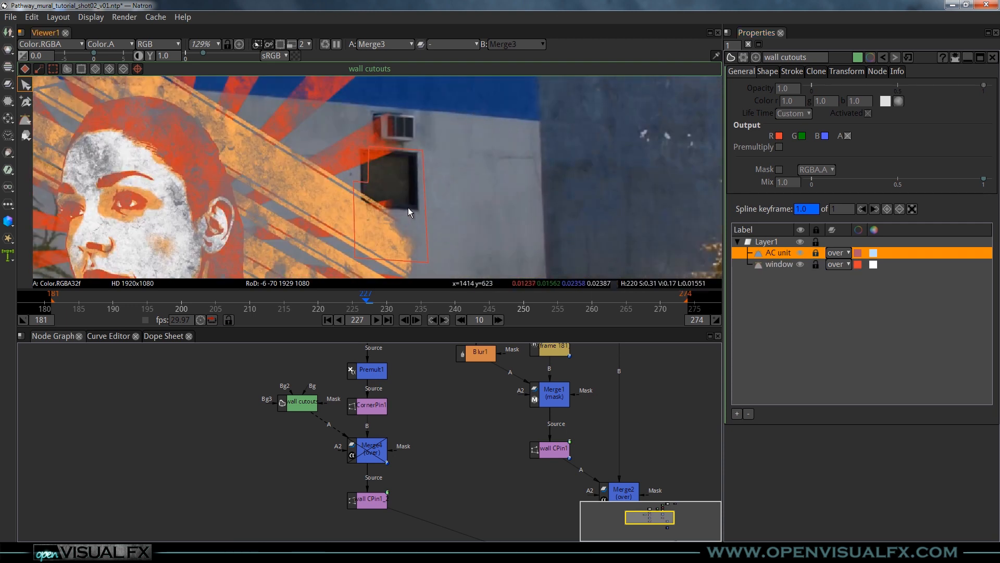
left_click(422, 150)
key("ctrl+a")
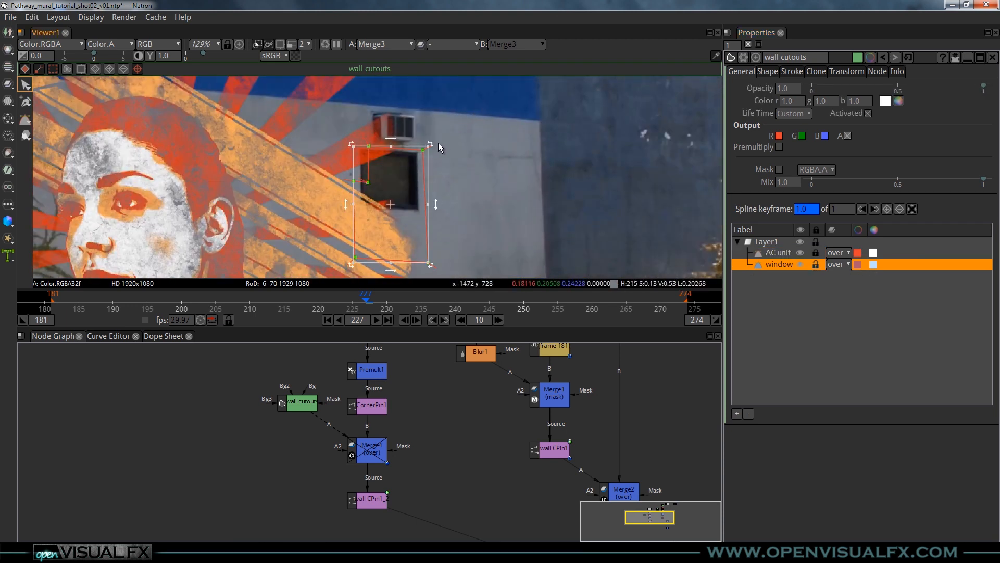
left_click_drag(392, 207, 390, 164)
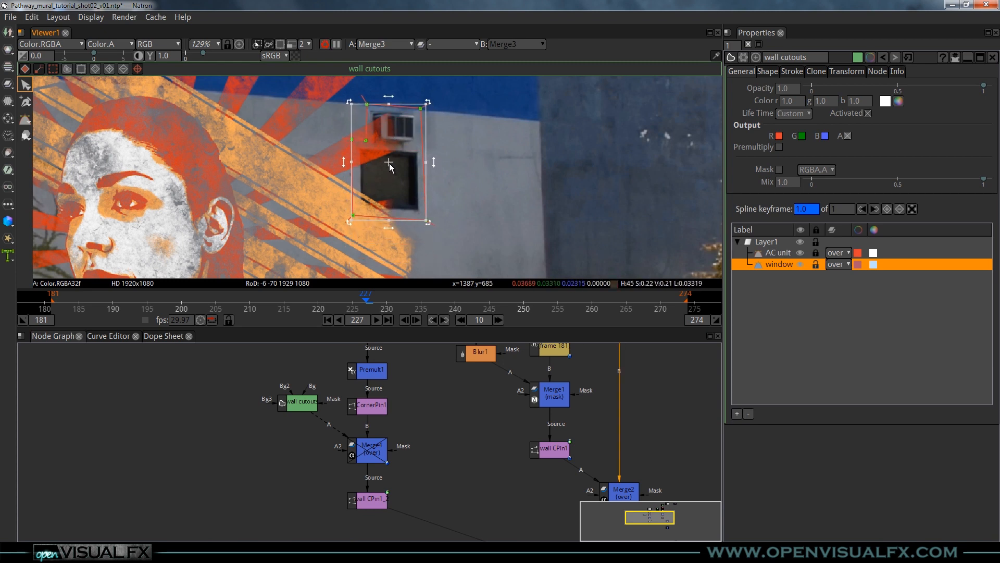
left_click(816, 264)
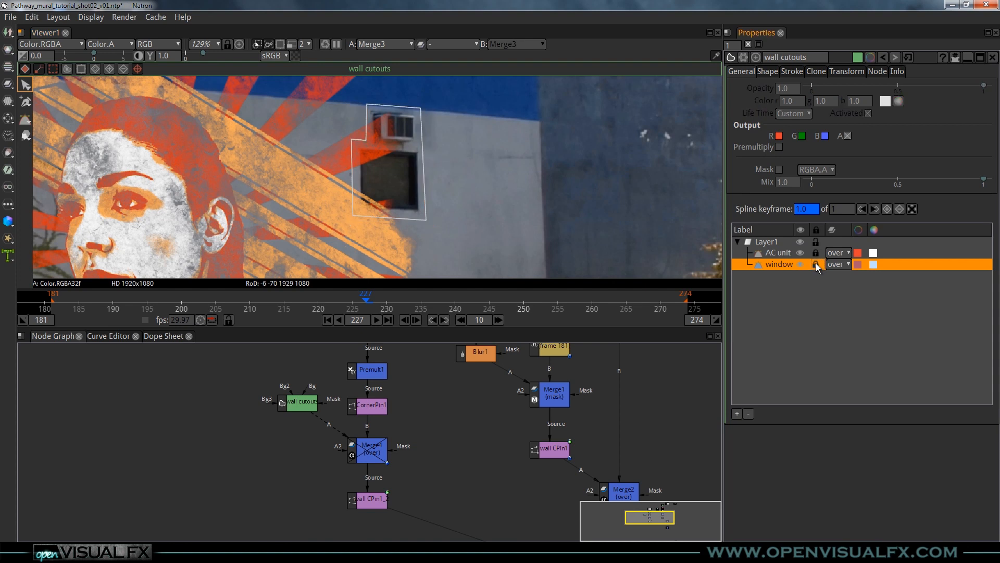
scroll(436, 158, "down", 6)
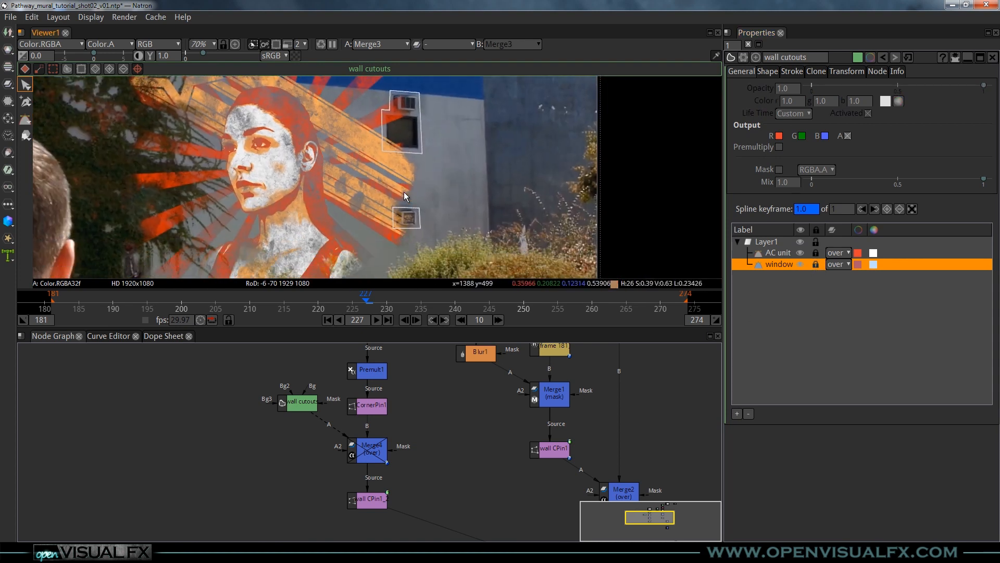
left_click(816, 264)
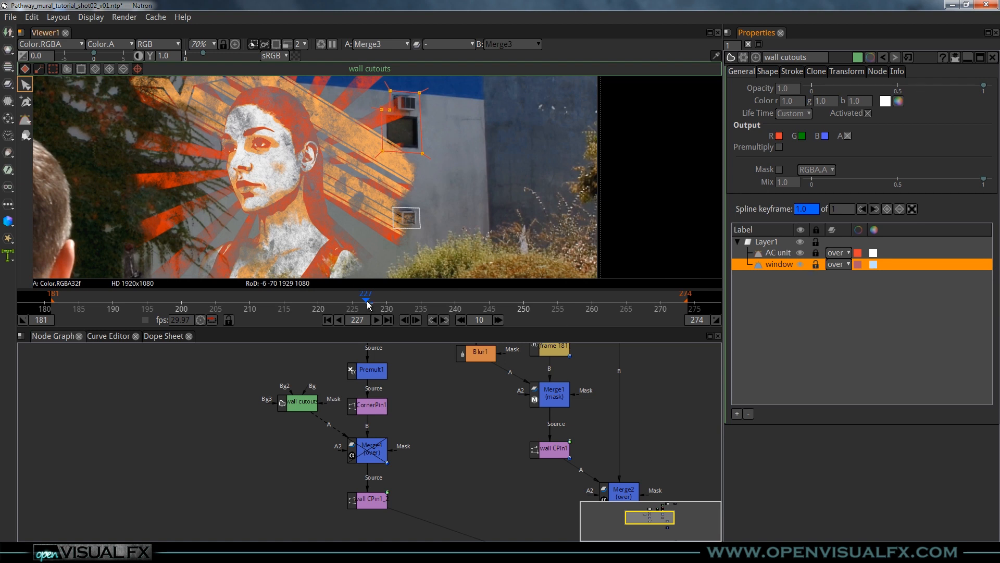
left_click(815, 265)
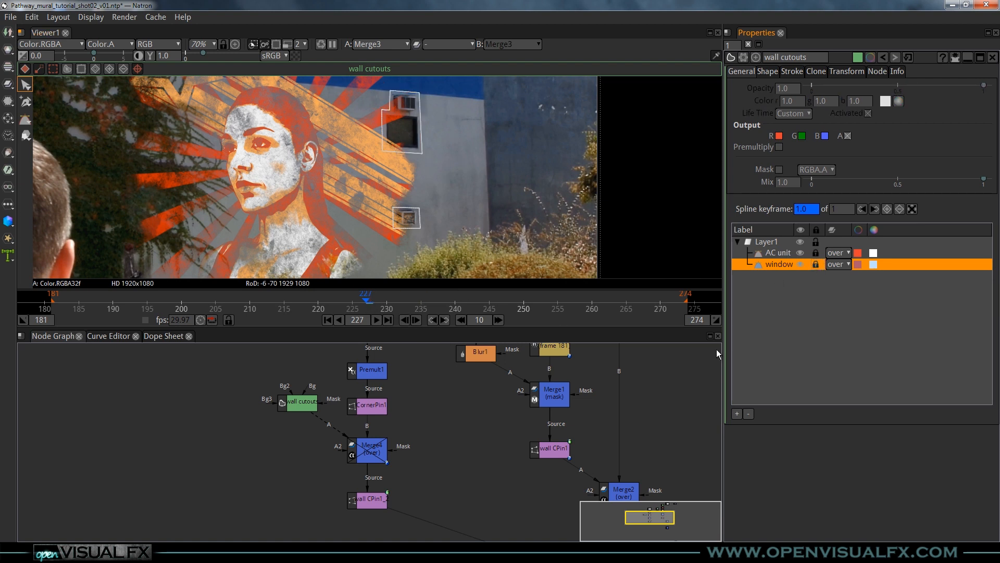
Re-enable Merge4, close the Roto settings and set Merge4's operation to stencil
left_click(376, 453)
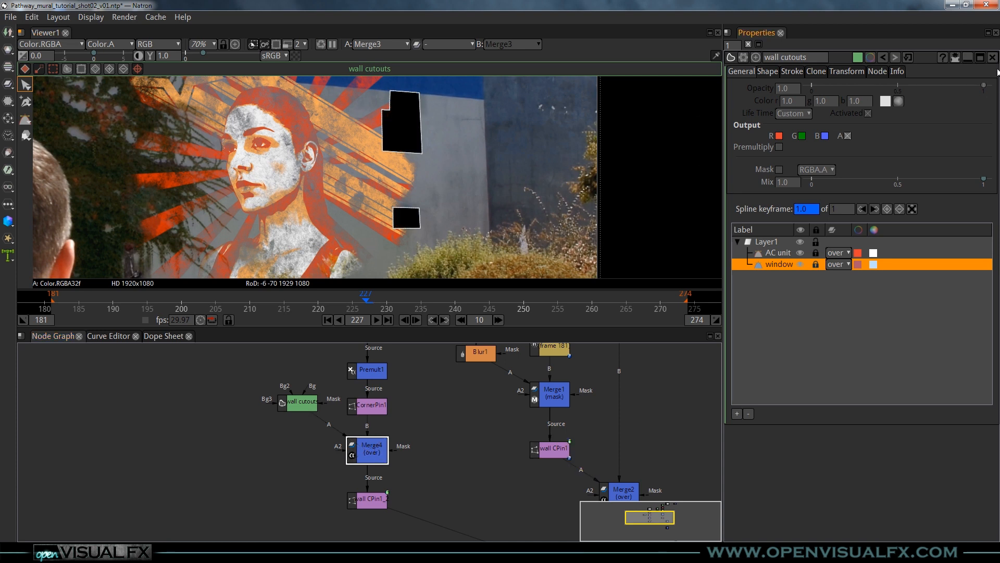
left_click(993, 59)
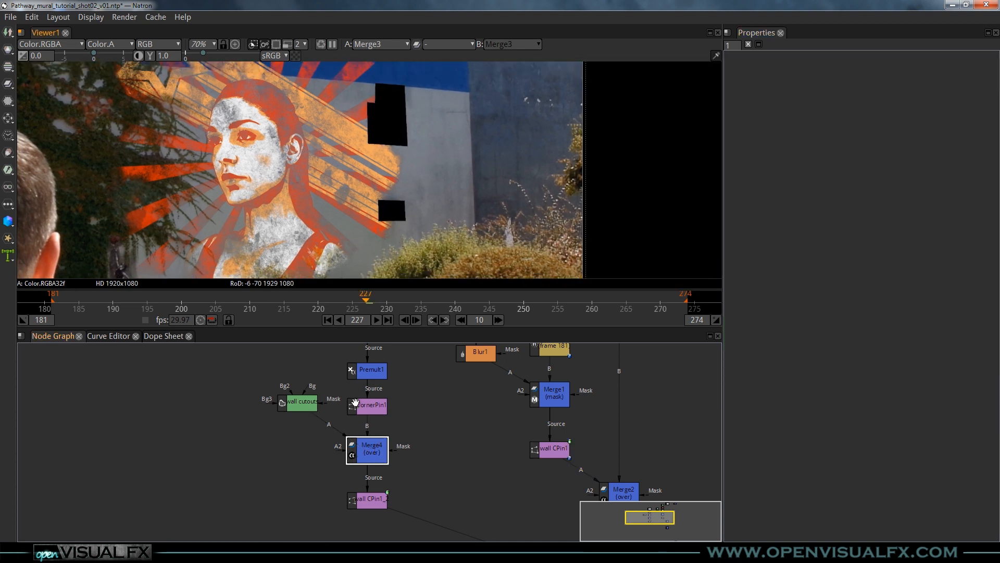
double_click(372, 459)
left_click(794, 90)
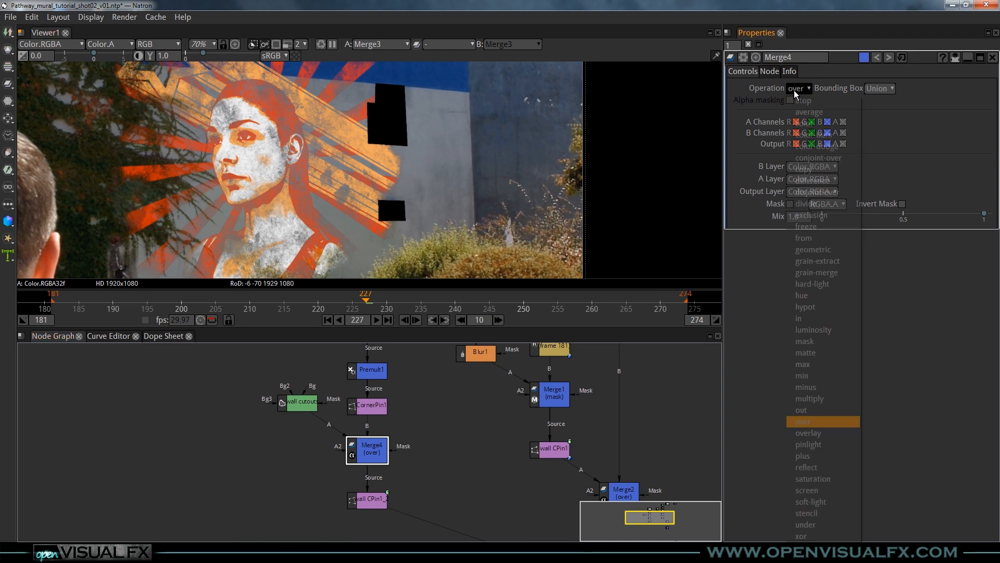
left_click(814, 514)
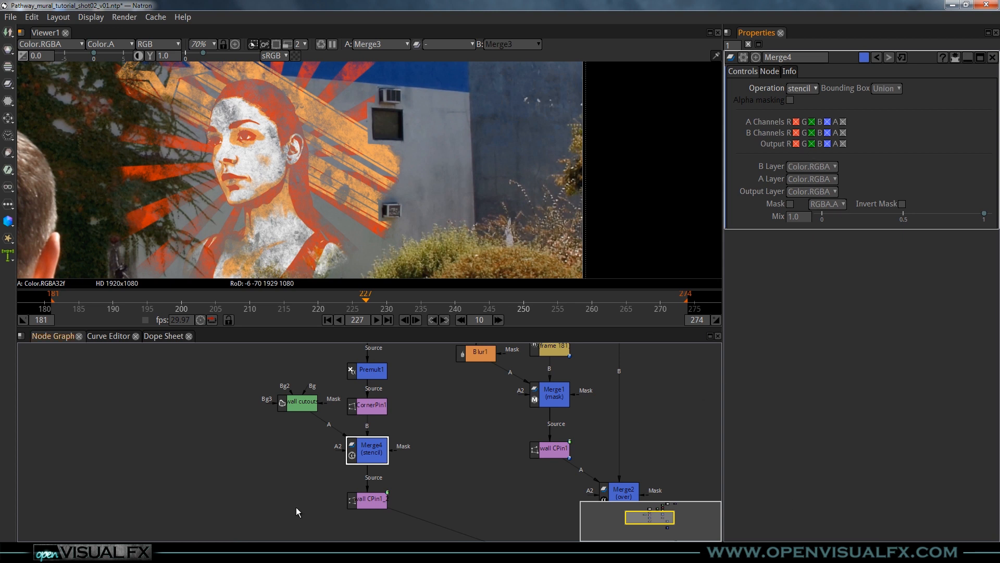
Space out the node graph by moving the wall CPin1 copy farther below Merge4 and the wall cutouts node higher
left_click_drag(358, 445, 370, 446)
middle_click_drag(397, 490, 388, 448)
left_click_drag(368, 456, 367, 488)
scroll(392, 156, "up", 2)
scroll(391, 154, "up", 3)
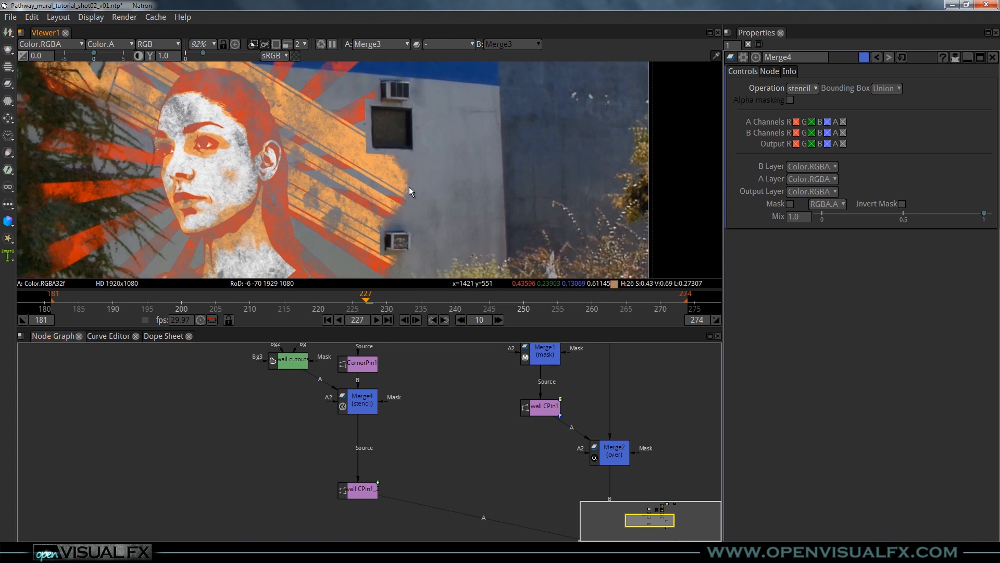
left_click(294, 364)
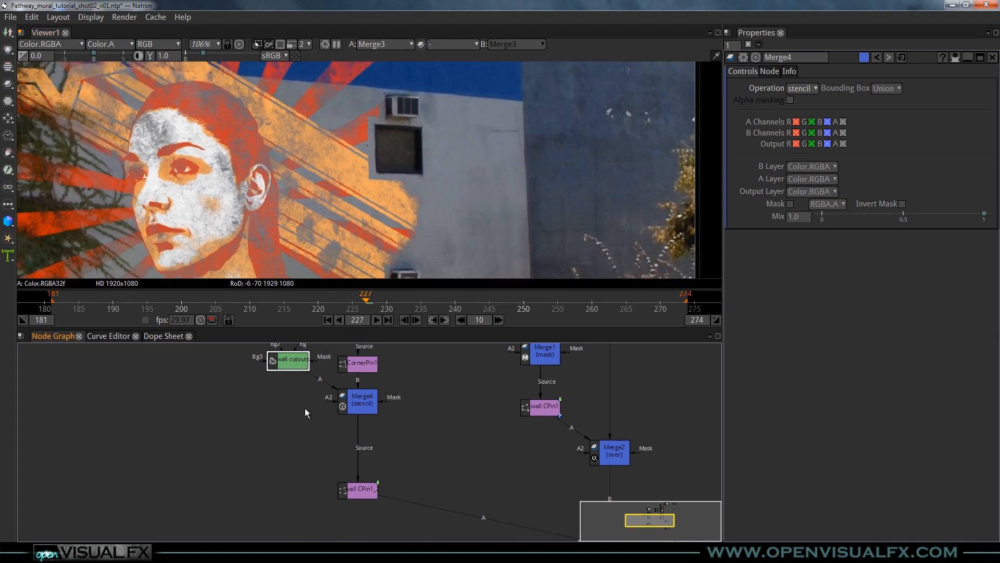
middle_click_drag(304, 407, 335, 458)
left_click_drag(322, 417, 318, 399)
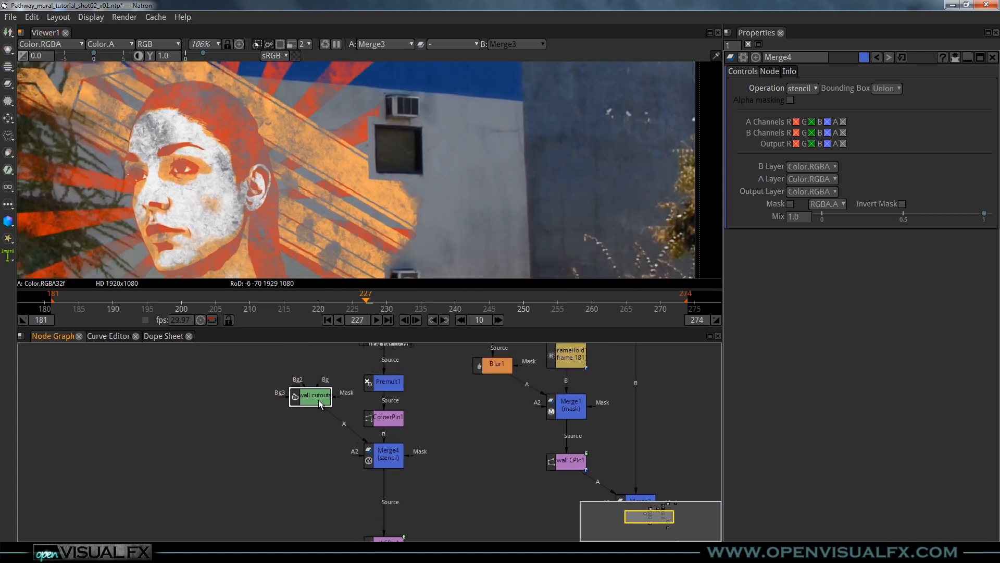
Add a Blur node after the wall cutouts Roto and set its size to 14
key("b")
left_click(816, 99)
type("14")
key("Return")
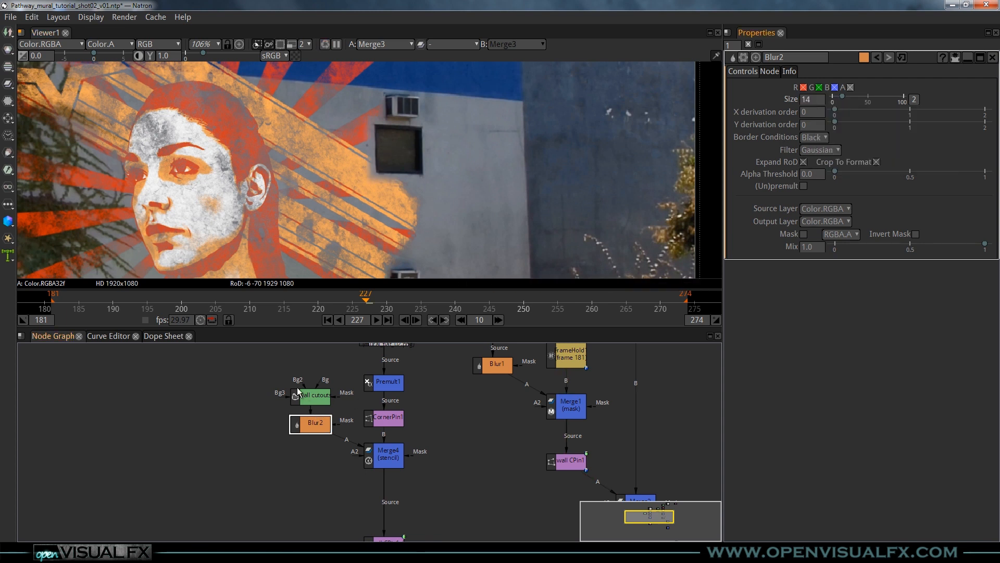
middle_click_drag(413, 220, 390, 197)
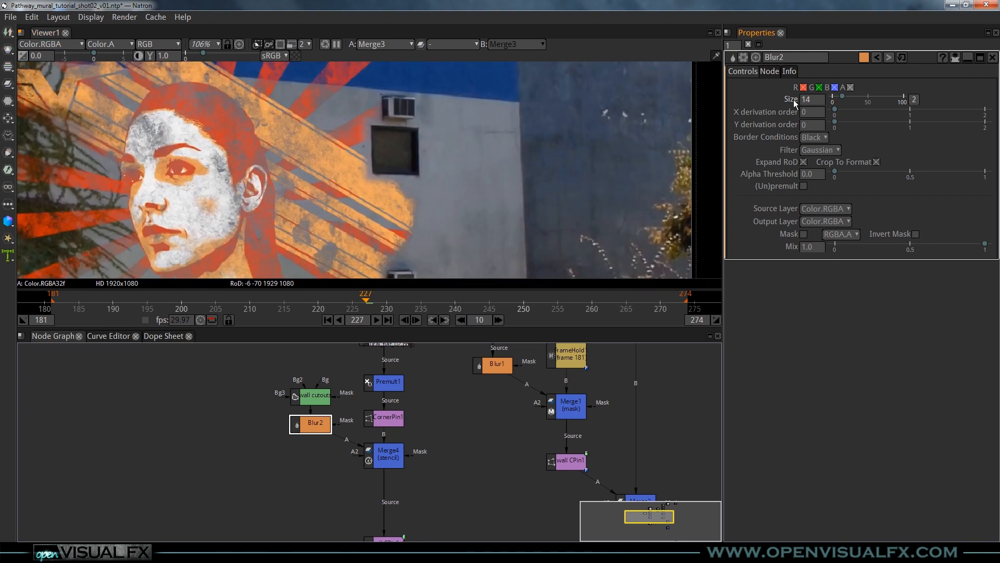
Move the wall cutouts node higher and insert an Erode node between it and Blur2
left_click_drag(315, 399, 315, 358)
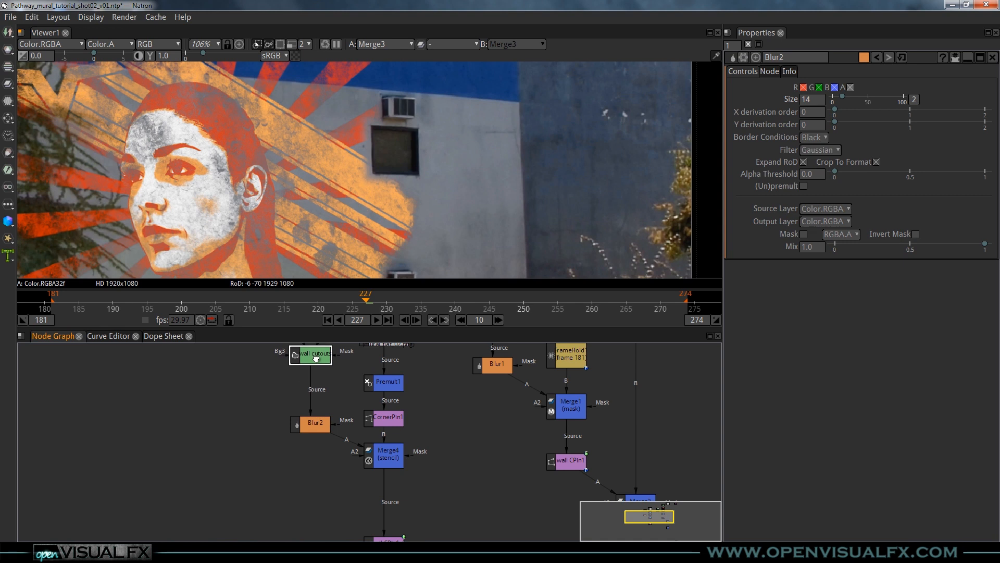
middle_click_drag(314, 398, 325, 433)
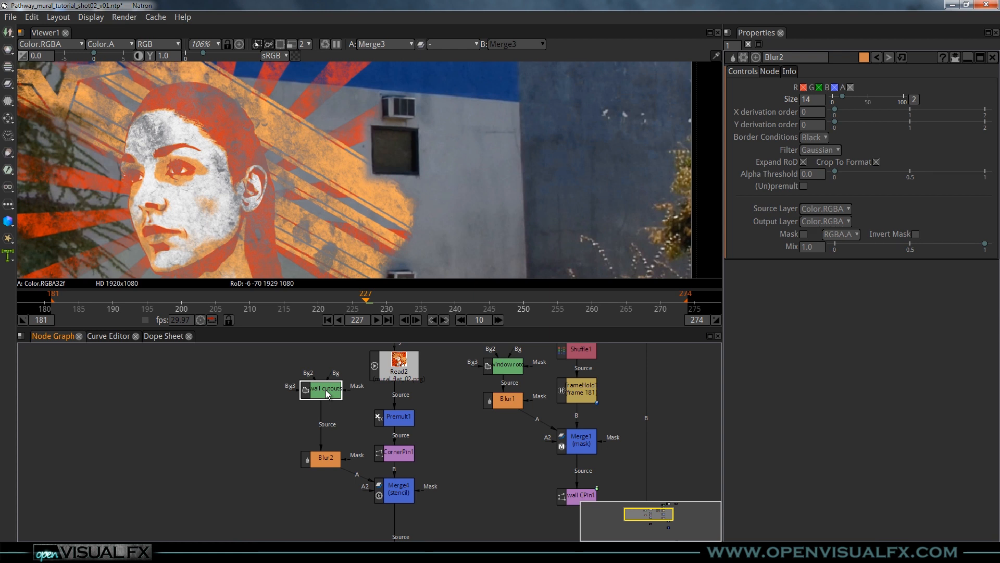
key("Tab")
type("erode")
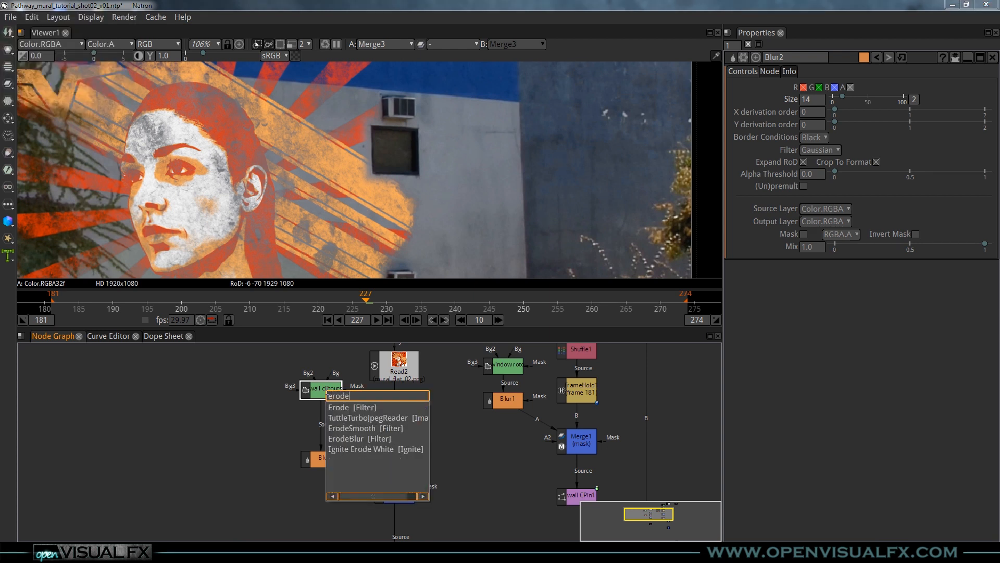
key("Down")
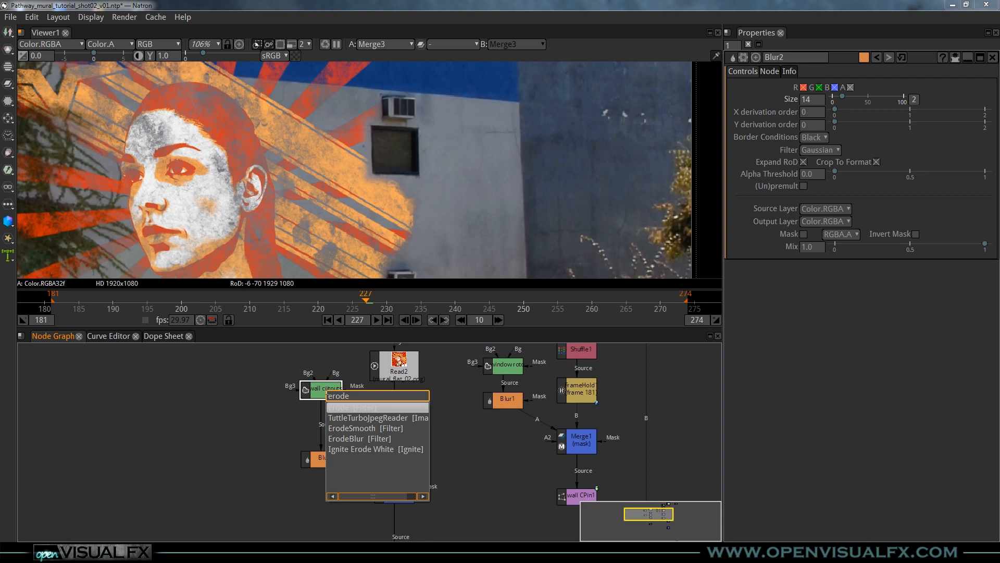
key("Return")
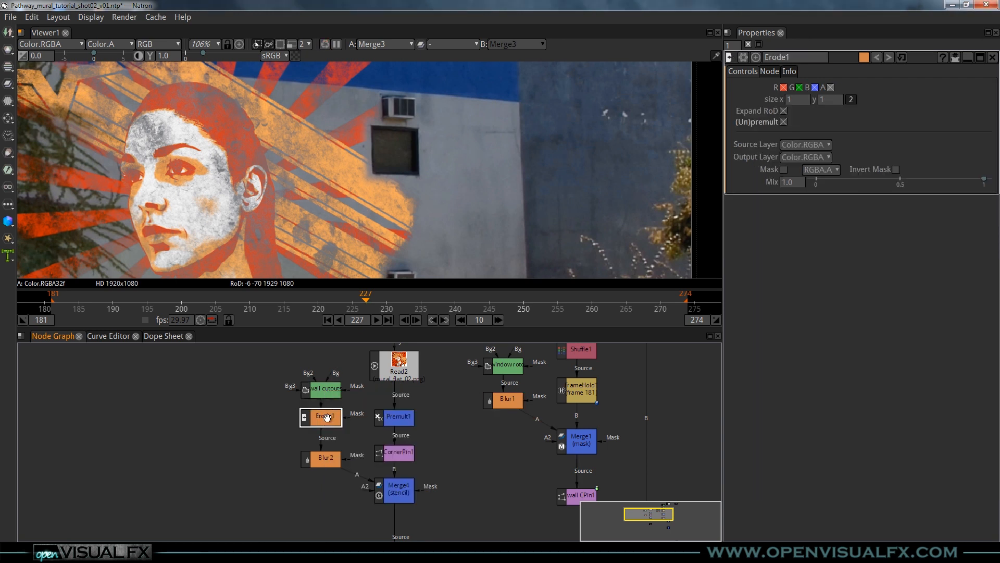
View Erode1's alpha, combine its x and y sizes into one value and set it to -4
key("1")
key("a")
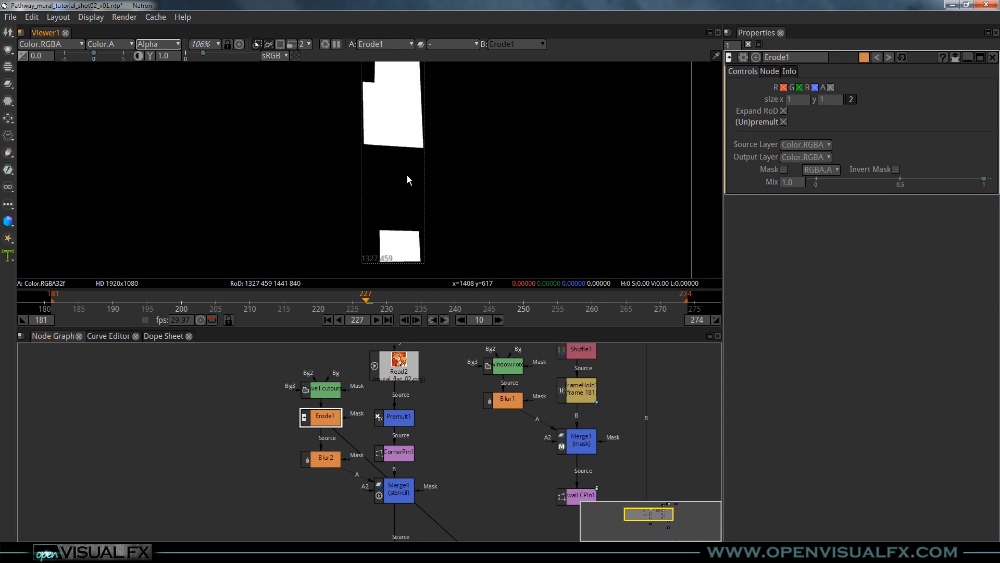
middle_click_drag(407, 175, 414, 215)
left_click(330, 416)
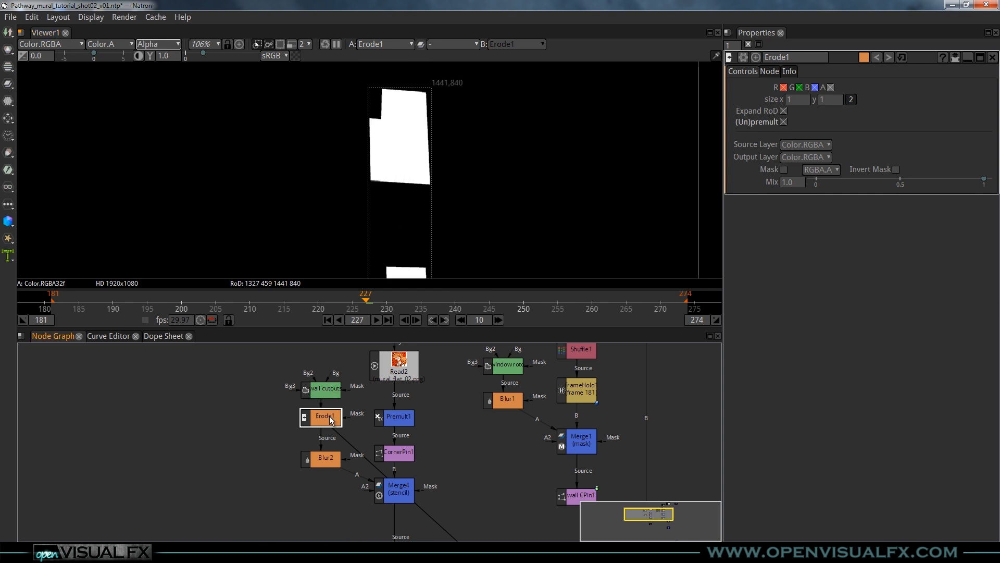
left_click(852, 100)
mouse_move(897, 99)
left_mouse_down()
mouse_move(918, 97)
mouse_move(870, 95)
mouse_move(892, 99)
left_mouse_up()
left_click(797, 100)
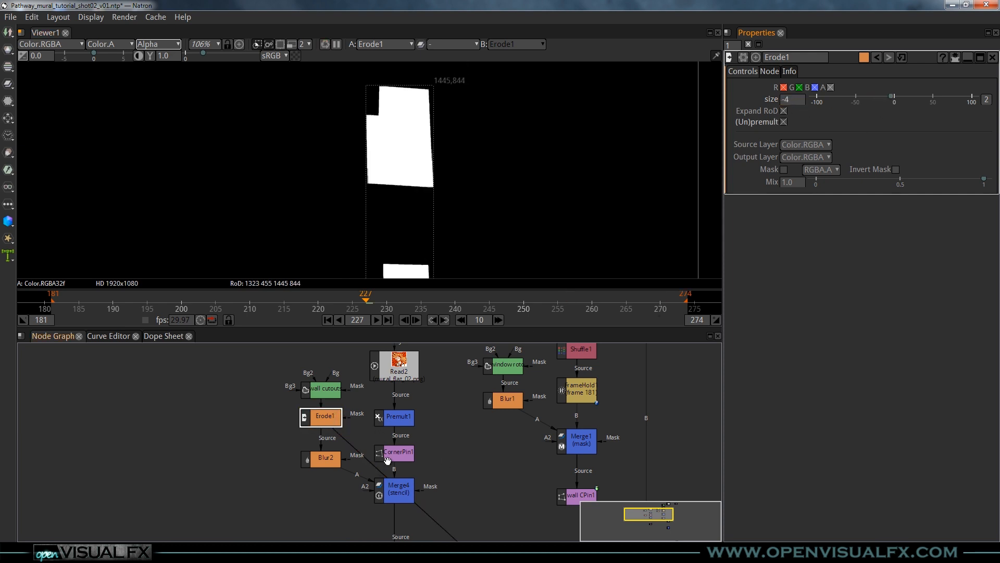
View Merge3's output in full colour, framed on the window and air-conditioning unit
middle_click_drag(489, 494, 369, 380)
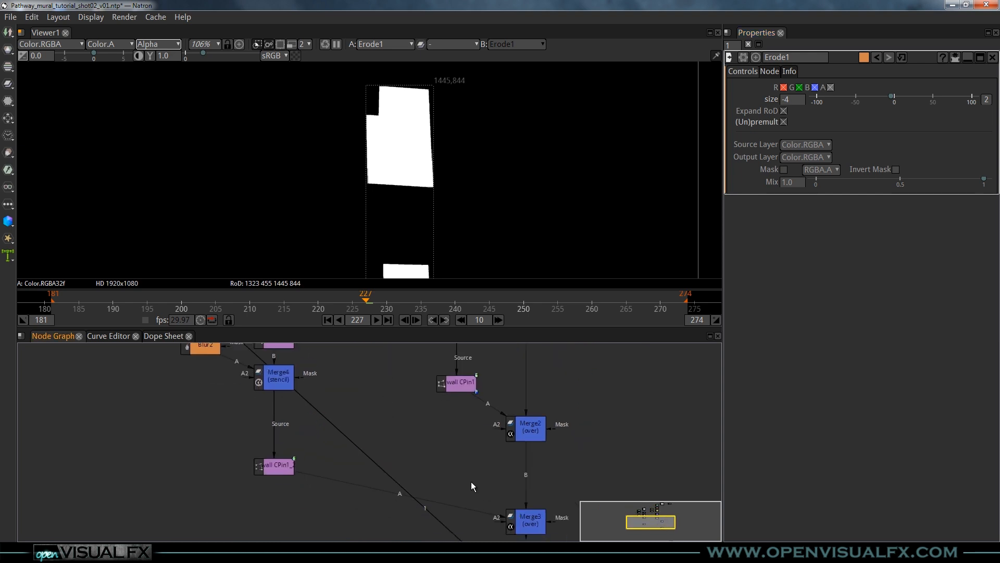
left_click(526, 518)
key("1")
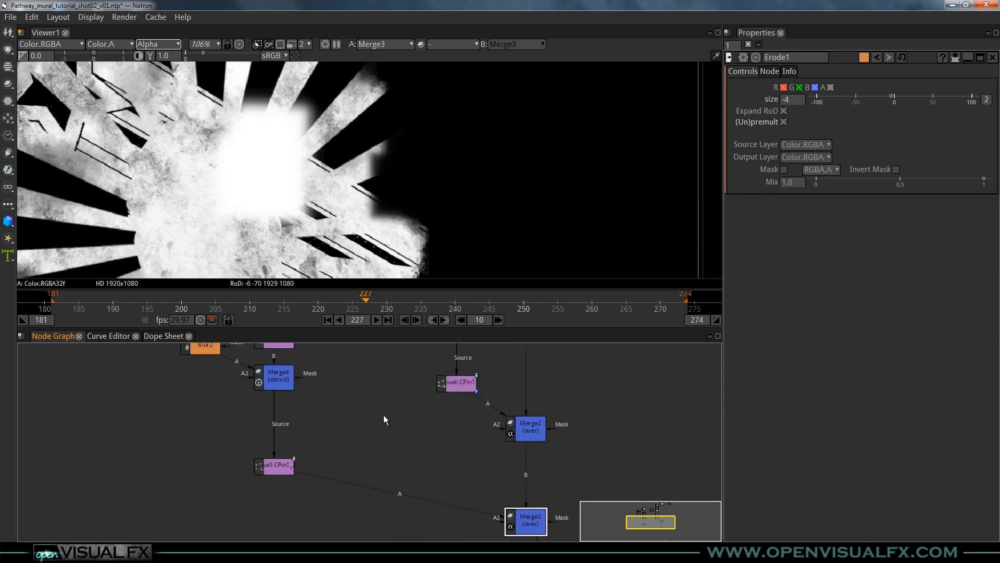
key("a")
scroll(382, 161, "up", 3)
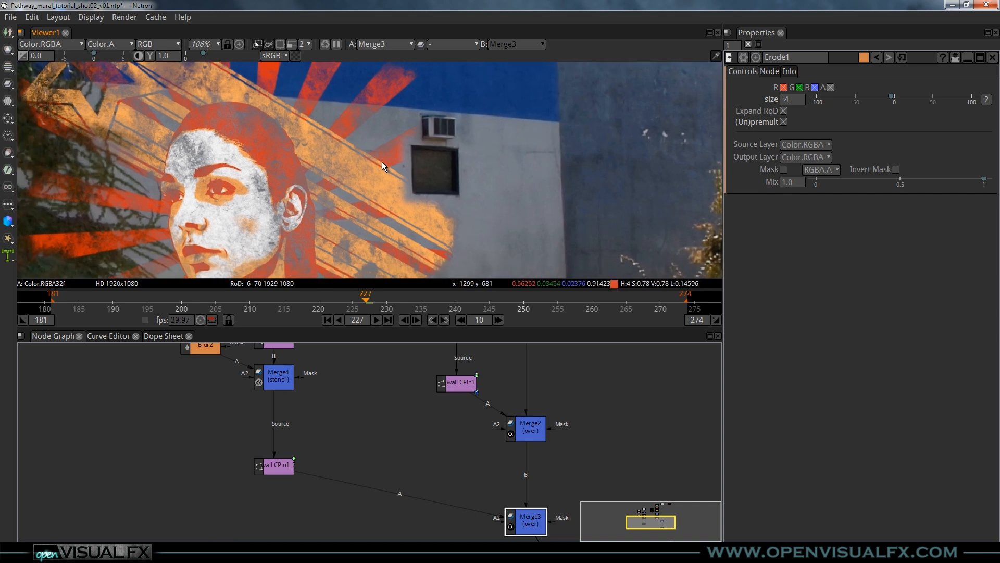
middle_click_drag(406, 162, 369, 168)
middle_click_drag(324, 406, 400, 475)
Try Erode1 sizes of -18 and 4 to compare the cutout edges around the window
left_click(279, 373)
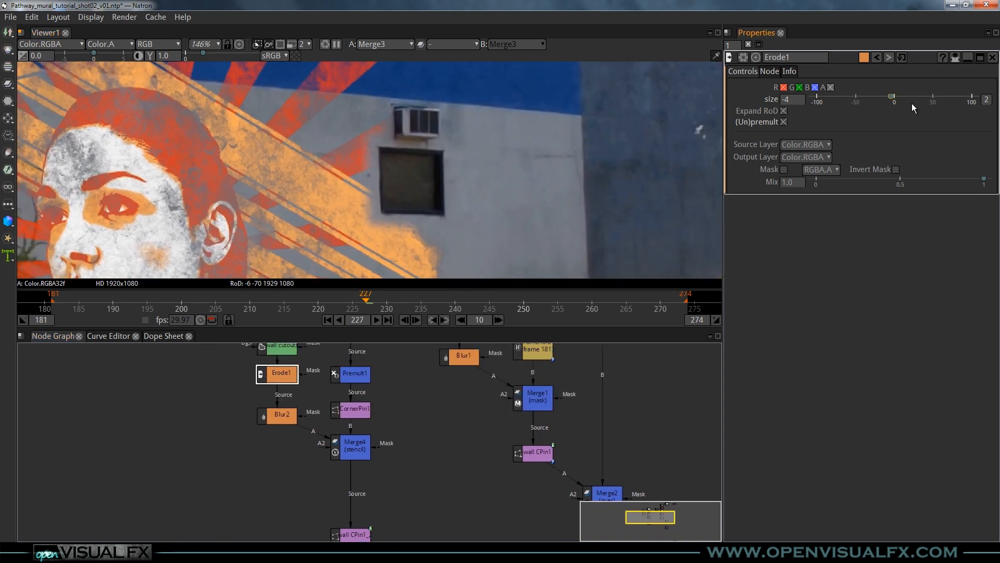
left_click_drag(891, 97, 886, 97)
left_click_drag(885, 97, 880, 96)
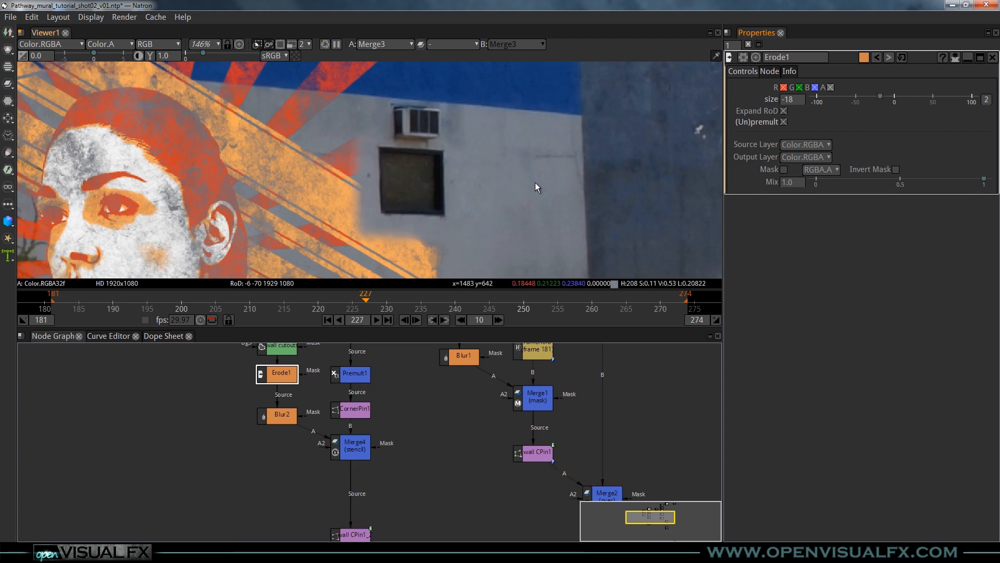
type("4")
key("Return")
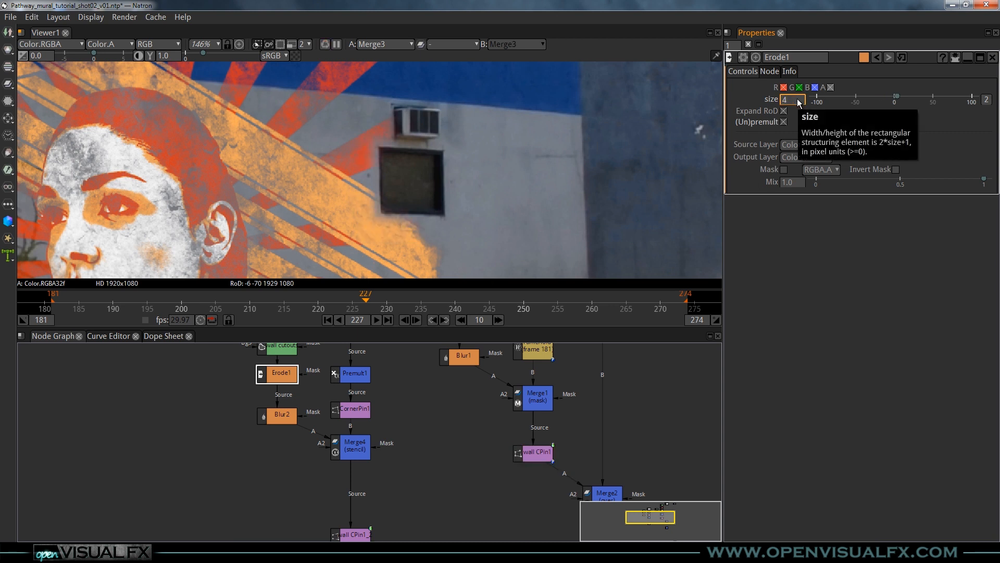
Check the mural edge beside the window up close and set Blur2's size to 11
scroll(385, 165, "down", 3)
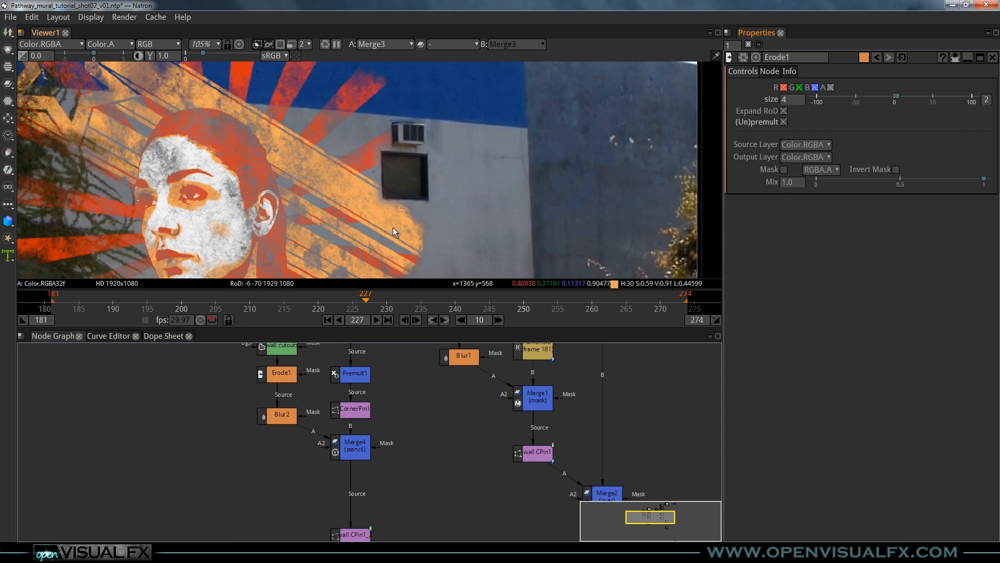
scroll(396, 219, "up", 3)
scroll(415, 229, "up", 2)
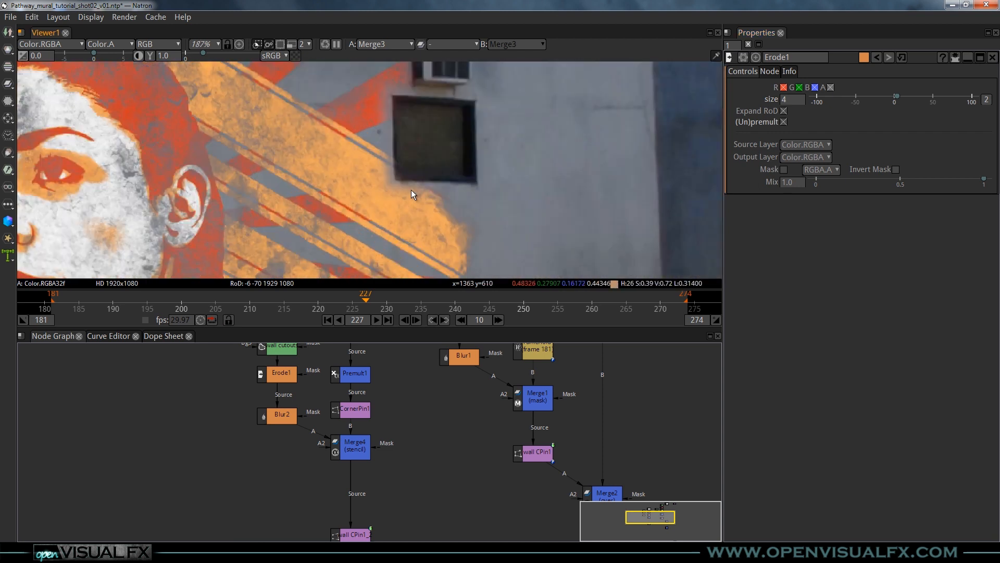
left_click(279, 416)
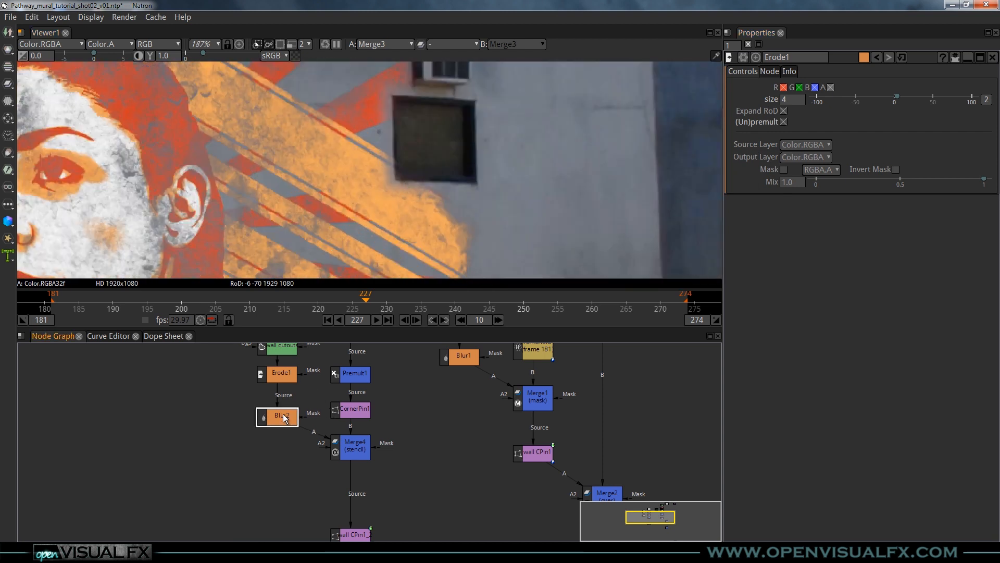
double_click(280, 415)
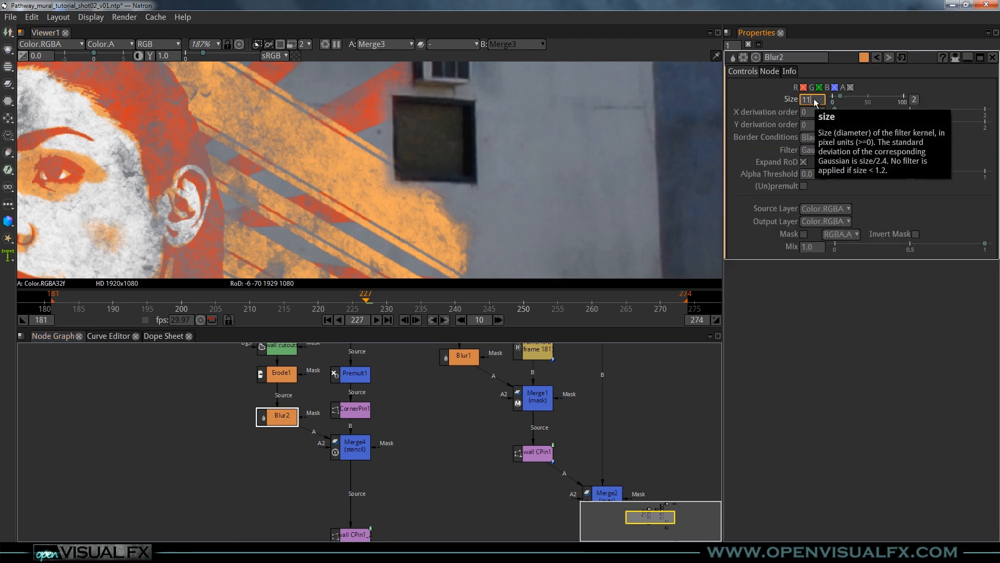
Try a size of 6 on Erode1 and settle on 5
double_click(282, 373)
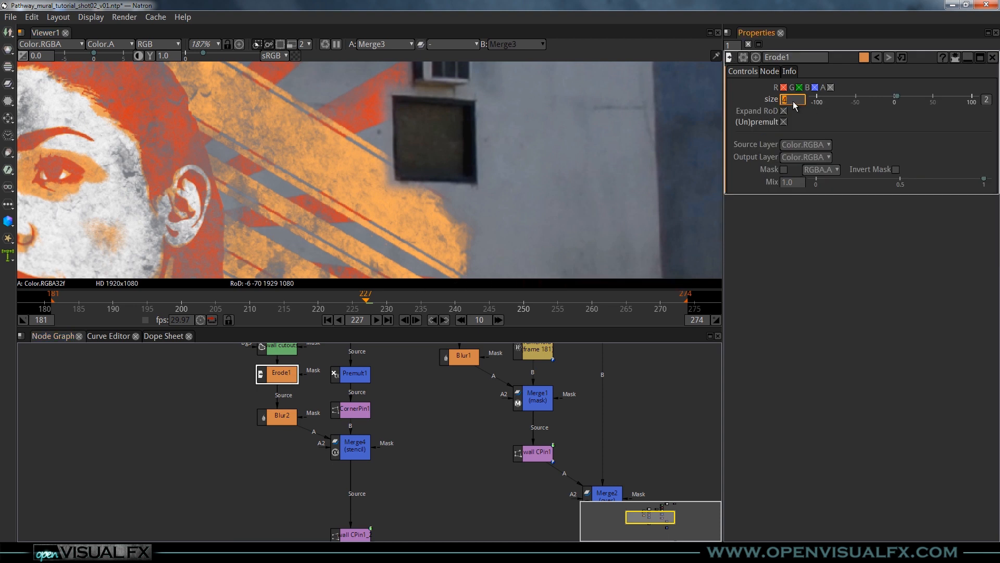
type("6")
key("Return")
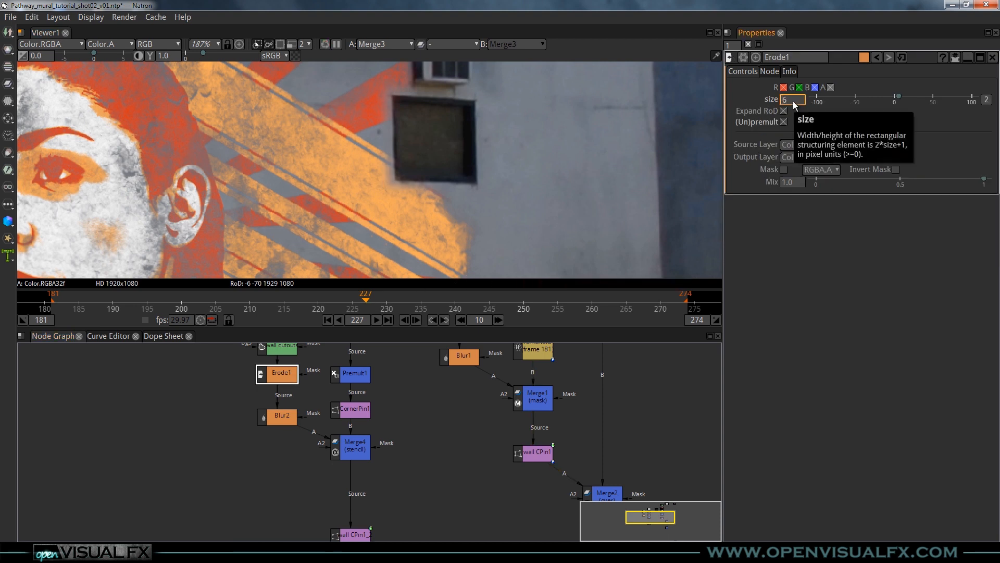
type("5")
key("Return")
Examine the wider composite at frame 227 and scrub back to frame 198 to check that the mural follows the wall
scroll(433, 163, "down", 4)
middle_click_drag(383, 200, 413, 161)
scroll(433, 158, "down", 1)
scroll(413, 160, "down", 1)
middle_click_drag(426, 440, 379, 385)
left_click(335, 485)
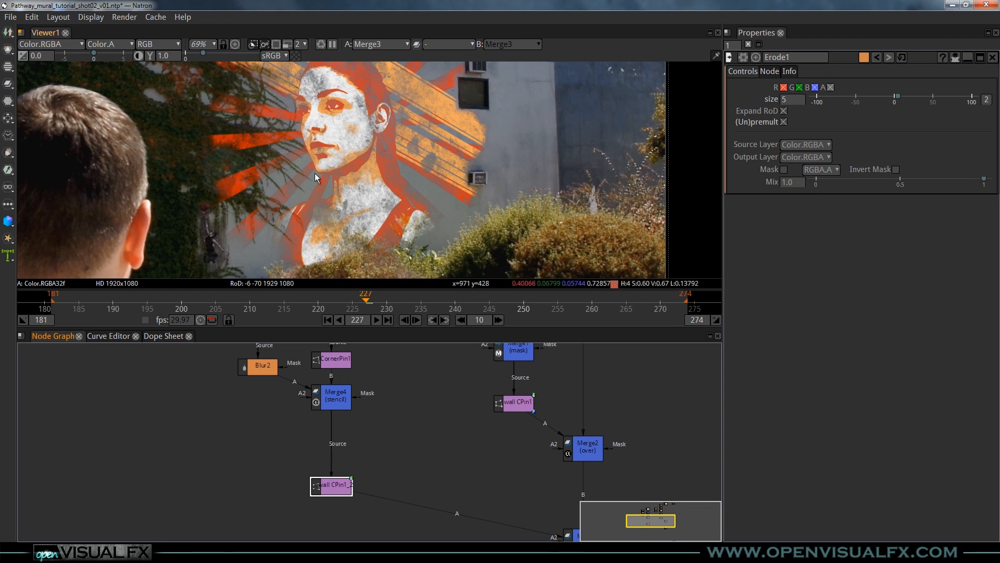
left_click(405, 208)
scroll(405, 208, "down", 1)
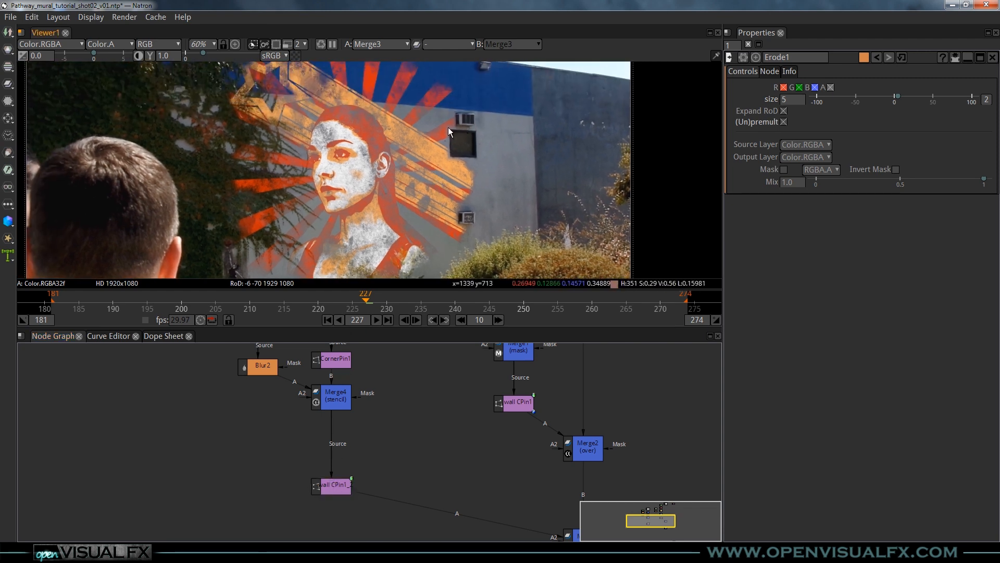
left_click(268, 309)
left_click_drag(268, 310, 168, 300)
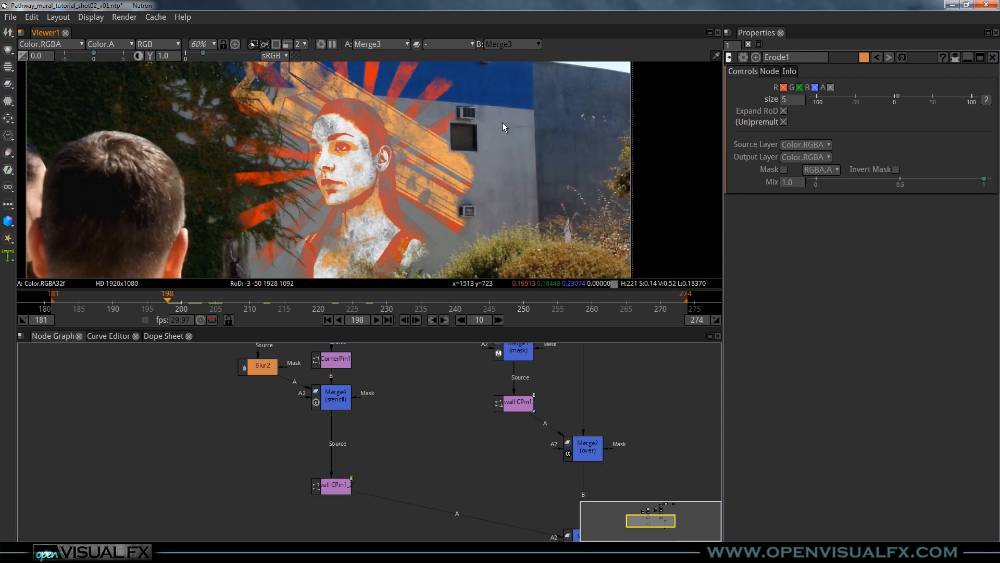
Examine the mural's sharpness and edges against the wall, foliage and foreground head at frame 198
scroll(416, 131, "up", 3)
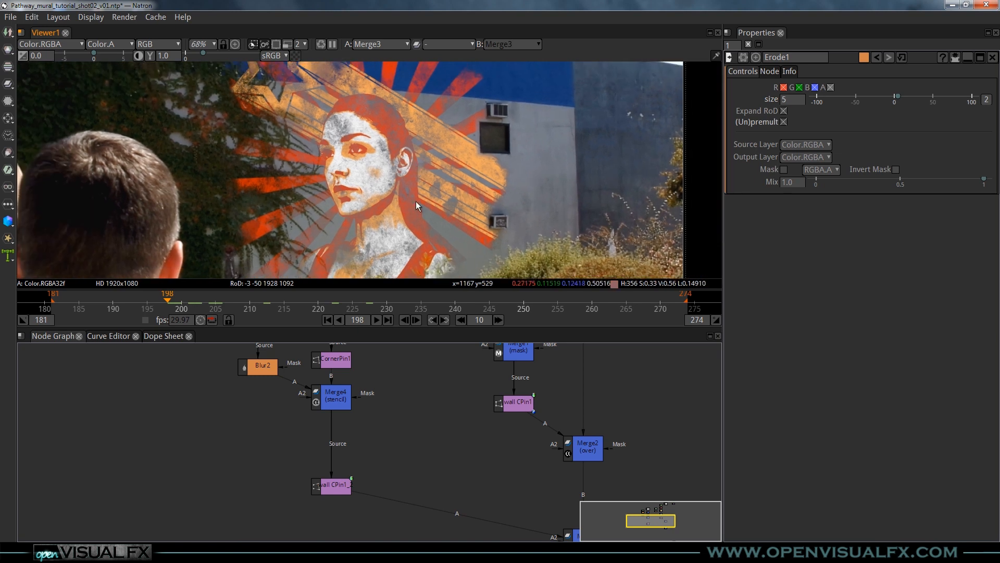
scroll(416, 205, "down", 2)
scroll(407, 185, "down", 3)
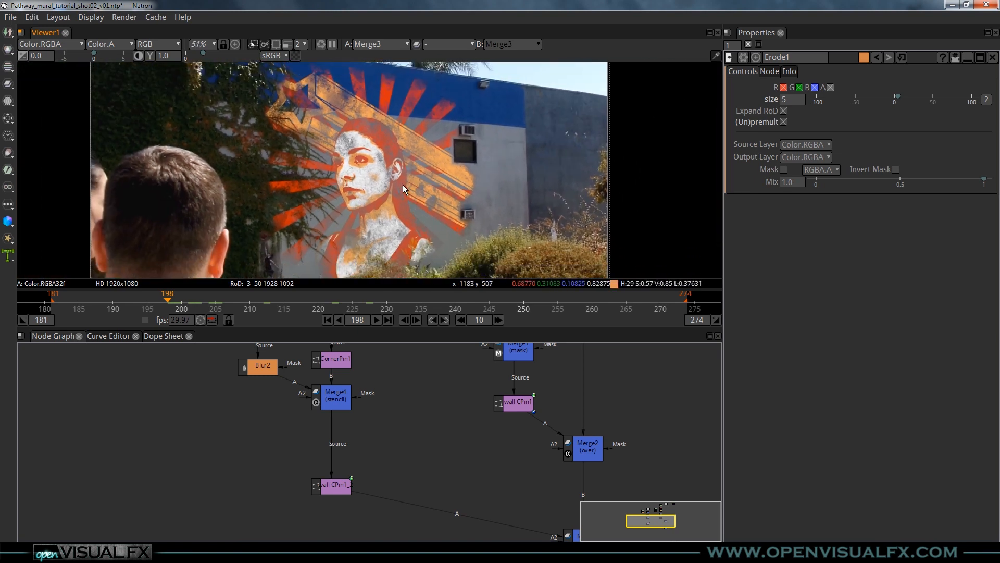
scroll(360, 177, "up", 3)
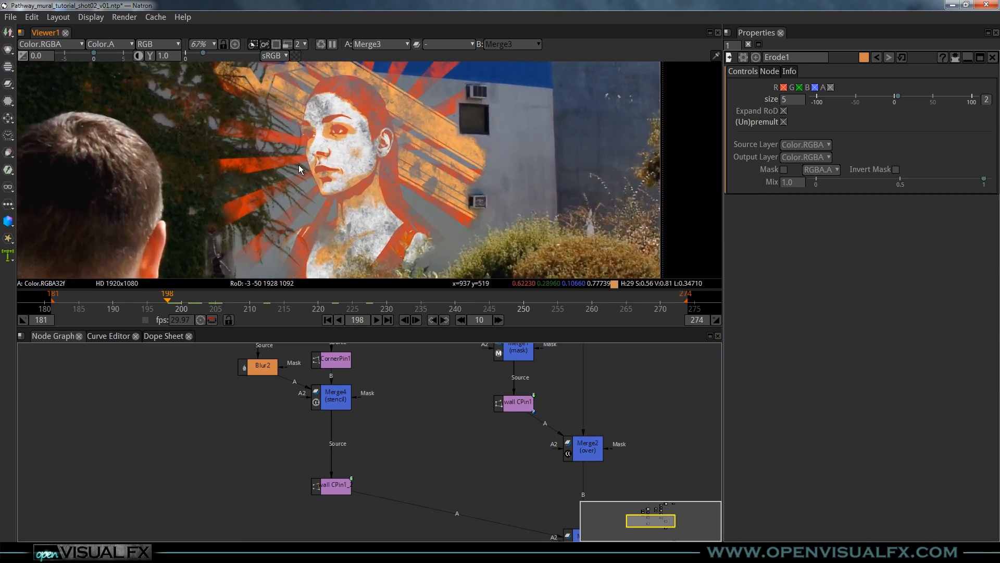
scroll(299, 157, "up", 5)
scroll(344, 156, "up", 2)
middle_click_drag(344, 157, 417, 132)
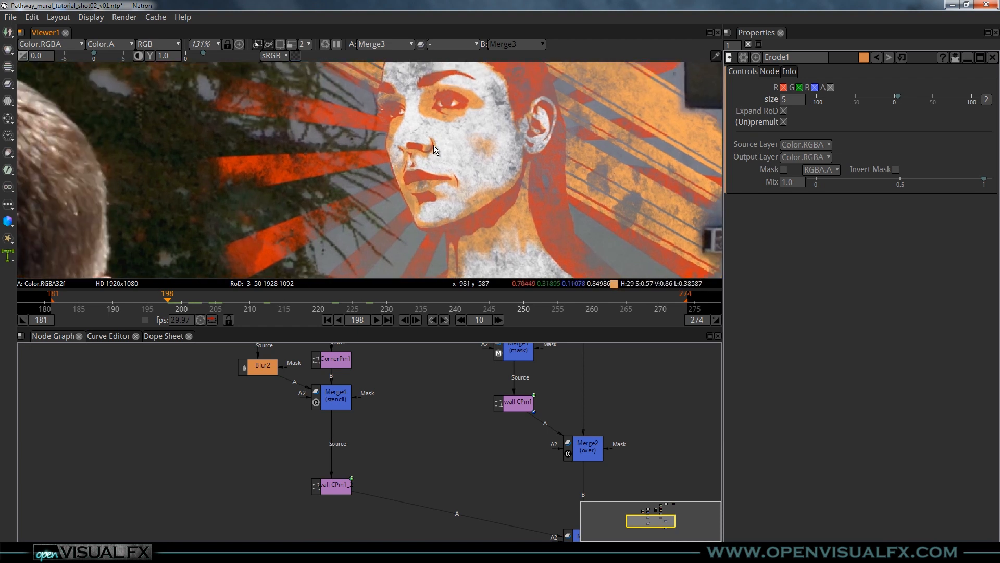
scroll(157, 189, "down", 2)
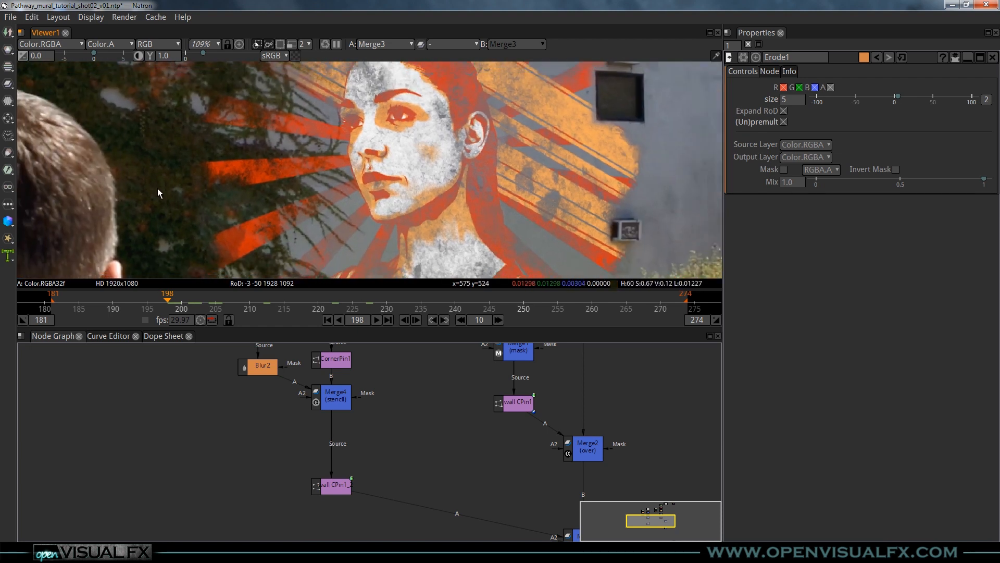
middle_click_drag(157, 189, 232, 170)
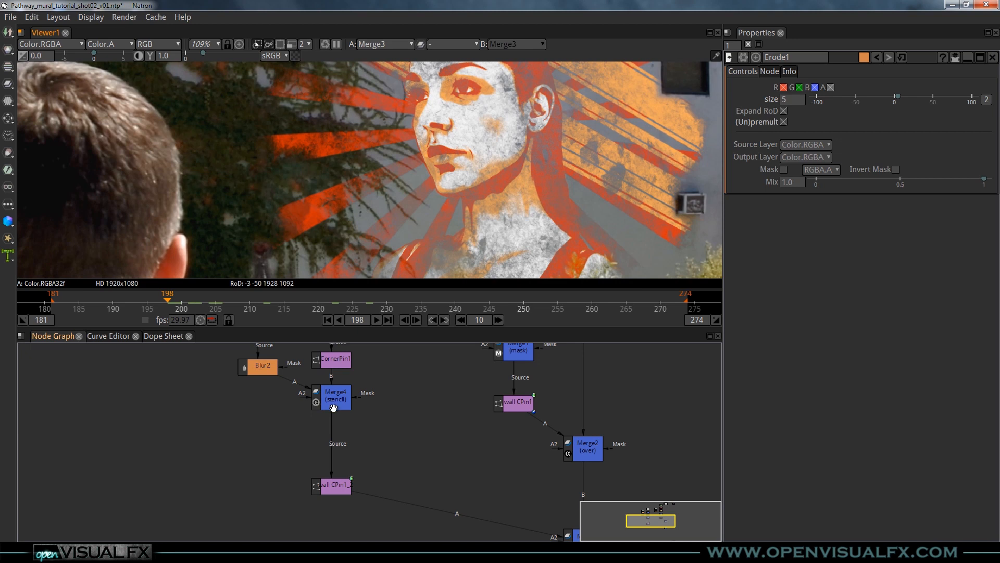
Add a Blur node after the wall CPin1 copy, before Merge3, and set its size to 3
middle_click_drag(371, 462, 330, 387)
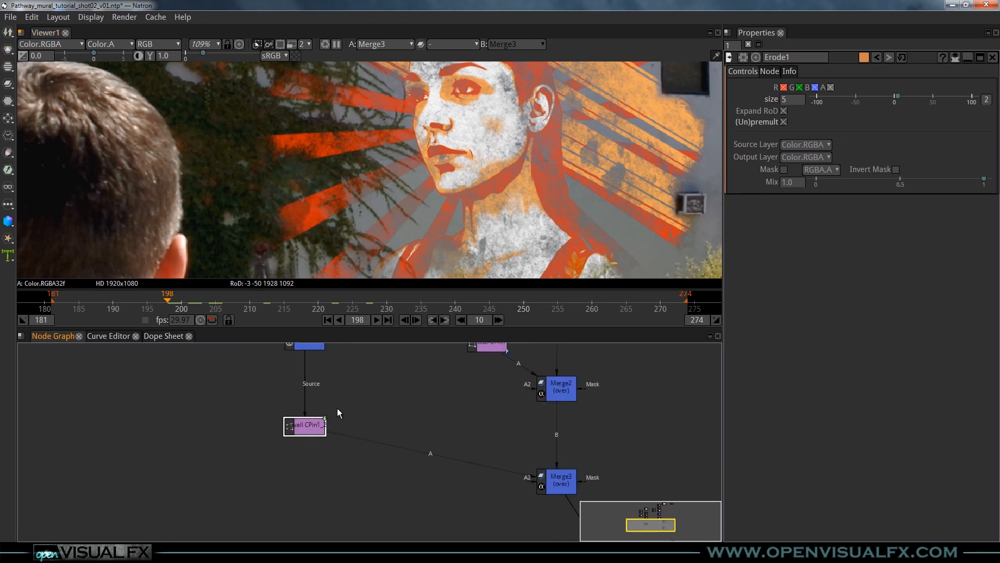
key("b")
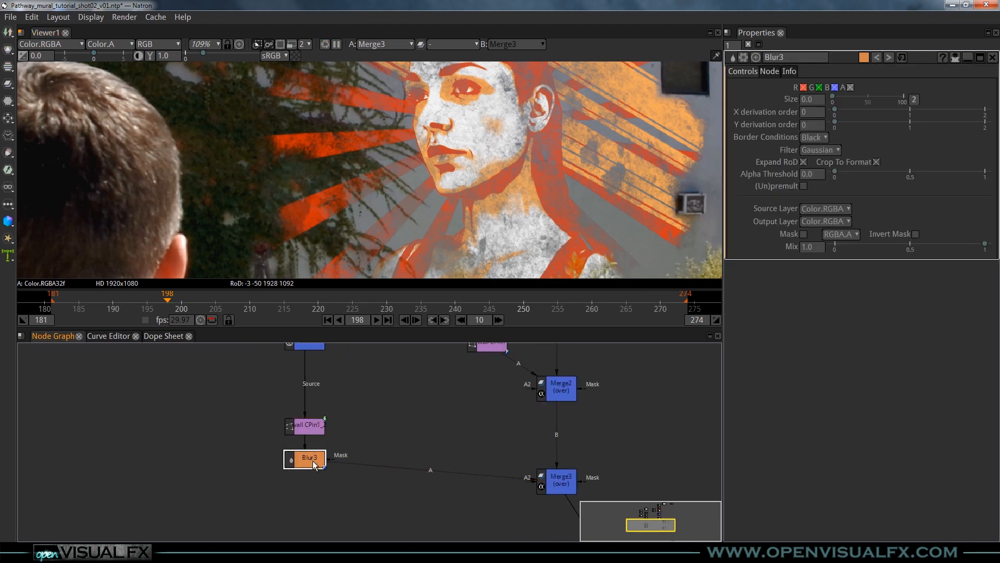
double_click(815, 102)
type("3")
scroll(532, 117, "down", 1)
middle_click_drag(532, 118, 466, 218)
scroll(465, 214, "down", 1)
middle_click_drag(471, 146, 406, 174)
scroll(430, 198, "down", 1)
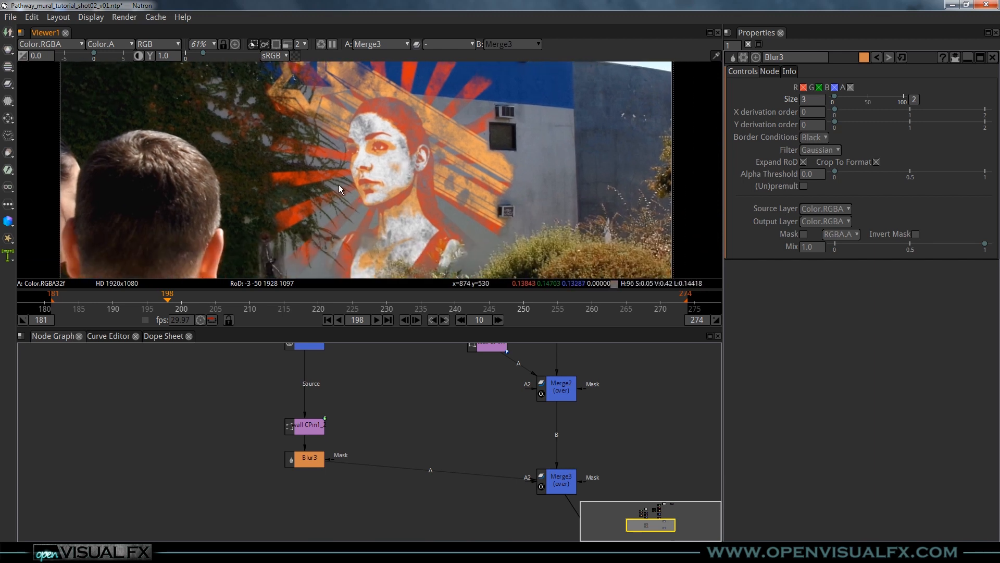
scroll(389, 145, "down", 1)
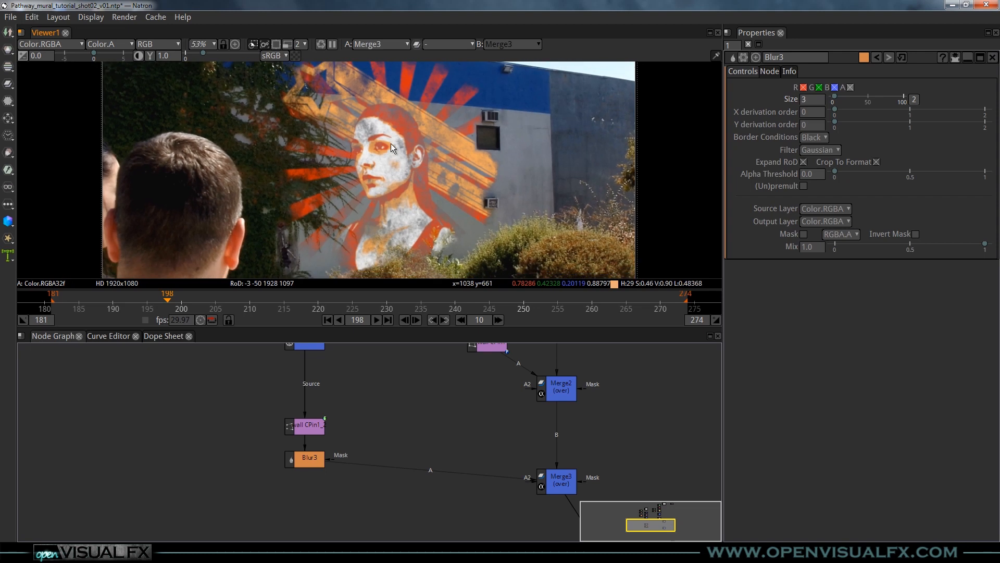
middle_click_drag(404, 174, 392, 150)
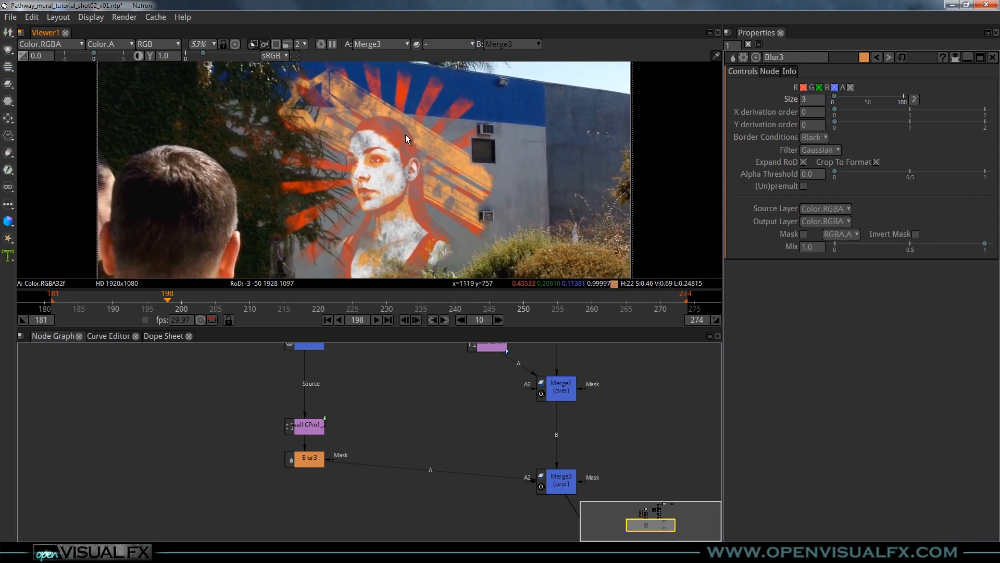
middle_click_drag(345, 368, 356, 350)
middle_click_drag(395, 189, 408, 175)
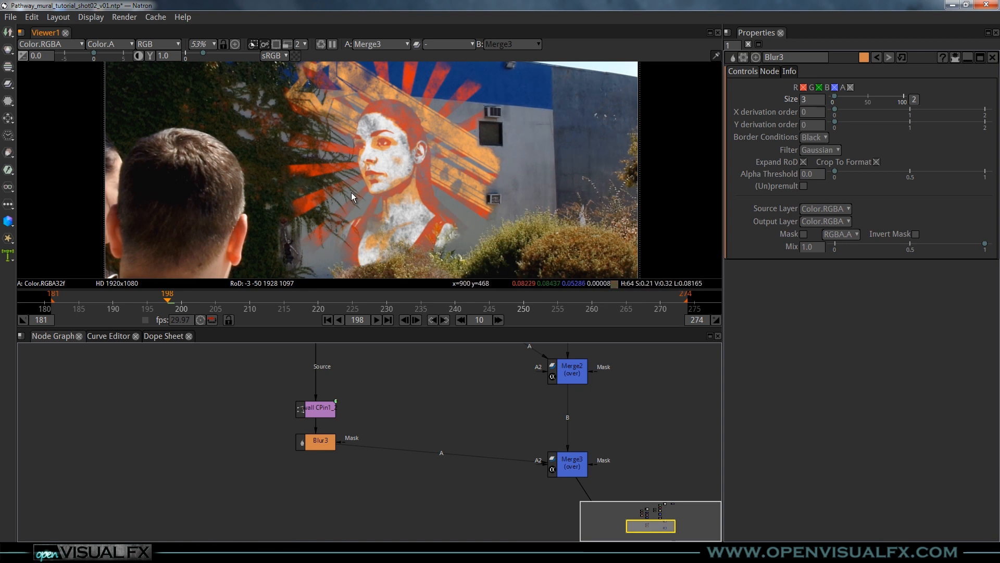
left_click_drag(94, 54, 74, 54)
left_click(24, 56)
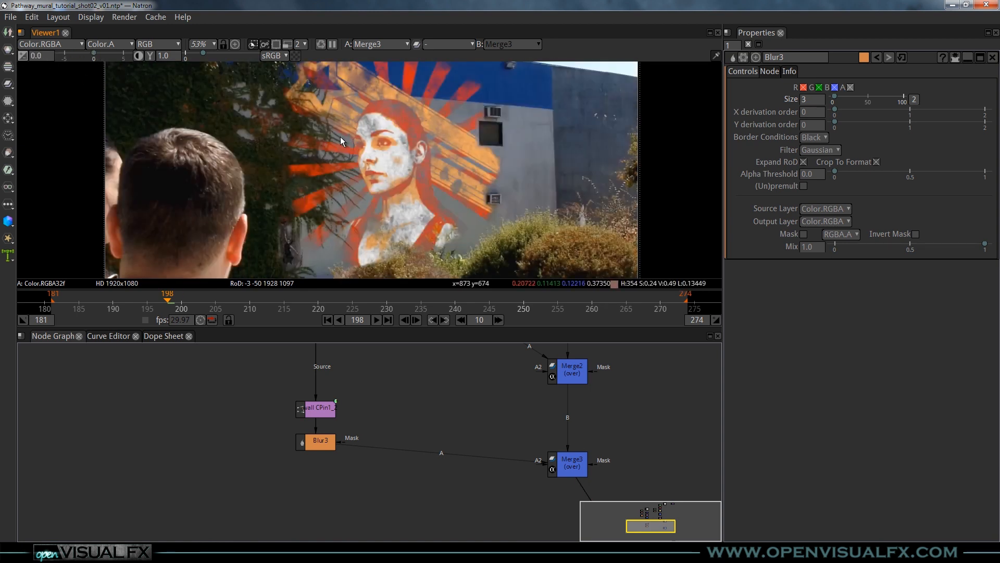
Make room below Read2 and insert a ColorCorrect node between the mural's Read2 and Premult1
middle_click_drag(367, 367, 379, 467)
middle_click_drag(349, 393, 355, 473)
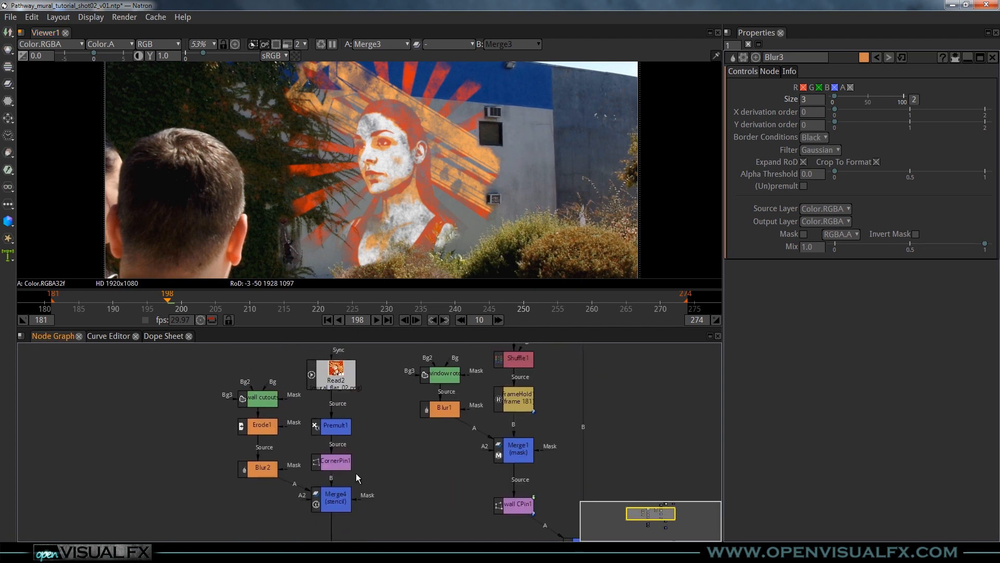
scroll(356, 469, "up", 1)
left_click(330, 419)
middle_click_drag(407, 406, 387, 465)
left_click_drag(348, 403, 347, 354)
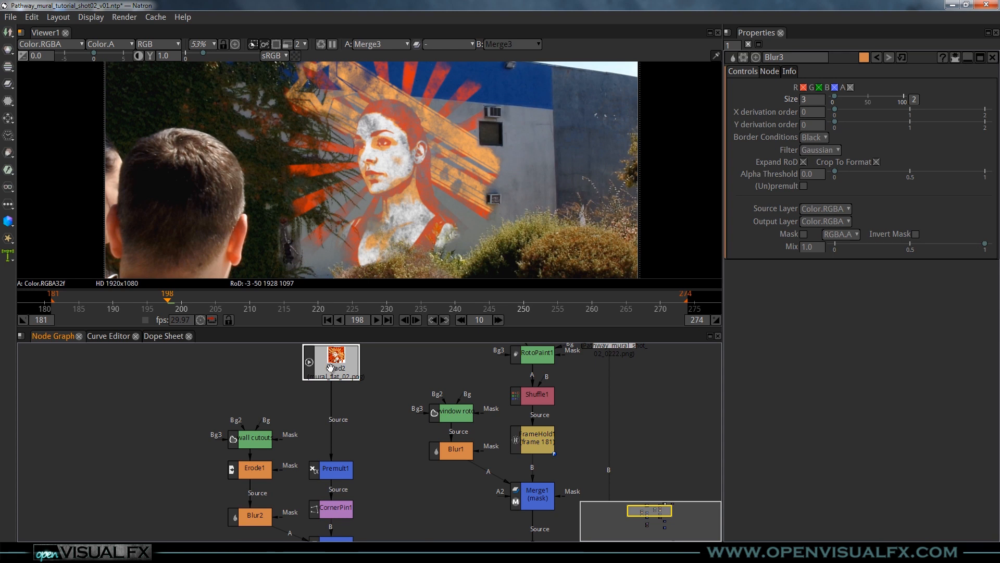
key("c")
left_click_drag(340, 402, 338, 416)
Add a separate, unconnected Grade node and place it above the wall cutouts roto
left_click(269, 394)
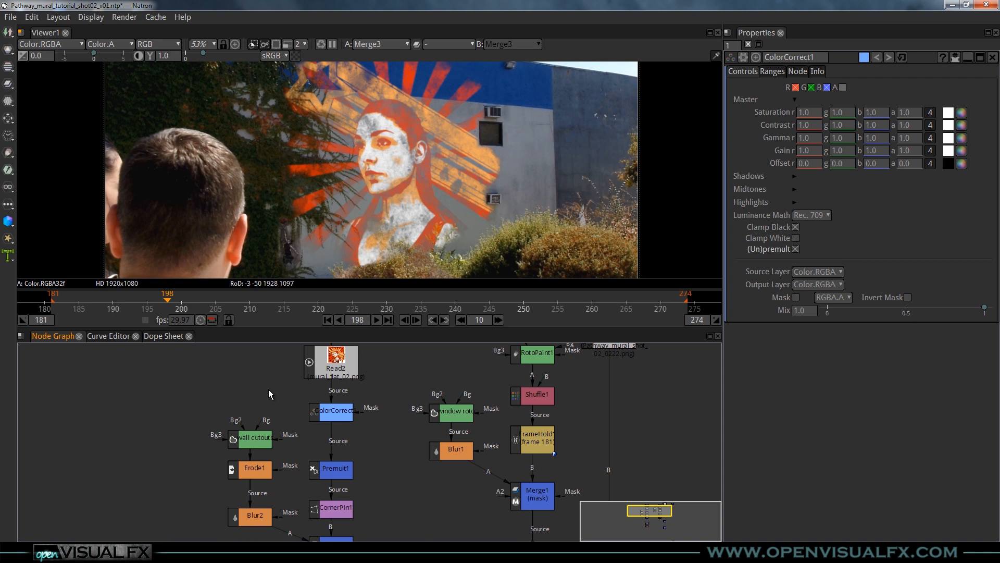
key("g")
left_click_drag(297, 387, 250, 378)
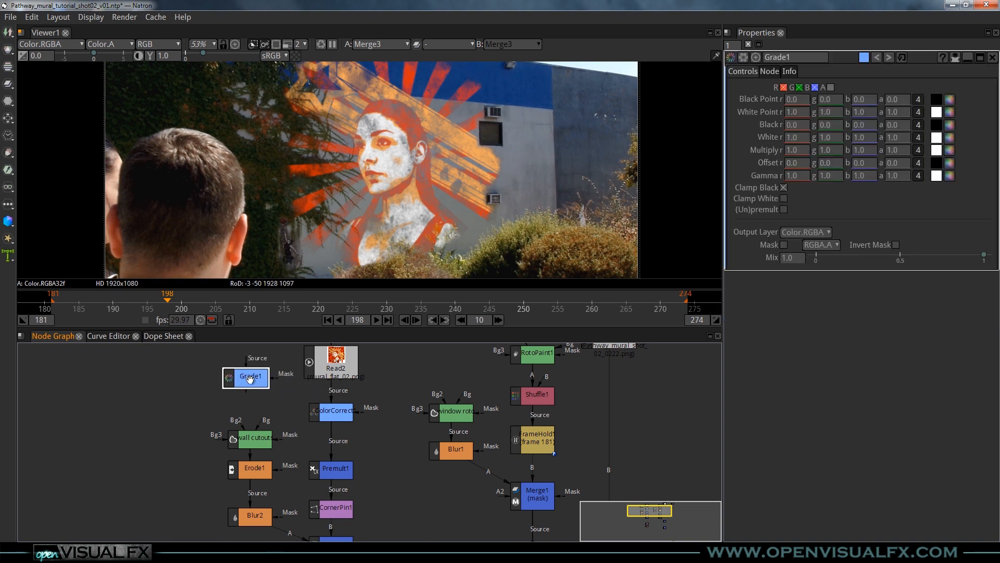
Switch ColorCorrect1's master controls from separate channel values to single-value sliders
left_click(346, 406)
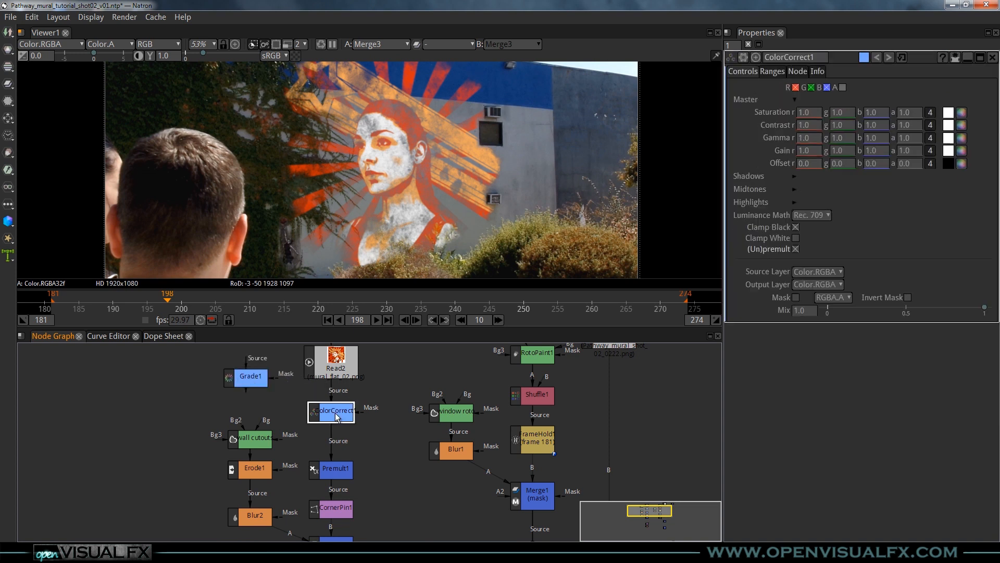
left_click(930, 138)
left_click(930, 150)
left_click(930, 163)
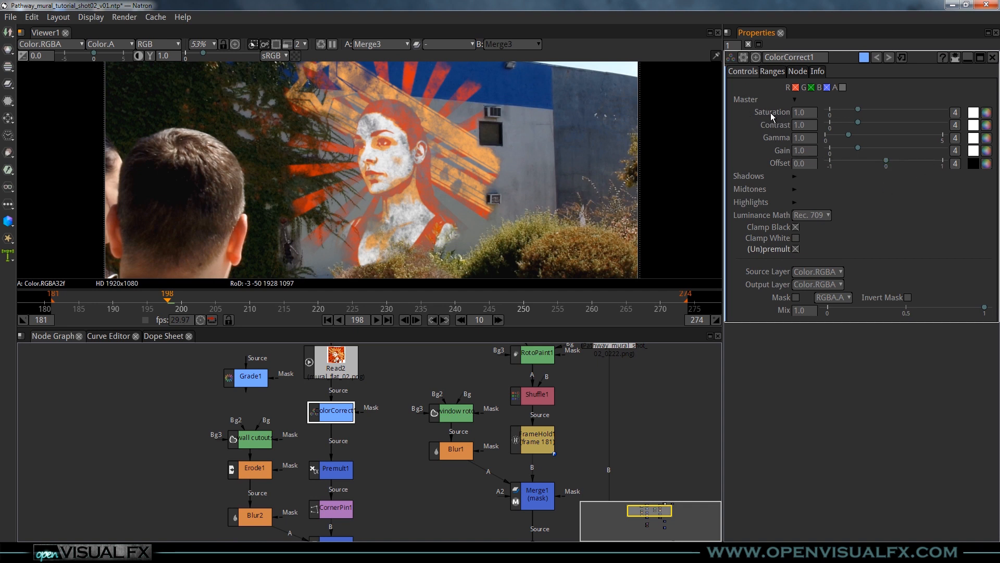
Switch all of Grade1's controls, from Black Point to Gamma, to single-value sliders
left_click(251, 384)
double_click(251, 383)
left_click(919, 100)
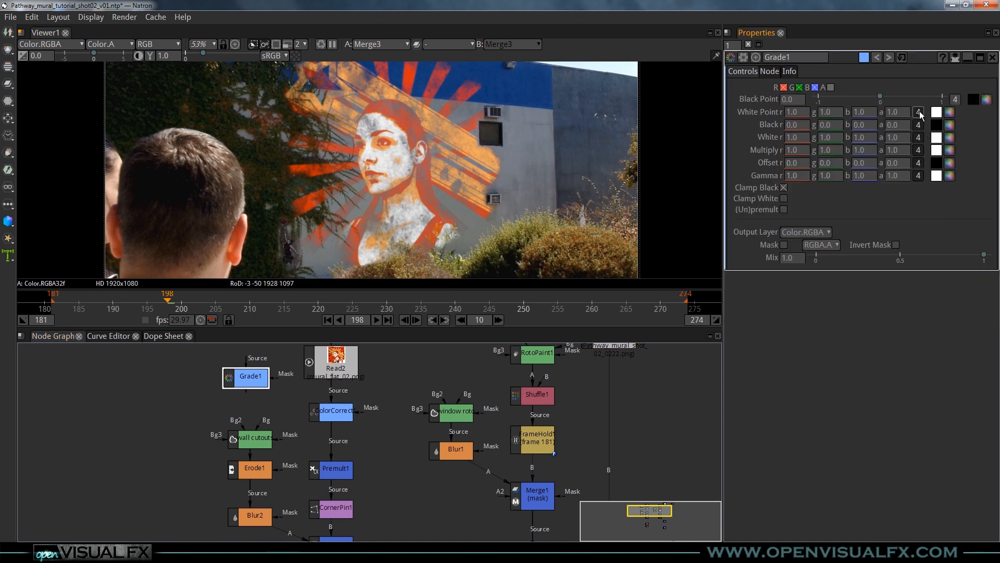
left_click(919, 113)
left_click(919, 125)
left_click(918, 137)
left_click(918, 150)
left_click(919, 163)
left_click(919, 176)
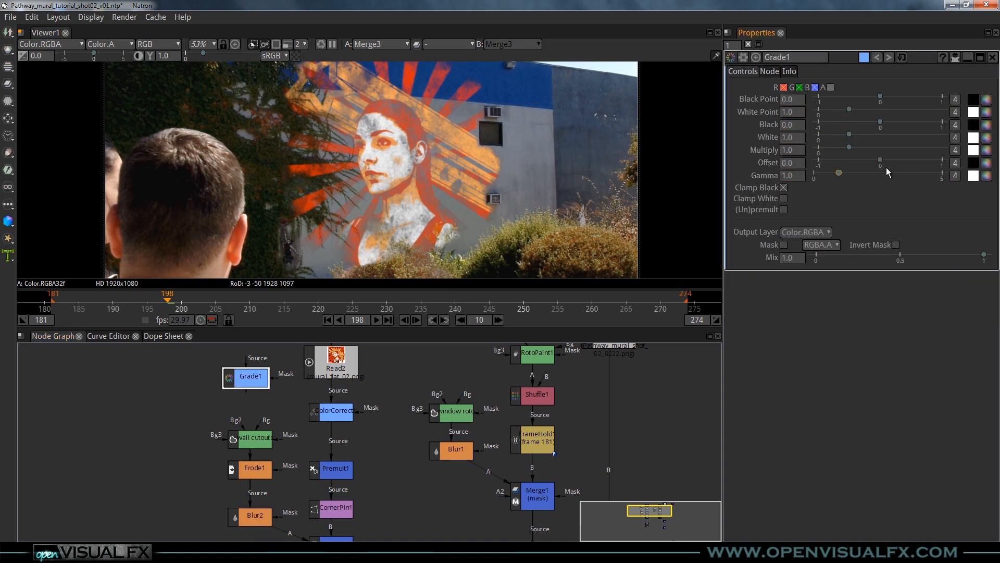
Add a Saturation node beside Grade1 to view its controls, and delete it again
left_click(166, 406)
key("Tab")
type("satu")
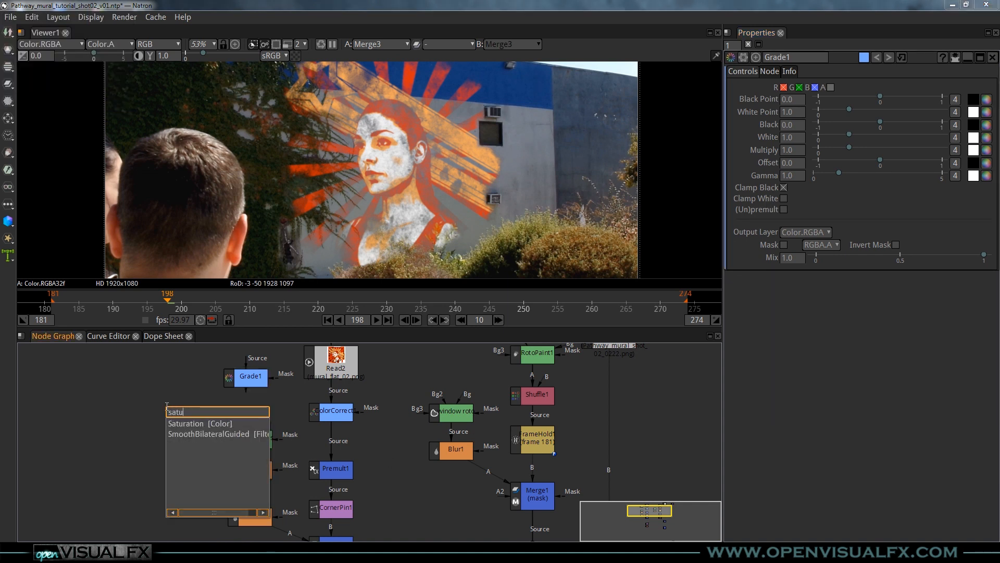
key("Return")
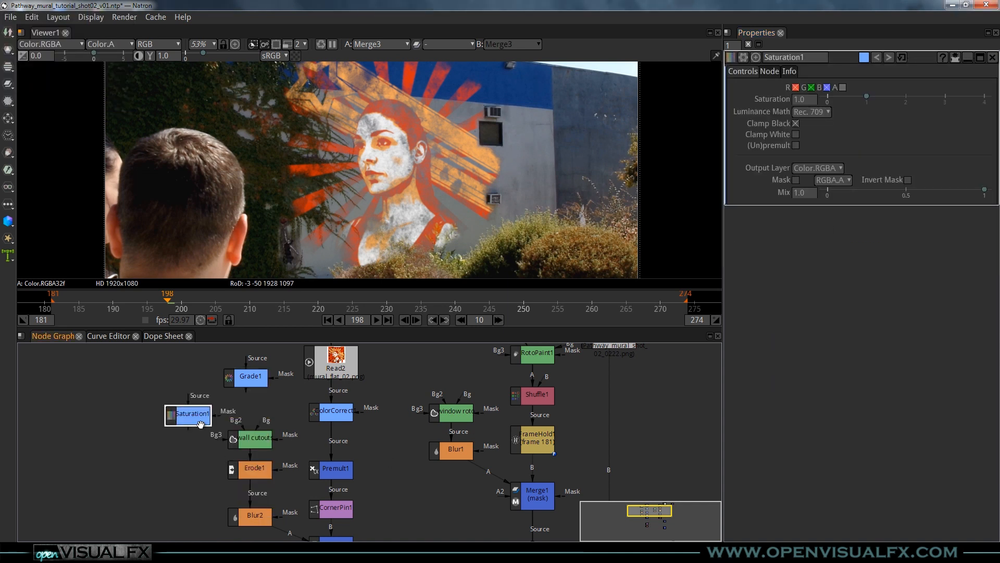
left_click_drag(201, 424, 173, 400)
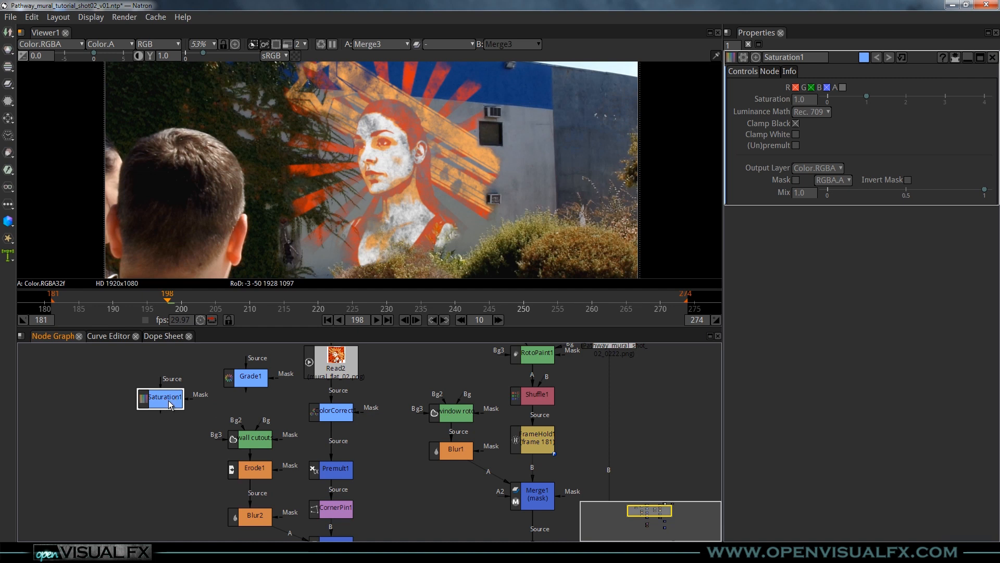
key("Delete")
Reopen ColorCorrect1's properties and delete the unused Grade1 node
left_click(249, 379)
left_click(341, 417)
double_click(340, 416)
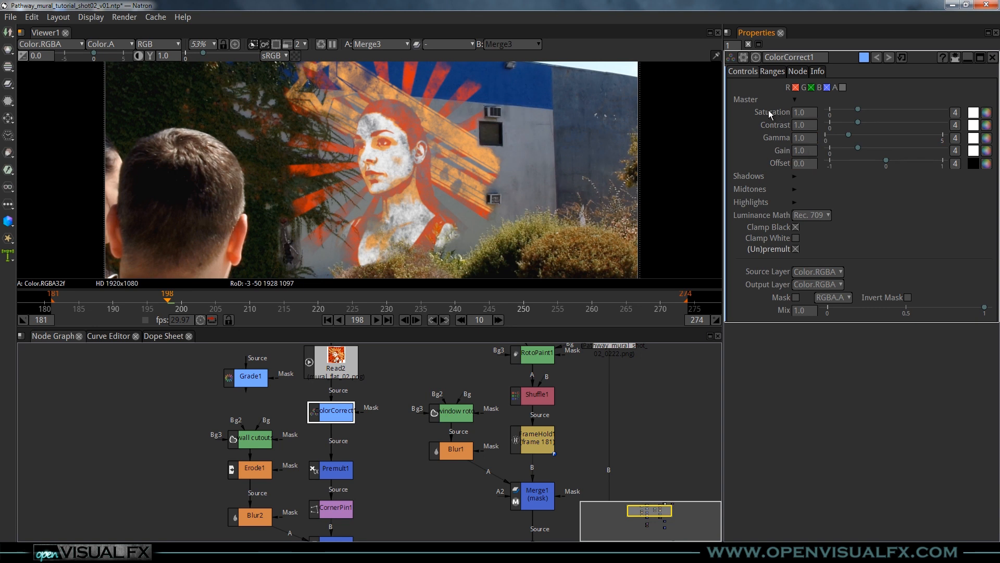
left_click(244, 384)
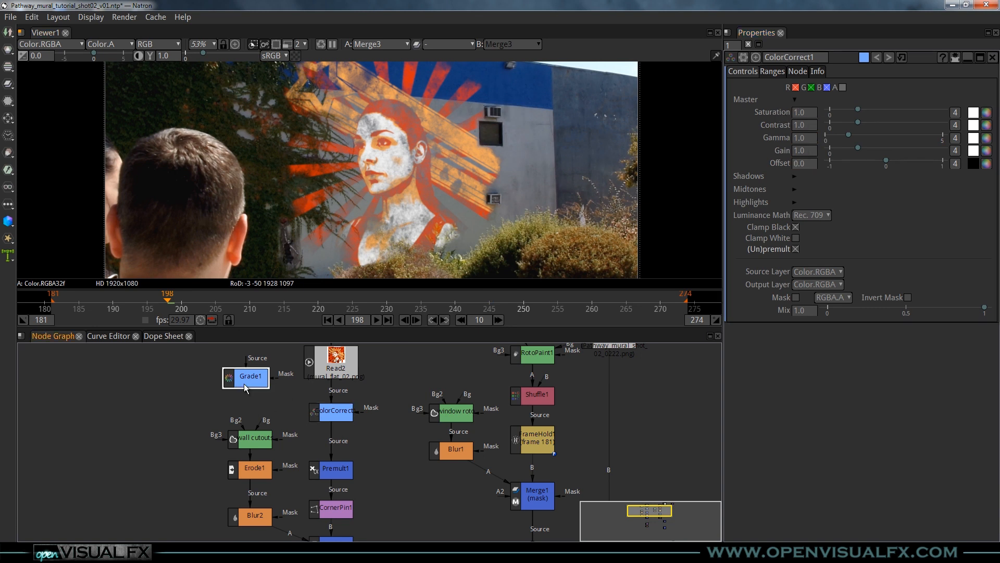
key("Delete")
Try a master gain of .5 on ColorCorrect1 and settle on .6
left_click_drag(329, 418, 333, 417)
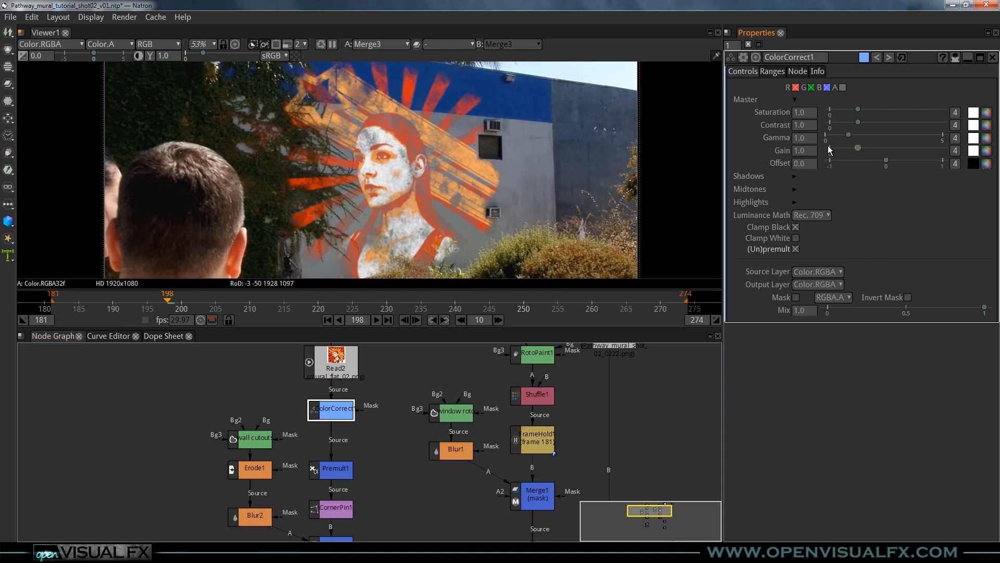
type(".6")
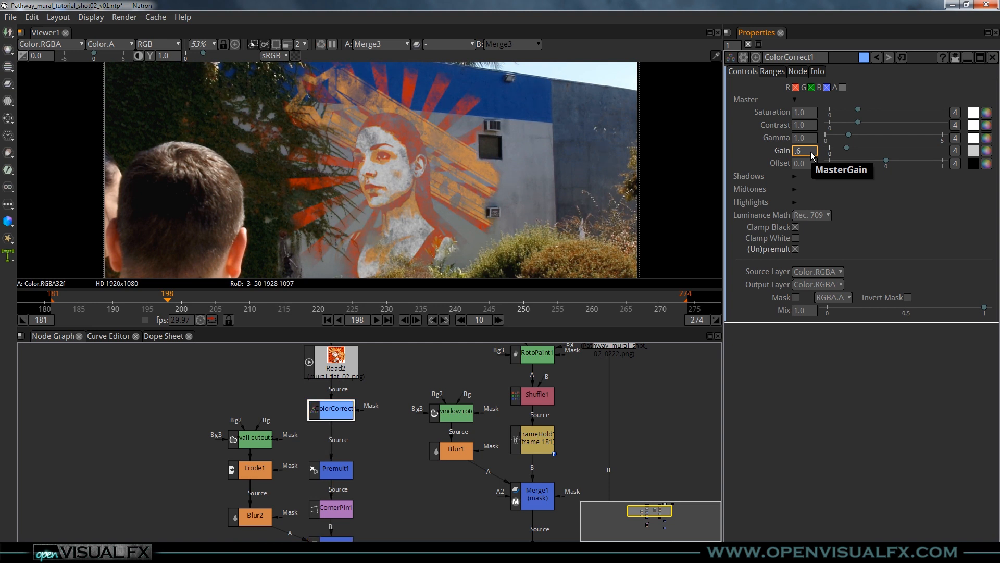
key("Tab")
key("Tab")
double_click(809, 151)
type(".5")
key("Return")
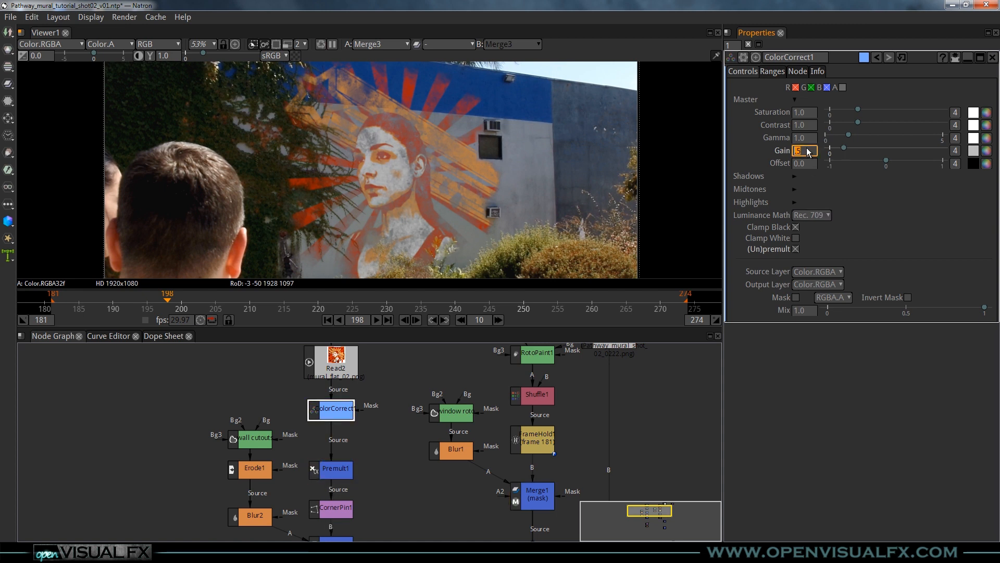
type("6")
key("Return")
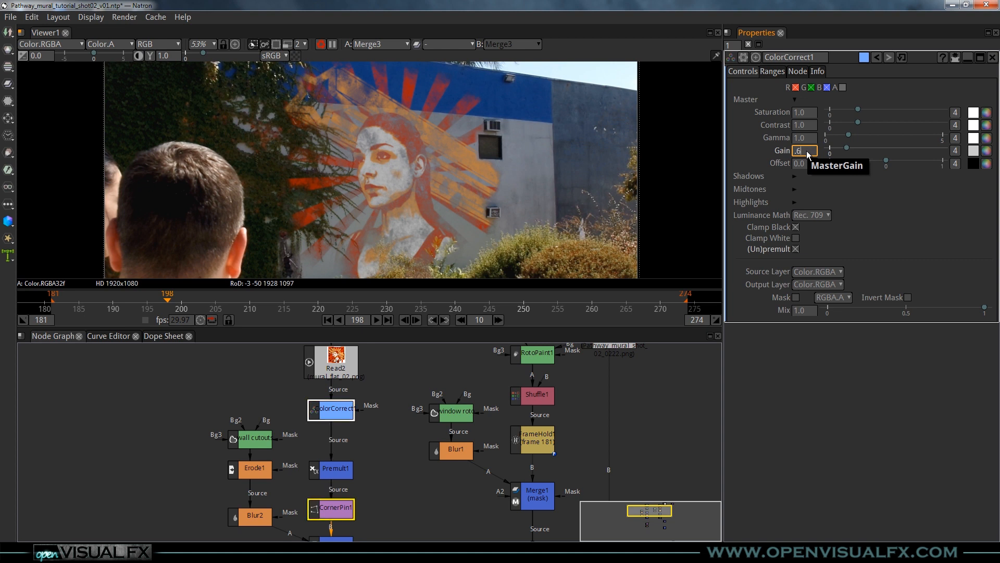
Try master saturation values of .7 and .6 on ColorCorrect1
left_click(804, 112)
type(".7")
key("Return")
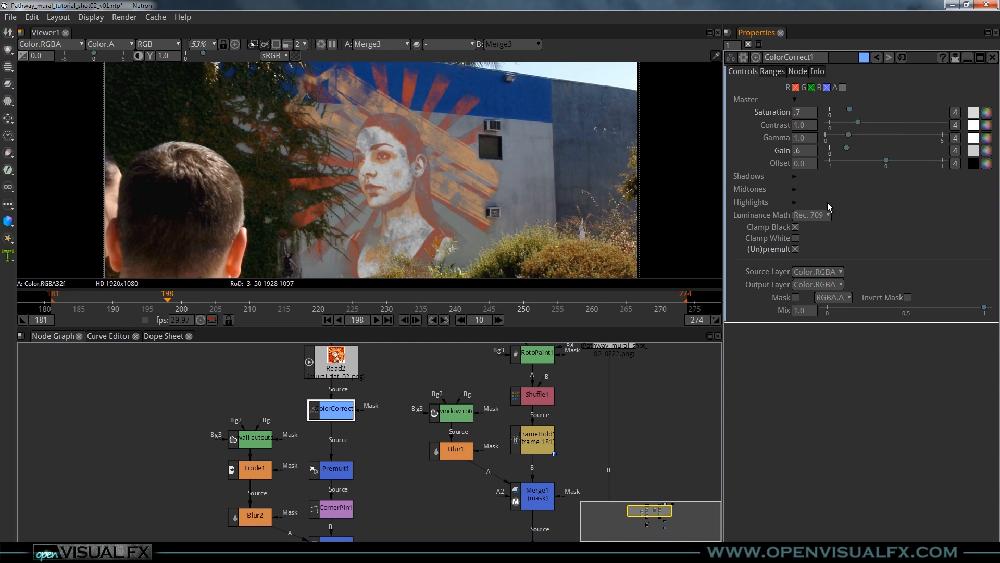
left_click(806, 114)
type(".6")
key("Return")
scroll(417, 174, "down", 1)
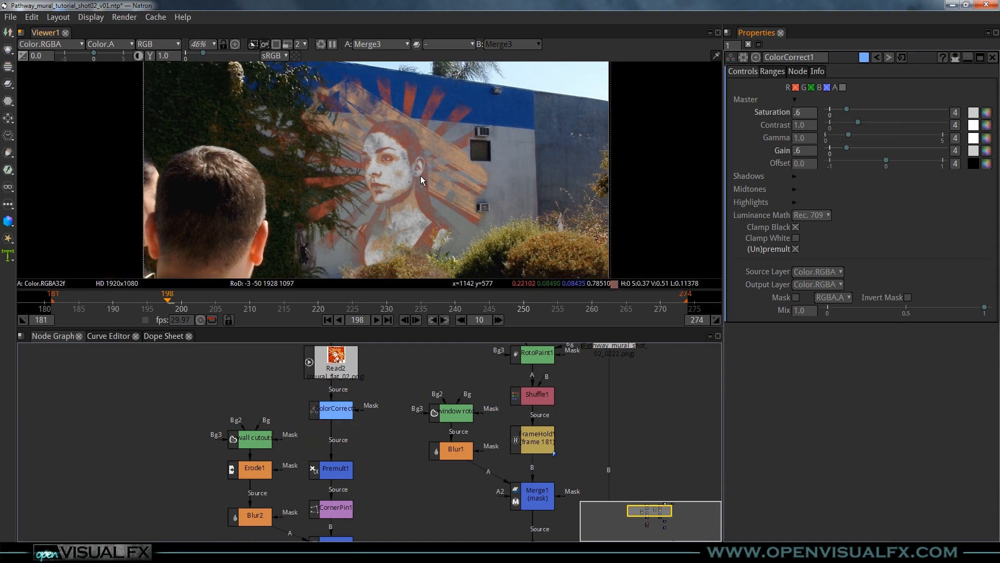
Try a master saturation of .75 on ColorCorrect1, followed by .68
left_click(807, 113)
type(".75")
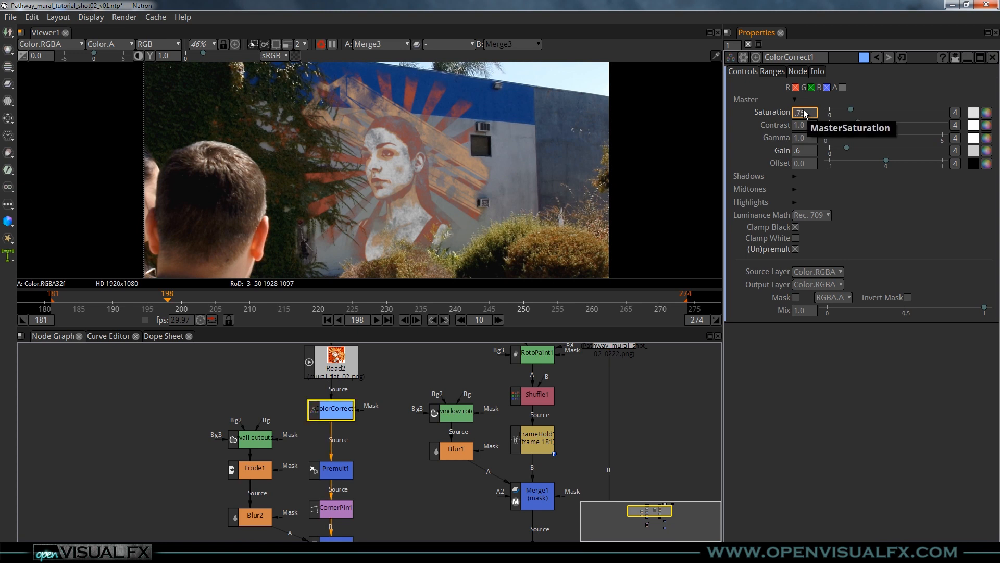
key("Return")
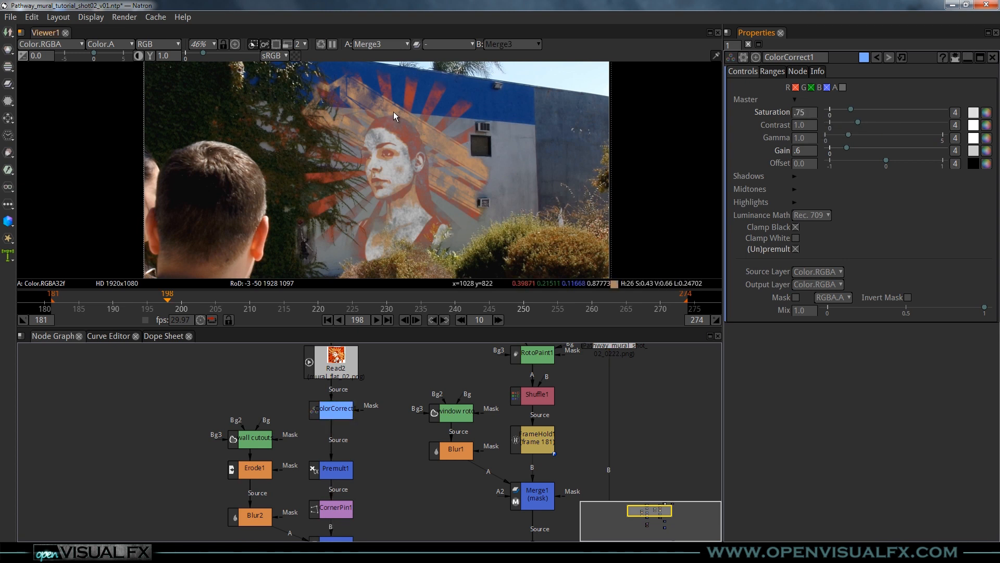
left_click(811, 114)
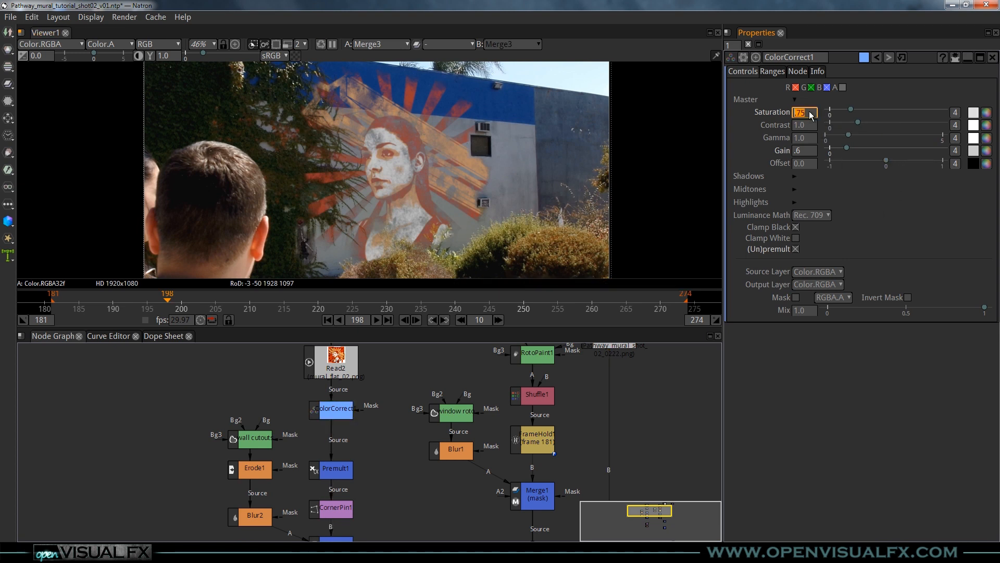
type(".")
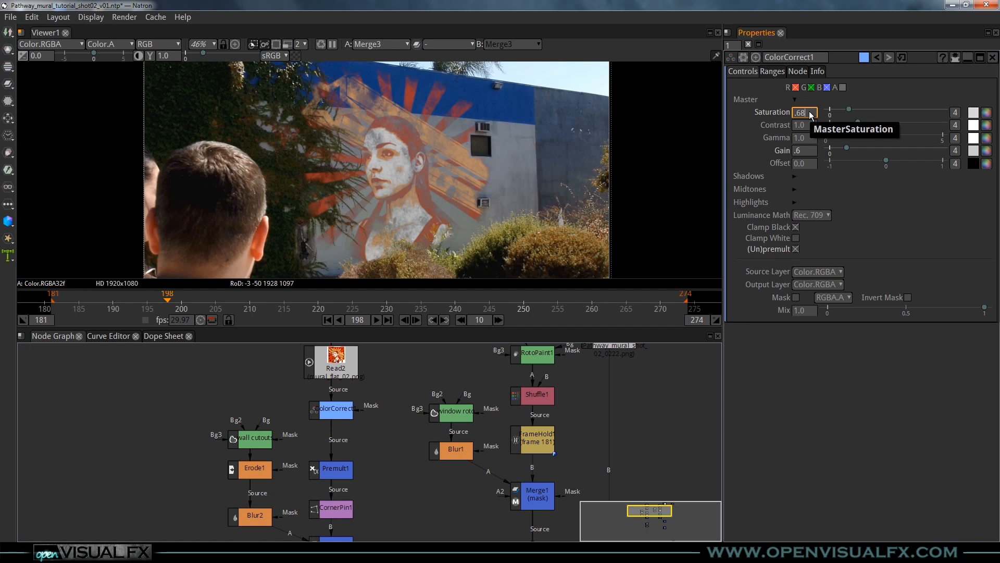
type("68")
key("Return")
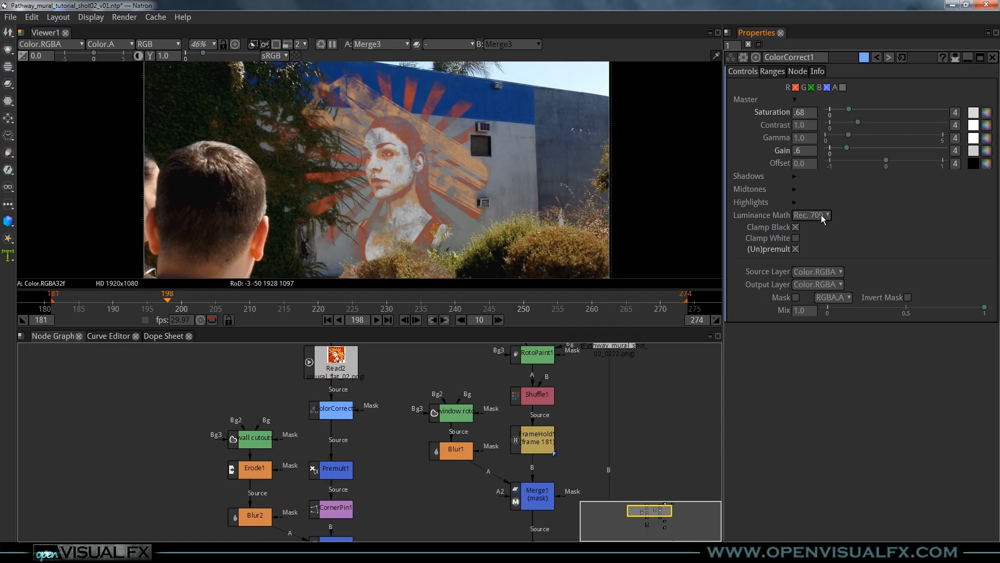
Move the wall CPin1 copy and Blur3 closer beneath Merge4 and line Blur3 up below the corner pin
scroll(386, 133, "up", 5)
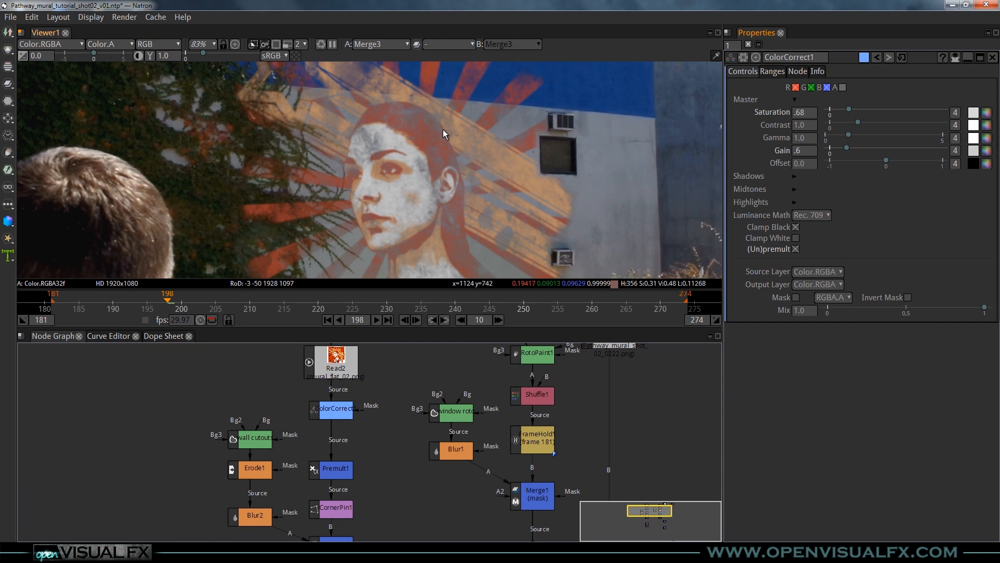
scroll(443, 134, "down", 3)
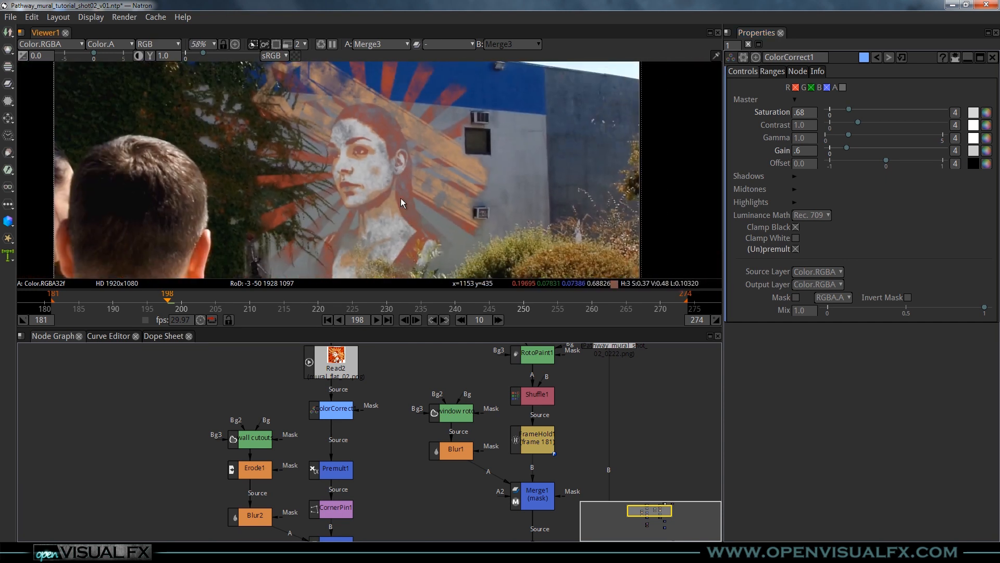
middle_click_drag(401, 198, 396, 204)
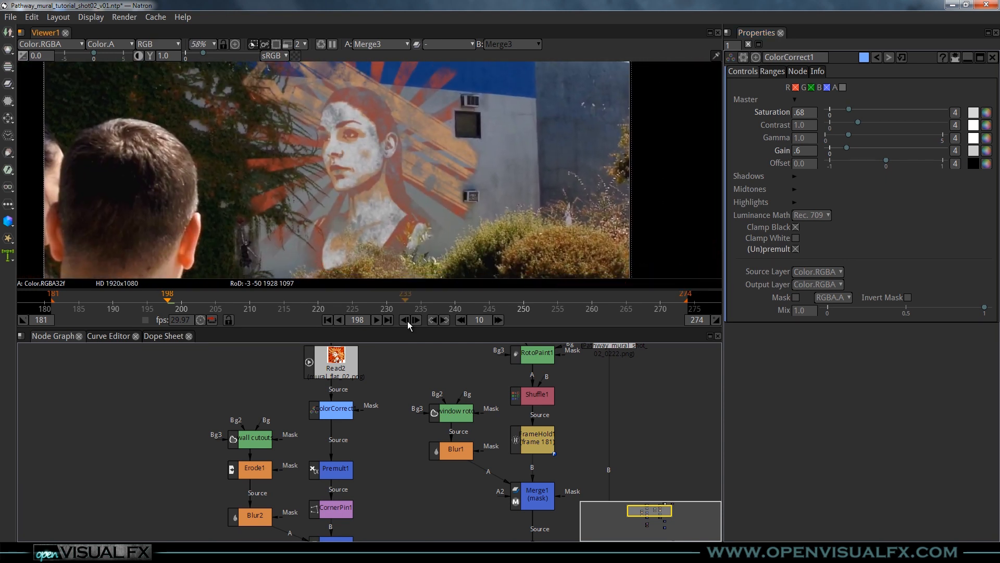
mouse_move(404, 215)
middle_mouse_down()
mouse_move(418, 261)
mouse_move(412, 228)
middle_mouse_up()
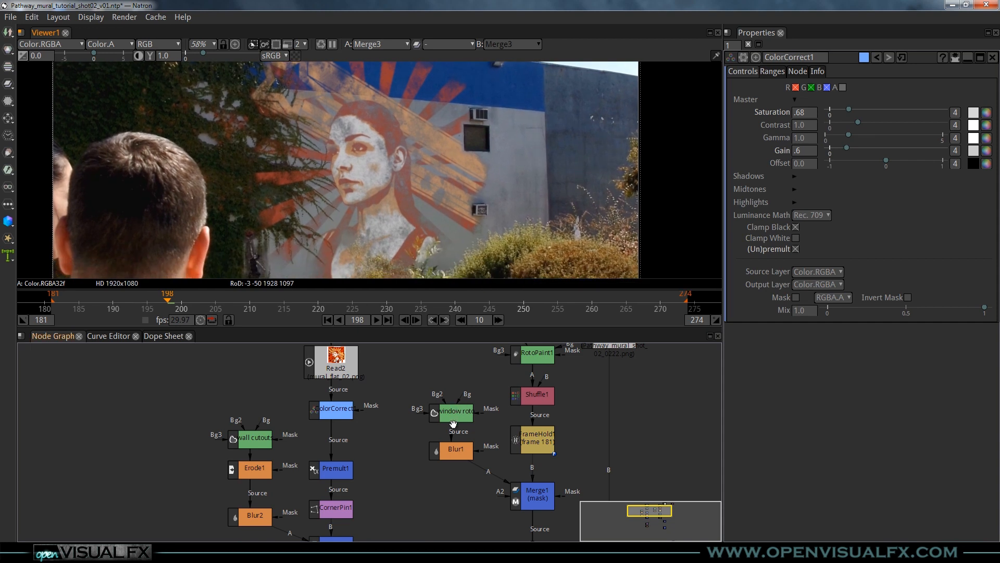
middle_click_drag(454, 423, 359, 322)
middle_click_drag(396, 445, 364, 359)
left_click_drag(150, 433, 261, 533)
left_click_drag(213, 462, 203, 428)
left_click(261, 402)
left_click_drag(219, 469, 215, 467)
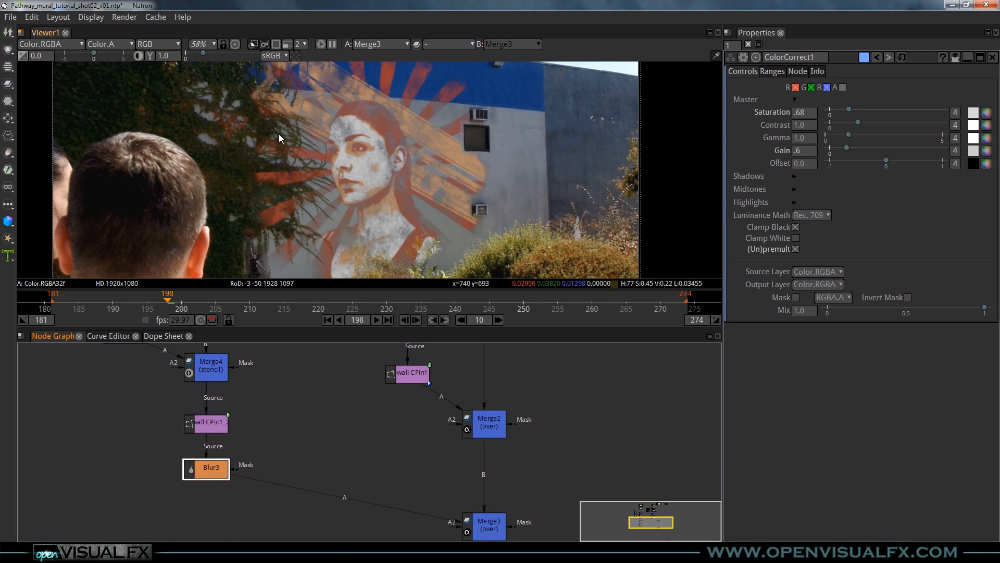
Set ColorCorrect1's master saturation to .72
middle_click_drag(405, 187, 407, 155)
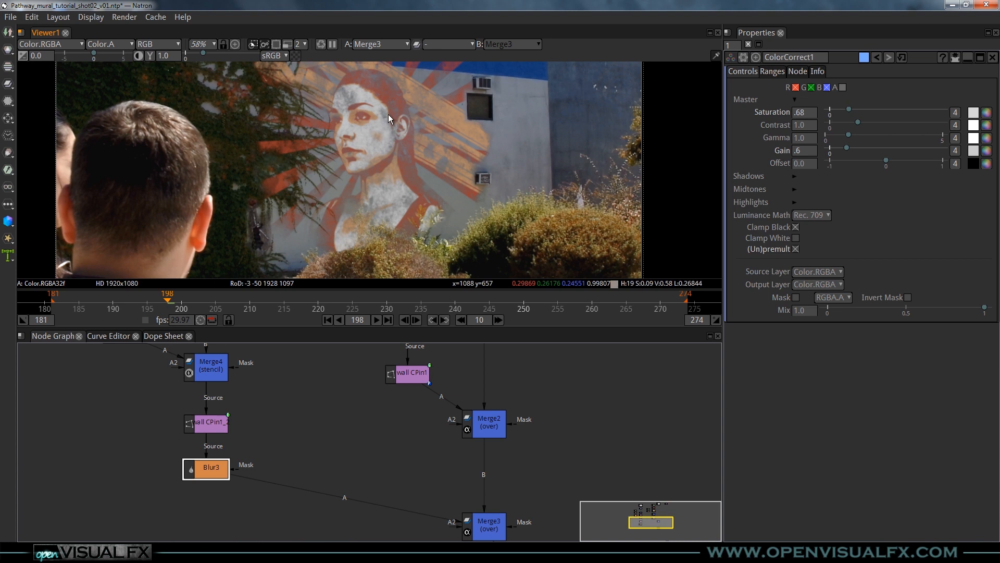
middle_click_drag(390, 115, 398, 167)
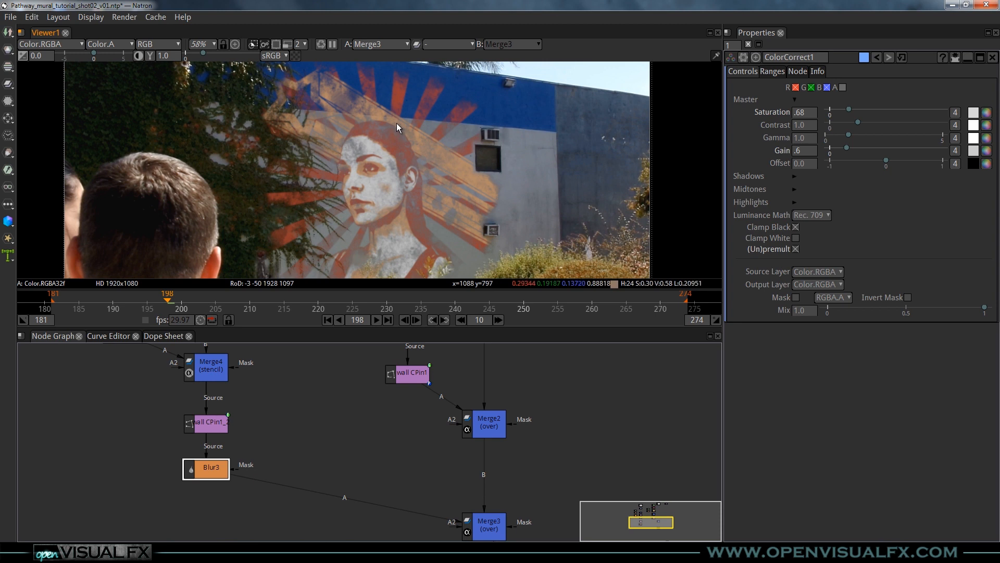
type(".72")
key("Return")
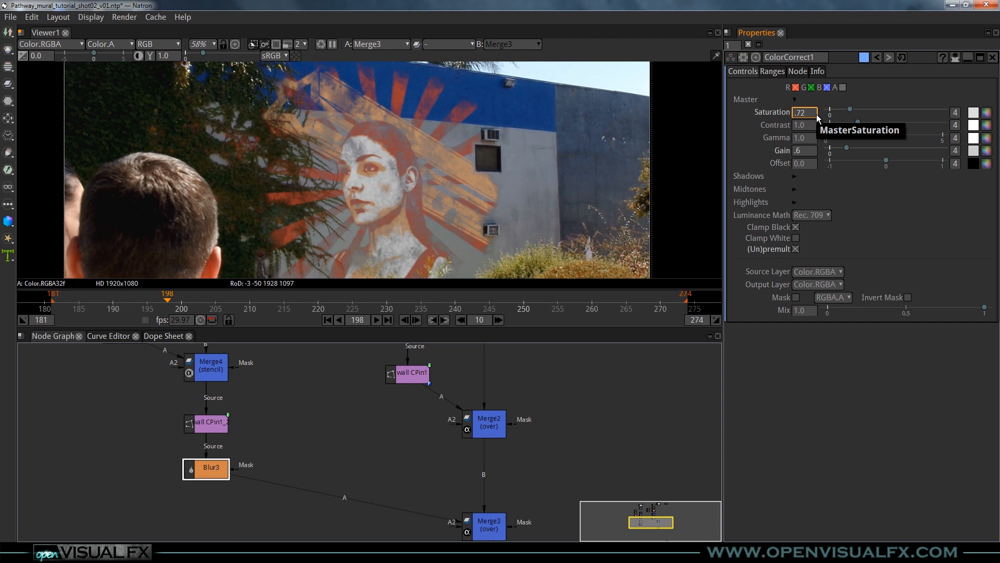
Examine the Merge3 composite closely, checking how the color-corrected mural sits against the wall, ivy and bushes
left_click(257, 429)
middle_click_drag(361, 443, 337, 402)
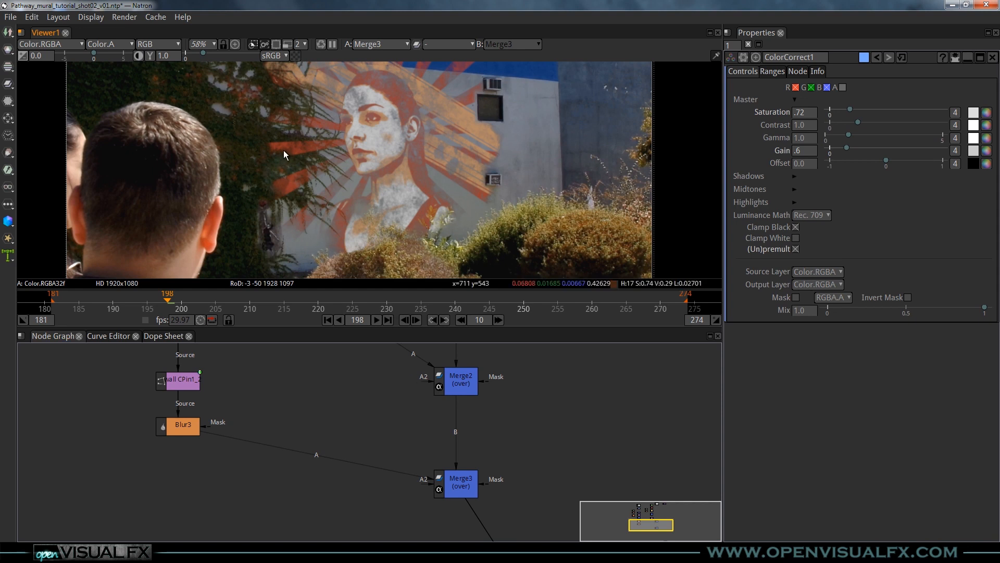
middle_click_drag(304, 122, 327, 171)
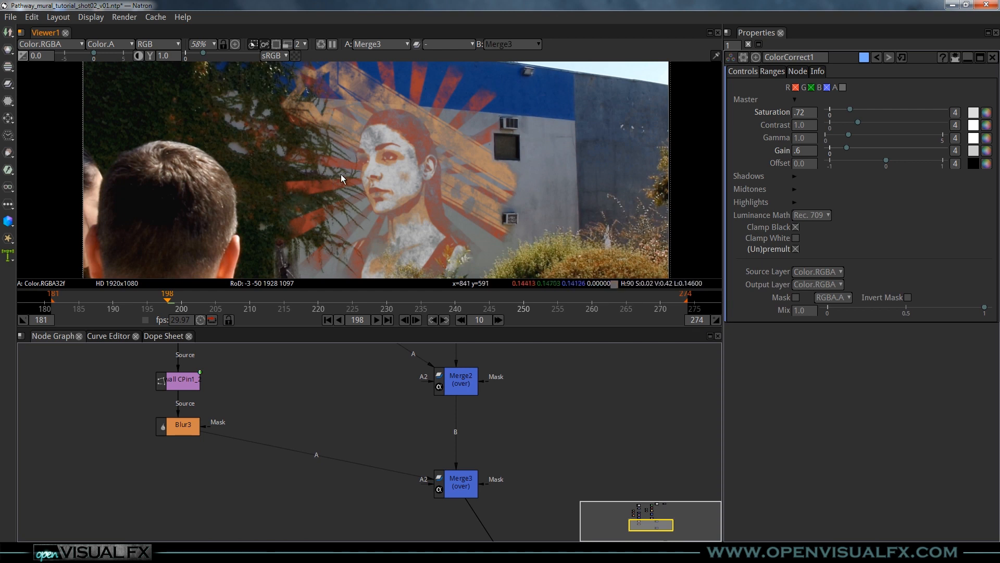
scroll(313, 196, "up", 1)
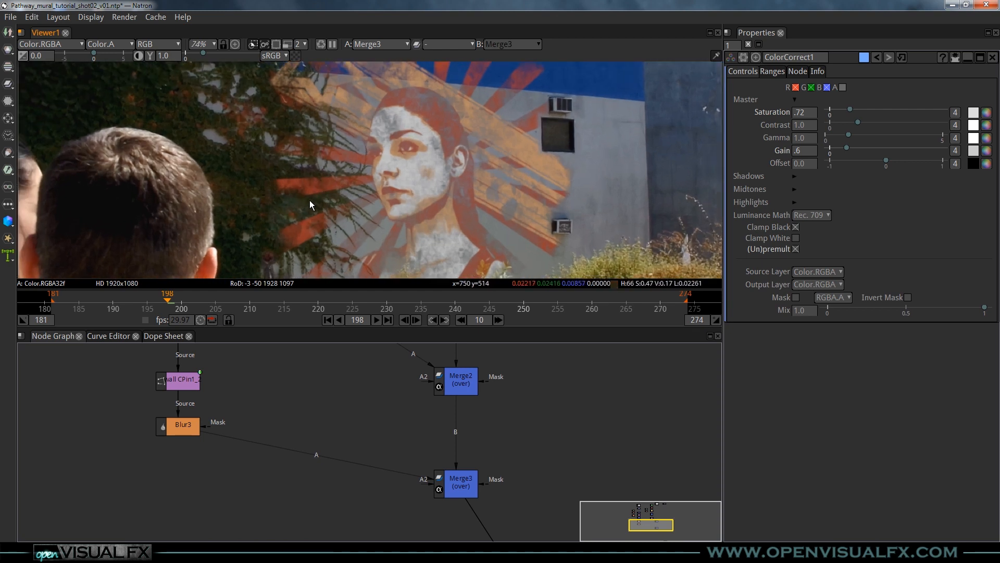
scroll(317, 195, "up", 1)
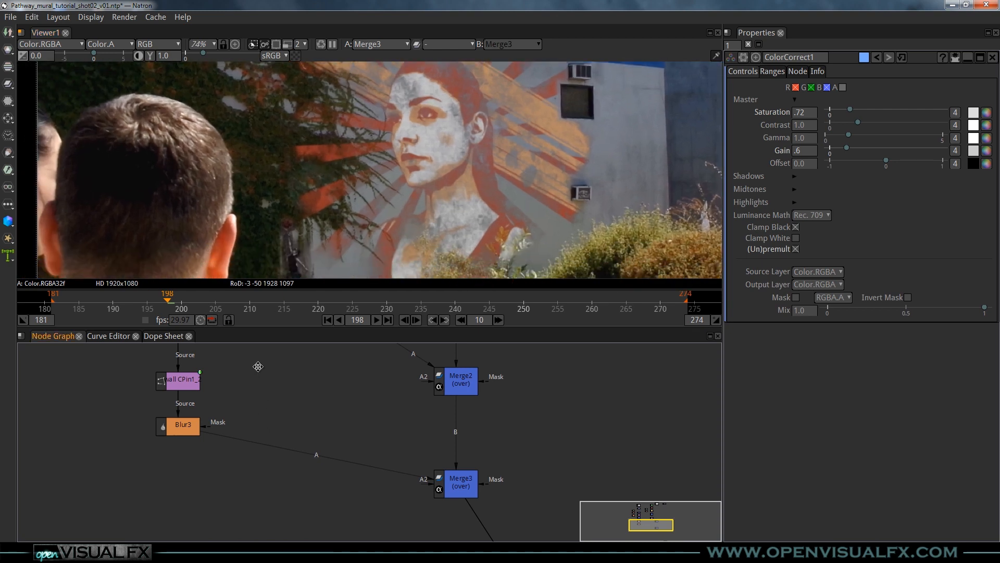
middle_click_drag(257, 366, 279, 478)
scroll(260, 396, "down", 1)
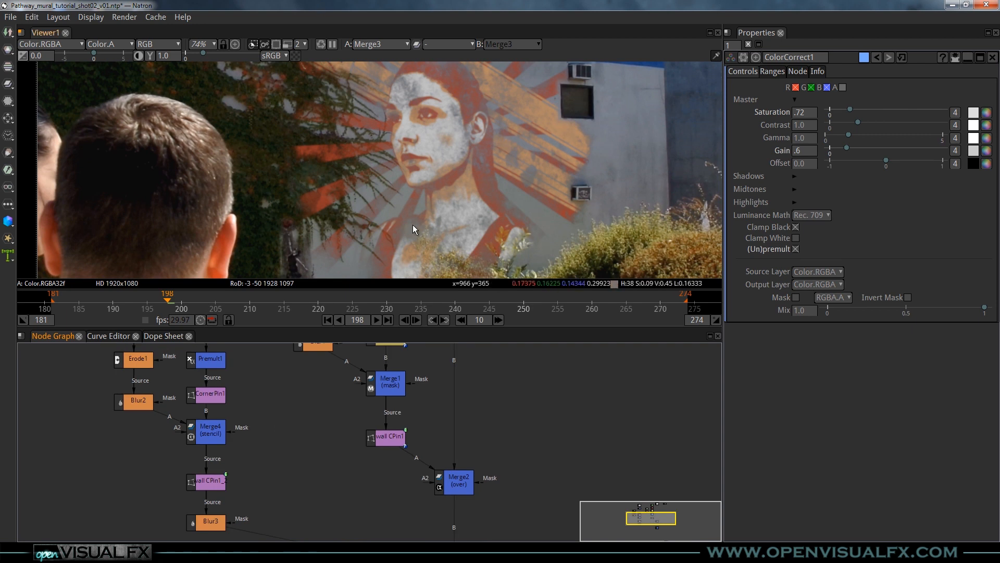
middle_click_drag(253, 431, 249, 475)
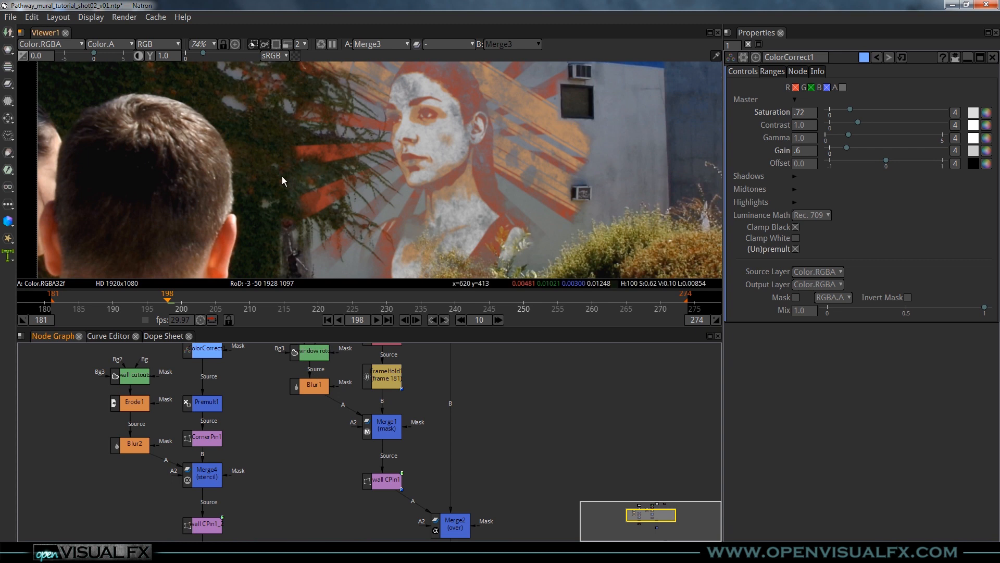
scroll(395, 111, "down", 2)
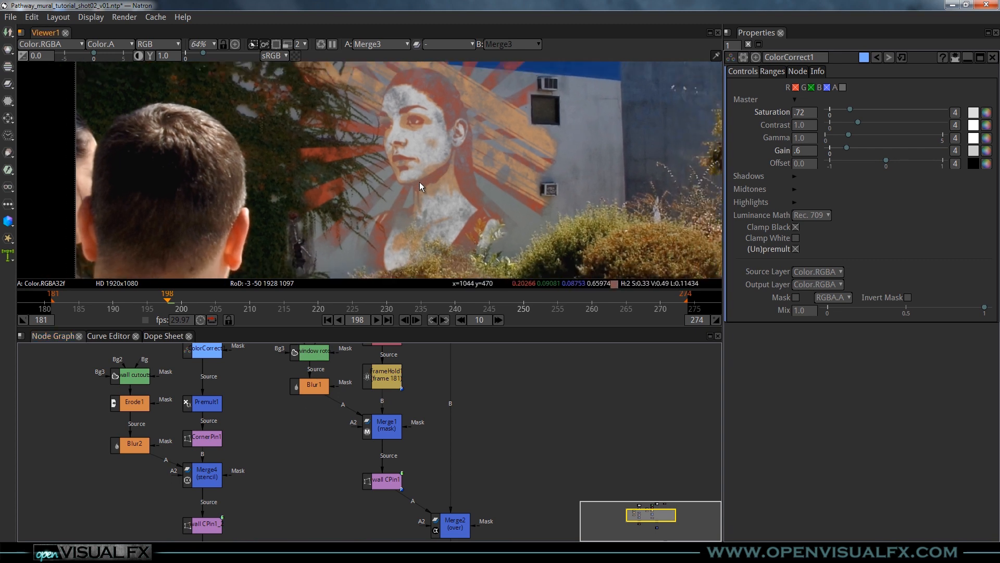
middle_click_drag(420, 182, 380, 183)
mouse_move(506, 439)
middle_mouse_down()
mouse_move(474, 393)
mouse_move(498, 457)
middle_mouse_up()
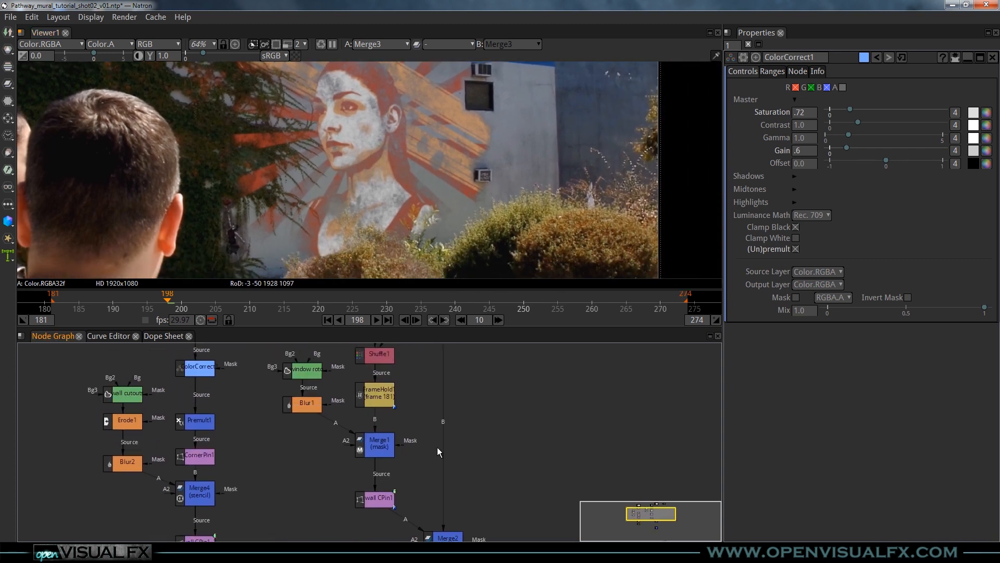
View the alpha channels of the wall cutouts roto, the window roto and the Blur1 node beneath it
left_click(131, 393)
key("1")
key("a")
scroll(451, 149, "down", 1)
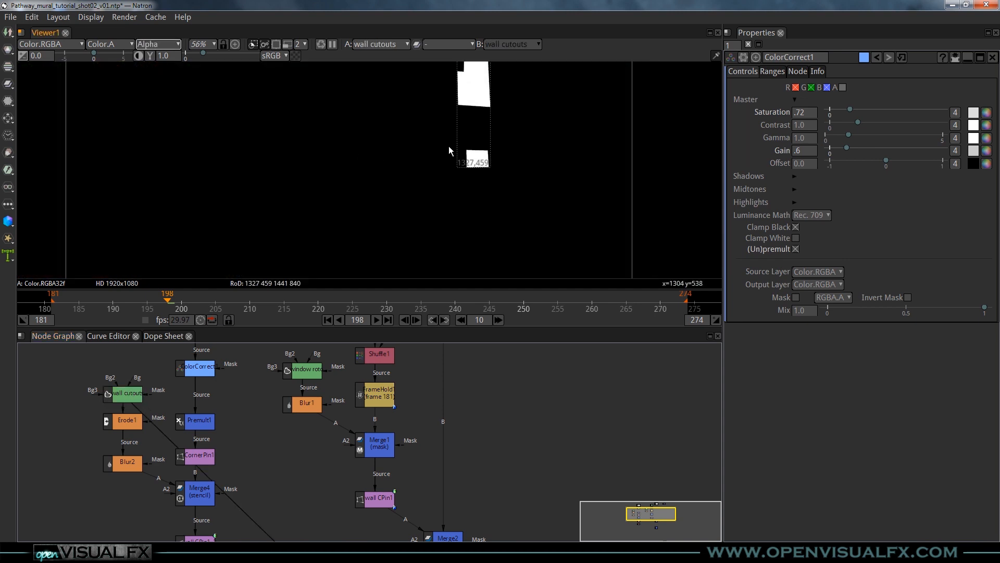
middle_click_drag(451, 149, 422, 179)
left_click(308, 370)
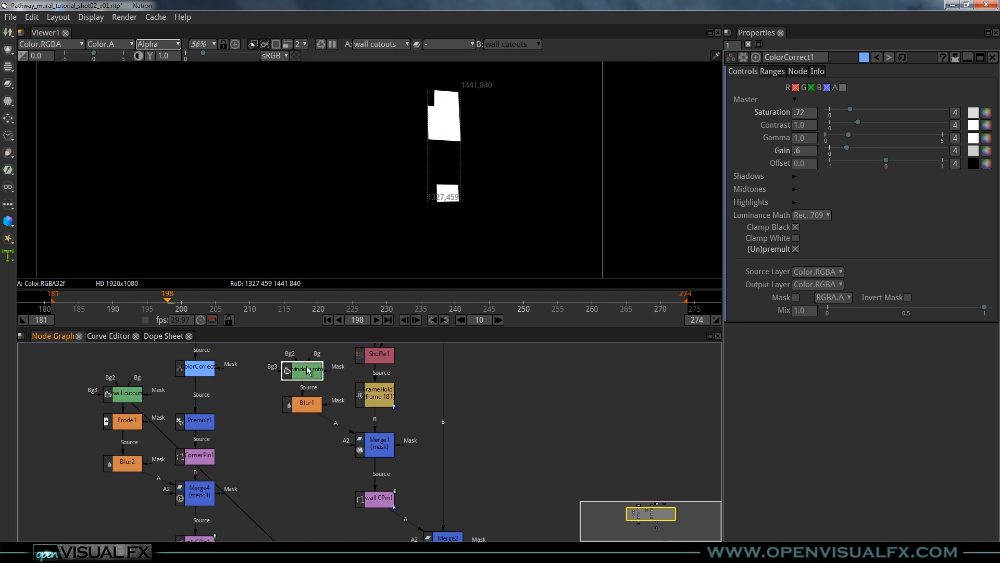
key("1")
left_click(302, 406)
key("1")
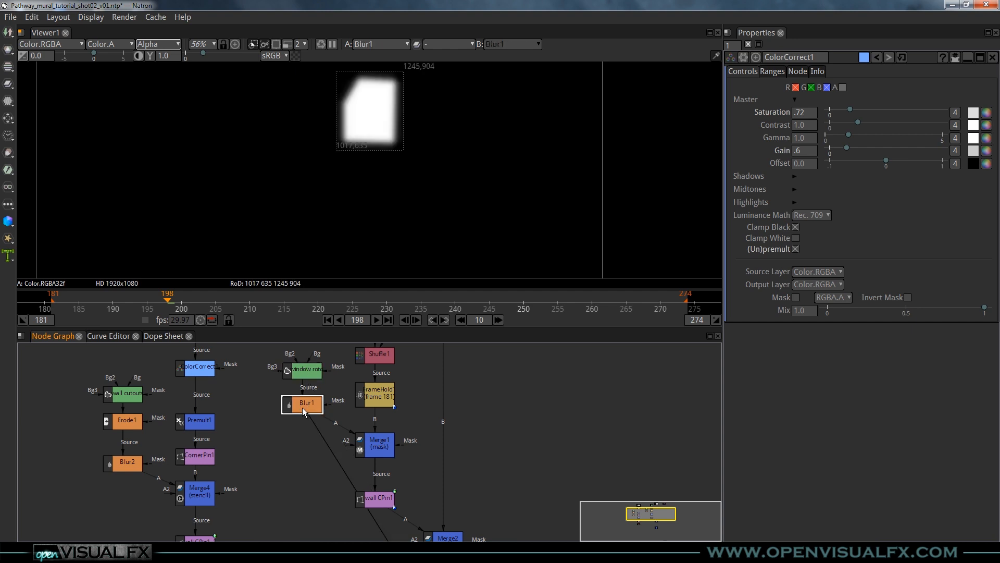
View Blur2's alpha and move the Blur2 node slightly closer beneath Erode1
left_click(128, 464)
key("1")
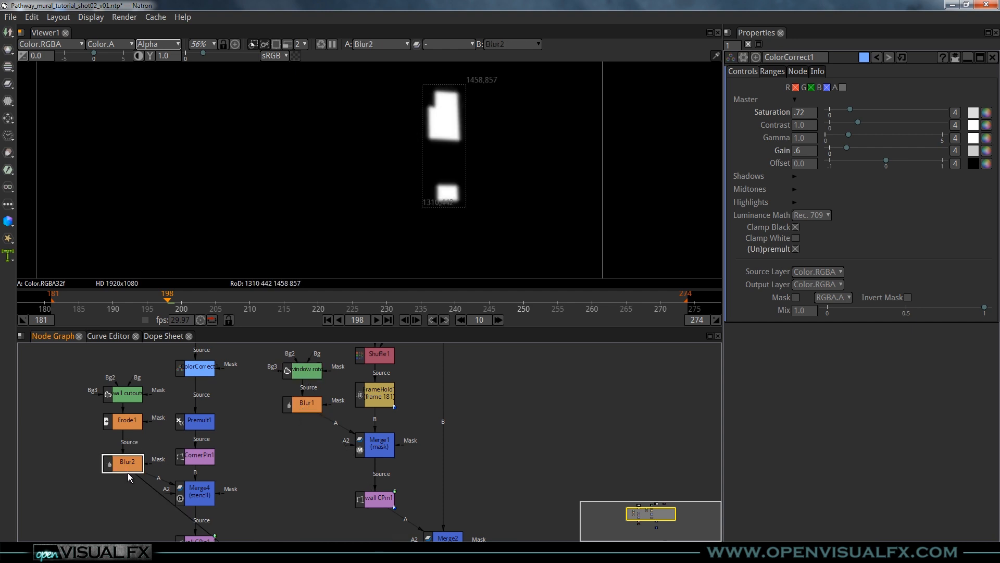
left_click_drag(128, 457, 129, 449)
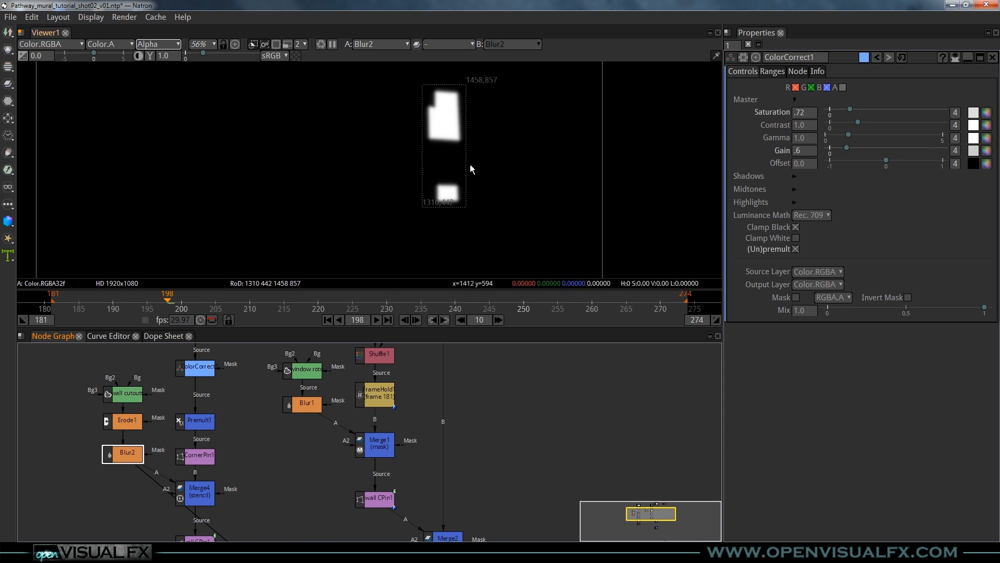
View Merge2's output, switching between its alpha channel and full color to check the cleaned-up plate
middle_click_drag(317, 488, 260, 392)
middle_click_drag(341, 493, 310, 425)
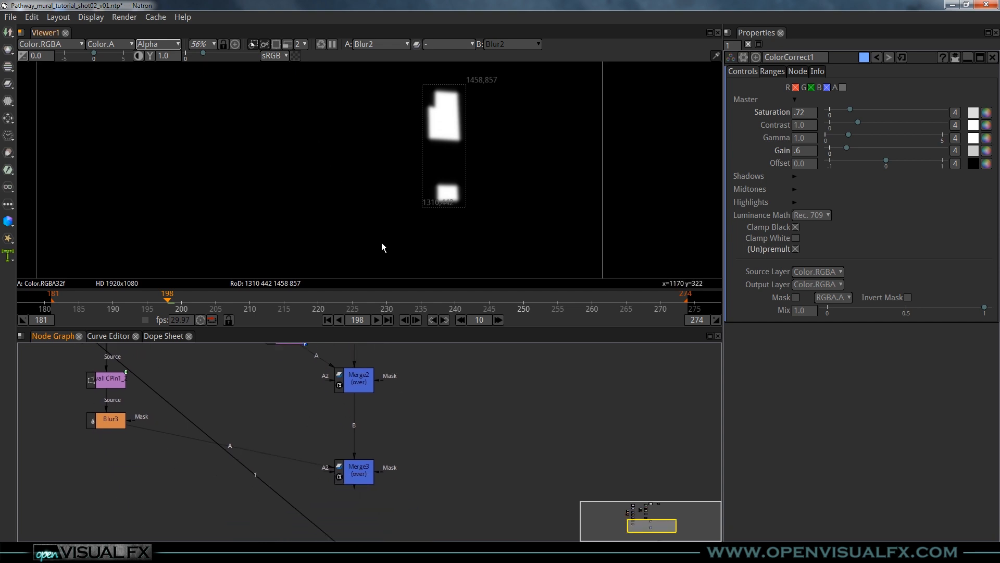
left_click(359, 386)
key("1")
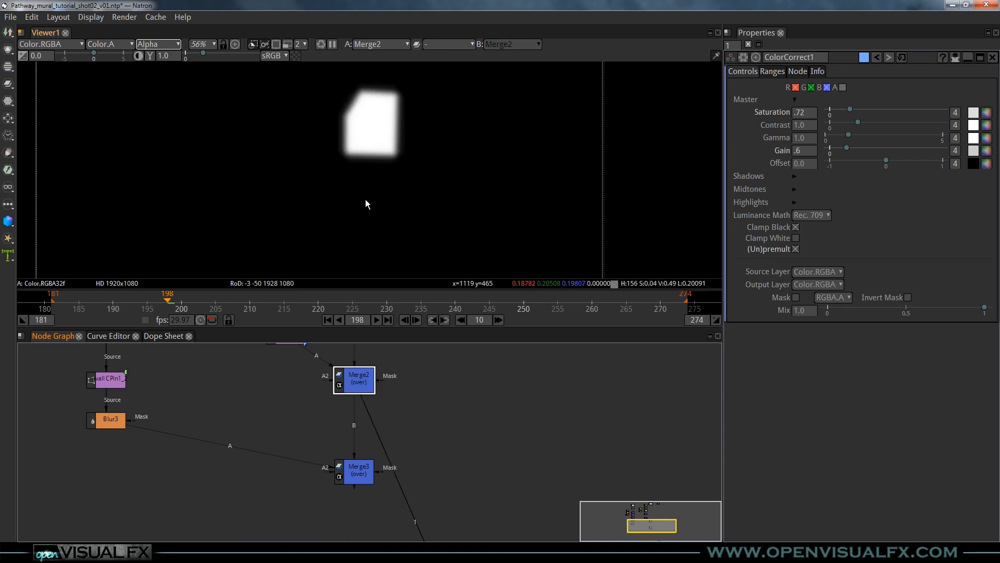
key("a")
middle_click_drag(323, 189, 398, 169)
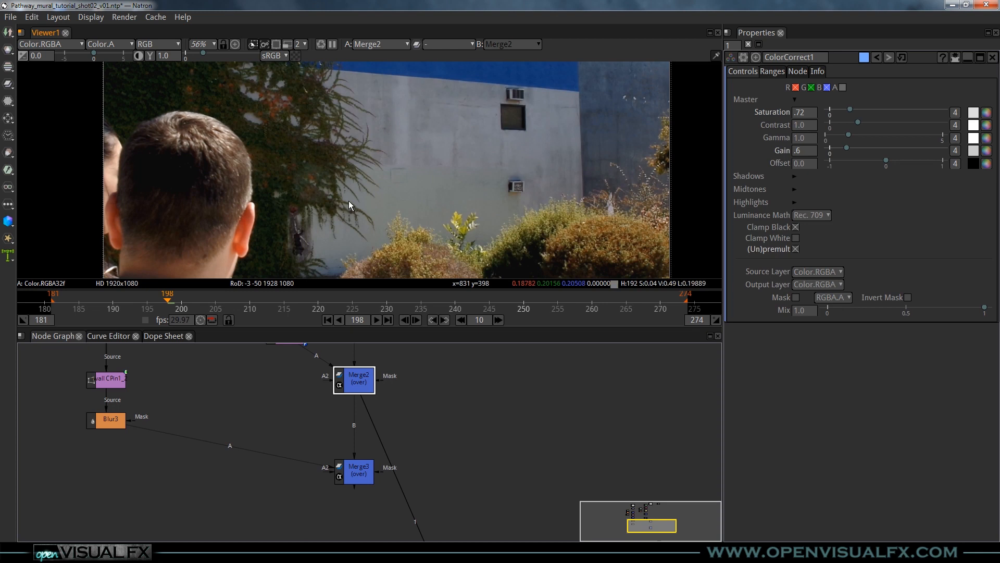
key("a")
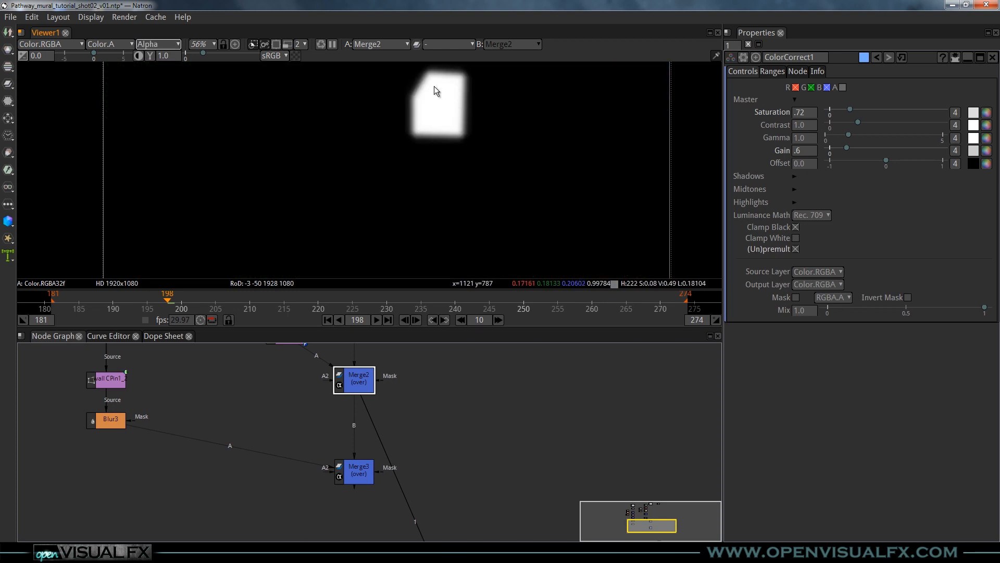
middle_click_drag(380, 350, 406, 452)
scroll(407, 452, "down", 2)
middle_click_drag(420, 381, 391, 405)
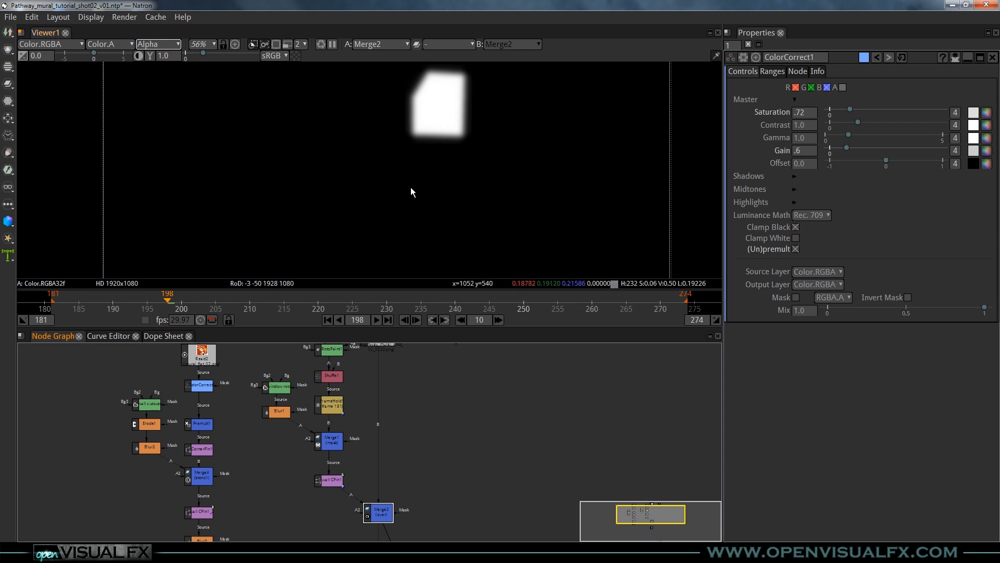
key("a")
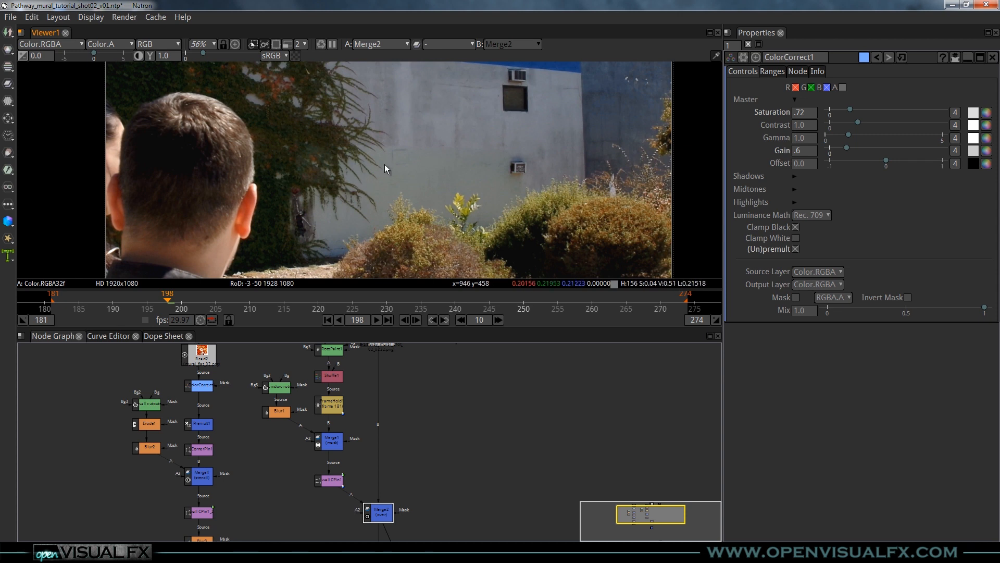
Examine Merge2's red channel around the bushes and ivy for contrast against the wall
middle_click_drag(364, 162, 338, 154)
scroll(368, 185, "up", 1)
middle_click_drag(375, 184, 356, 174)
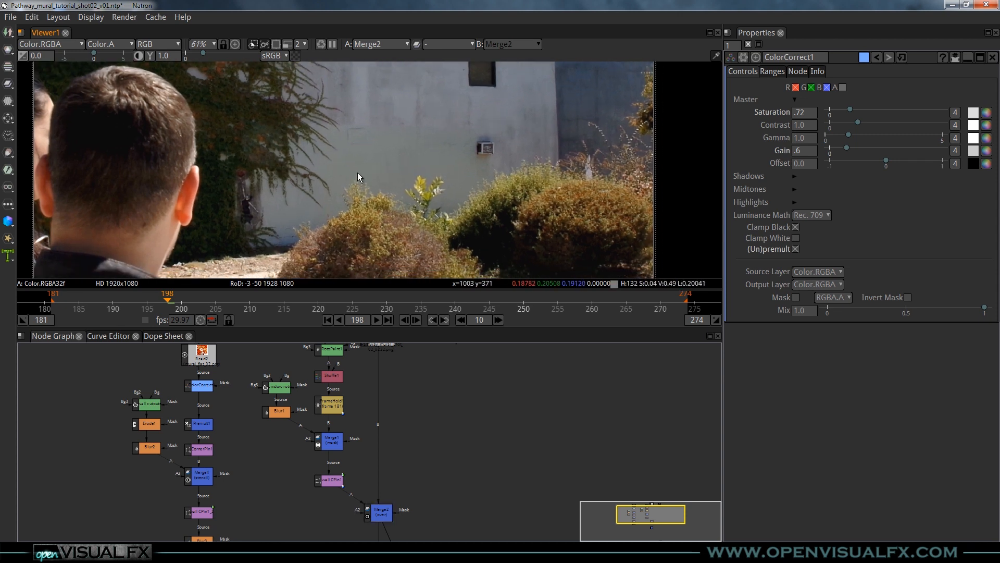
key("r")
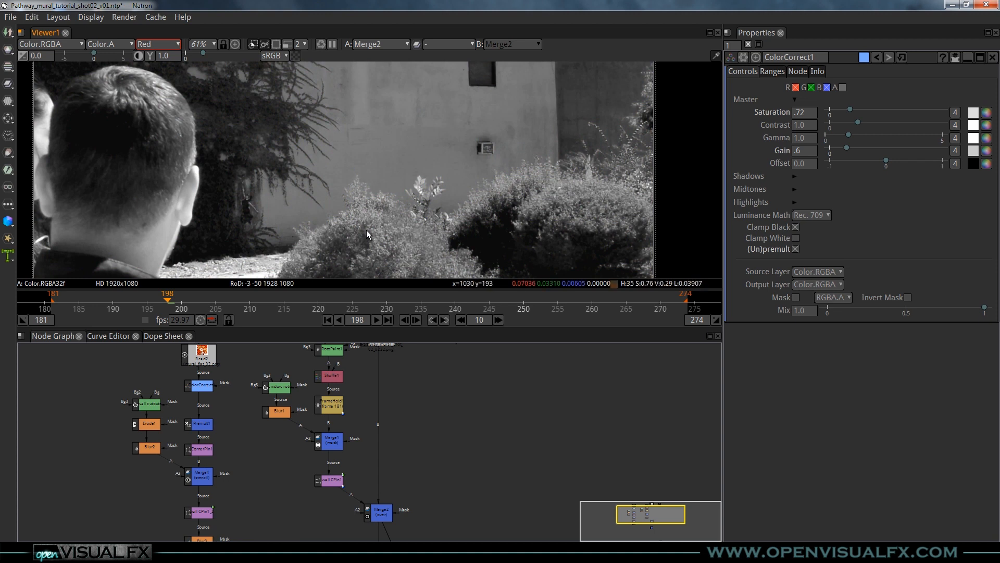
right_click(321, 124)
left_click(348, 142)
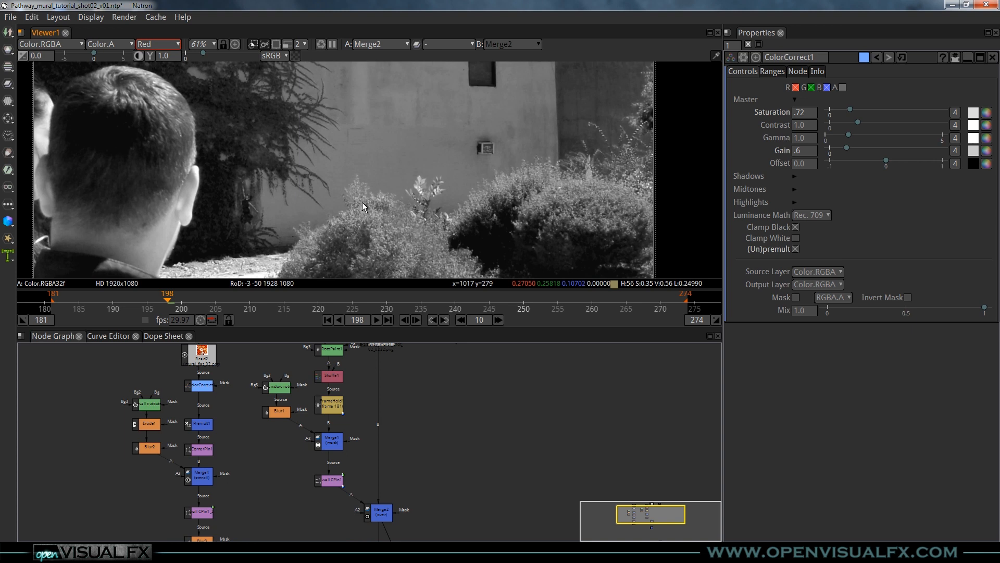
scroll(365, 200, "up", 4)
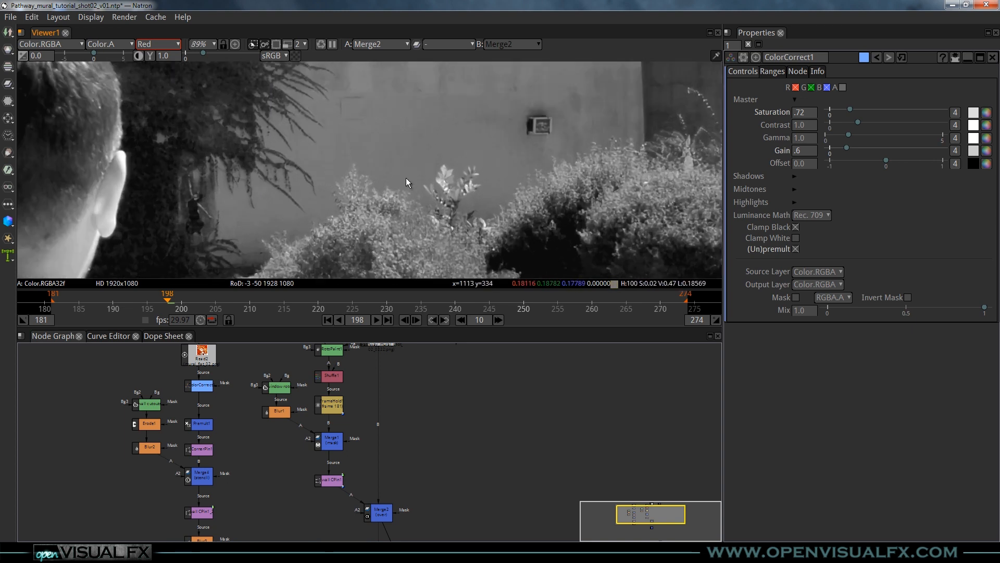
scroll(399, 224, "down", 5)
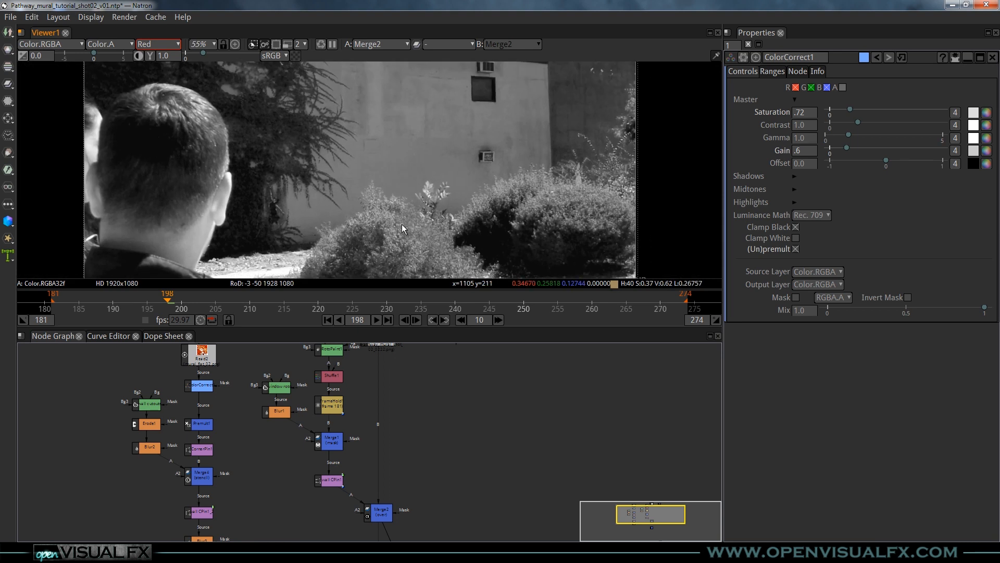
Examine Merge2's green and blue channels for separation between the foreground bushes and the wall
key("g")
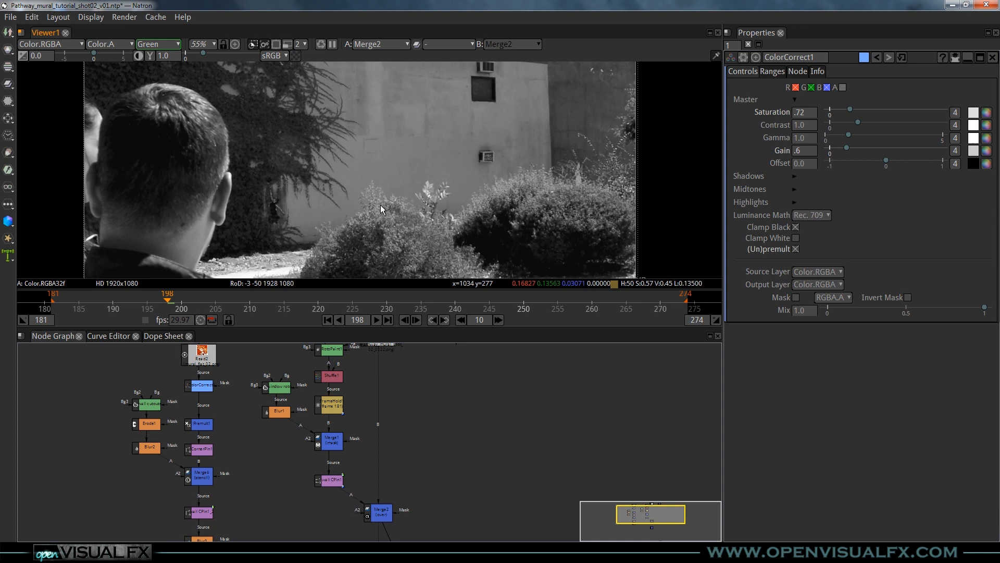
scroll(385, 211, "up", 2)
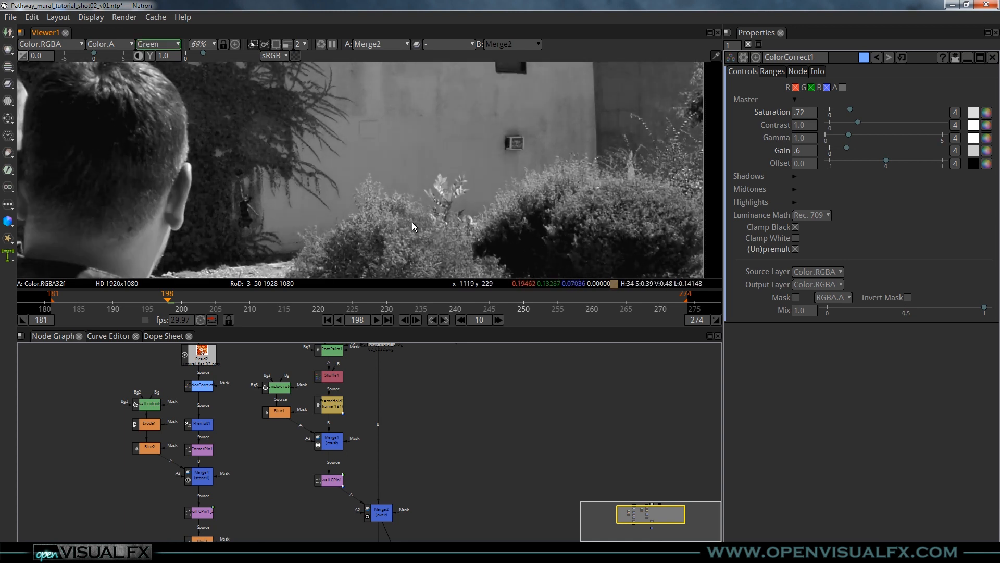
key("b")
scroll(422, 199, "down", 1)
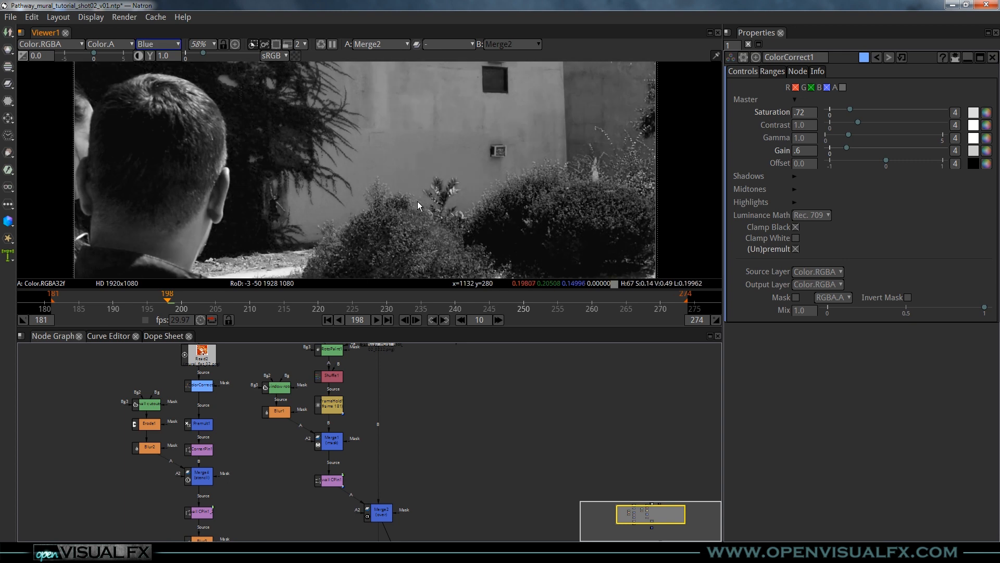
scroll(436, 190, "up", 1)
scroll(432, 189, "up", 1)
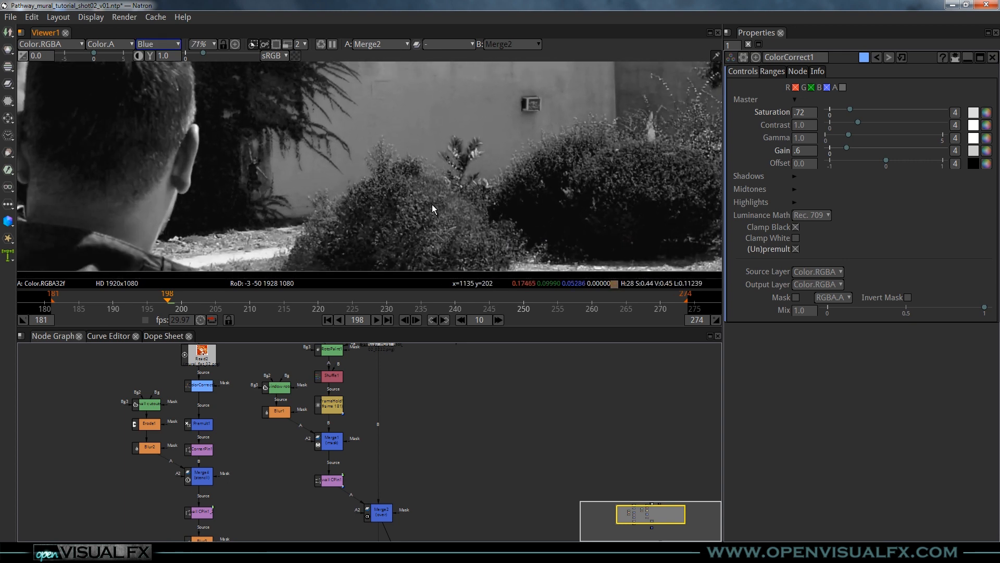
middle_click_drag(432, 194, 412, 243)
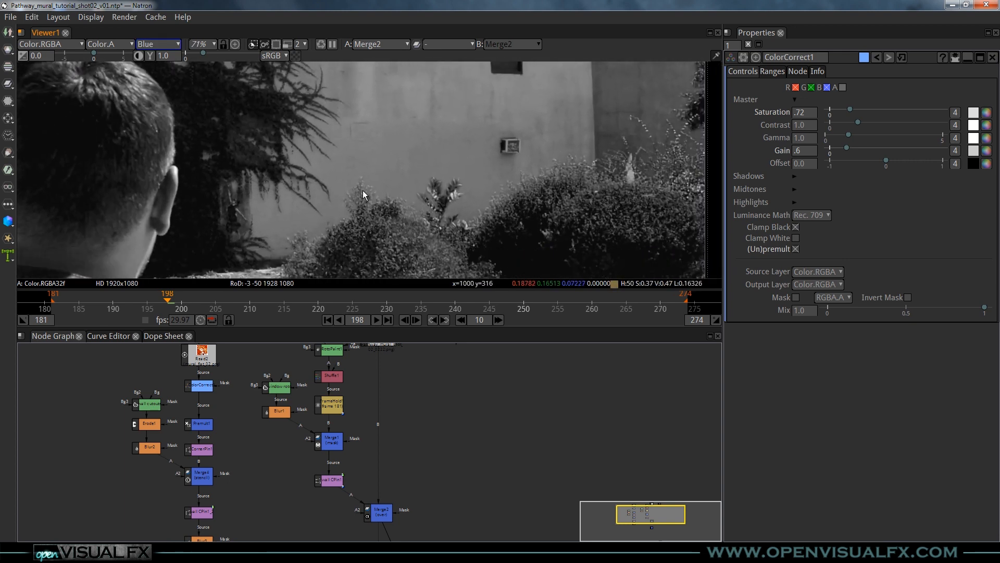
scroll(377, 218, "up", 3)
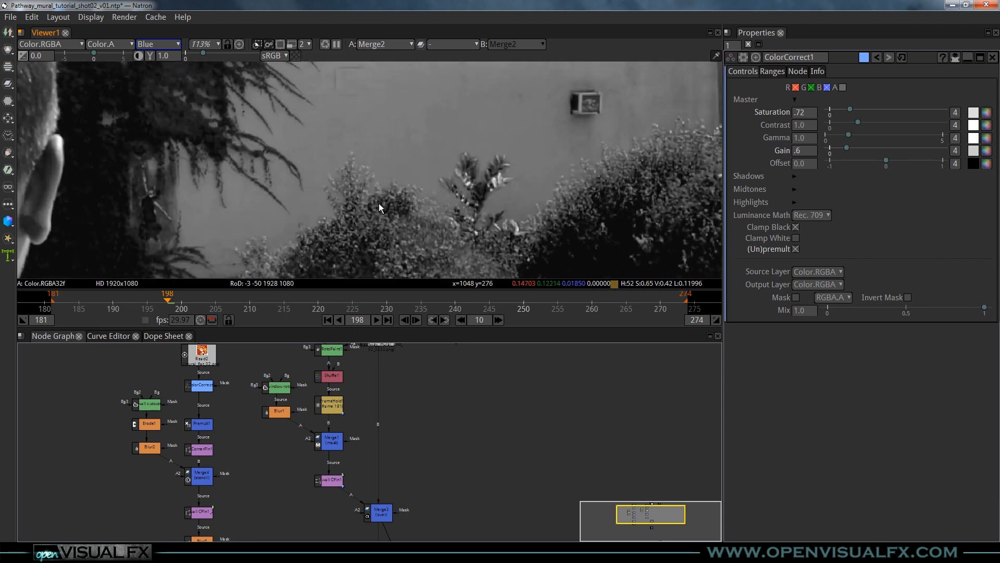
scroll(359, 210, "down", 2)
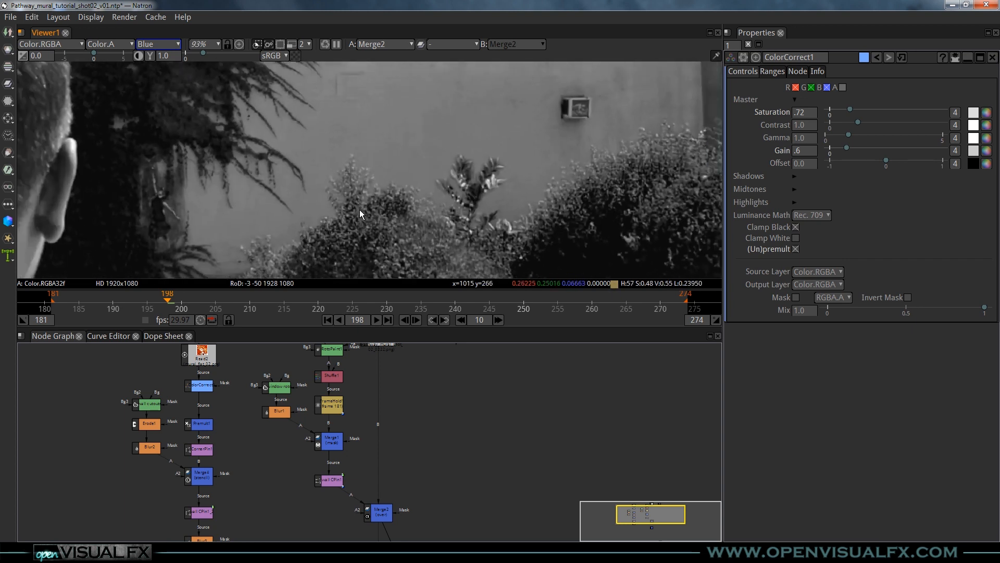
Compare Merge2's red and blue channels and return the viewer to full color
key("r")
key("b")
key("r")
key("b")
scroll(423, 216, "down", 2)
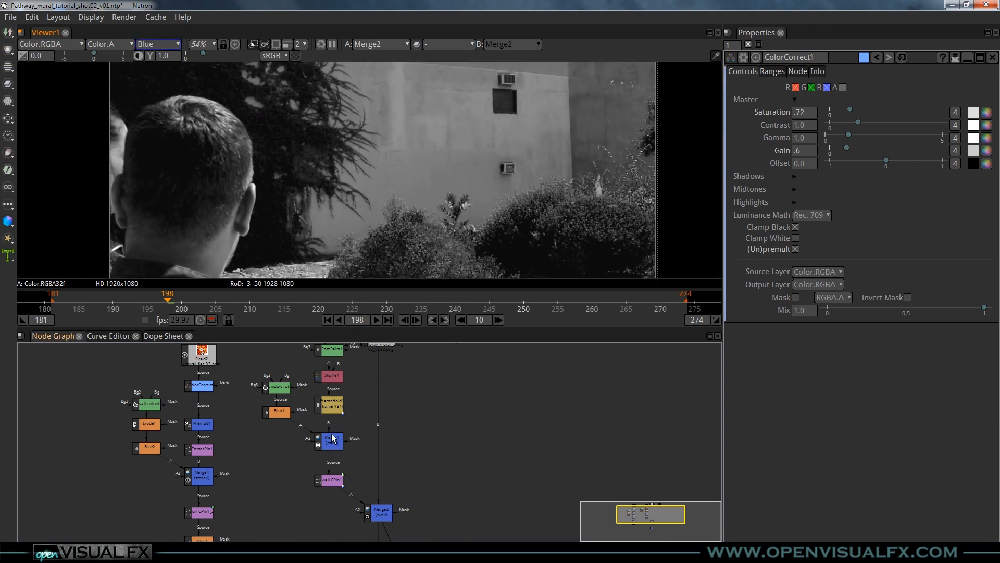
middle_click_drag(442, 503, 433, 435)
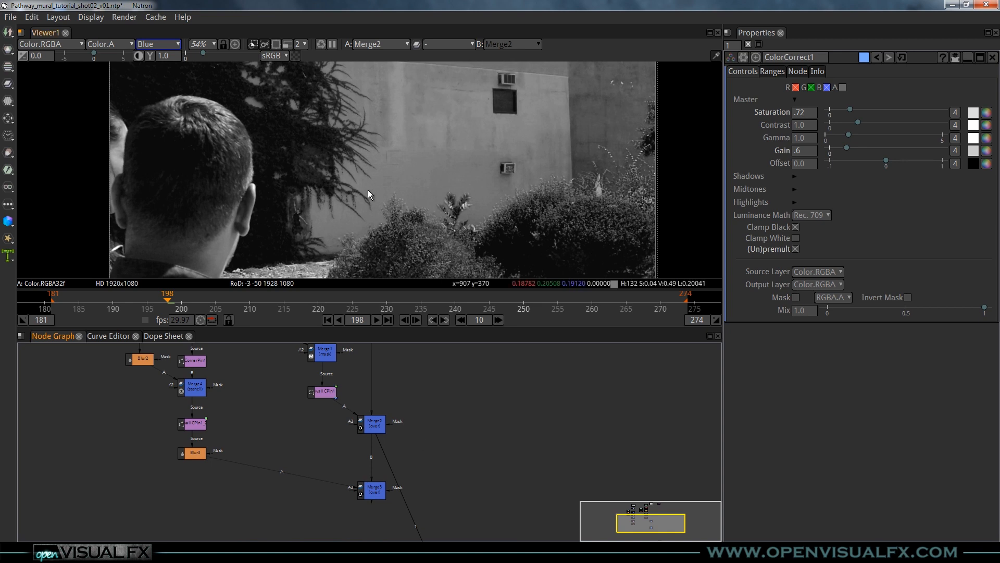
key("b")
middle_click_drag(410, 198, 388, 209)
Move Merge3 farther down below Merge2 to open up space between the two merges
middle_click_drag(430, 428, 421, 404)
left_click_drag(369, 473, 366, 508)
left_click(386, 477)
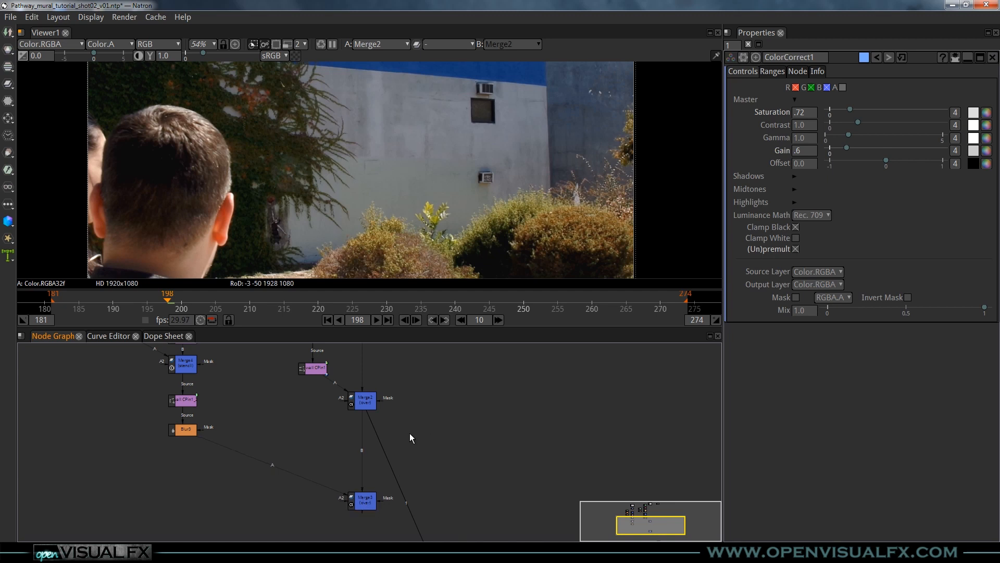
middle_click_drag(410, 433, 448, 404)
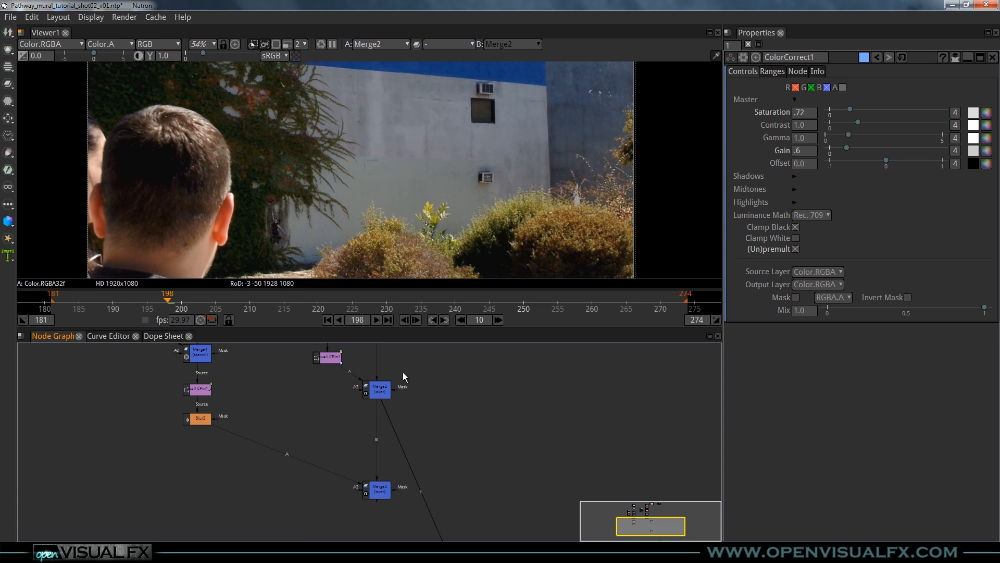
Open the existing Shuffle1 node's settings to review its channel assignments
middle_click_drag(403, 373, 417, 475)
middle_click_drag(373, 432, 382, 479)
left_click(355, 411)
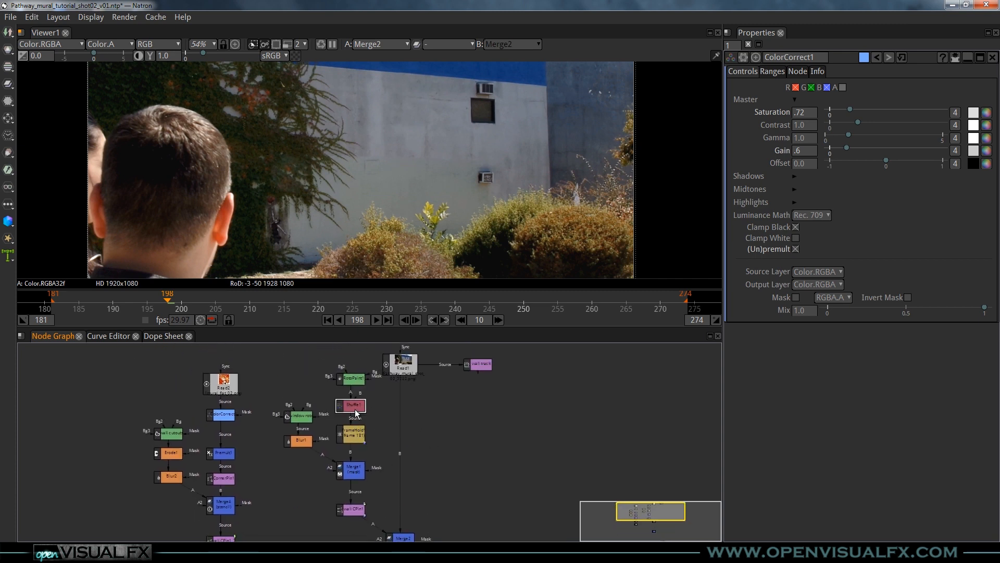
double_click(355, 410)
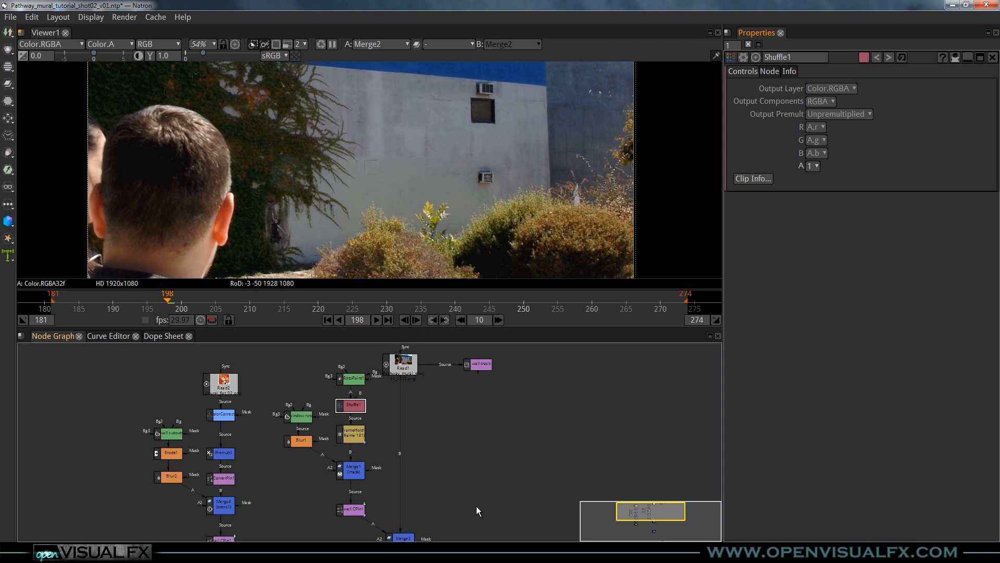
Add a Shuffle node beside Merge2 and connect its A input to Merge2's output
middle_click_drag(477, 508, 432, 440)
key("Tab")
type("shuf")
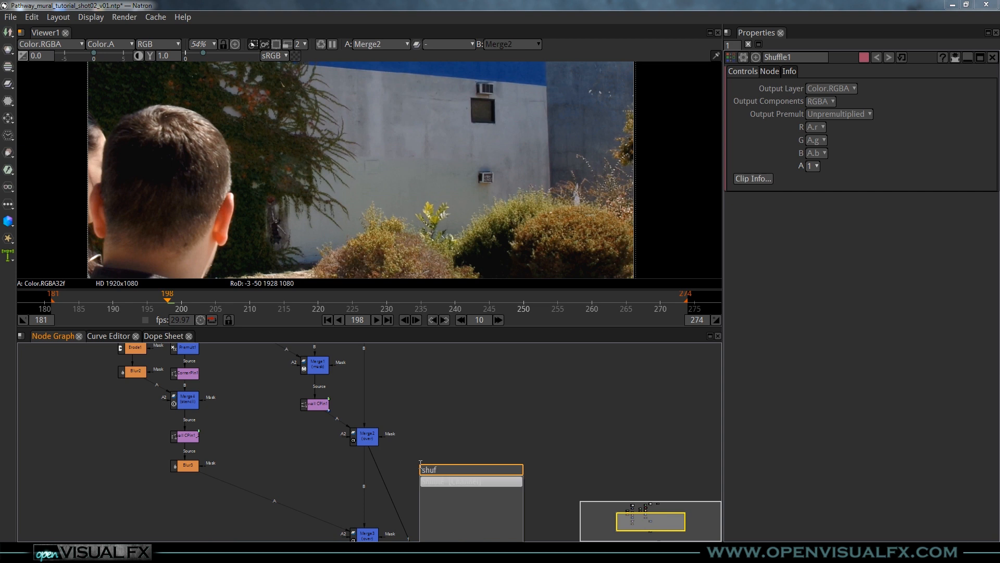
key("Return")
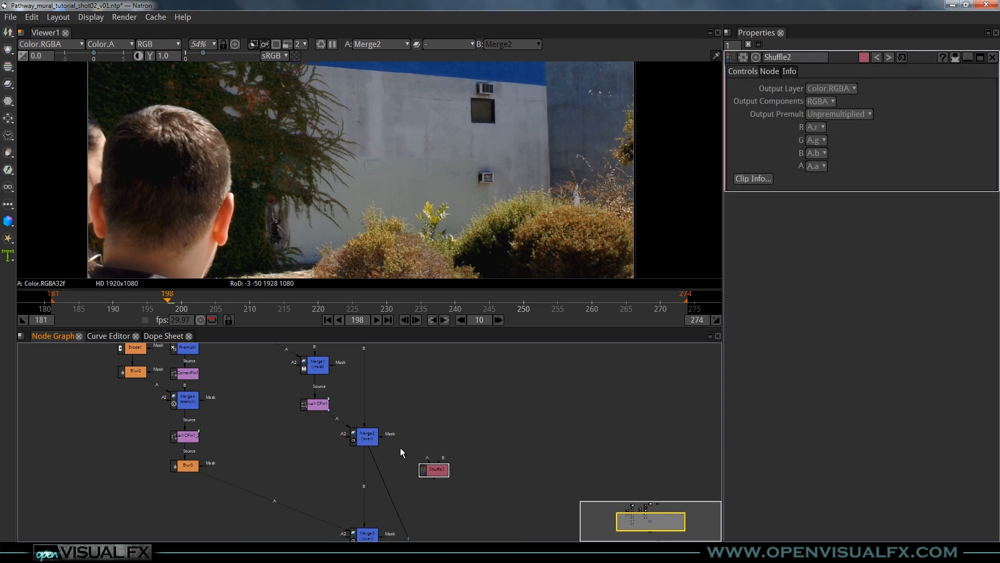
left_click_drag(428, 459, 372, 442)
middle_click_drag(384, 468, 401, 424)
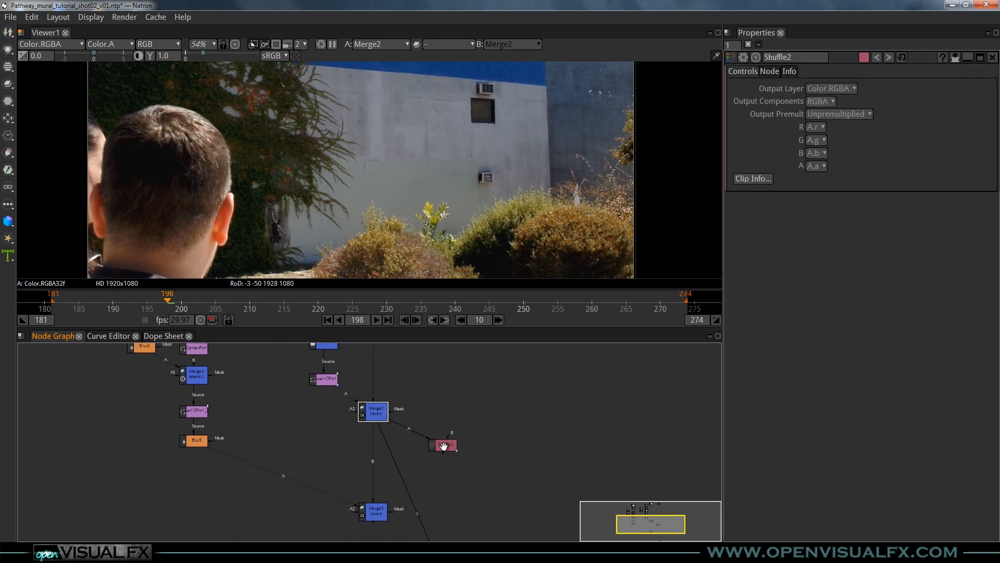
left_click_drag(444, 446, 421, 441)
Display Shuffle2's output, check its alpha channel, and return the viewer to full color
key("1")
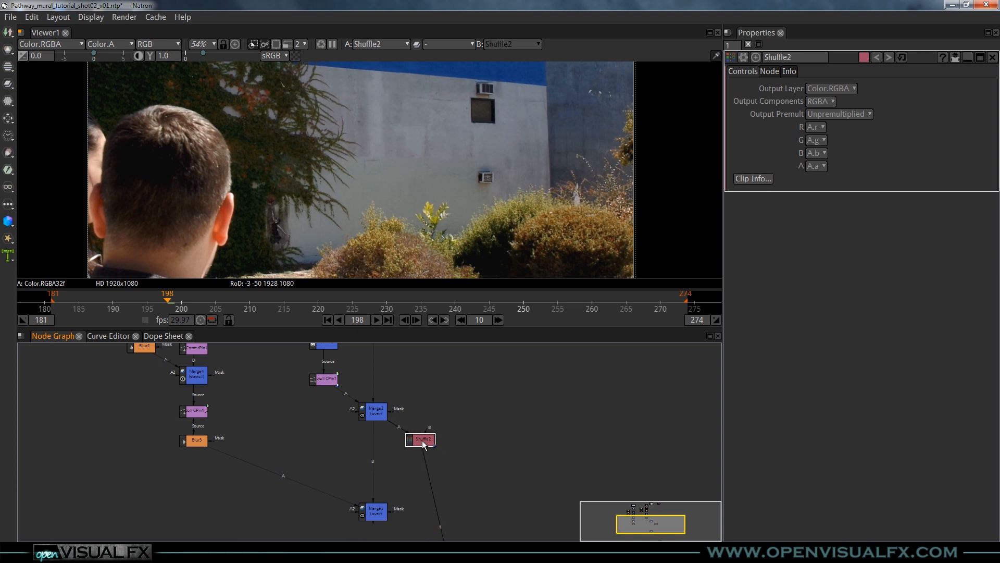
key("a")
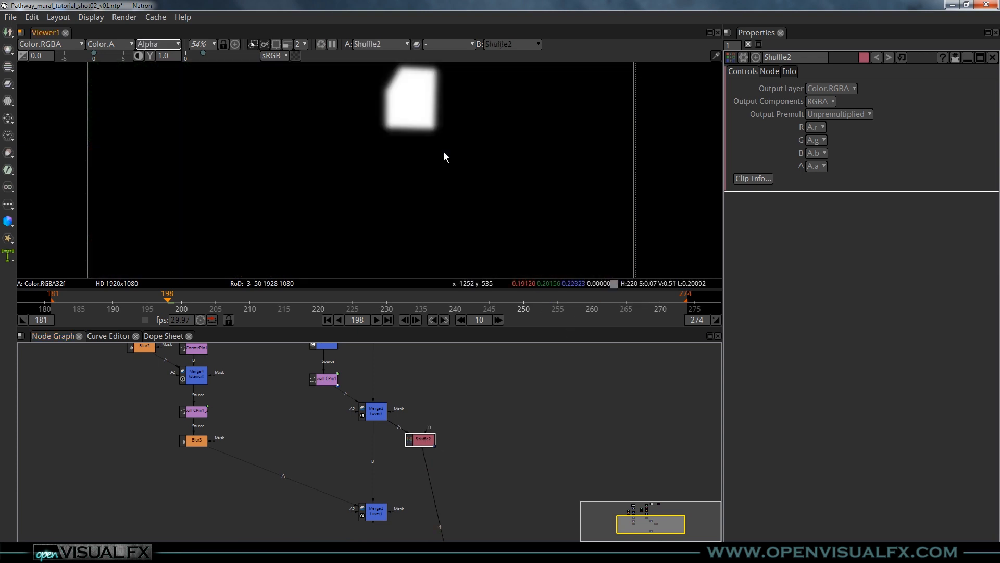
key("a")
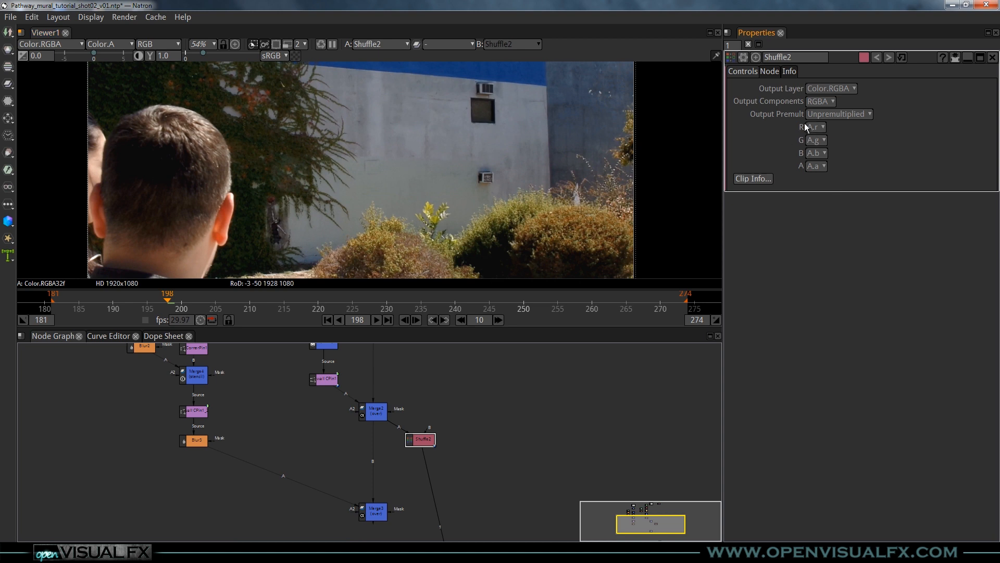
middle_click_drag(408, 470, 416, 473)
scroll(416, 473, "up", 3)
left_click_drag(447, 429, 432, 432)
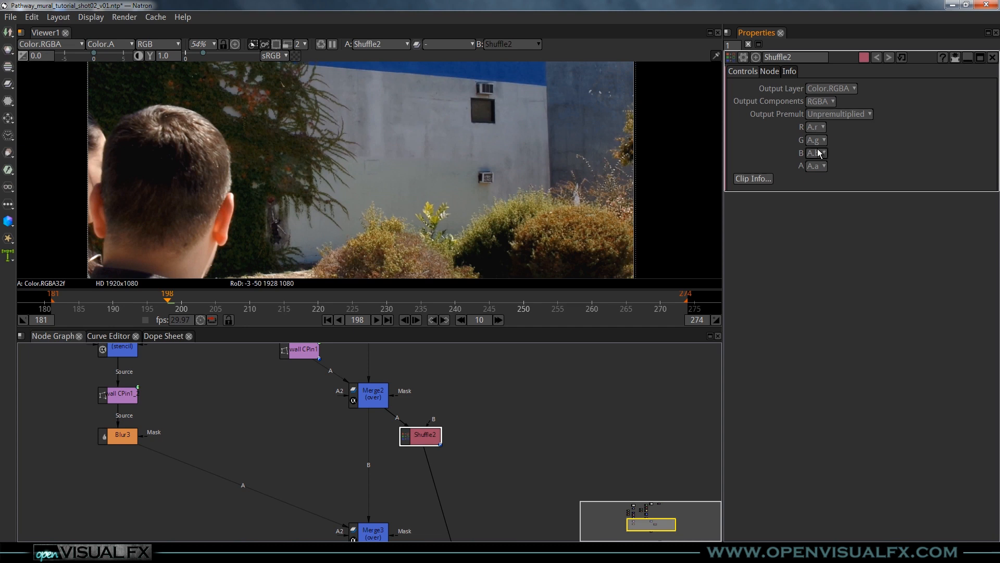
left_click_drag(434, 442, 436, 440)
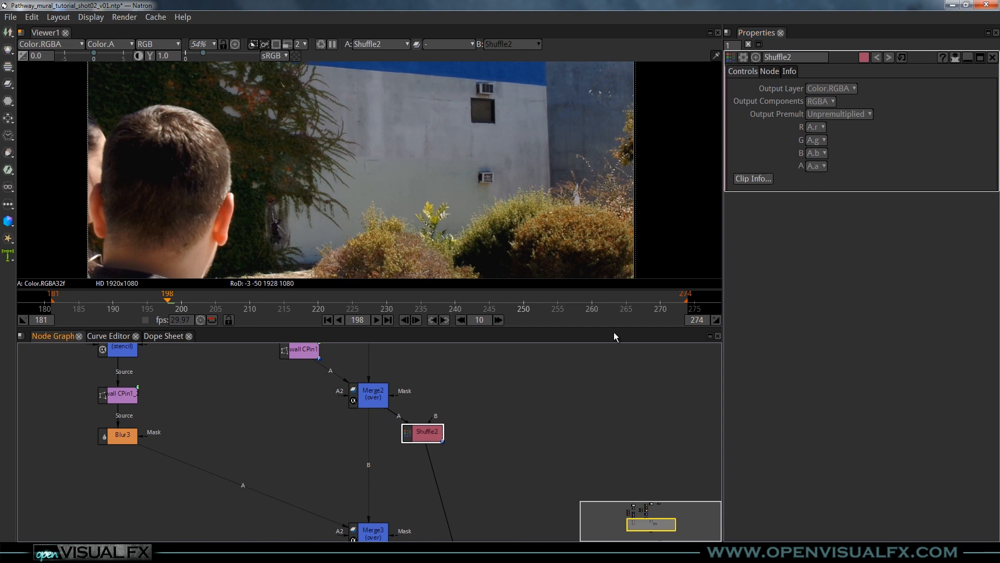
Set Shuffle2's alpha output to the blue channel A.b and display its alpha
left_click(820, 168)
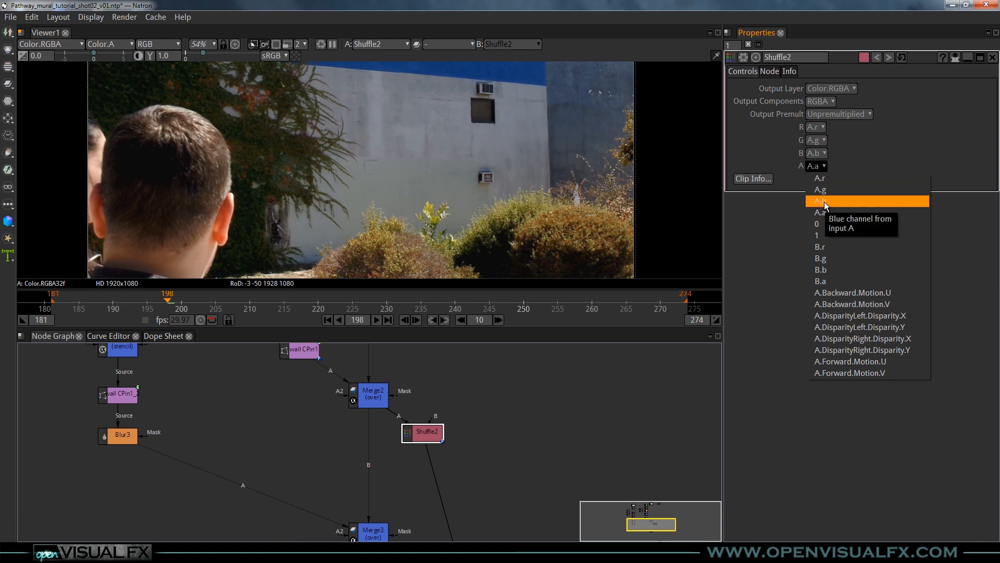
left_click(825, 203)
left_click_drag(425, 439, 423, 439)
key("a")
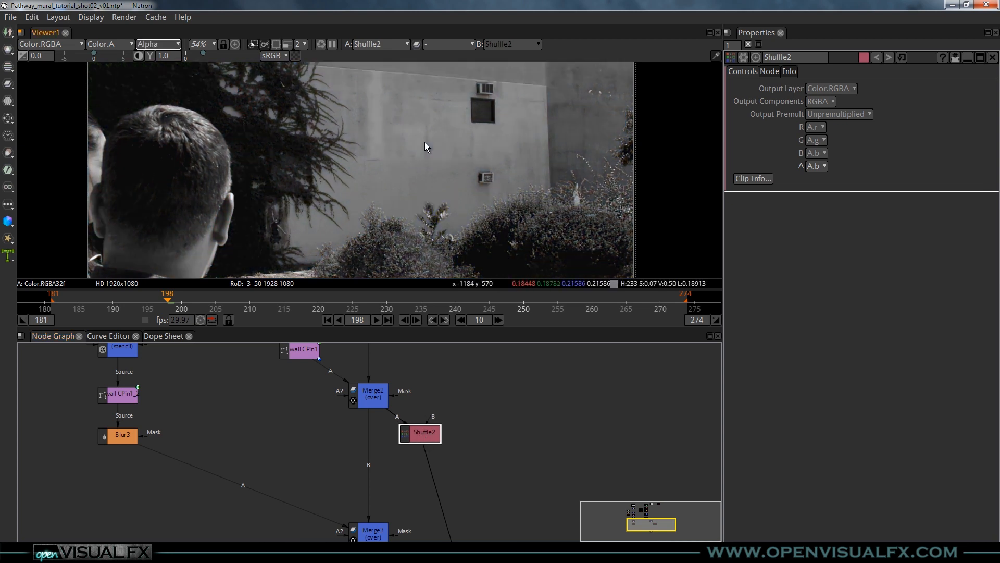
middle_click_drag(404, 208, 413, 180)
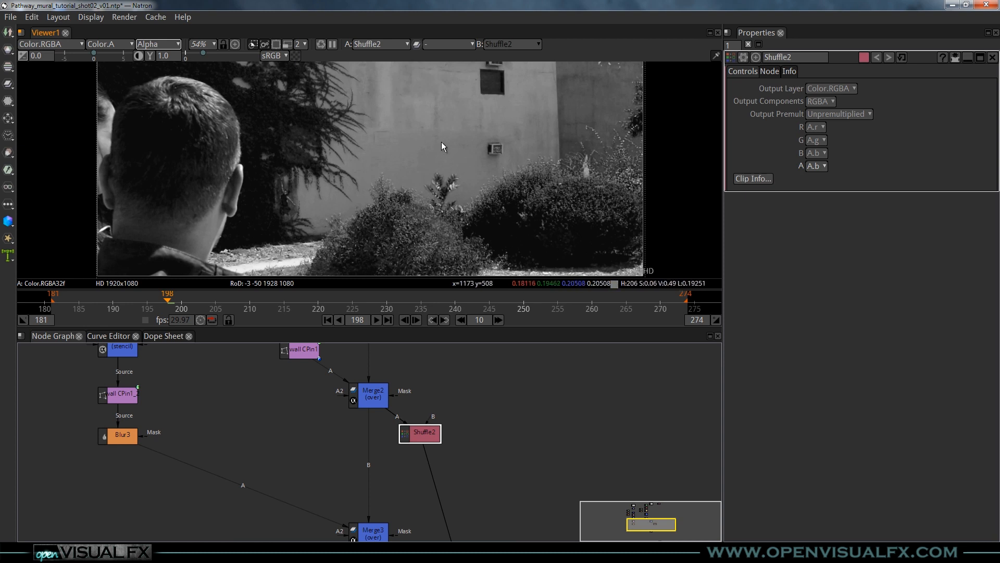
Add a Grade node after Shuffle2 and collapse its parameters from Black Point to Gamma into single values
left_click(423, 437)
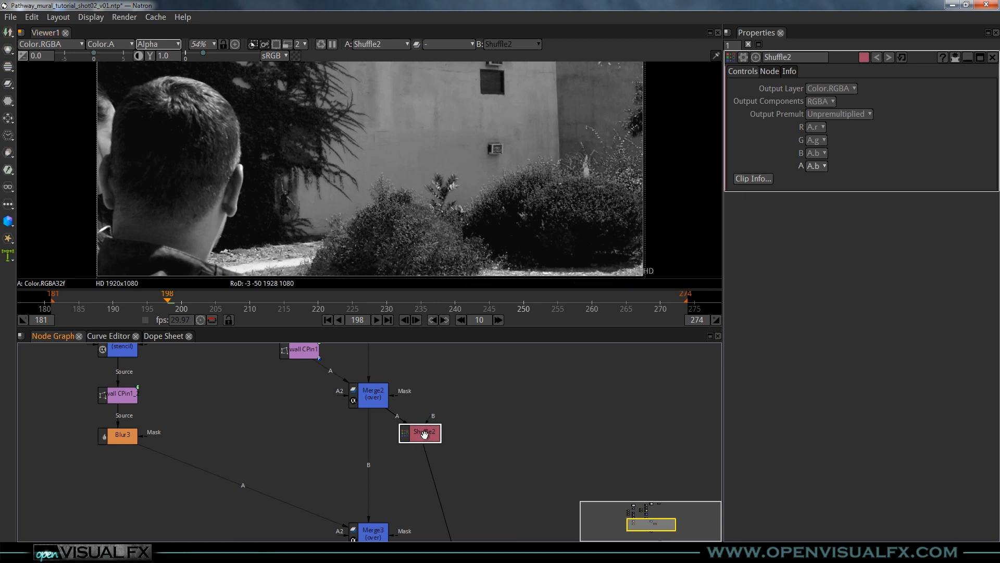
key("g")
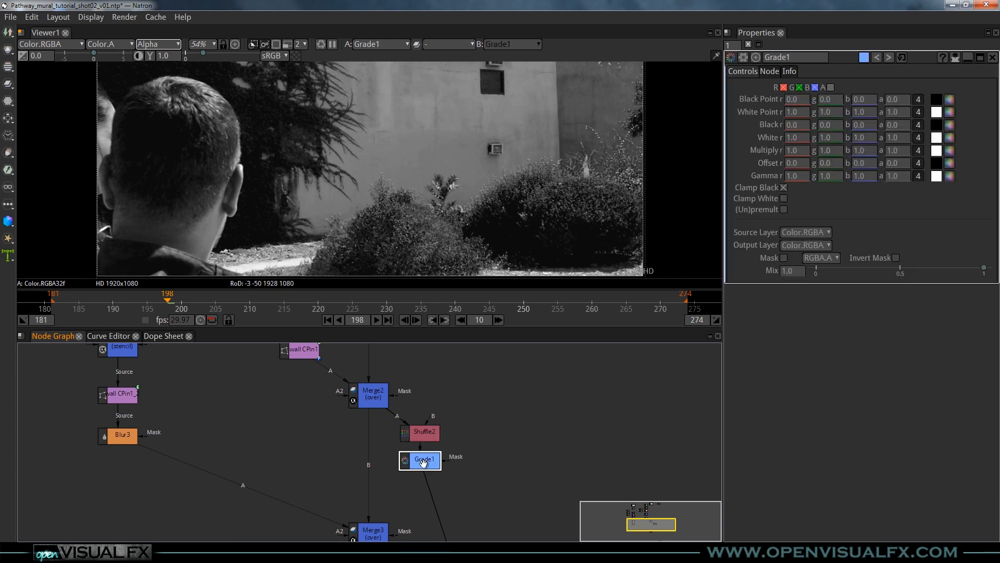
left_click(919, 99)
left_click(918, 112)
left_click(918, 125)
left_click(918, 137)
left_click(918, 150)
left_click(918, 163)
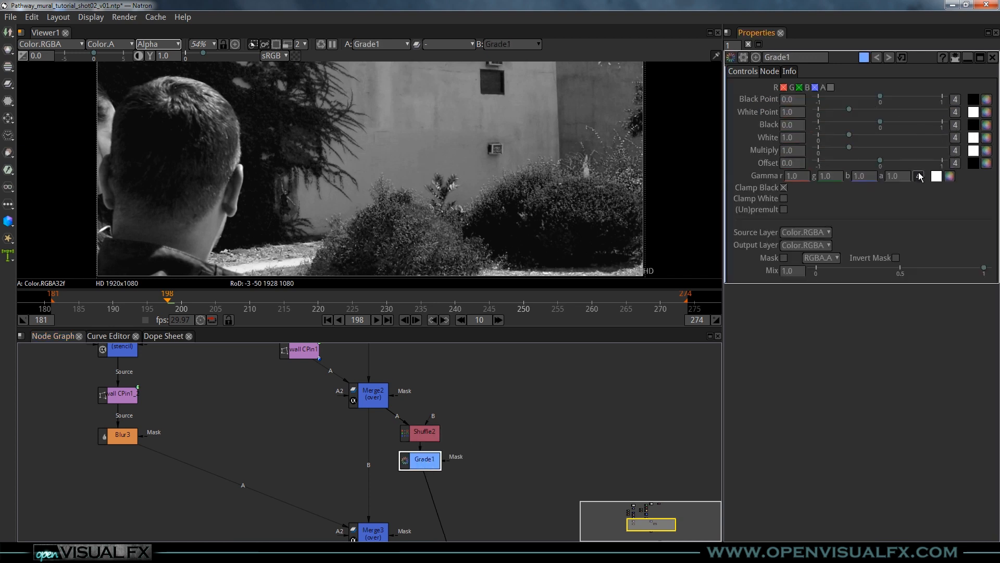
left_click(919, 175)
Try a White Point of 2.580 on Grade1 and reset the node's parameters to their defaults
middle_click_drag(399, 169, 382, 178)
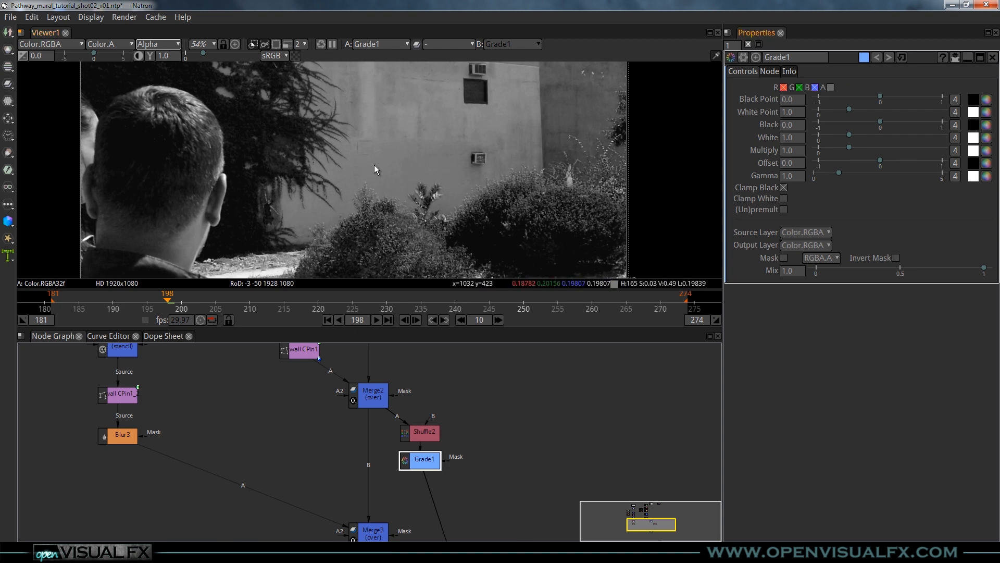
left_click(794, 138)
left_click_drag(849, 108, 898, 104)
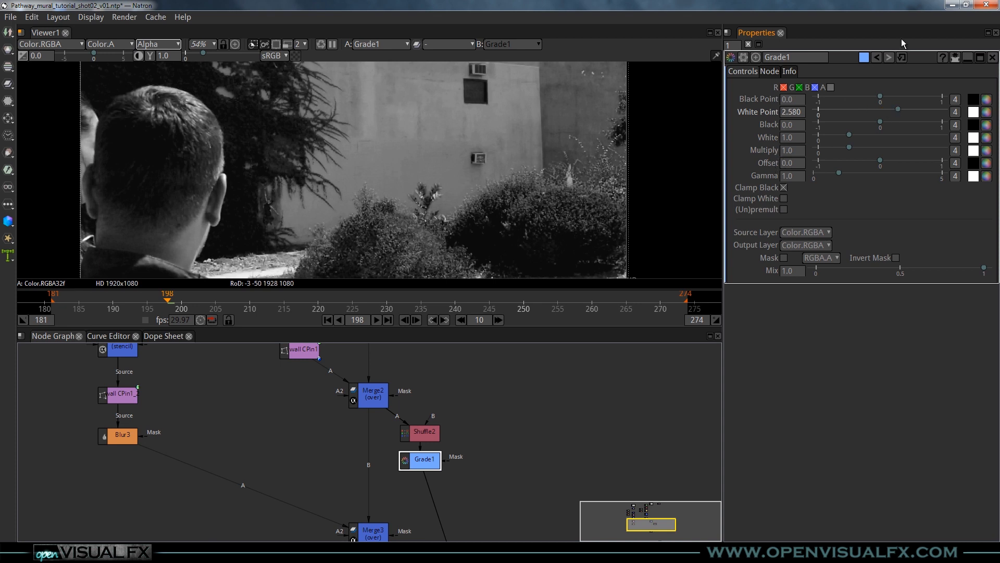
left_click(902, 57)
Collapse Grade1's per-channel values into single sliders again after the reset, from Black Point through Gamma
left_click(918, 100)
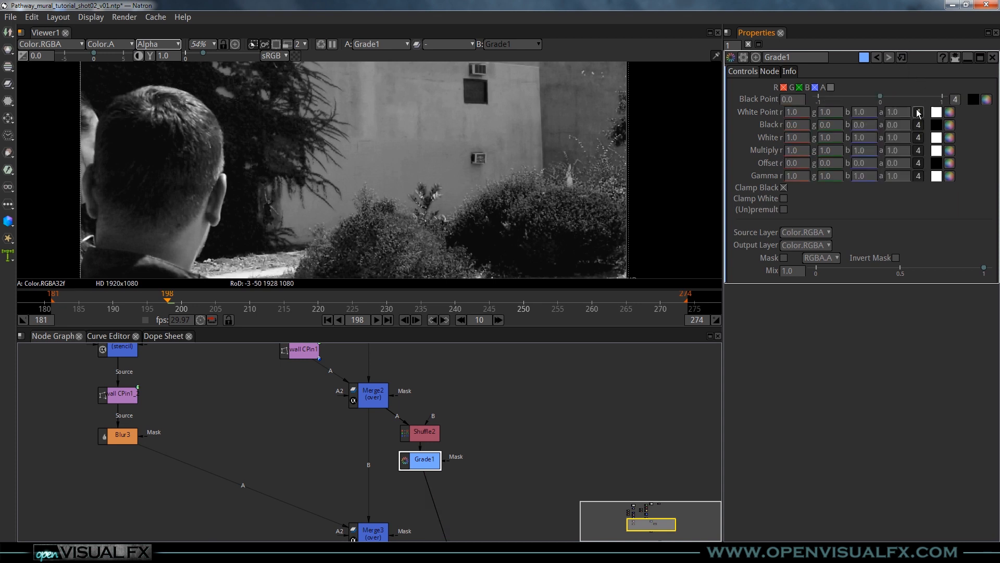
left_click(919, 112)
left_click(919, 125)
left_click(918, 138)
left_click(919, 150)
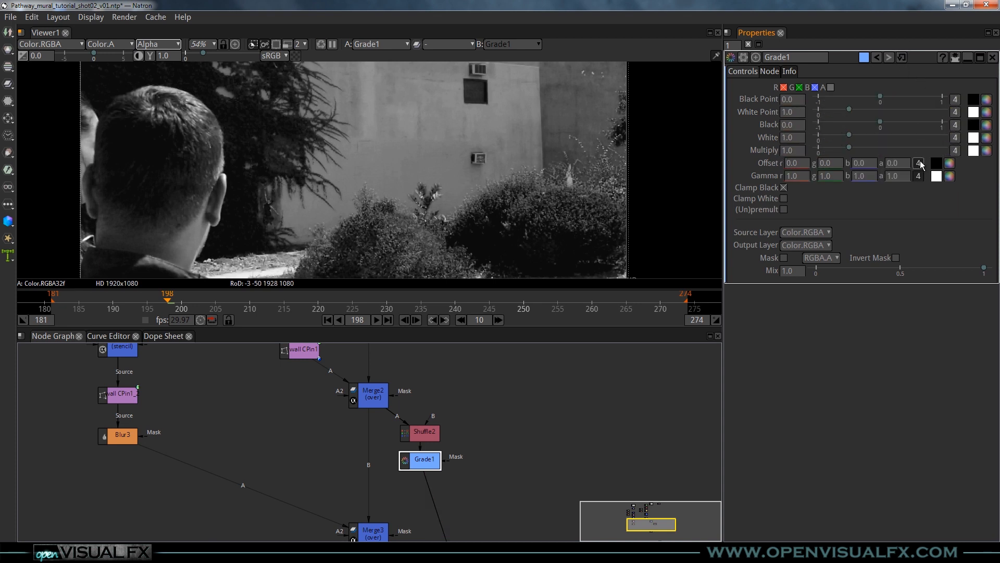
left_click(919, 163)
left_click(918, 175)
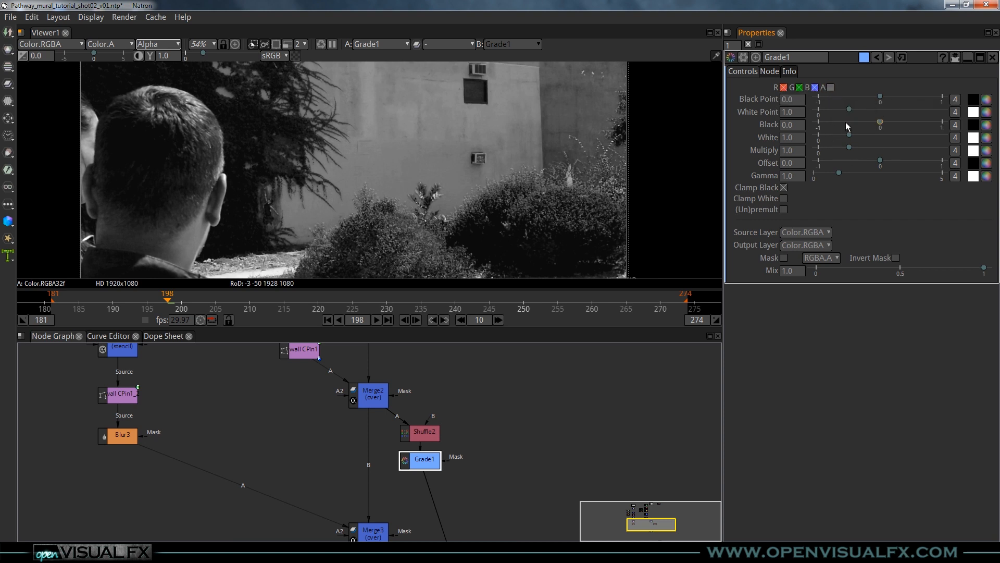
Restrict Grade1 to the alpha channel only and enable Clamp White
left_click(832, 88)
left_click(816, 87)
left_click(784, 198)
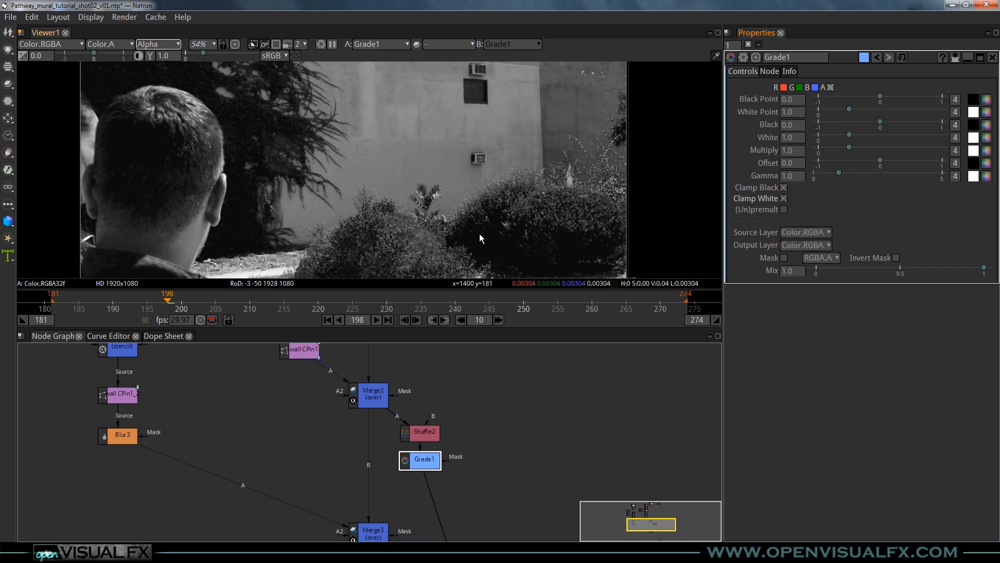
left_click(783, 179)
left_click(784, 198)
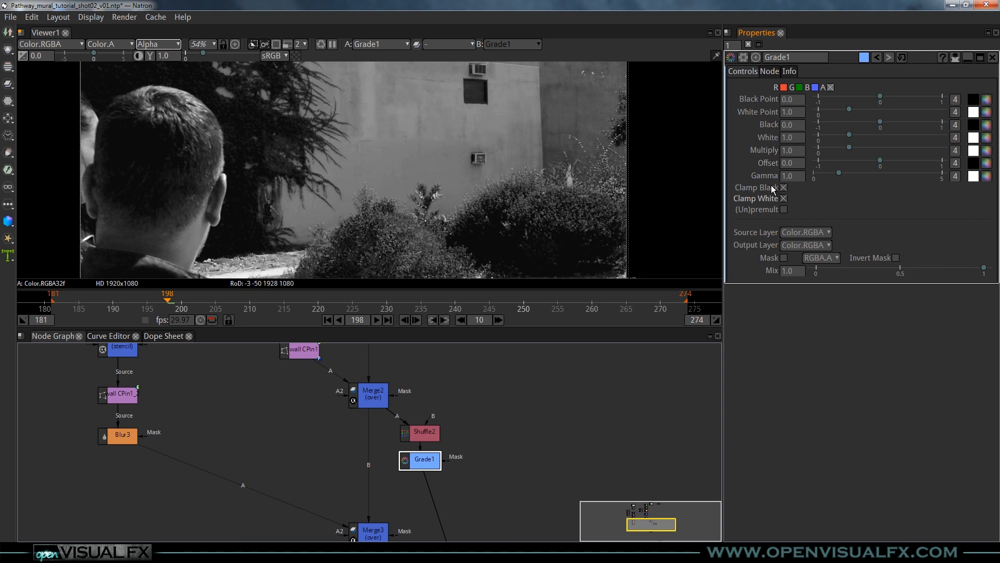
mouse_move(771, 185)
Lower Grade1's White Point to 0.150 to push the wall to white in the matte
left_click_drag(849, 108, 826, 111)
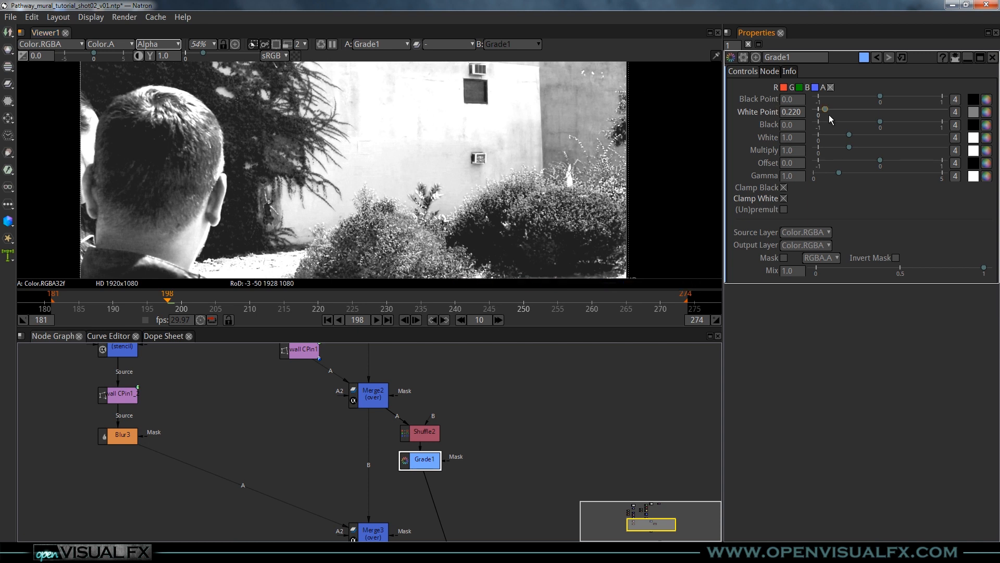
left_click_drag(825, 110, 825, 111)
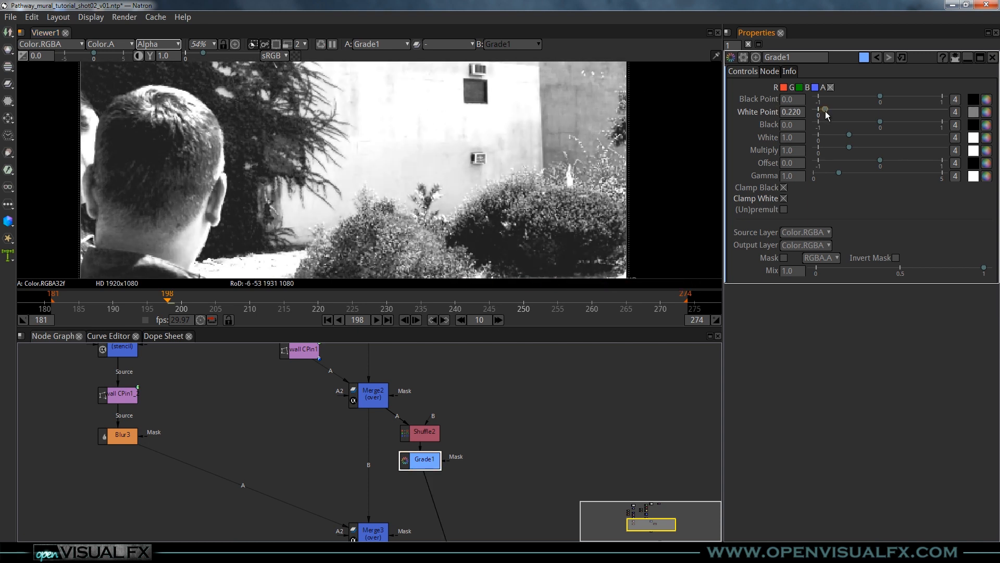
left_click_drag(825, 111, 823, 112)
left_click(802, 135)
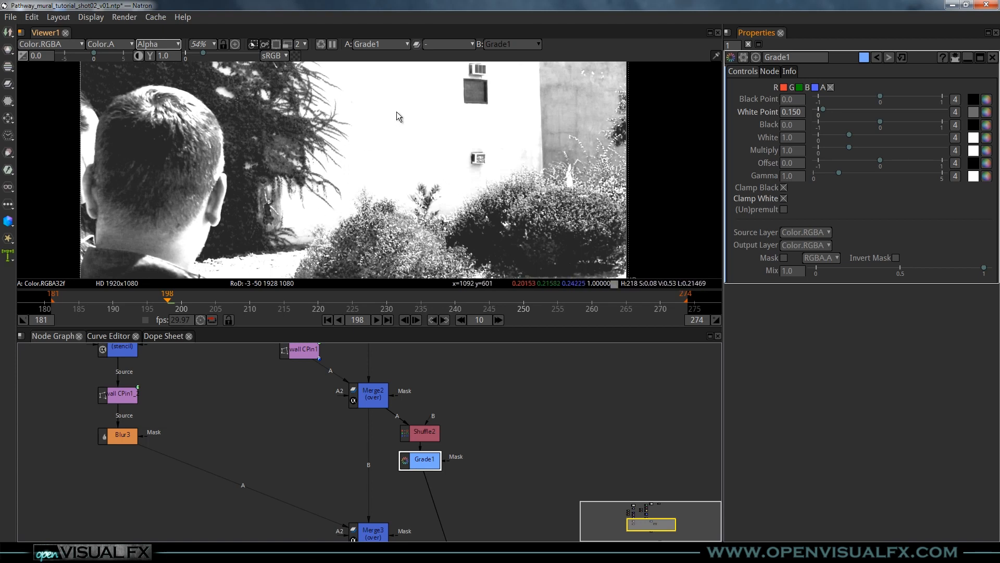
left_click(794, 112)
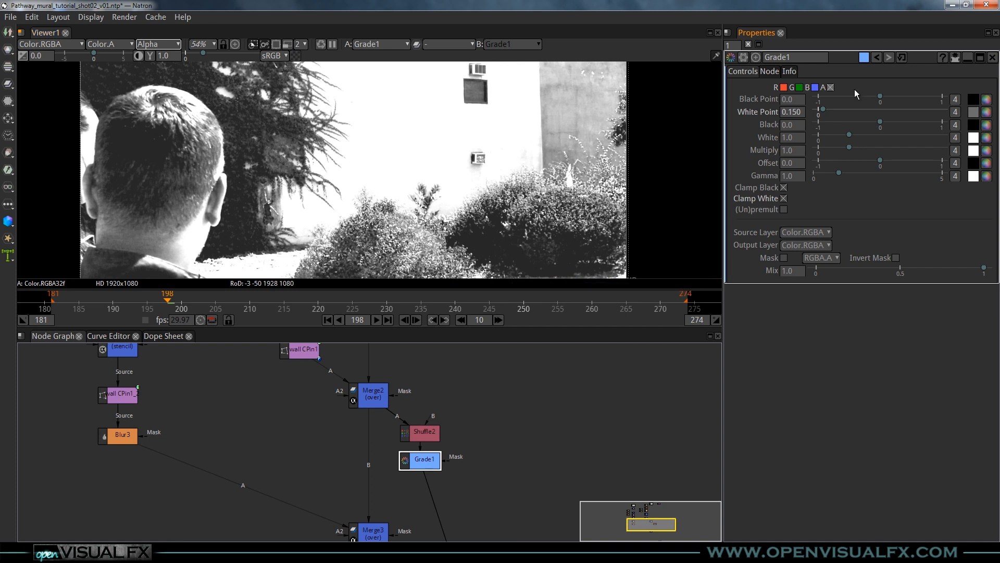
Raise Grade1's Black Point to 0.0890 to darken the foliage, and inspect the matte around the bushes
left_click_drag(880, 99, 883, 100)
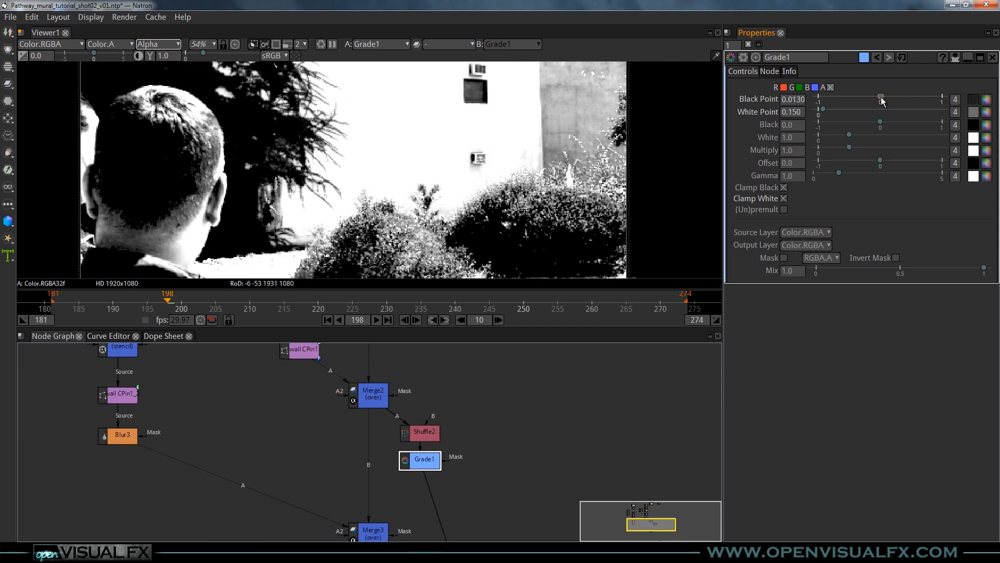
left_click_drag(882, 100, 882, 100)
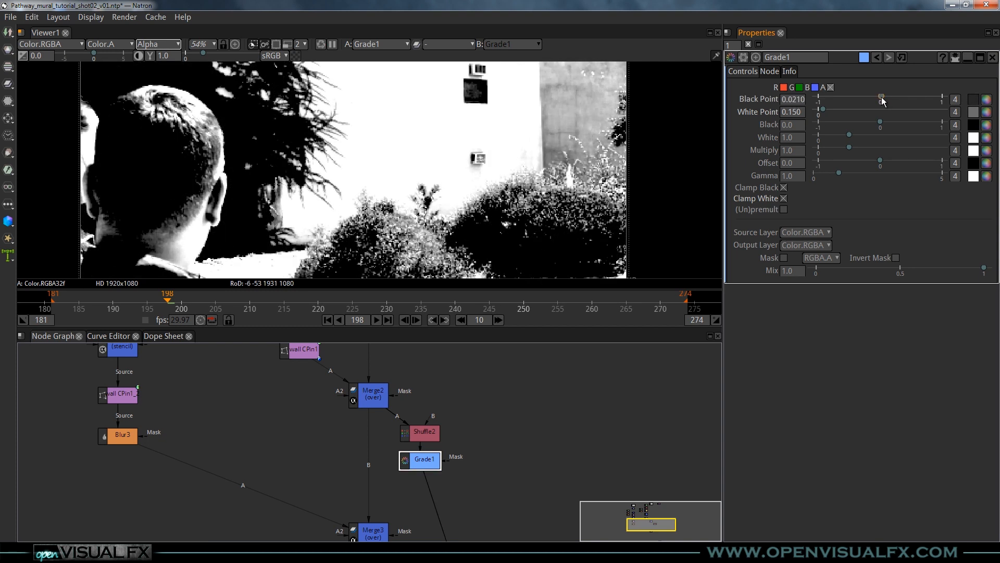
left_click_drag(883, 100, 886, 102)
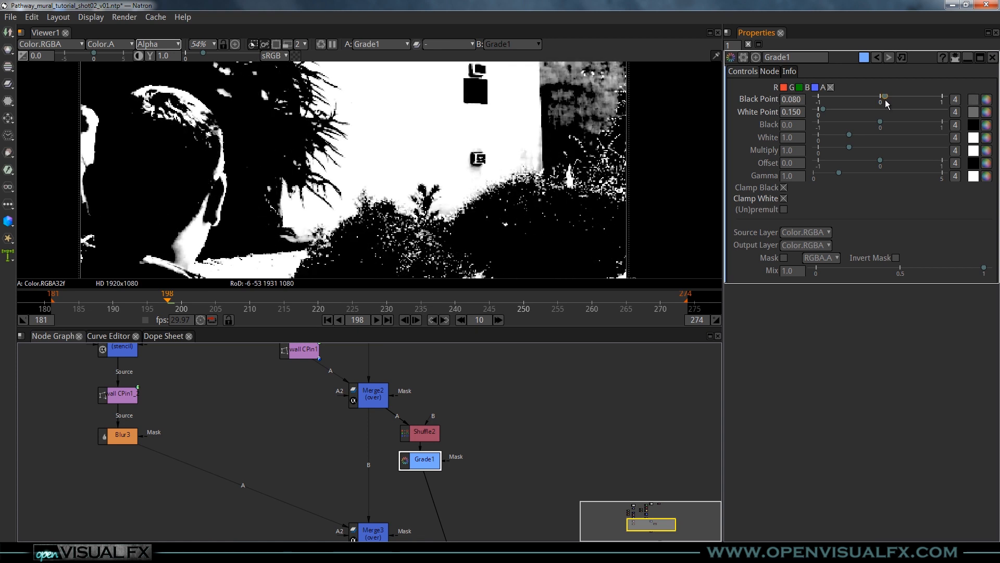
left_click_drag(889, 97, 886, 99)
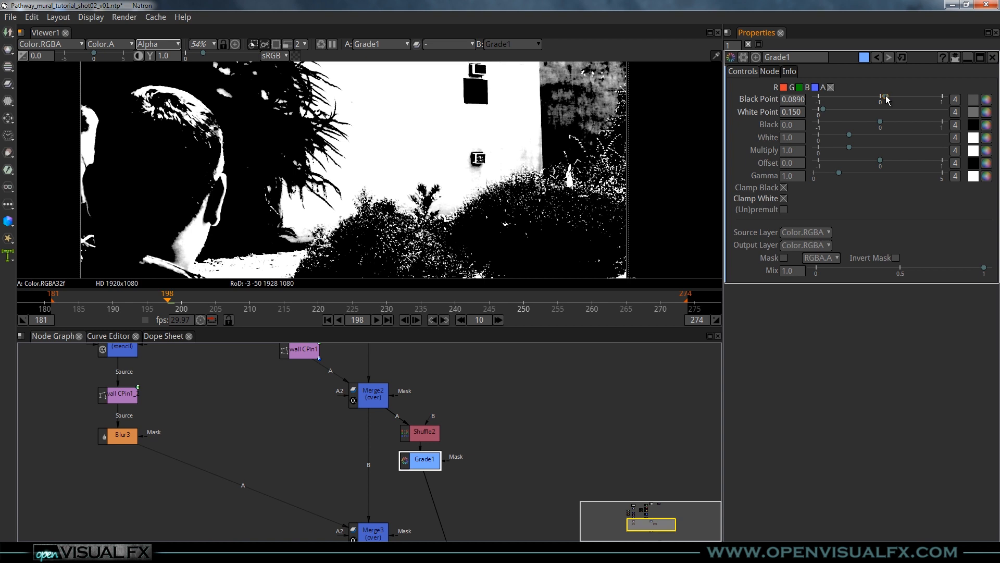
scroll(402, 209, "up", 4)
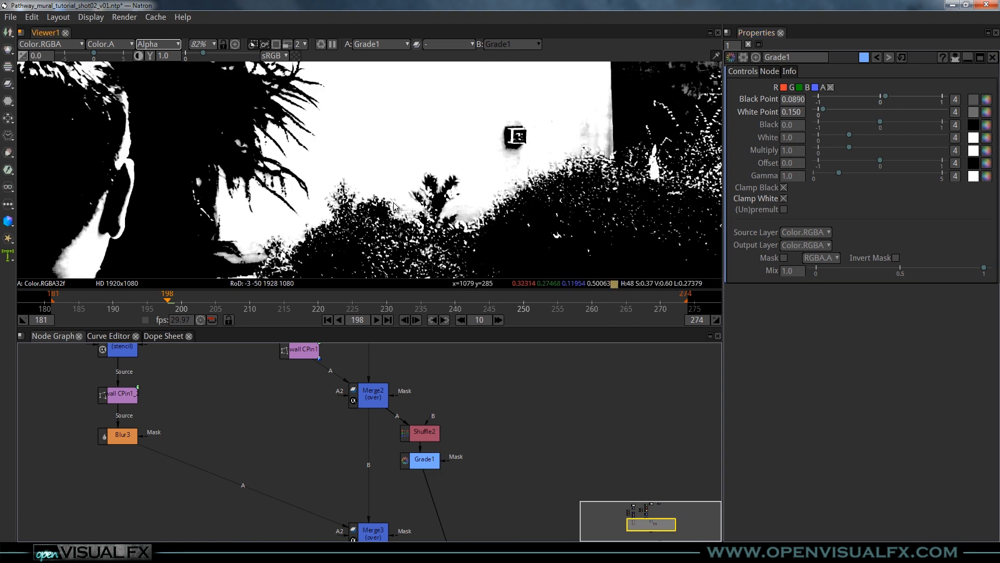
scroll(402, 211, "down", 4)
middle_click_drag(395, 222, 391, 198)
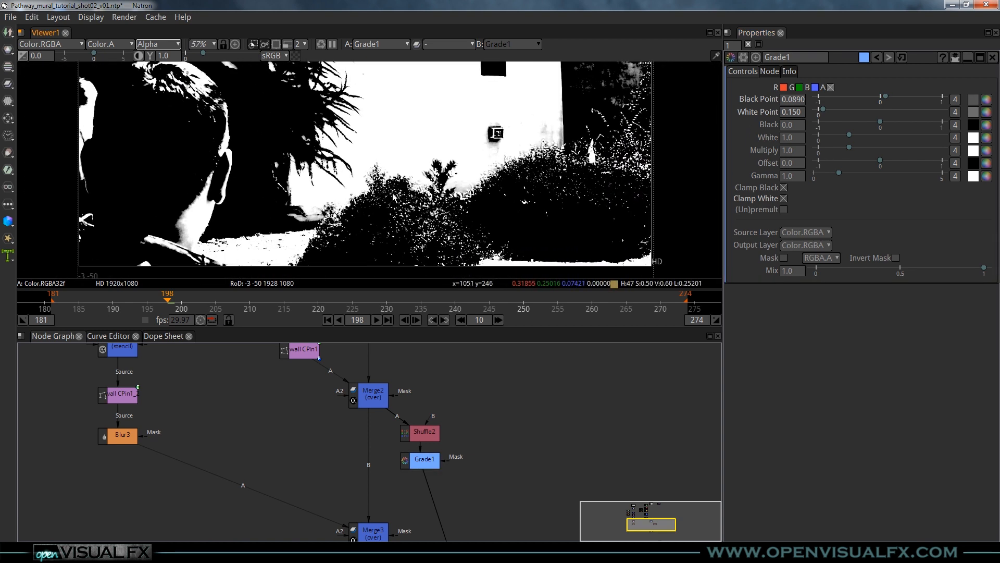
Move Merge3 slightly up toward Grade1 and display Merge3's output in the viewer
middle_click_drag(411, 496, 431, 432)
left_click_drag(395, 477, 395, 466)
middle_click_drag(400, 461, 402, 462)
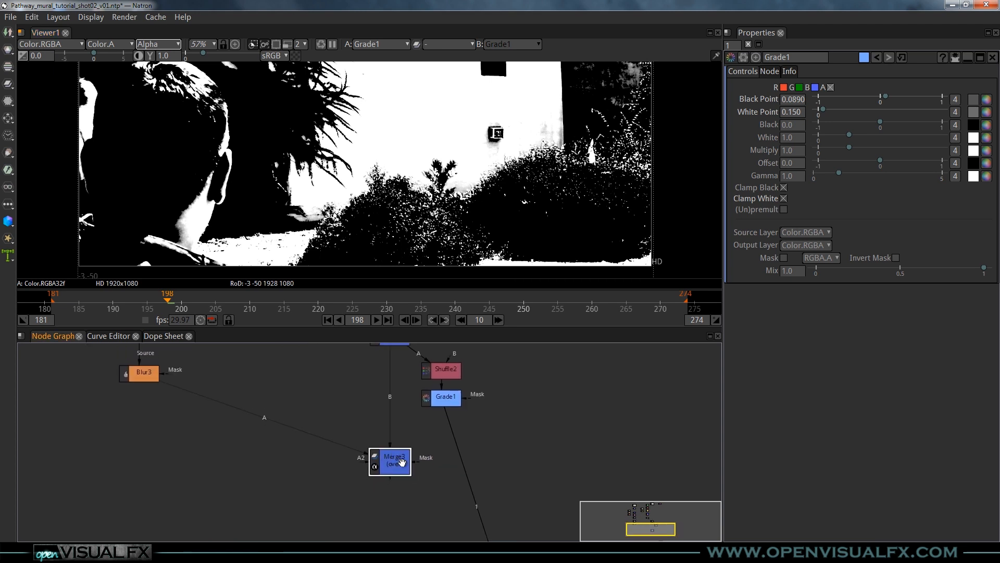
key("1")
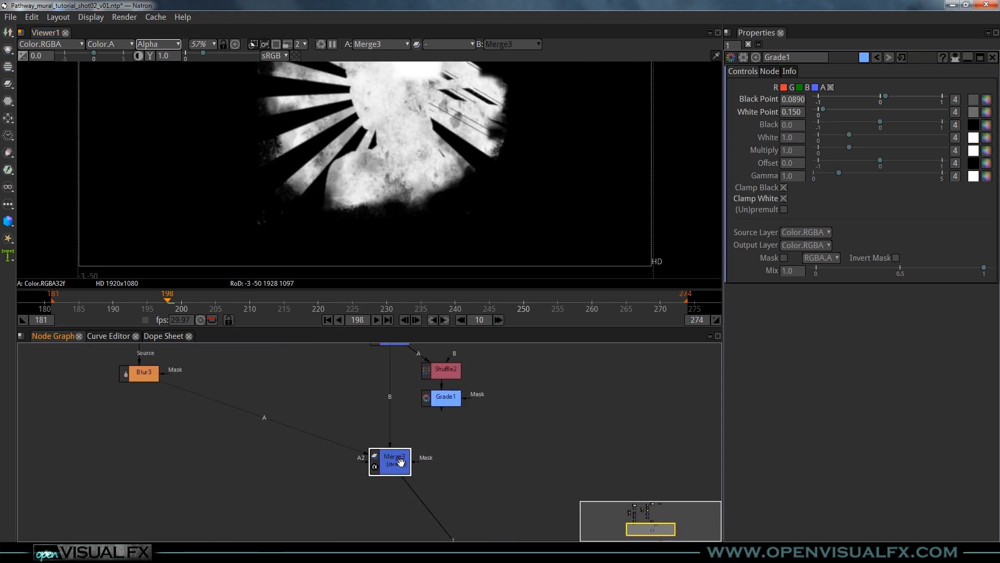
Switch the viewer from the alpha channel back to full RGB for Merge3 and frame the mural
key("a")
middle_click_drag(432, 149, 423, 170)
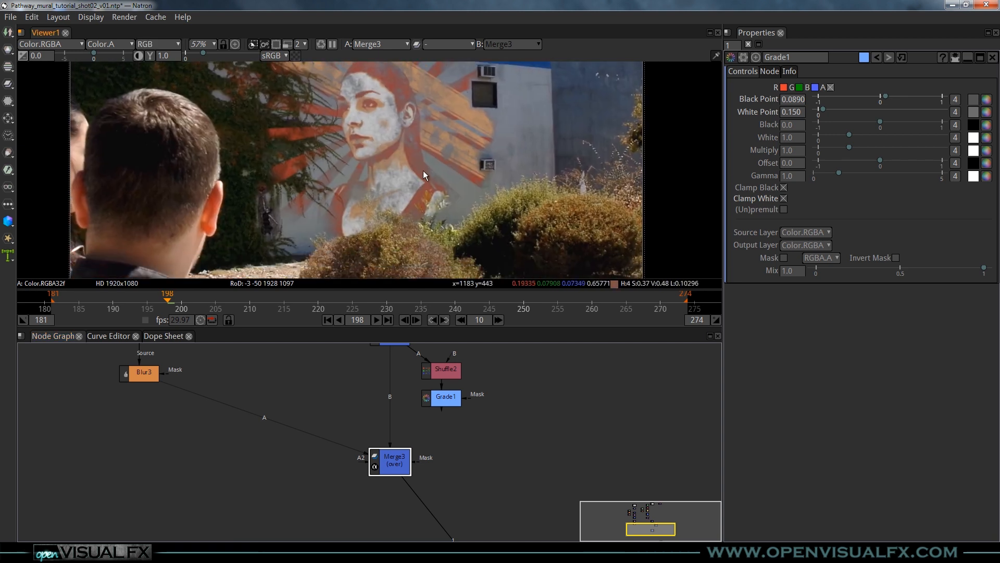
middle_click_drag(362, 182, 376, 201)
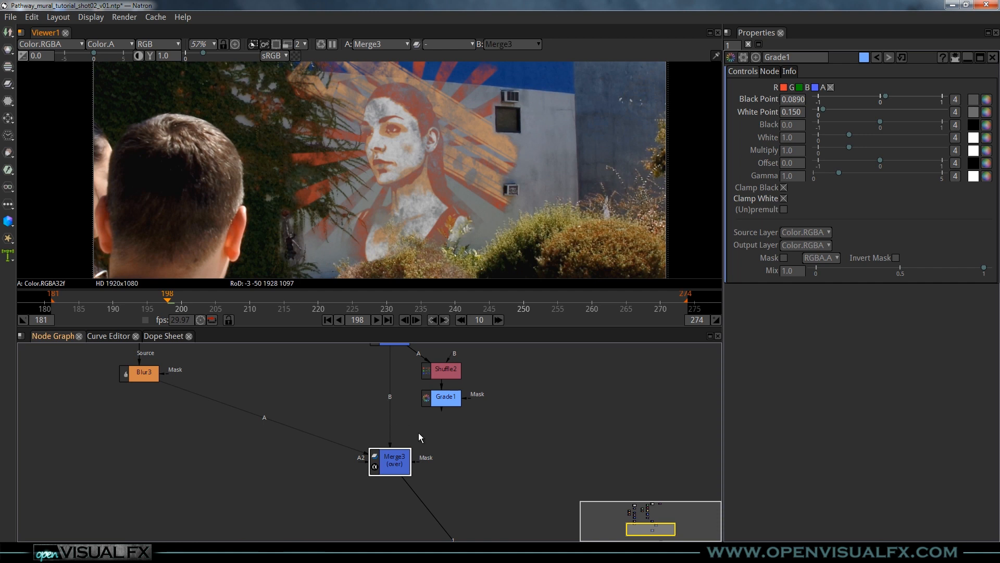
Look over the node graph from the wall cutout and window roto branches down to Grade1 and Merge3
middle_click_drag(415, 426, 460, 473)
left_click(188, 423)
left_click(490, 447)
middle_click_drag(322, 398, 361, 501)
middle_click_drag(292, 389, 288, 474)
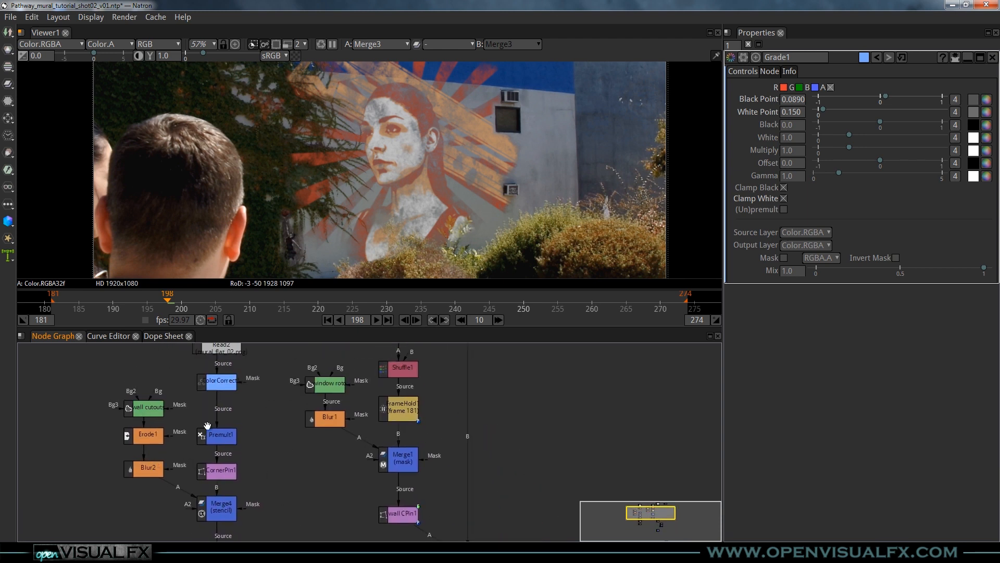
middle_click_drag(431, 427, 327, 369)
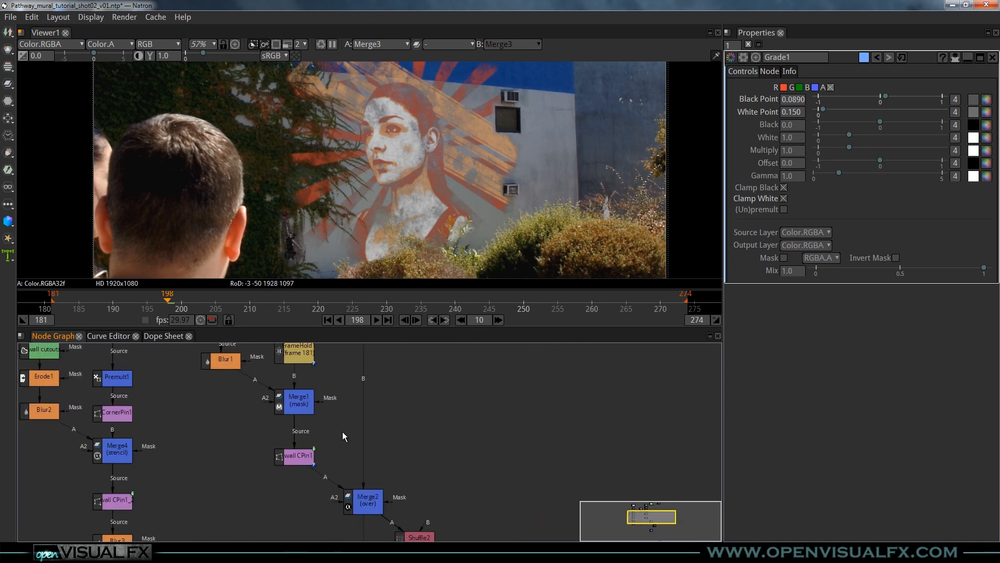
middle_click_drag(338, 499, 342, 410)
middle_click_drag(355, 474, 356, 408)
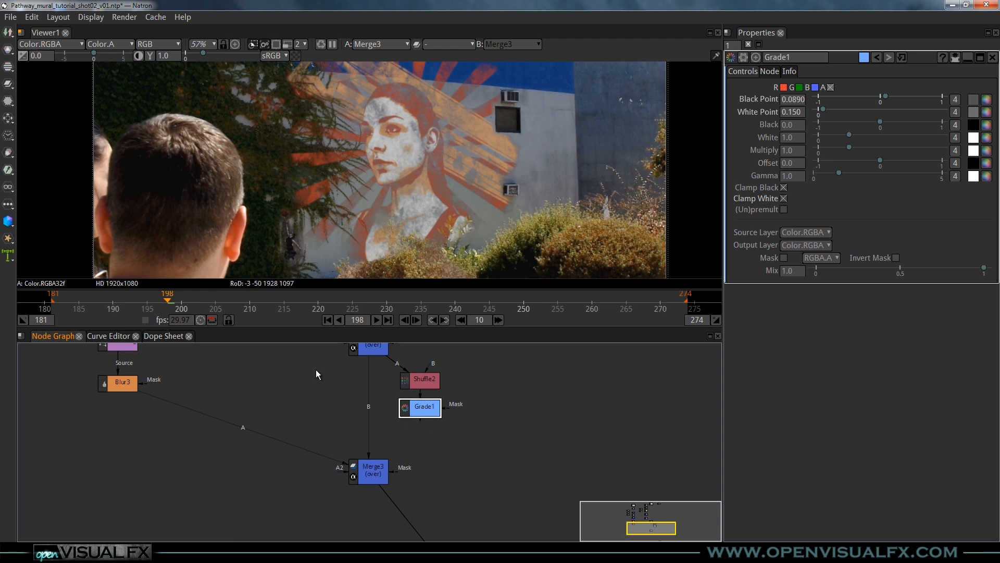
Review the node graph colour and Nodegraph behaviour settings in the preferences, and close them without saving
left_click(33, 18)
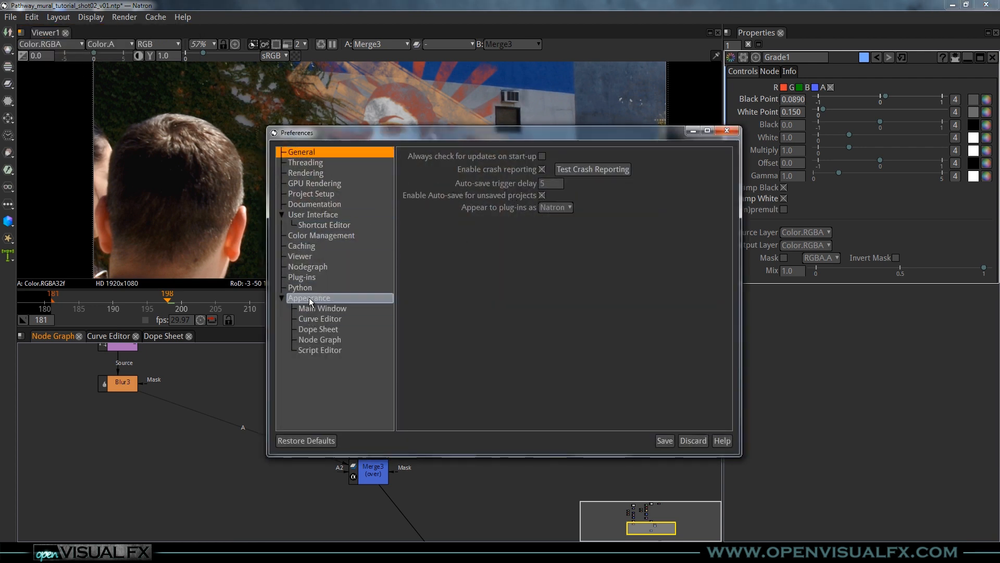
left_click(317, 339)
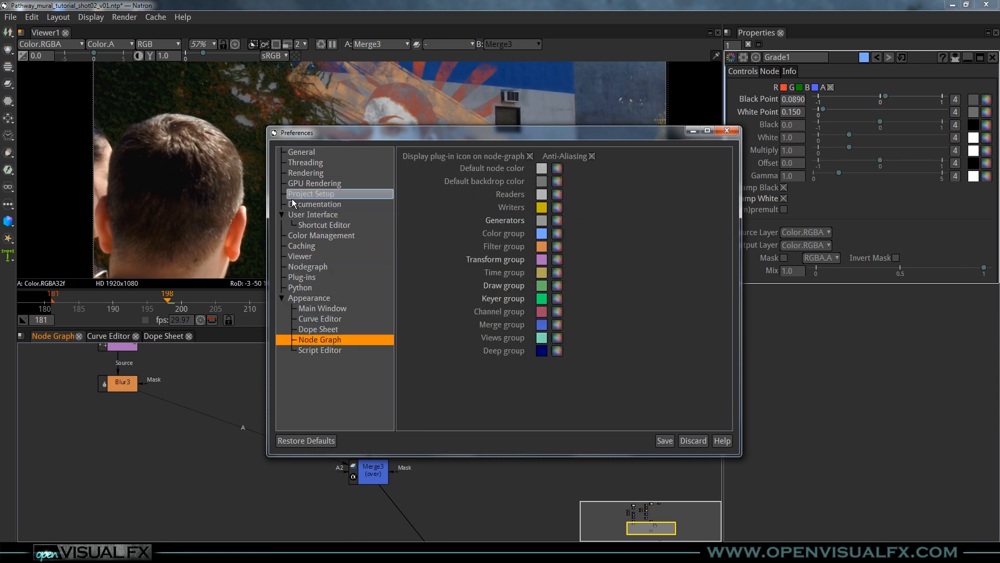
left_click(311, 266)
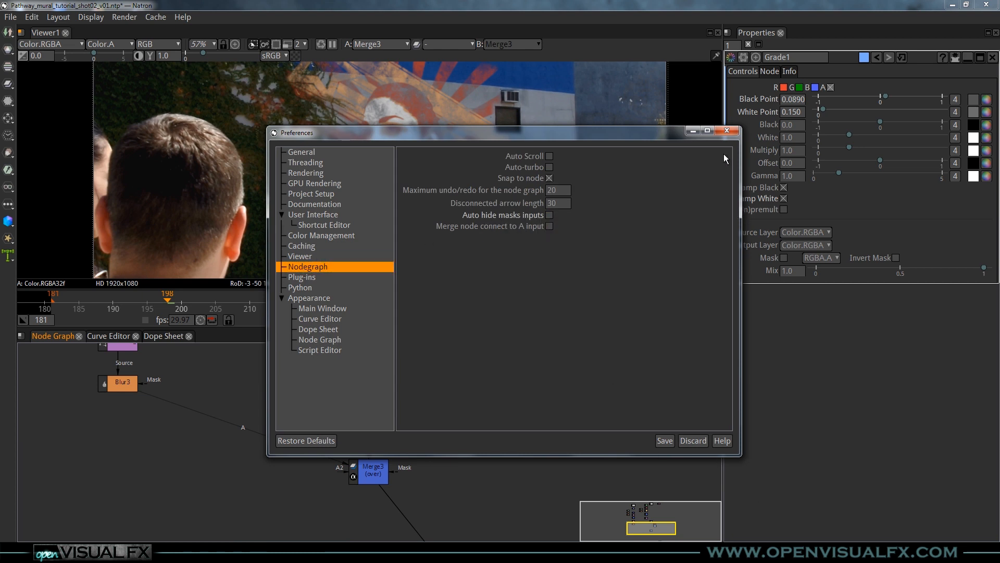
left_click(727, 130)
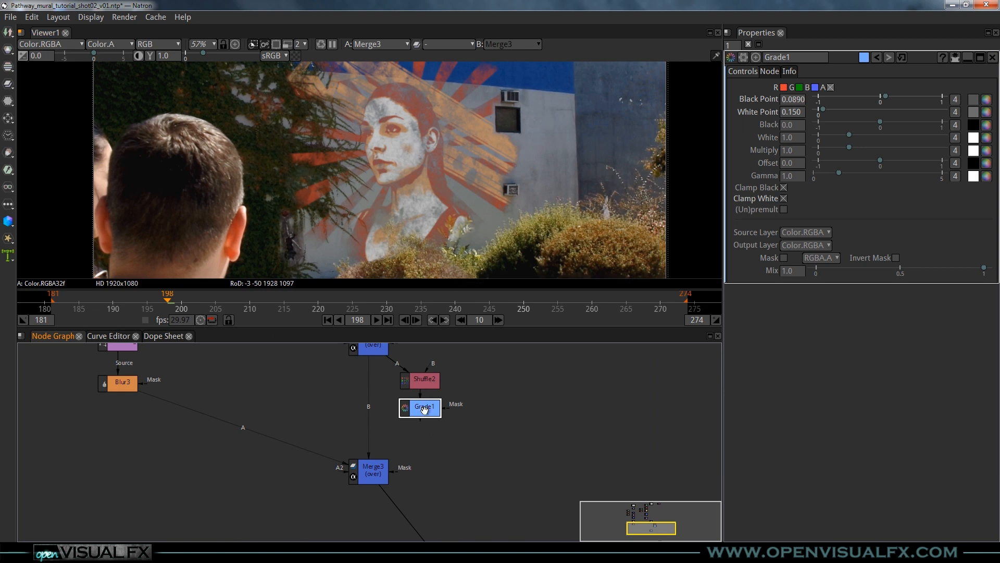
Connect Grade1 to the Mask input of Merge3
left_click(373, 474)
left_click(121, 387)
left_click(376, 474)
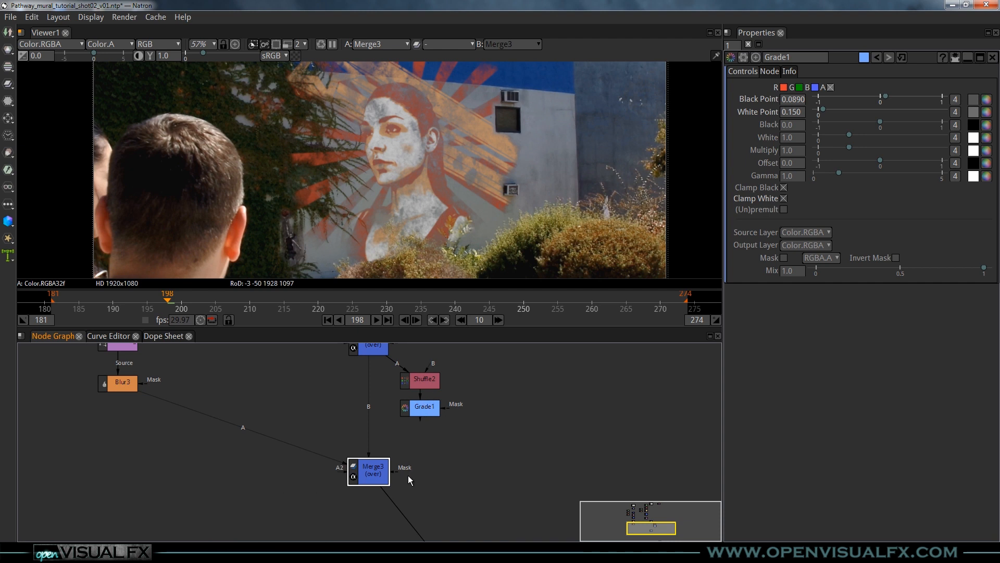
left_click(420, 407)
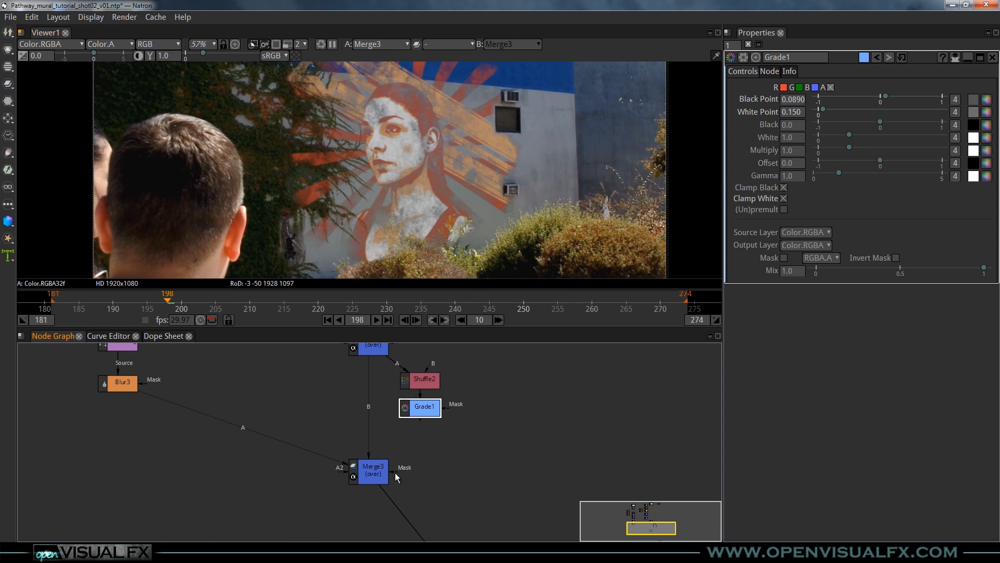
left_click_drag(431, 422, 423, 412)
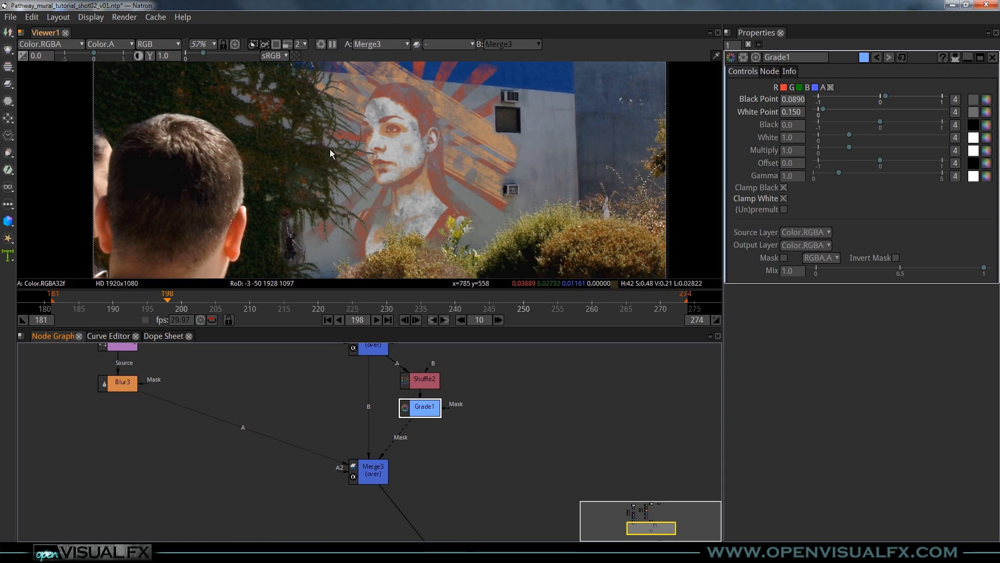
Examine the masked composite up close where the ivy branches overlap the mural's face and lower edge
scroll(389, 154, "up", 2)
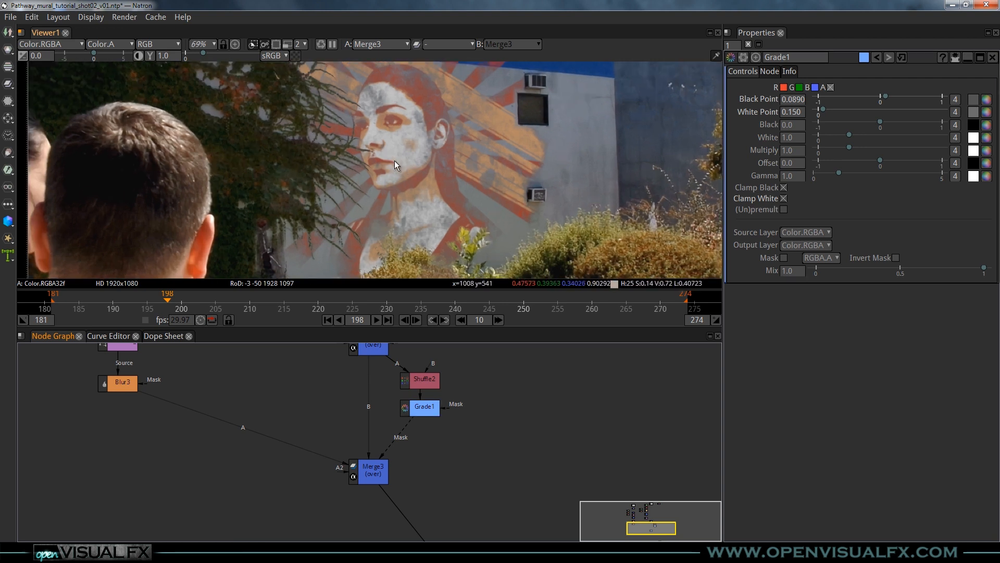
mouse_move(387, 248)
middle_mouse_down()
mouse_move(402, 197)
mouse_move(388, 186)
mouse_move(401, 238)
middle_mouse_up()
middle_click_drag(424, 178, 375, 166)
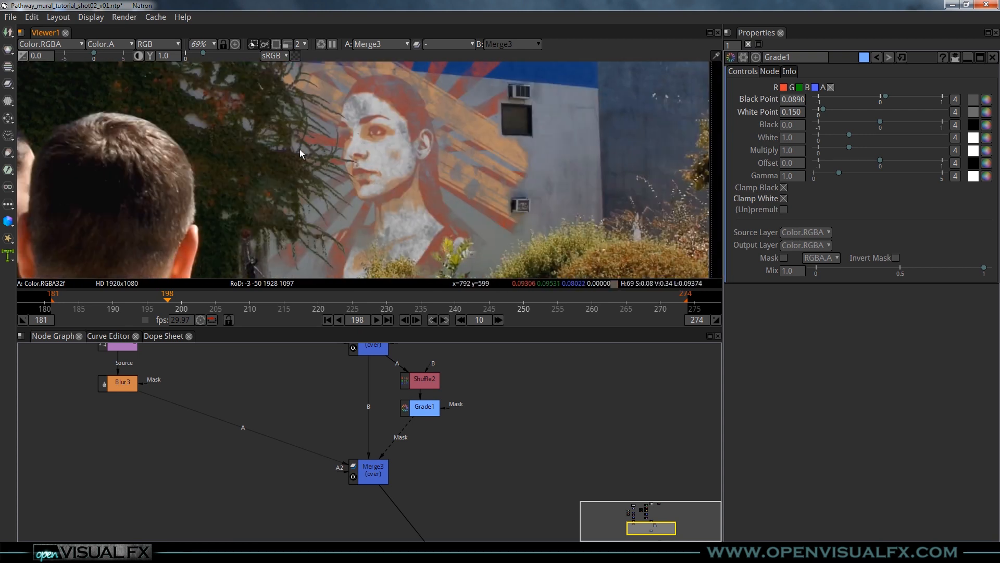
scroll(299, 149, "up", 4)
middle_click_drag(326, 260, 355, 170)
scroll(356, 174, "up", 1)
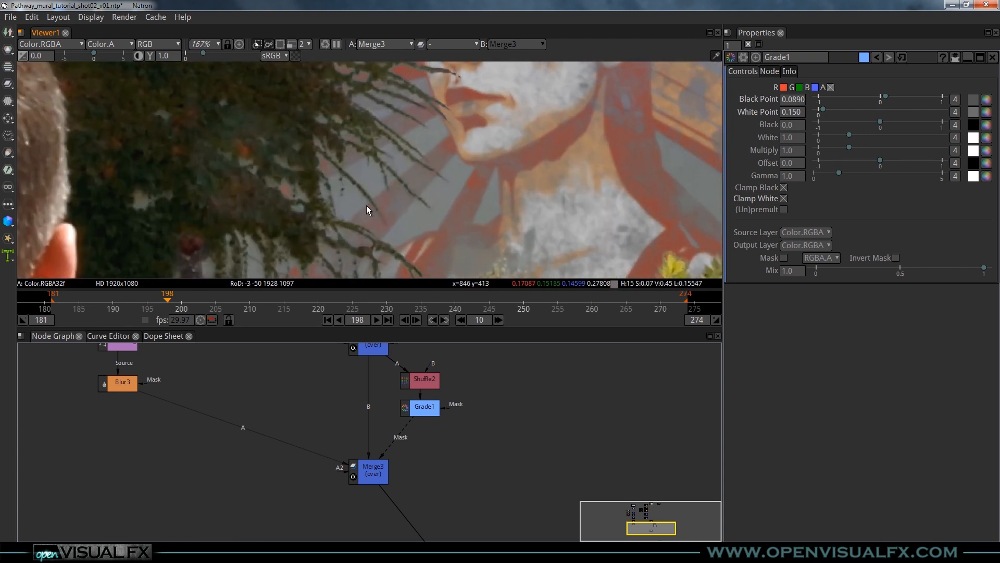
middle_click_drag(378, 227, 342, 195)
middle_click_drag(312, 229, 302, 205)
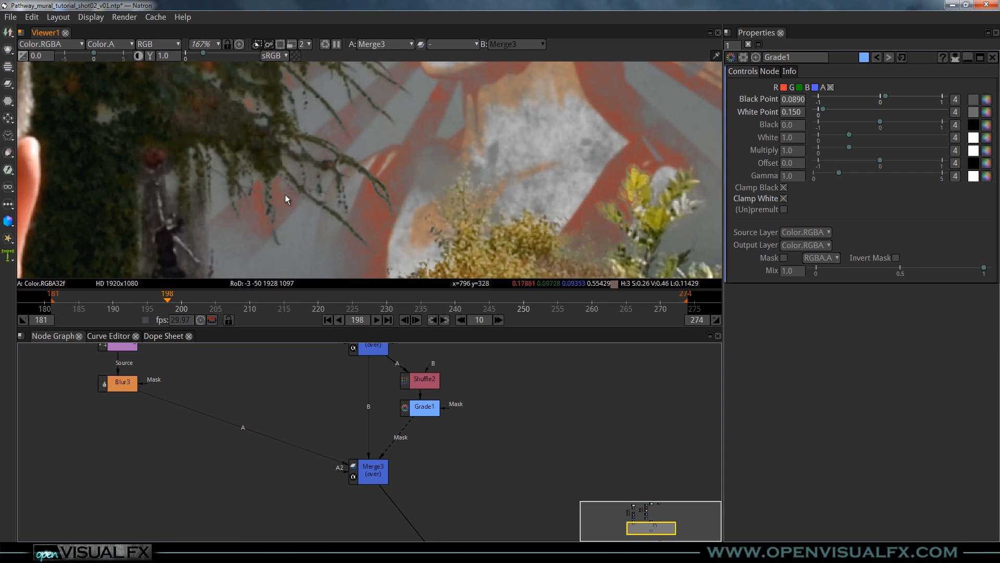
scroll(351, 102, "down", 1)
mouse_move(361, 80)
middle_mouse_down()
mouse_move(364, 133)
mouse_move(346, 194)
middle_mouse_up()
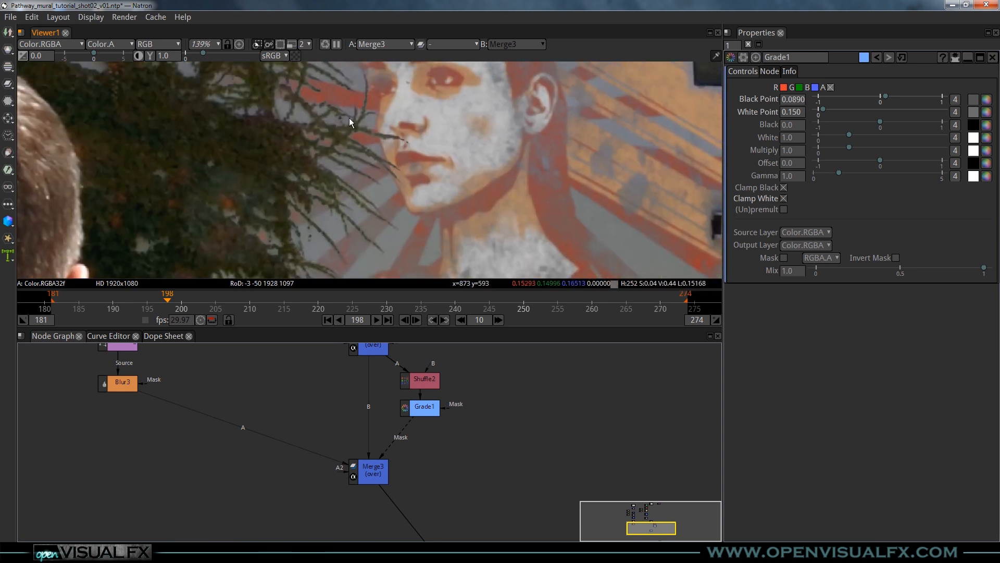
middle_click_drag(348, 115, 366, 194)
scroll(330, 161, "up", 3)
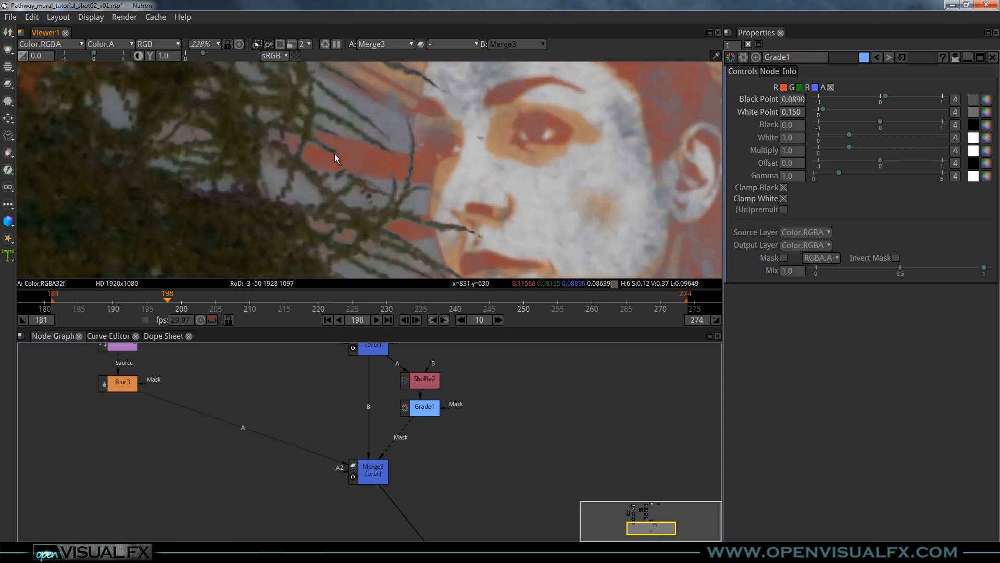
scroll(382, 149, "down", 5)
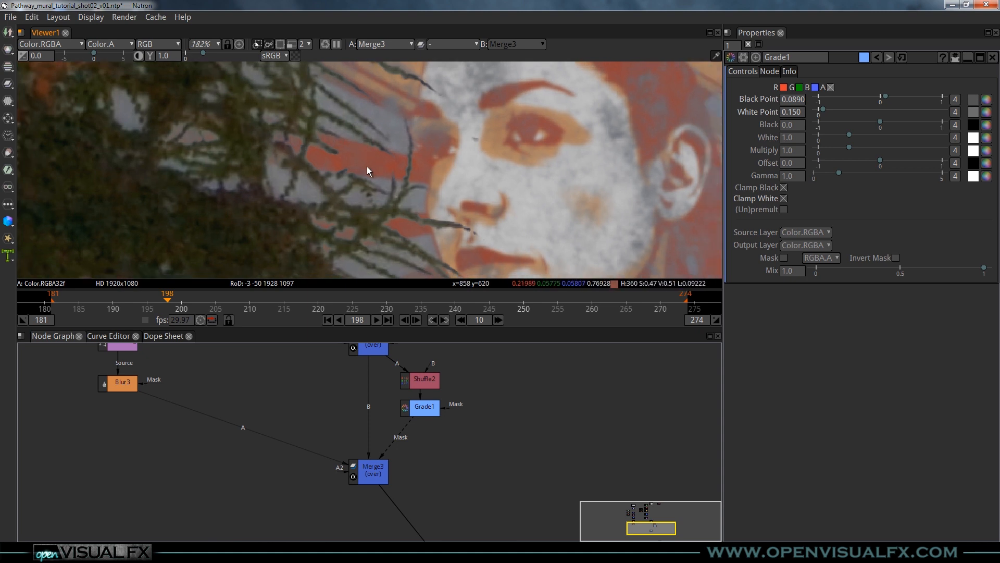
middle_click_drag(373, 166, 360, 147)
Try raising Grade1's Black Point step by step to about 0.14 while watching the ivy over the mural
left_click(419, 407)
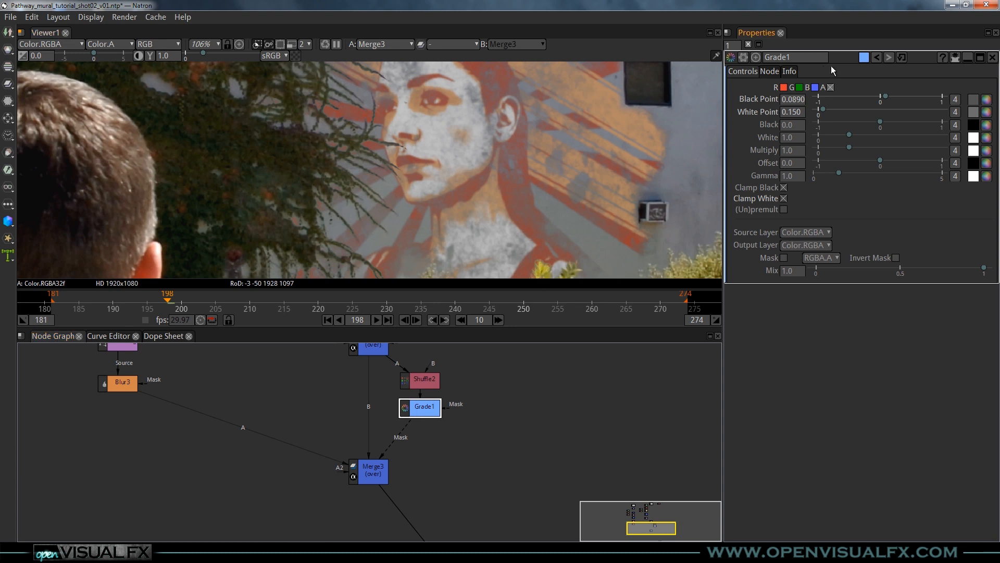
double_click(796, 100)
key("Up")
key("Up")
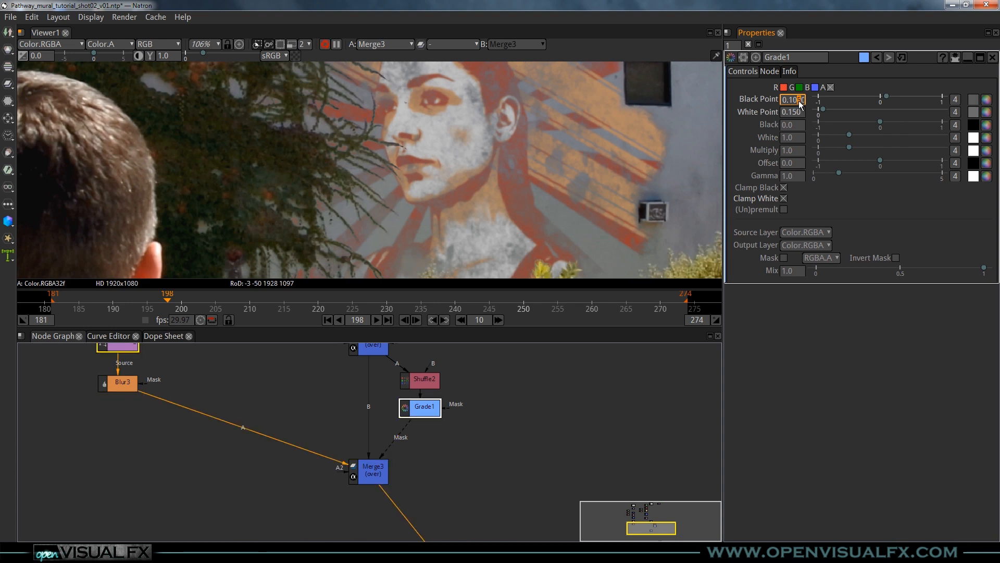
key("Up")
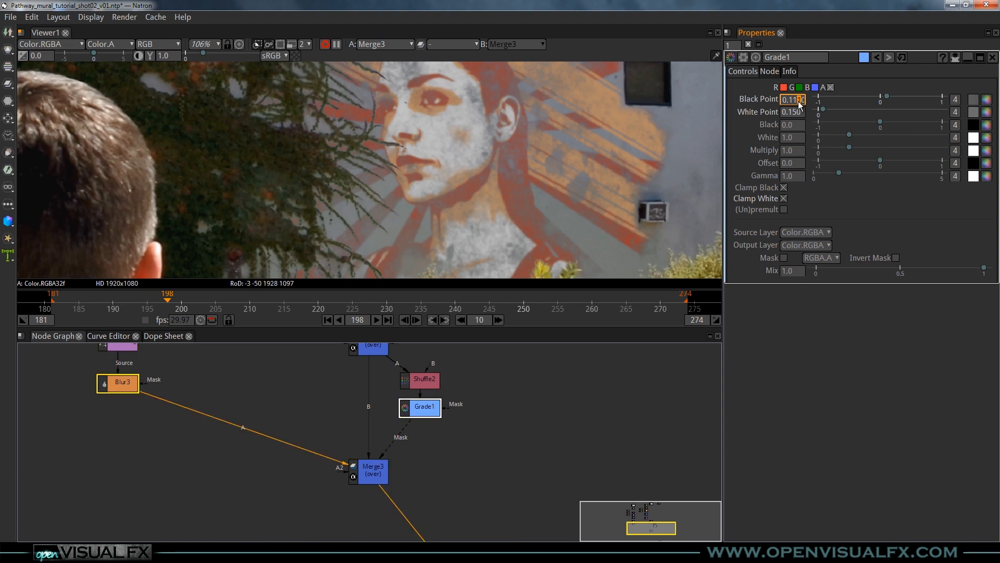
key("Up")
key("Up")
key("Up")
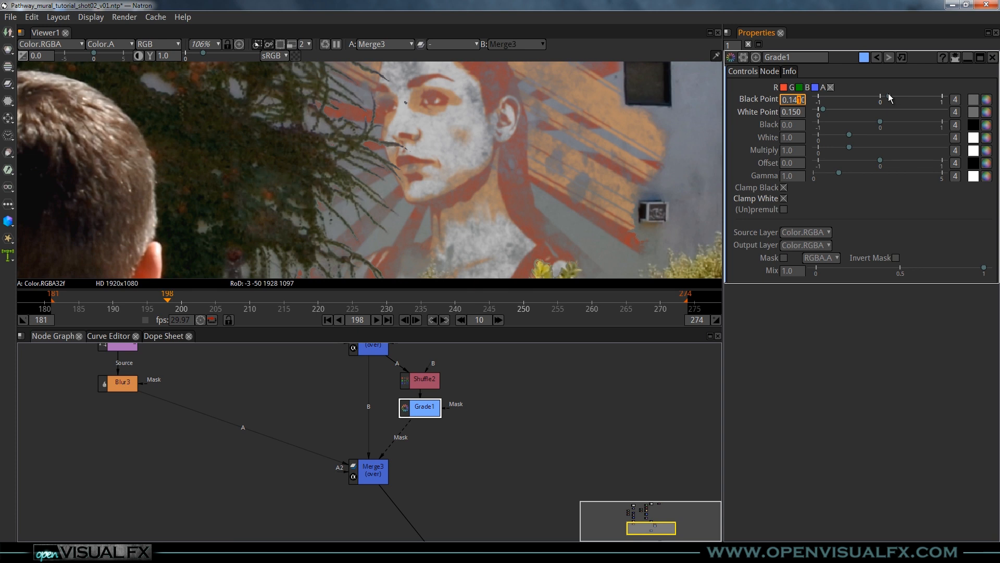
Lower Grade1's Black Point to 0.0340, checking the ivy edges against the mural's face
left_click_drag(890, 100, 884, 98)
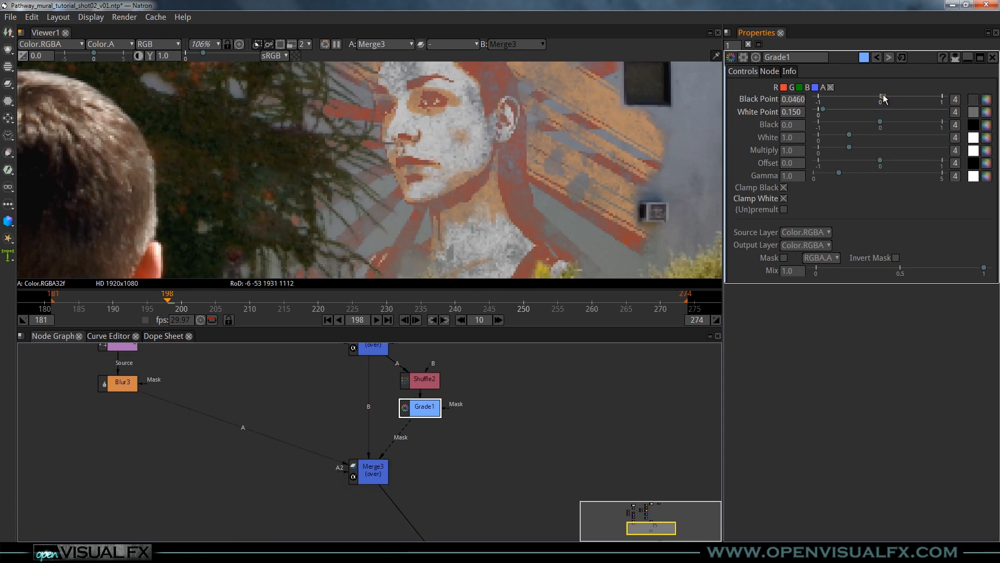
scroll(359, 126, "up", 5)
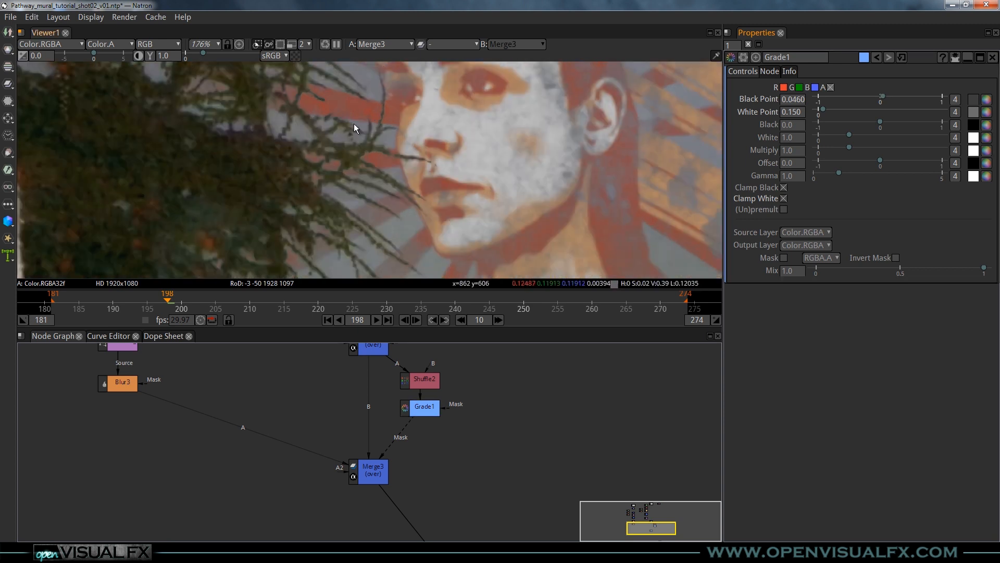
middle_click_drag(327, 115, 353, 186)
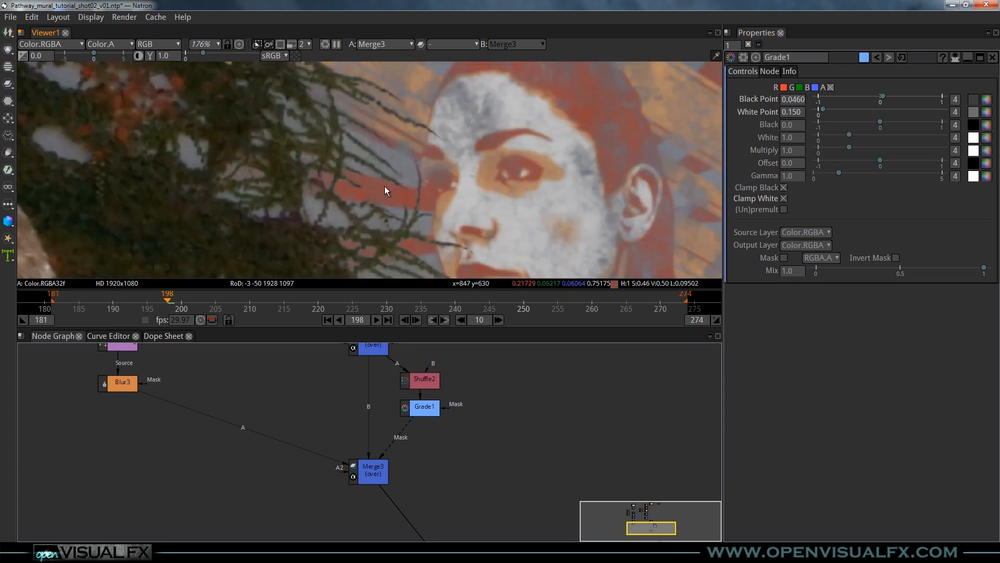
middle_click_drag(451, 221, 366, 155)
left_click(800, 101)
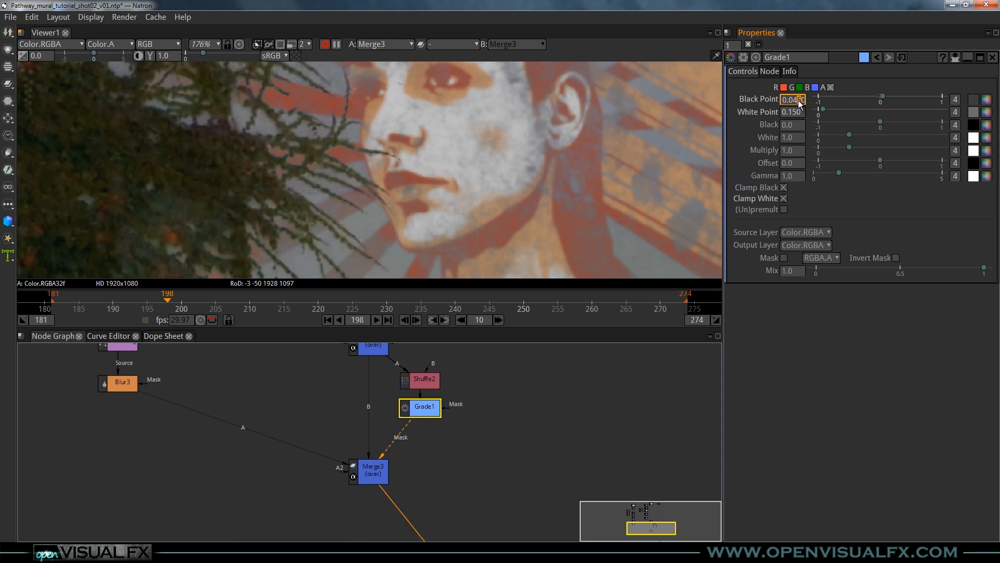
scroll(800, 104, "down", 1)
scroll(798, 99, "down", 2)
scroll(795, 102, "down", 1)
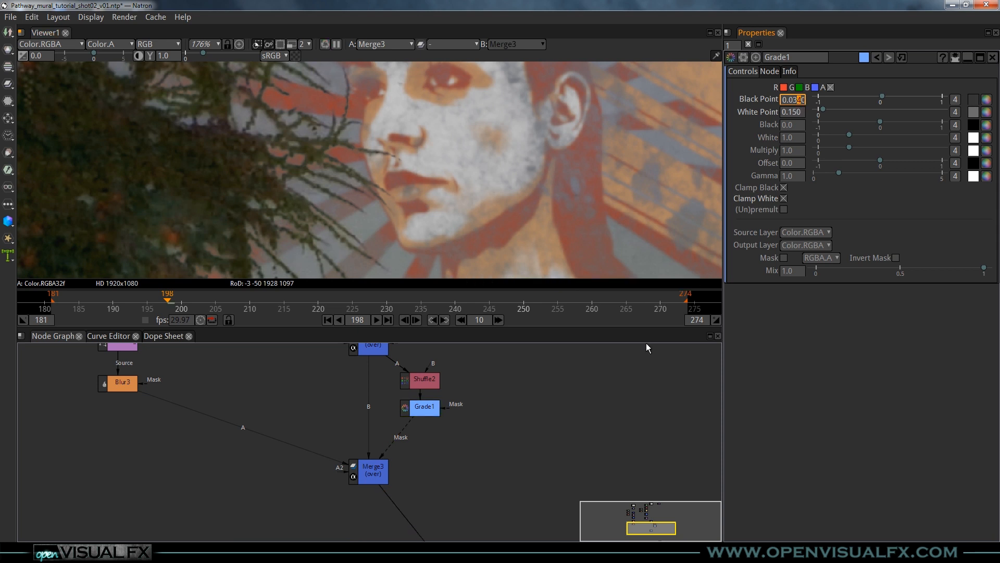
Inspect the regraded composite around the lower ivy, the bushes and the whole mural, and select Grade1
scroll(367, 152, "down", 5)
middle_click_drag(370, 226, 335, 128)
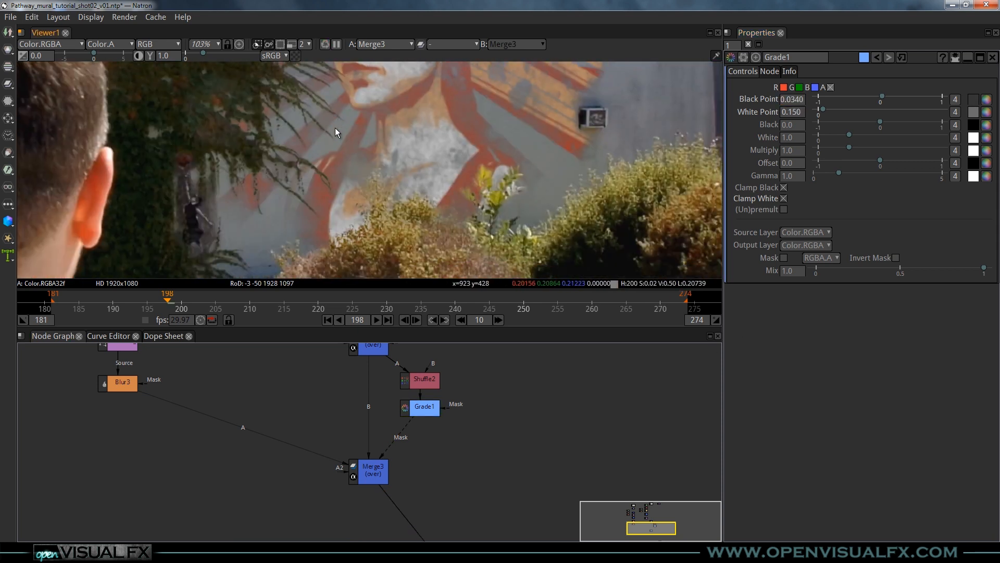
scroll(367, 201, "up", 2)
scroll(333, 171, "up", 5)
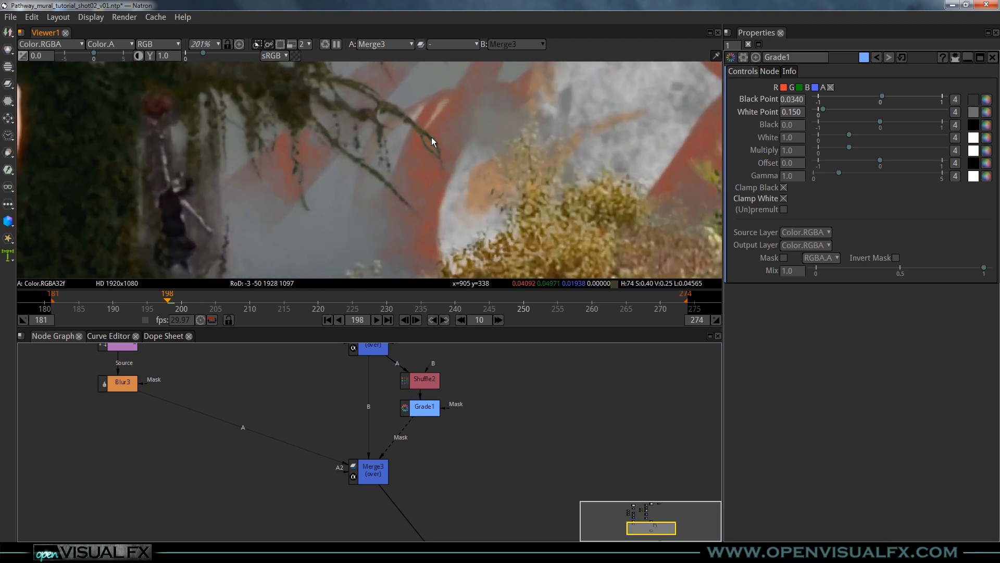
scroll(431, 136, "down", 5)
scroll(372, 196, "down", 2)
scroll(372, 196, "up", 2)
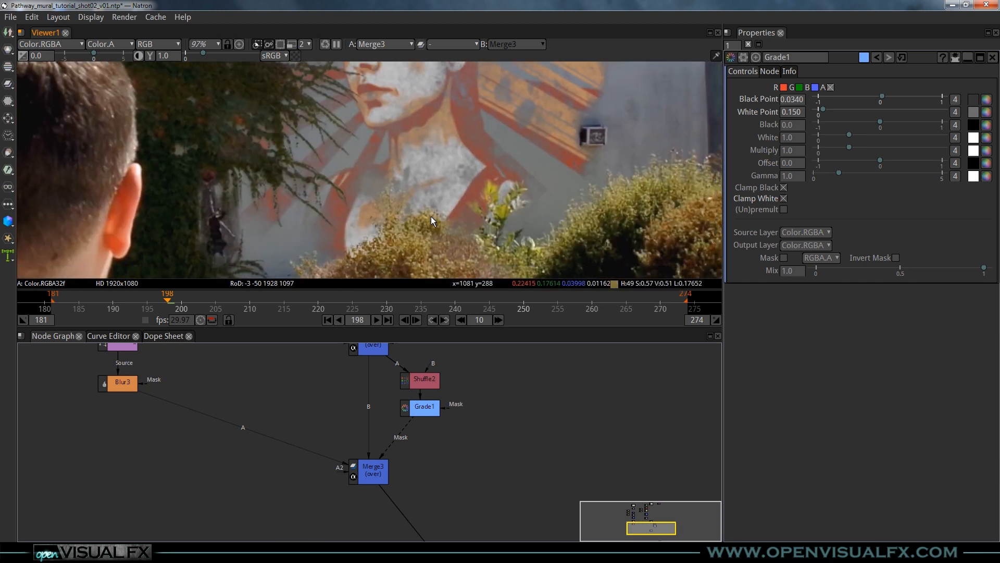
scroll(412, 224, "up", 2)
scroll(422, 193, "down", 2)
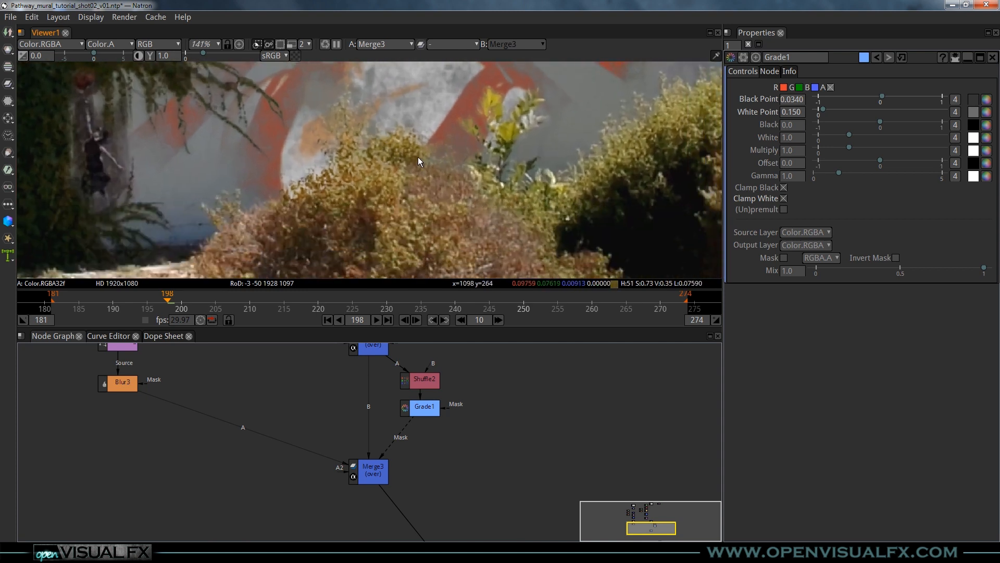
scroll(417, 162, "down", 1)
middle_click_drag(487, 118, 433, 251)
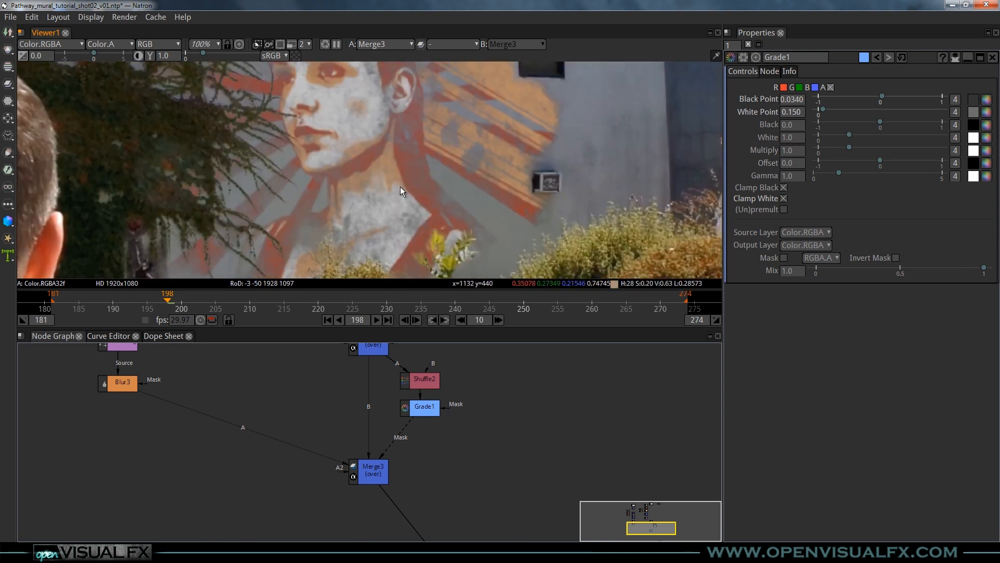
scroll(400, 192, "down", 4)
mouse_move(362, 210)
middle_mouse_down()
mouse_move(398, 168)
mouse_move(377, 200)
middle_mouse_up()
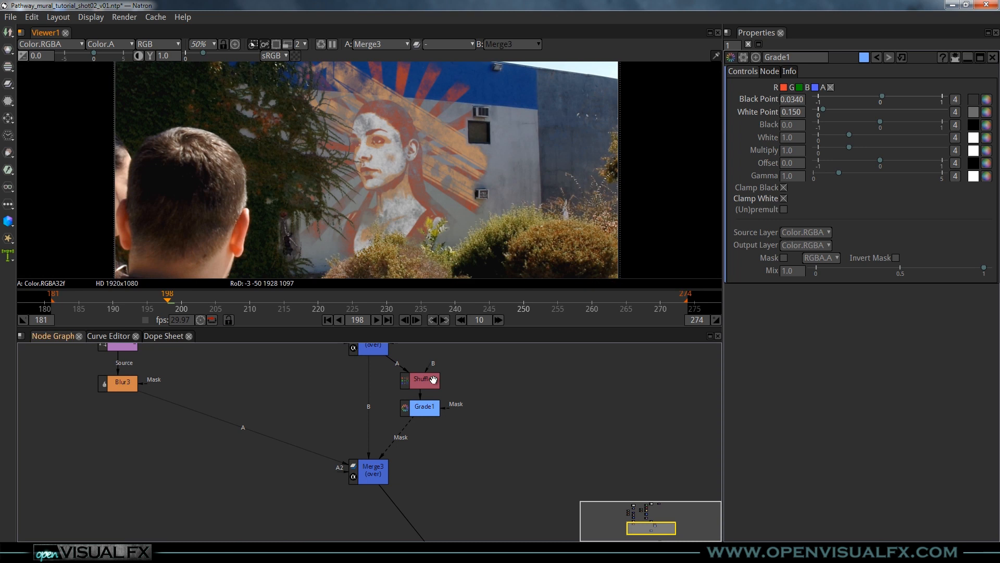
left_click(373, 349)
left_click(431, 412)
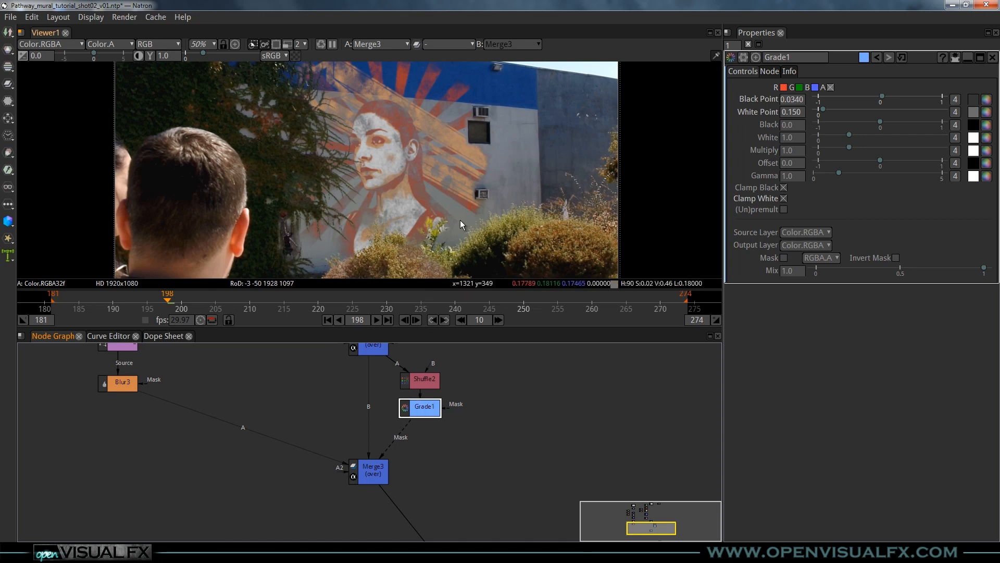
Move Merge3 up closer to Grade1 and play the masked composite from frame 181 to the end of the shot
left_click_drag(371, 477, 371, 459)
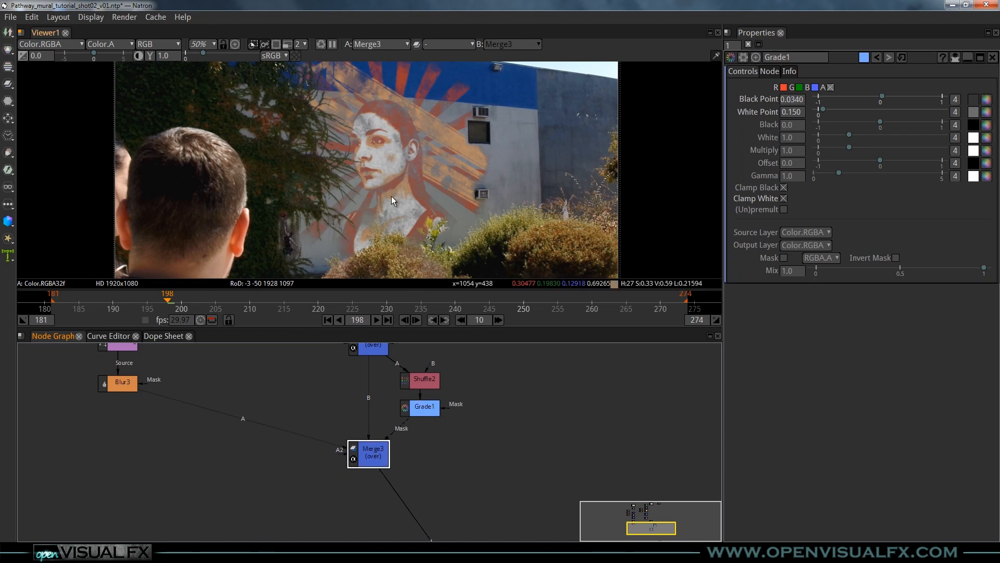
scroll(392, 200, "up", 3)
scroll(389, 164, "down", 1)
scroll(389, 167, "down", 1)
middle_click_drag(399, 179, 396, 173)
left_click(327, 320)
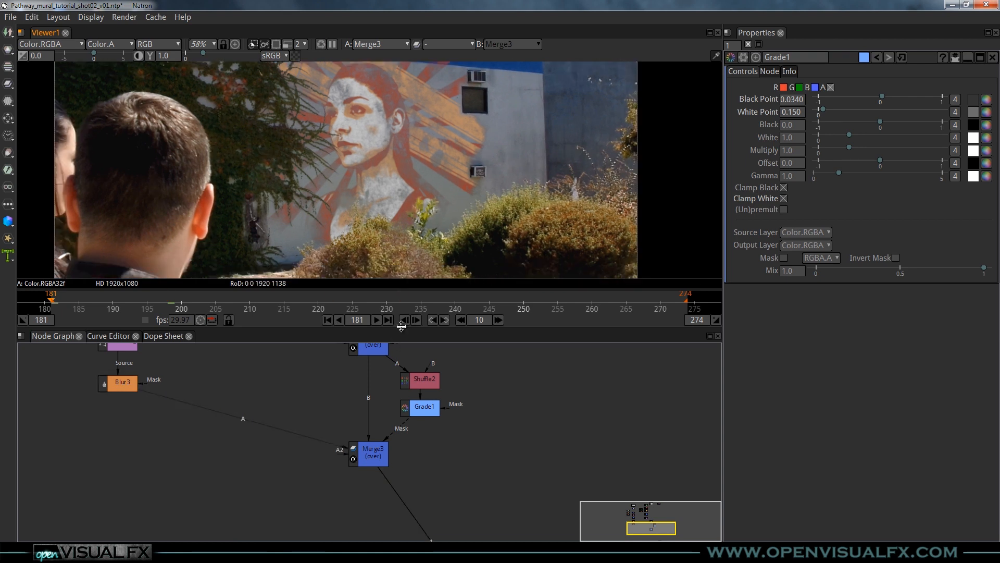
left_click(377, 320)
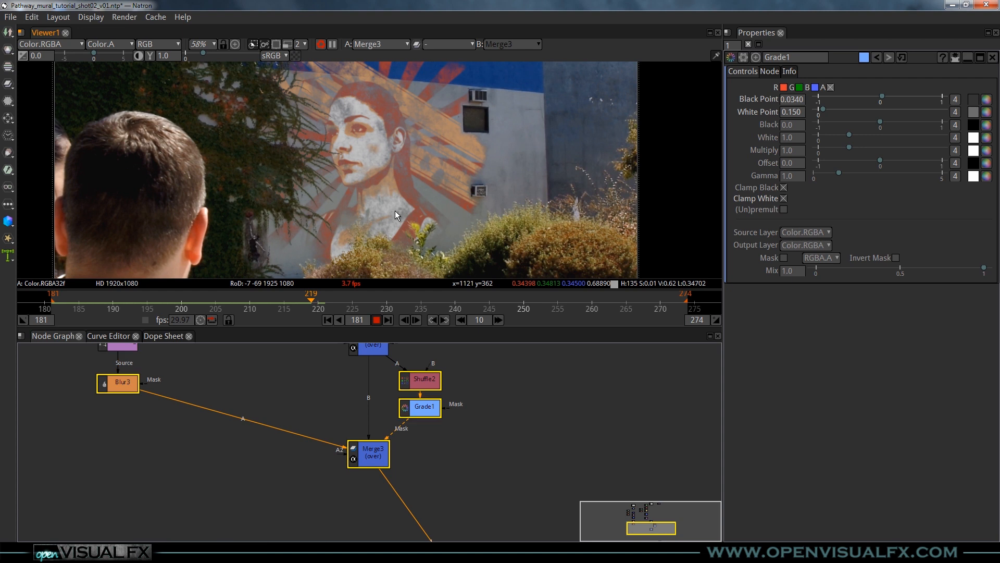
scroll(395, 193, "down", 3)
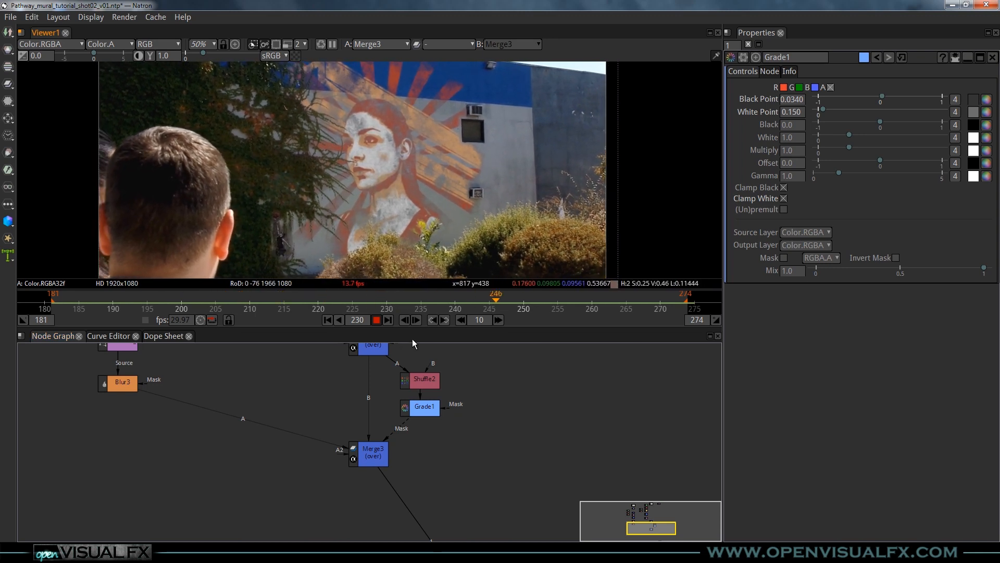
left_click(375, 318)
Review the settings of Merge3, Grade1 and Blur3, including their Mix values, against the mural in the composite
left_click(379, 456)
left_click(793, 217)
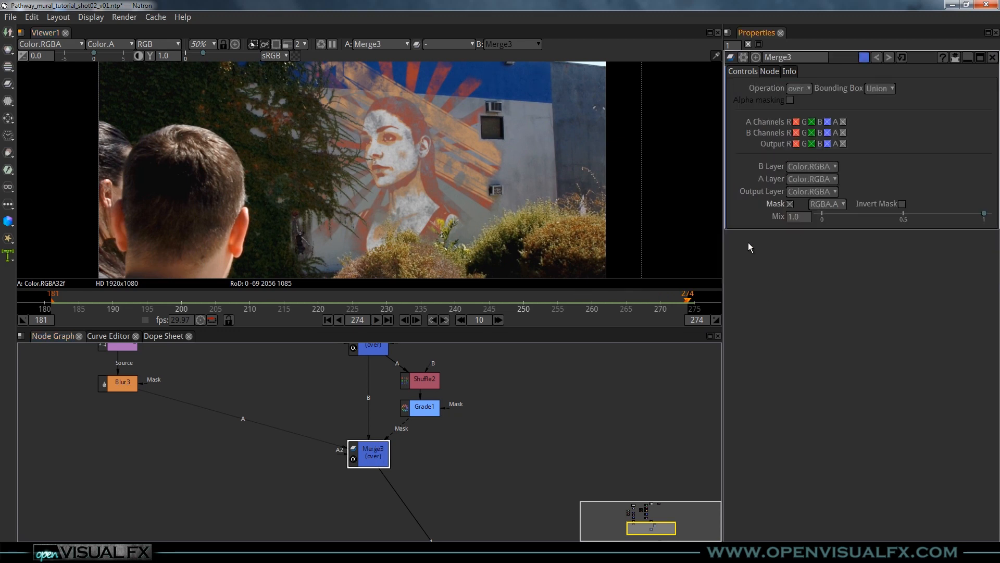
left_click(420, 410)
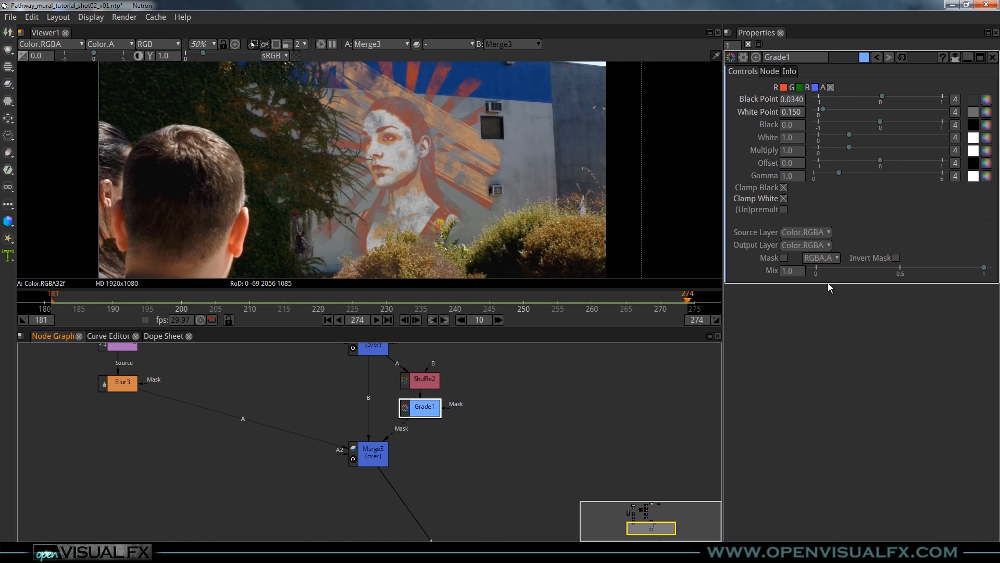
middle_click_drag(382, 413, 448, 474)
left_click(185, 449)
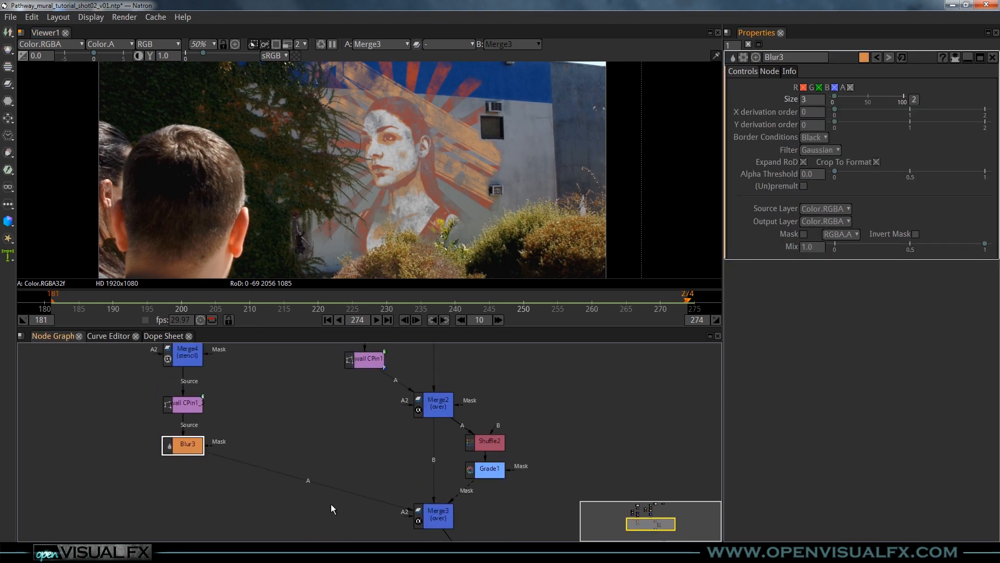
middle_click_drag(339, 486, 295, 434)
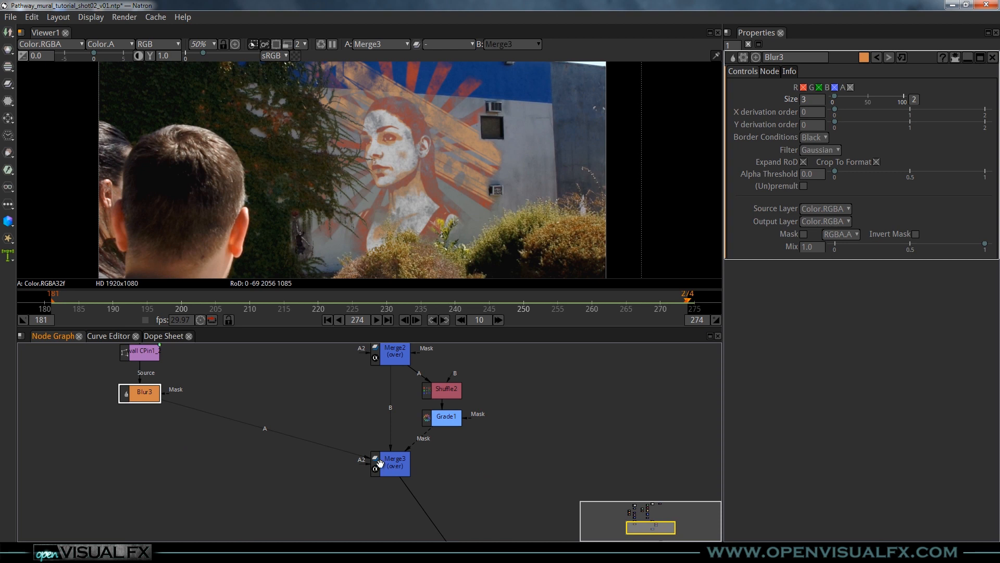
left_click(393, 466)
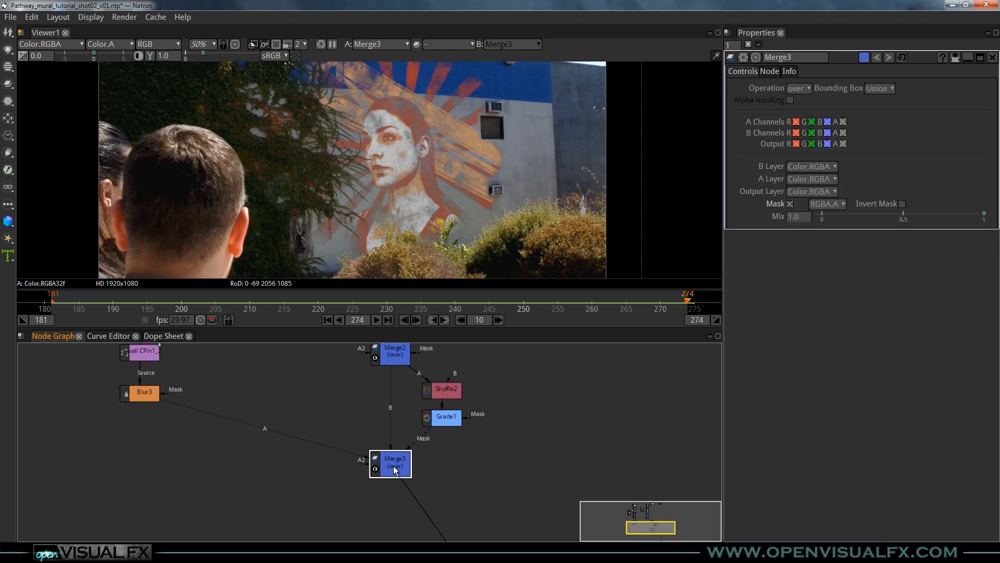
left_click(135, 391)
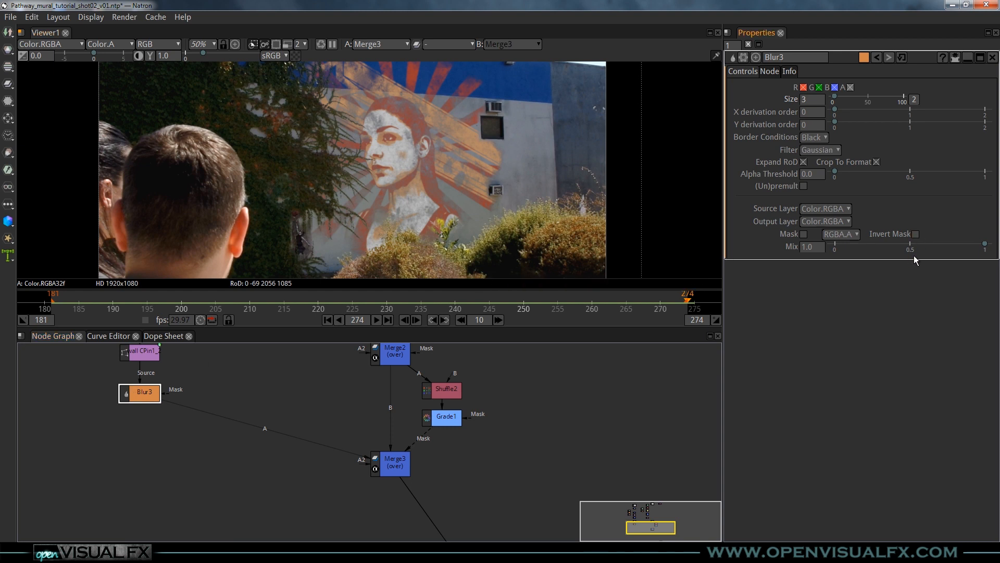
scroll(432, 169, "up", 5)
double_click(809, 247)
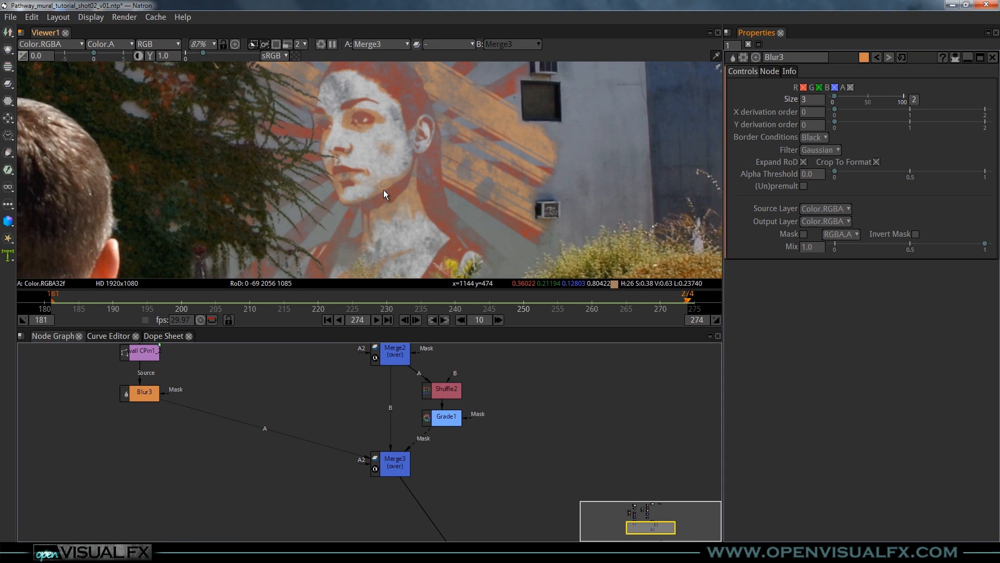
Reduce Merge3's Mix to fade the mural into the wall, trying about 0.66 before setting it to .75
left_click(391, 465)
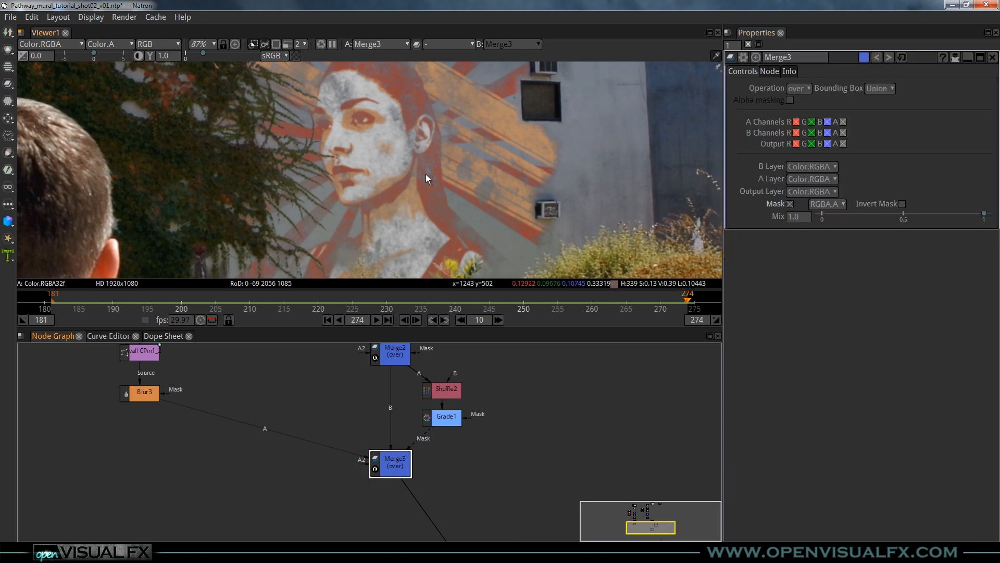
scroll(425, 177, "down", 5)
left_click(395, 466)
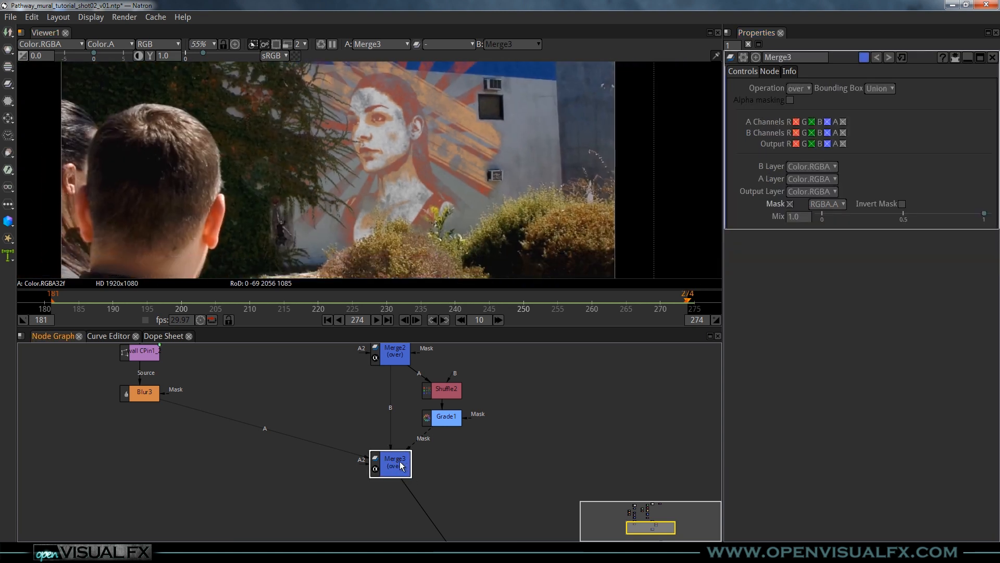
left_click_drag(982, 214, 931, 216)
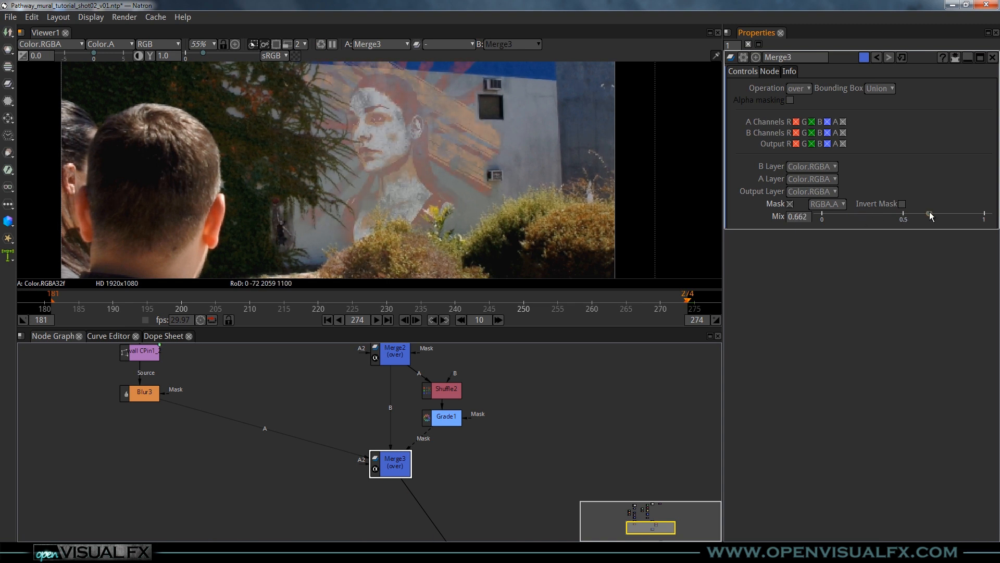
left_click(799, 218)
type(".")
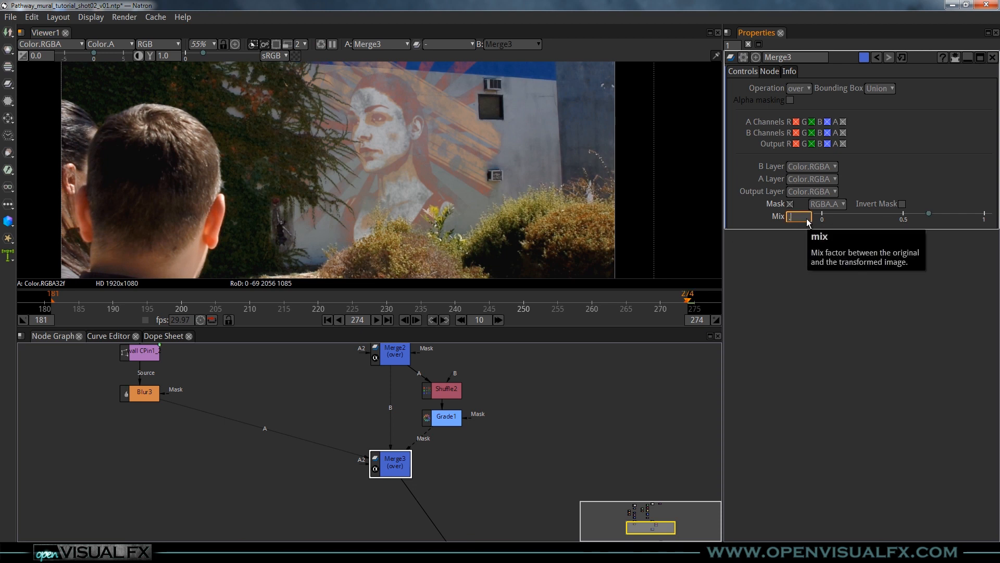
type("75")
Examine the faded mural up close across the blue band, the face and the overlapping ivy
middle_click_drag(462, 145, 446, 203)
scroll(436, 187, "down", 1)
scroll(394, 151, "up", 3)
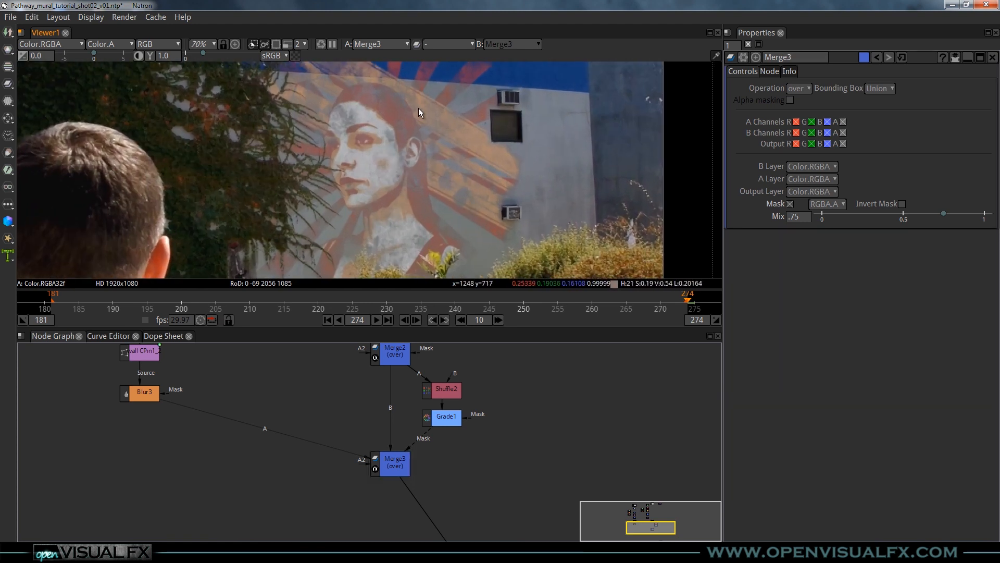
middle_click_drag(418, 115, 405, 184)
scroll(390, 166, "up", 5)
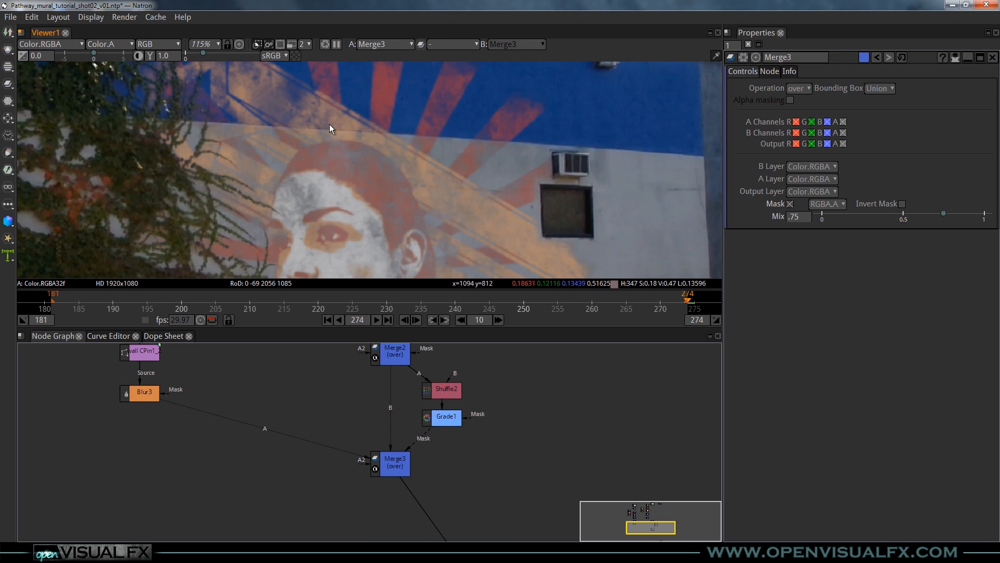
scroll(347, 146, "down", 7)
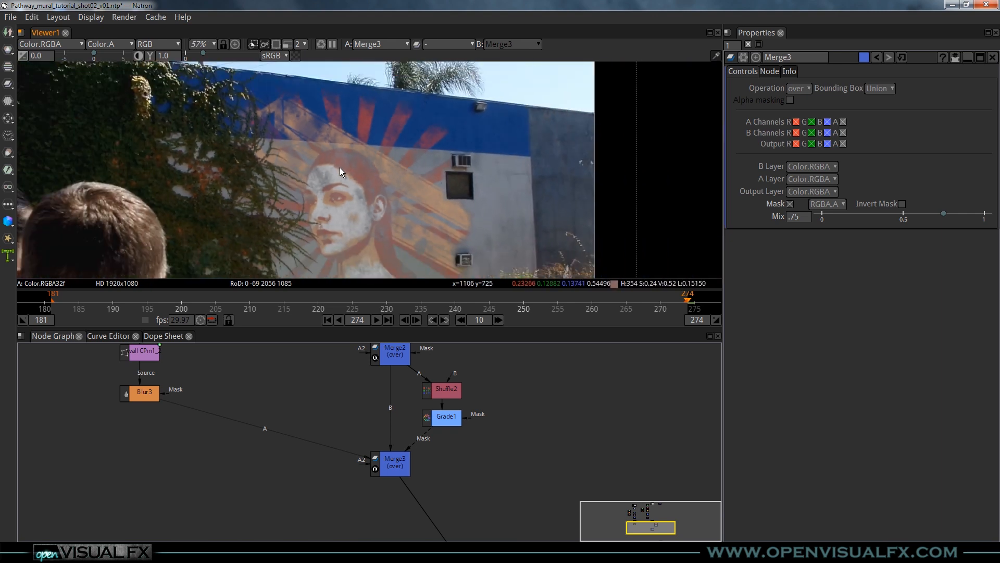
mouse_move(373, 174)
middle_mouse_down()
mouse_move(372, 198)
mouse_move(372, 175)
middle_mouse_up()
scroll(349, 166, "up", 14)
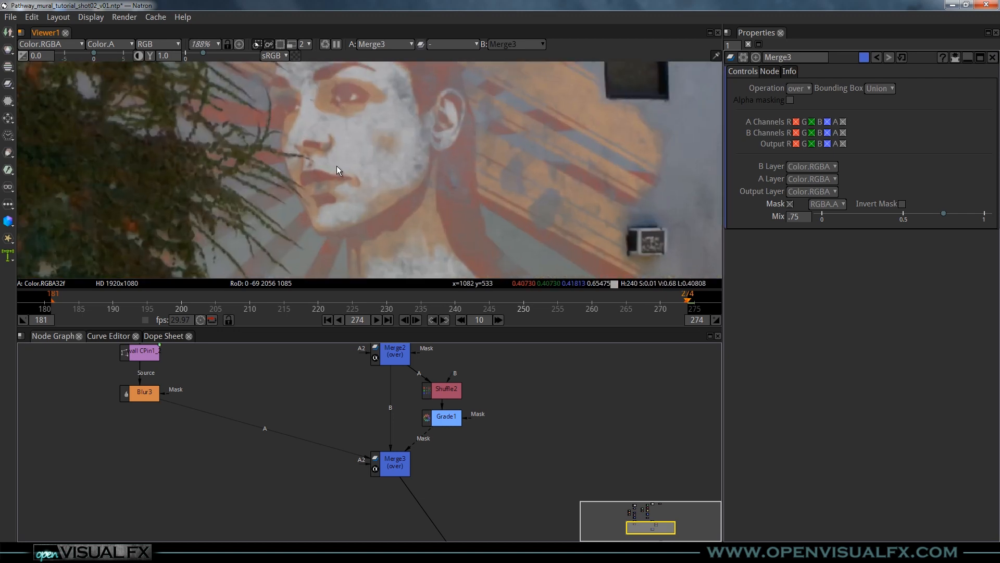
scroll(293, 162, "down", 2)
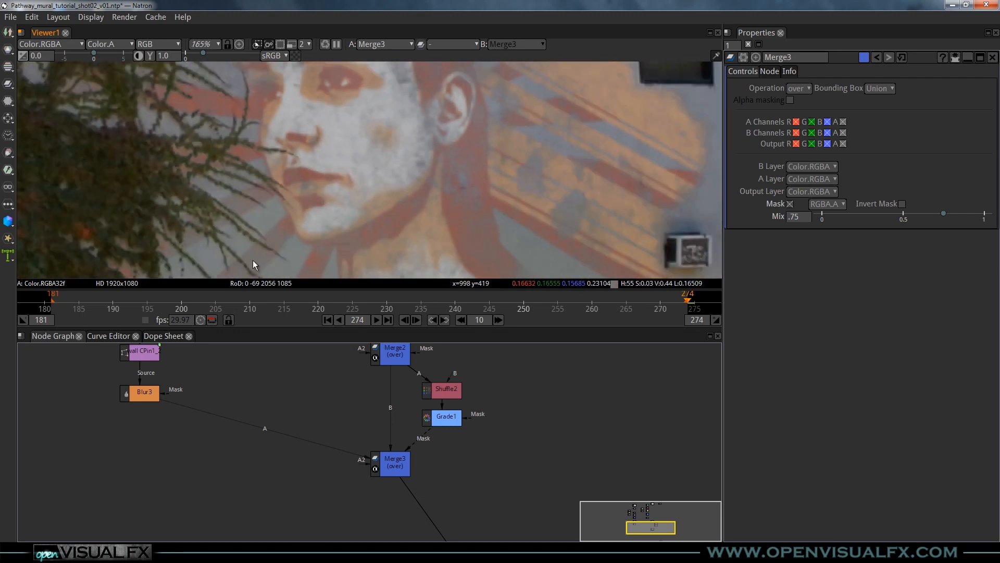
Try a Size of 2 on Blur3 and check the mural's sharpness around the face and ivy
left_click(145, 396)
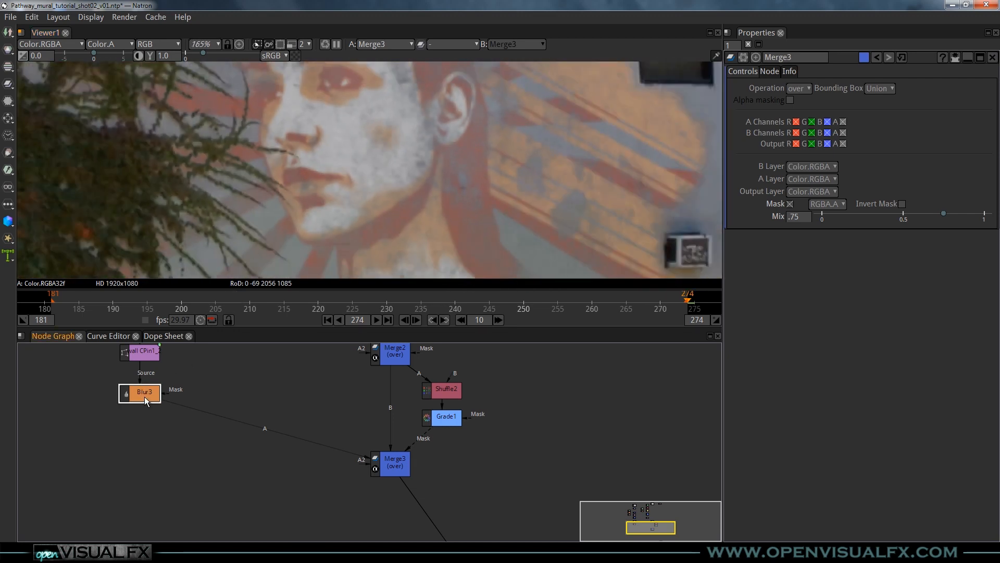
key("d")
double_click(145, 395)
left_click(814, 101)
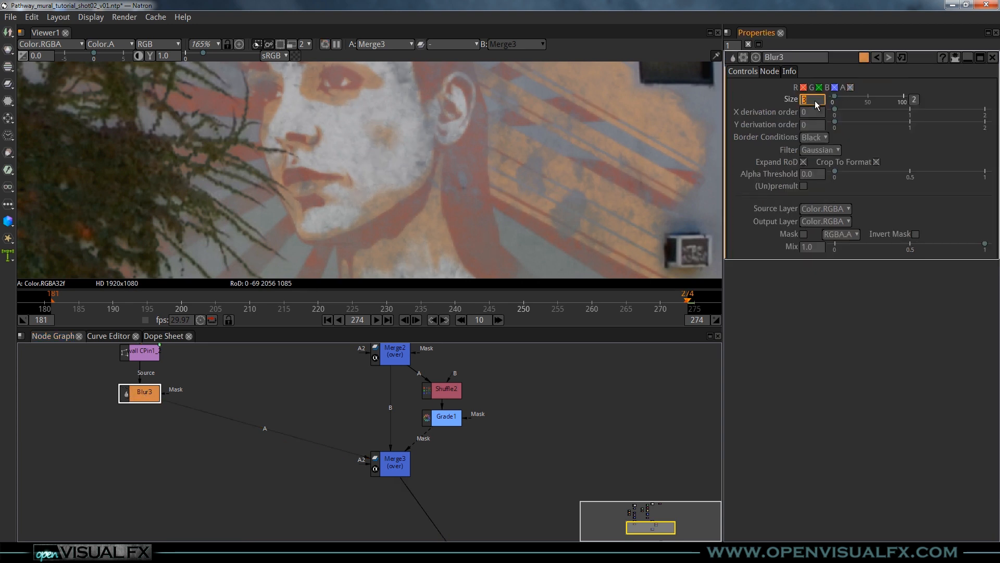
type("2")
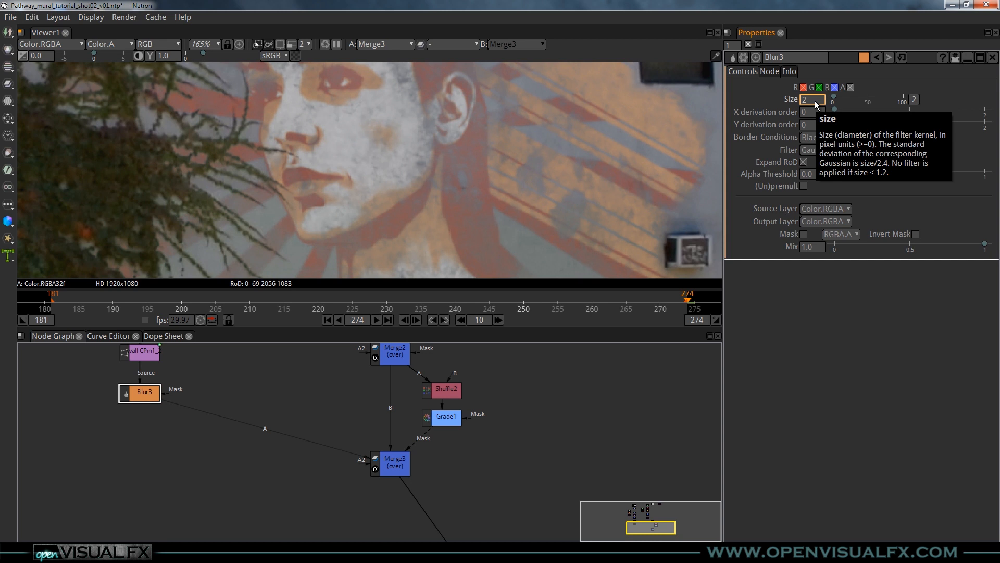
scroll(435, 172, "down", 2)
middle_click_drag(417, 202, 415, 185)
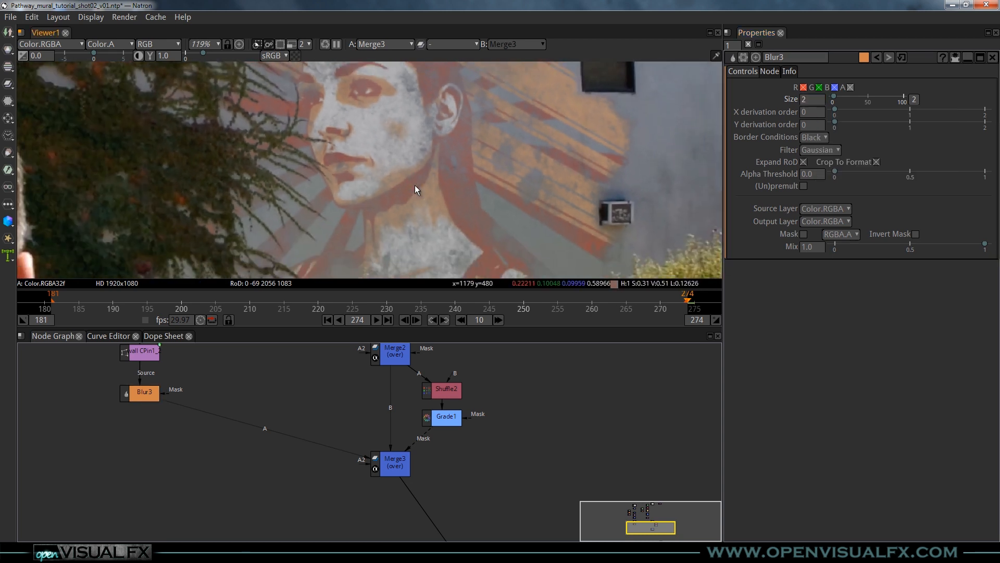
scroll(362, 158, "up", 2)
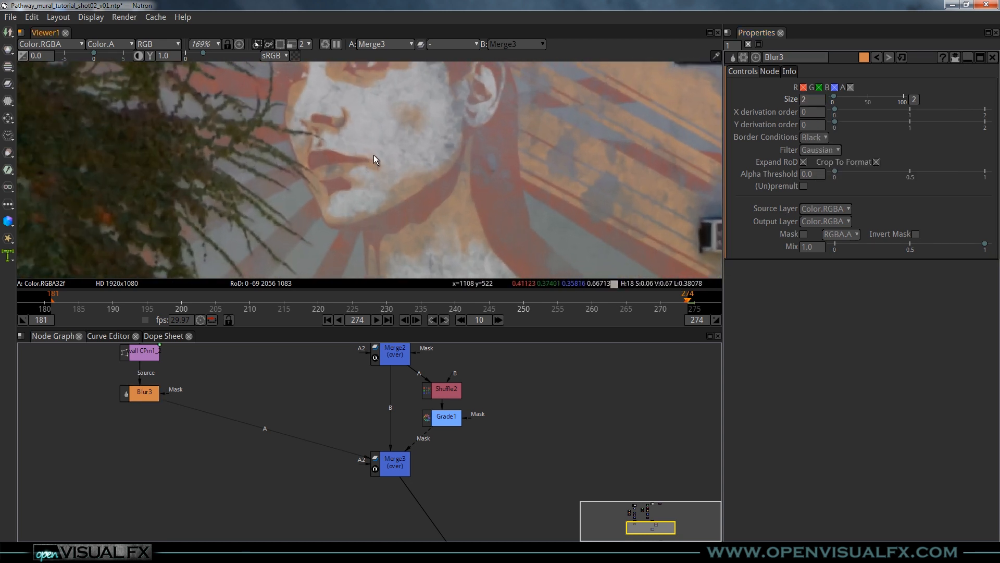
Soften the mural with Blur3, trying a Size of 2.6 before setting it to 2.8
double_click(822, 98)
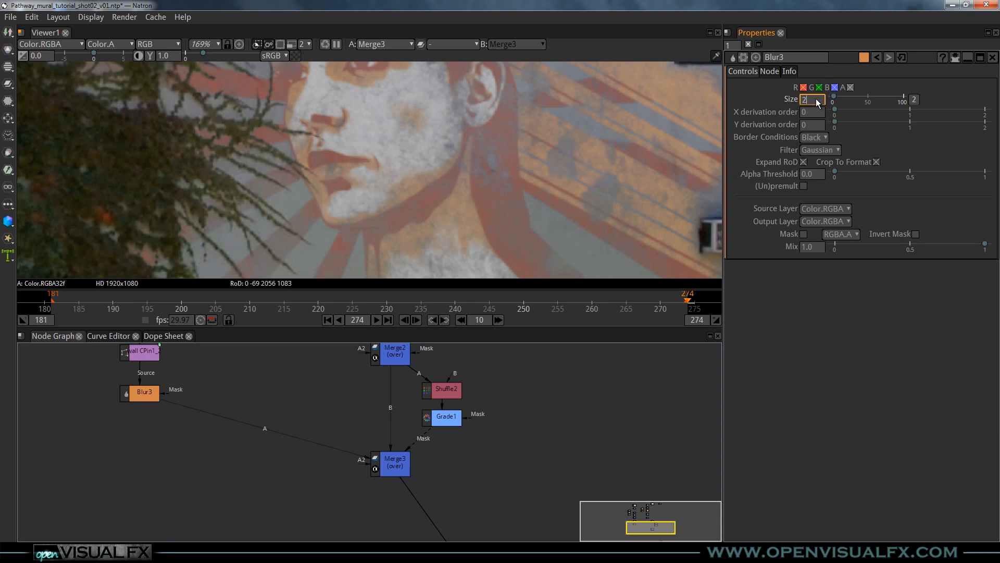
type("2.6")
key("Return")
type("2.8")
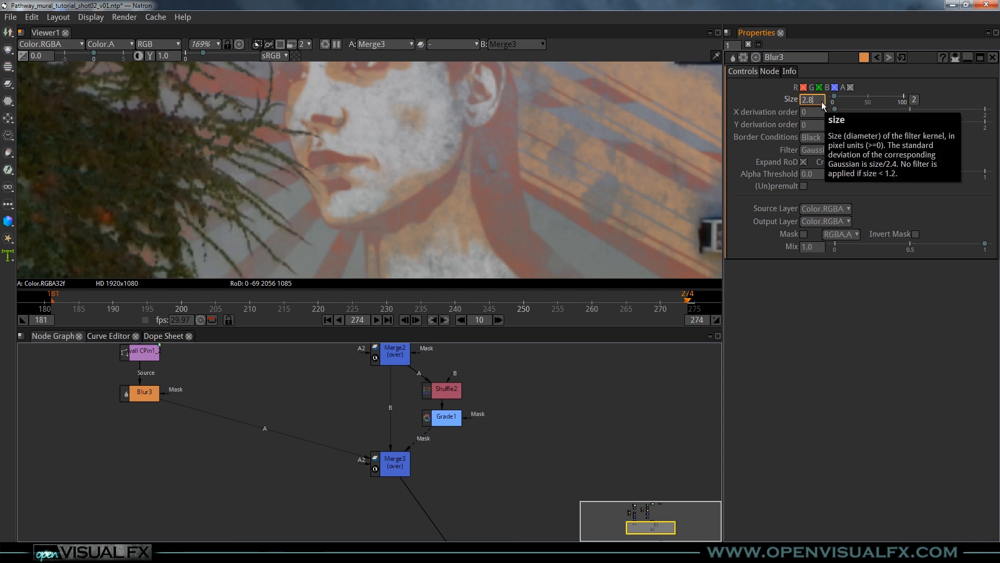
key("Return")
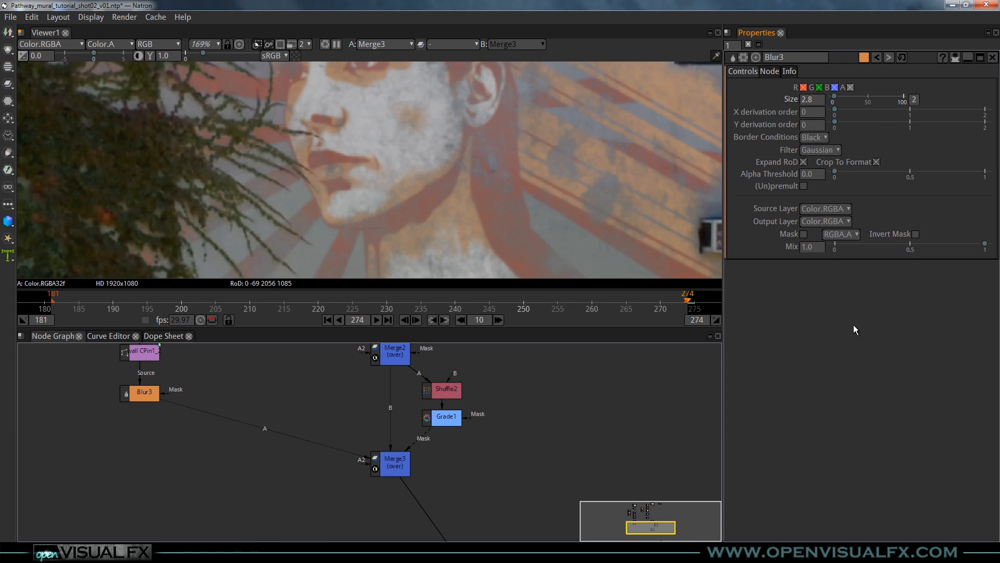
Inspect the softened mural's blend with the wall, first around the face and ivy and finally across the whole frame
scroll(292, 161, "down", 6)
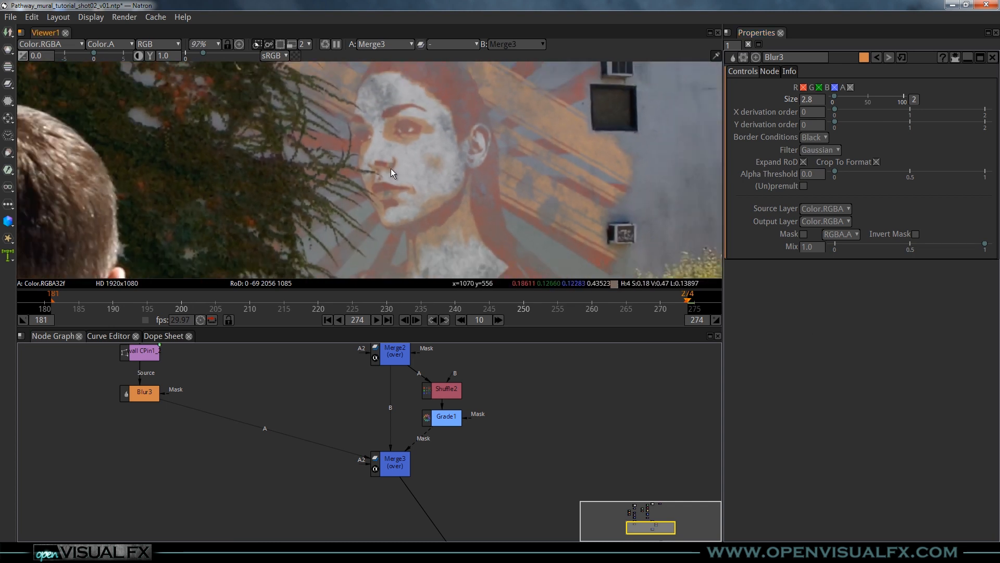
scroll(389, 170, "down", 5)
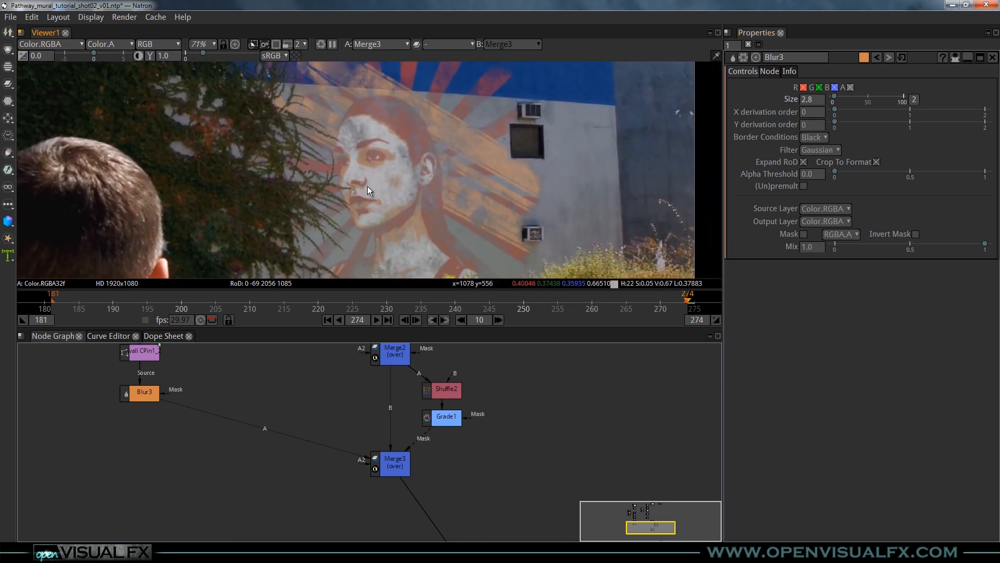
scroll(367, 186, "down", 2)
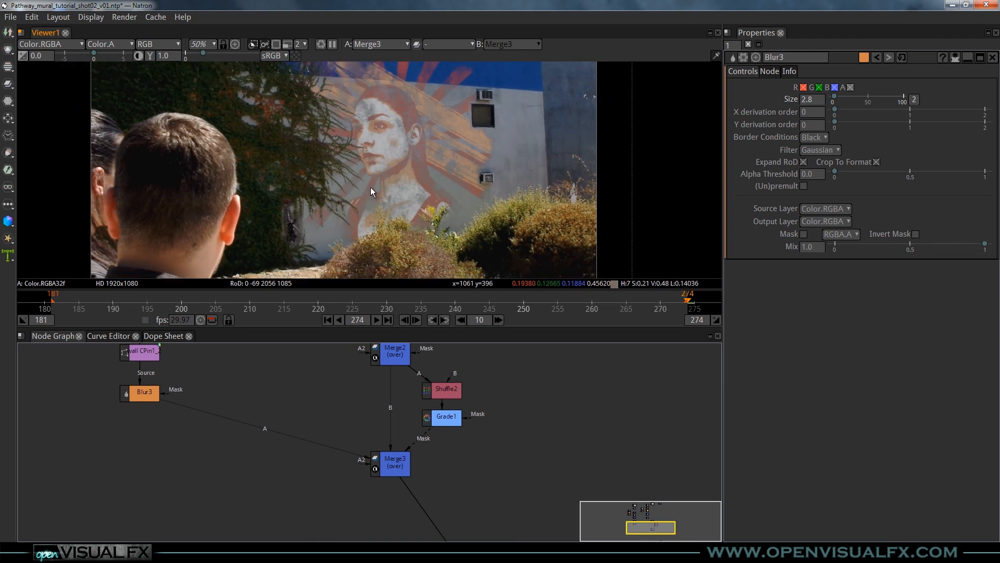
scroll(408, 147, "down", 2)
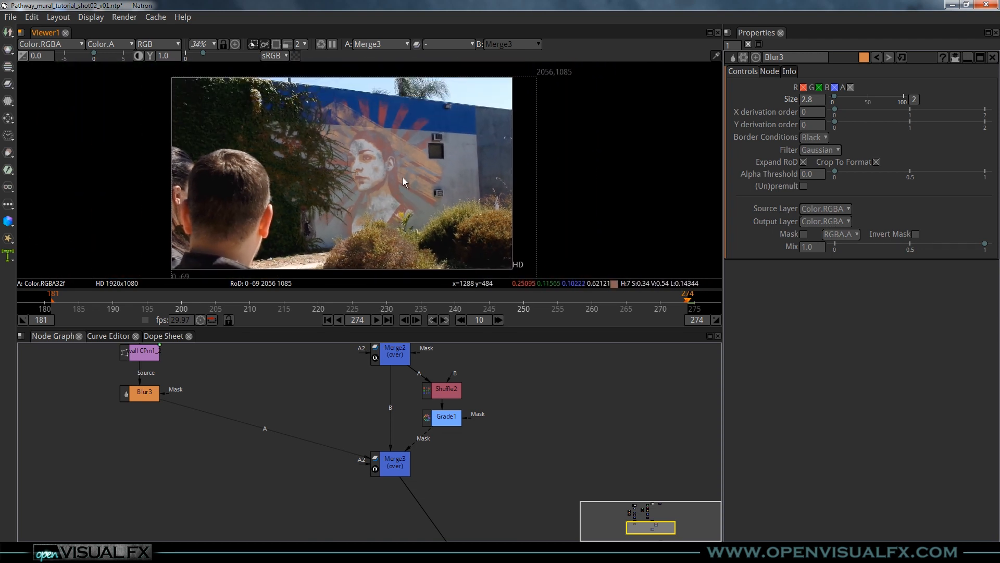
scroll(405, 176, "down", 1)
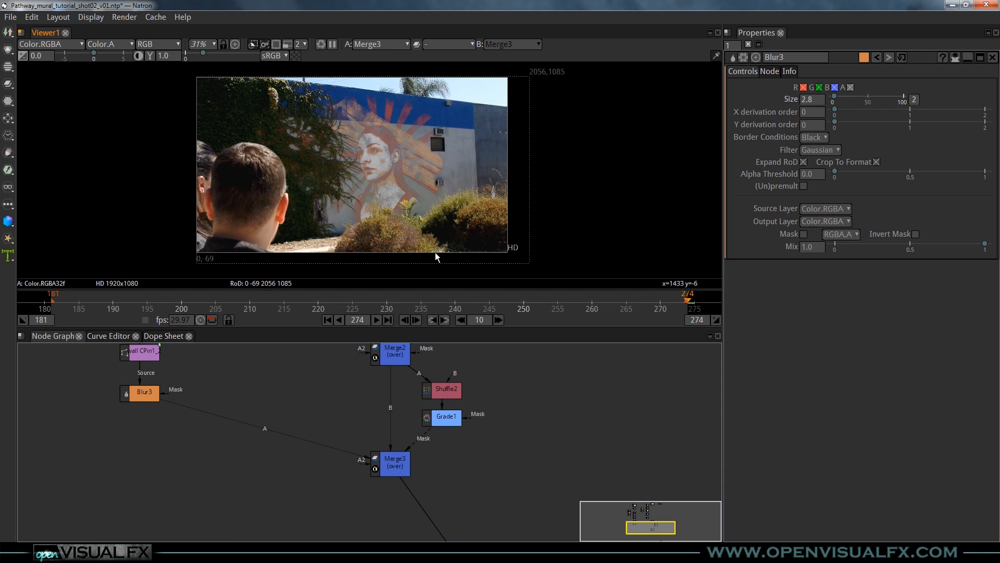
scroll(533, 91, "up", 1)
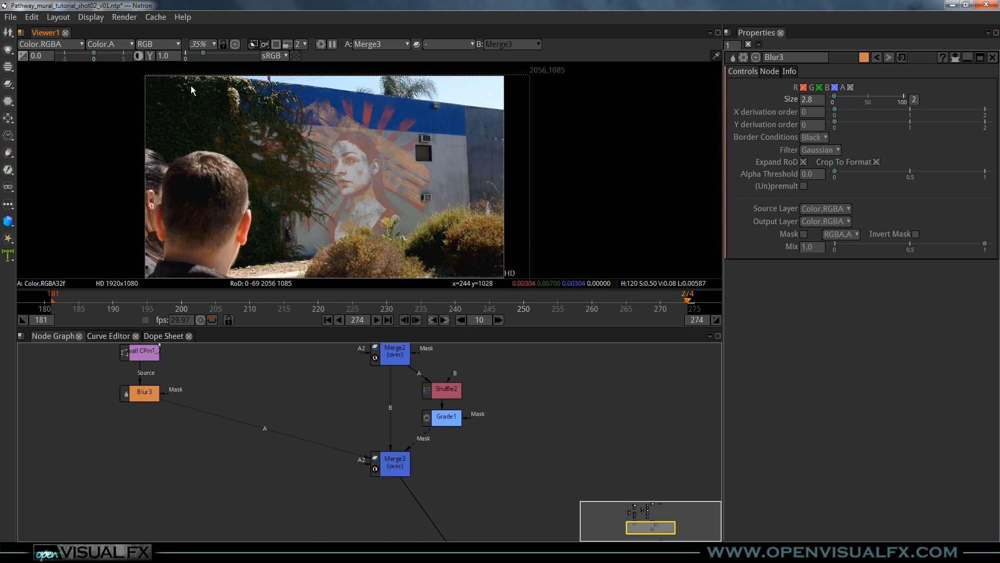
scroll(513, 138, "down", 1)
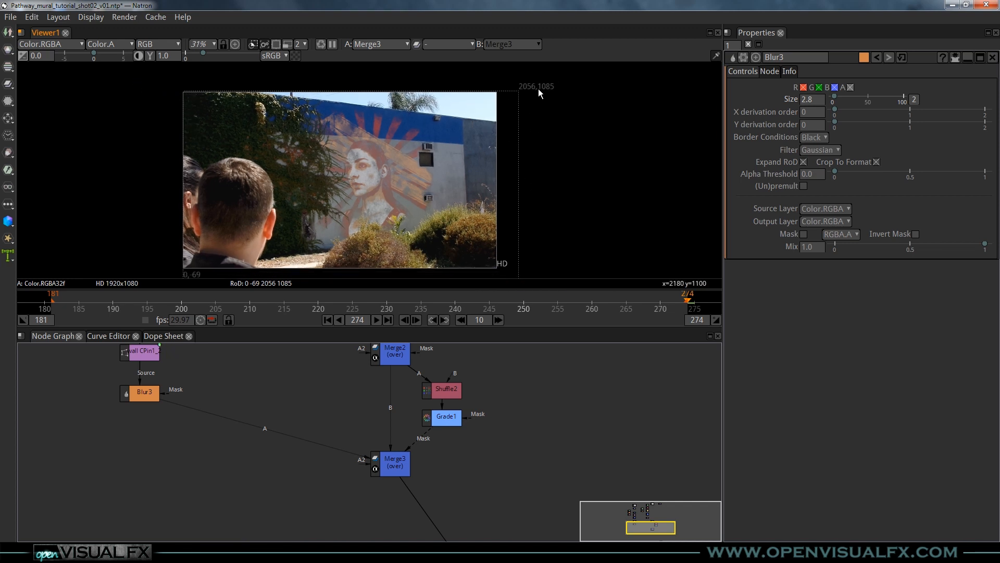
Follow the mural branch through the node graph and open the Merge2 node's settings
middle_click_drag(360, 208, 399, 186)
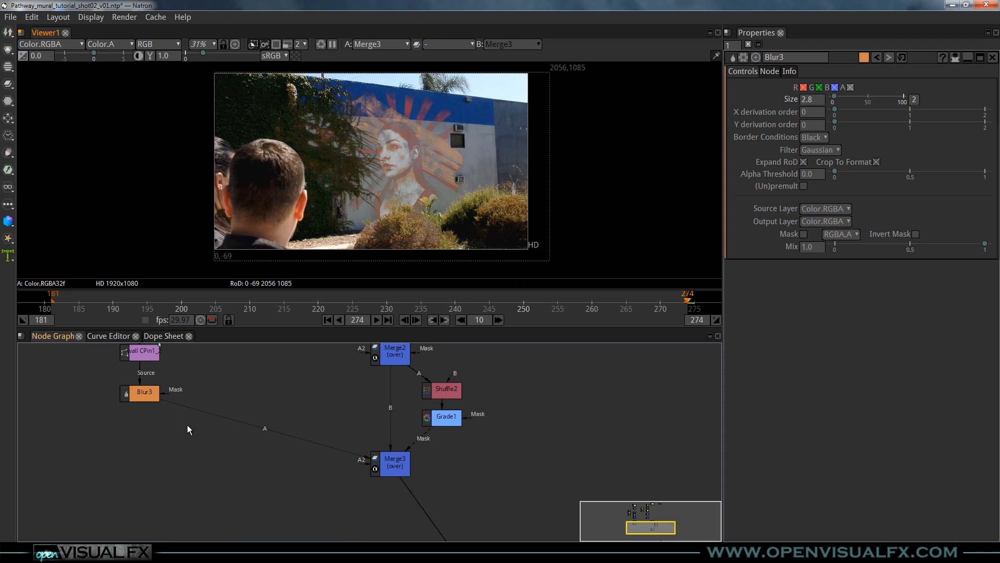
middle_click_drag(221, 383, 266, 452)
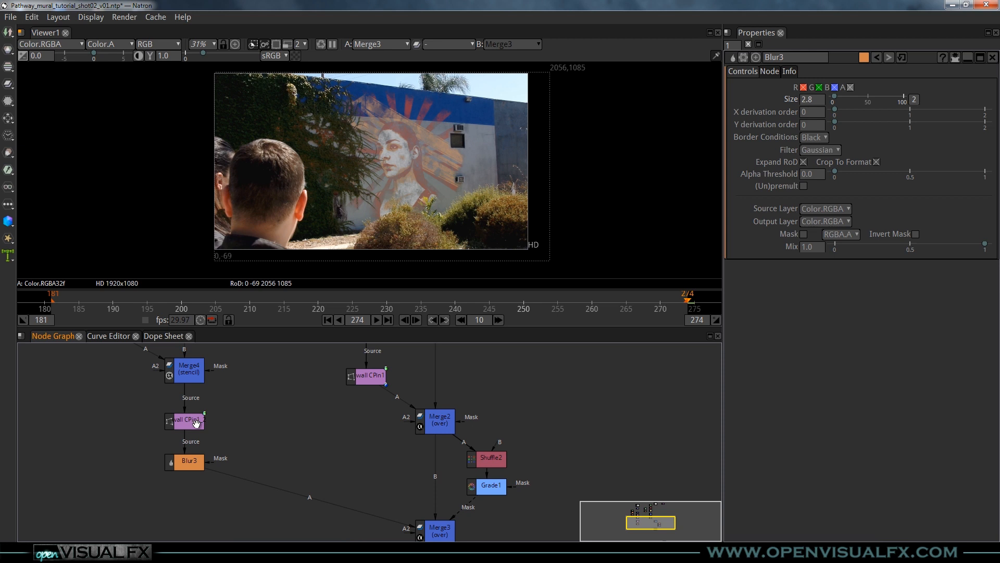
middle_click_drag(248, 408, 201, 404)
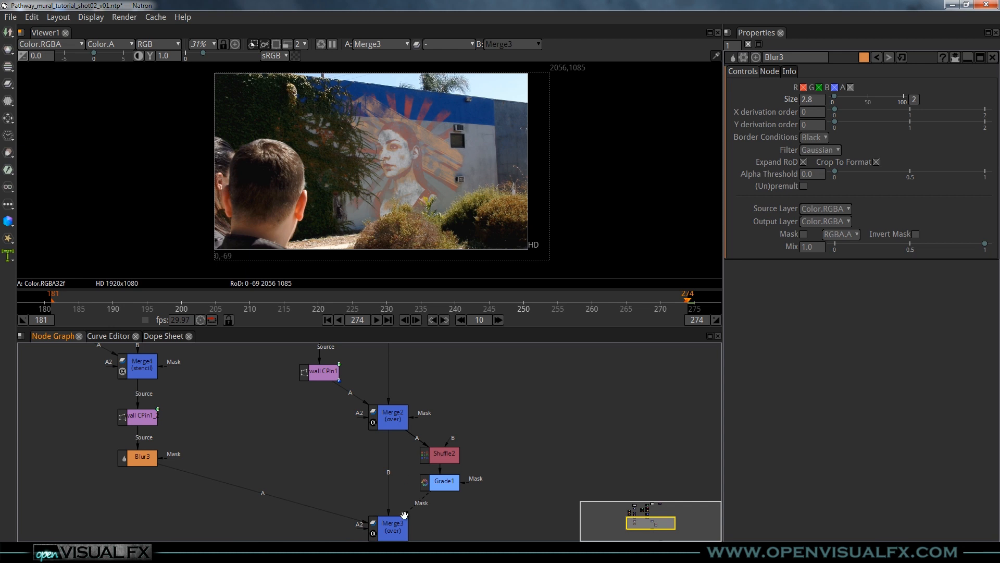
double_click(391, 420)
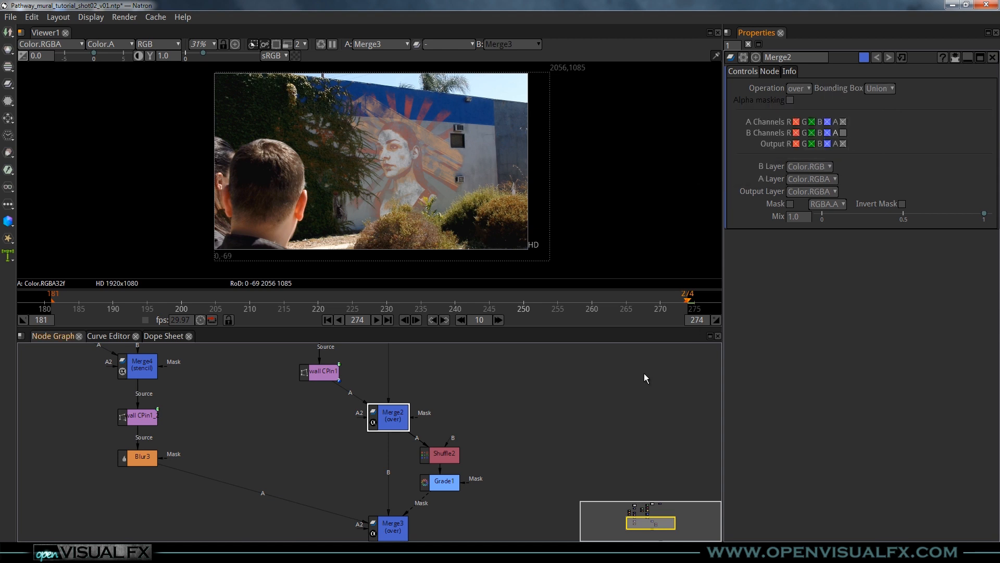
Open the Read1 footage node above Merge2 and check its output format and region of definition
scroll(419, 422, "down", 2)
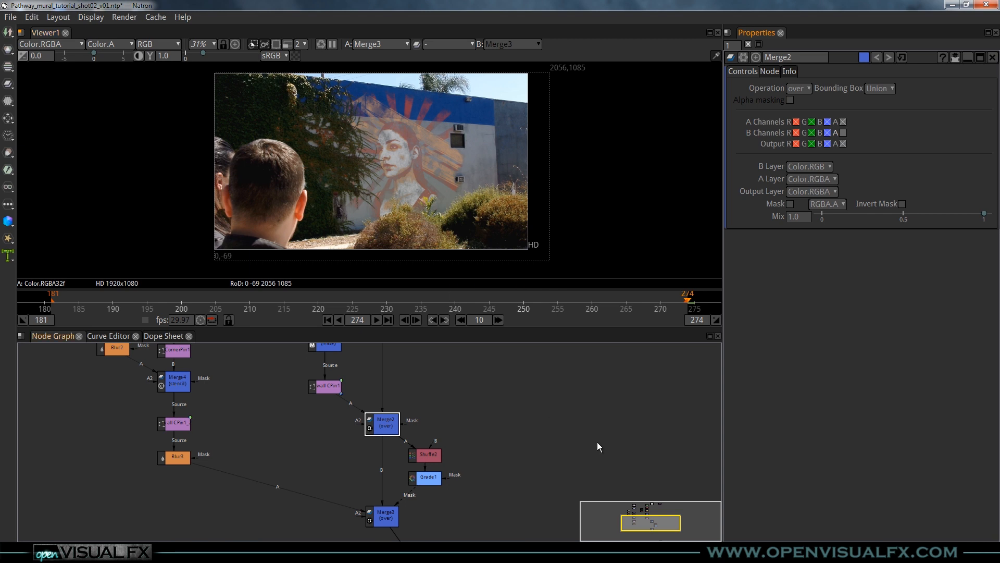
middle_click_drag(403, 396, 404, 485)
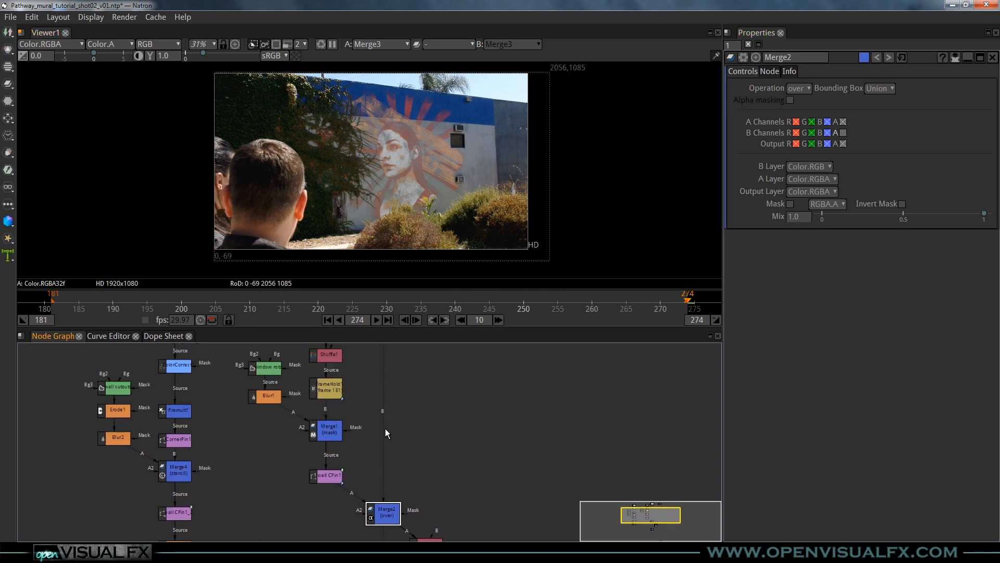
middle_click_drag(393, 388, 389, 499)
left_click(383, 422)
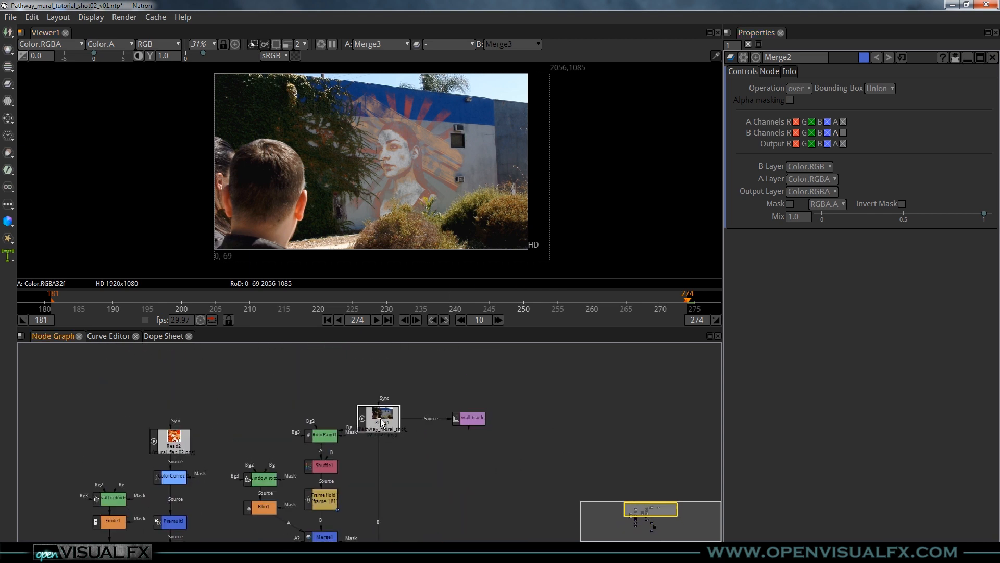
double_click(382, 418)
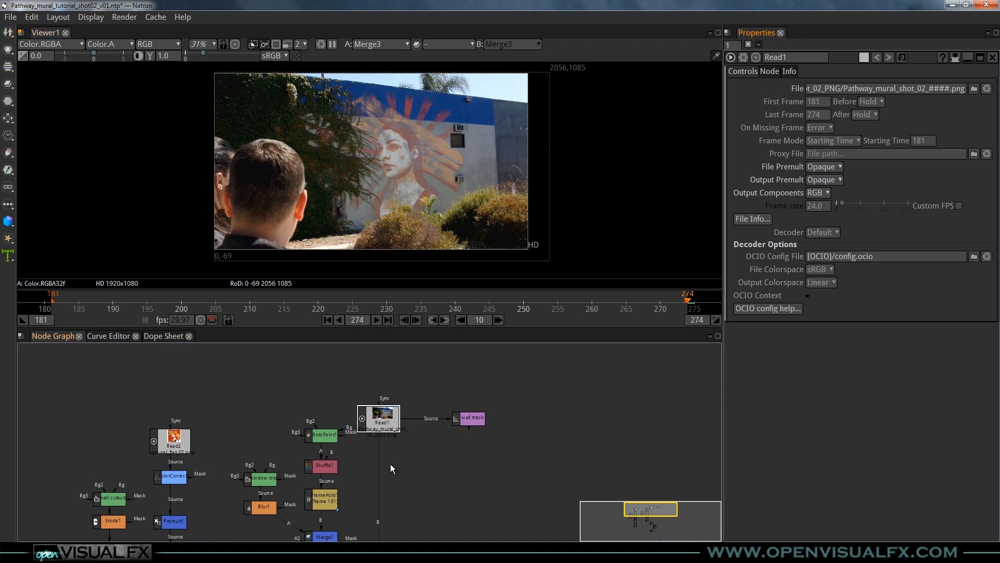
left_click(790, 72)
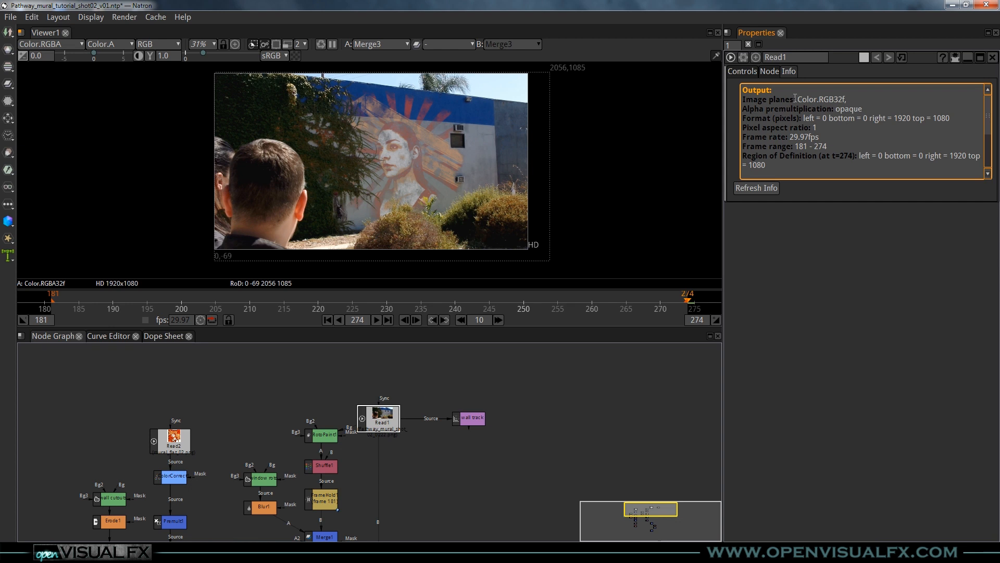
left_click(742, 72)
Set Merge2's Bounding Box to B
scroll(401, 492, "down", 5)
left_click(359, 448)
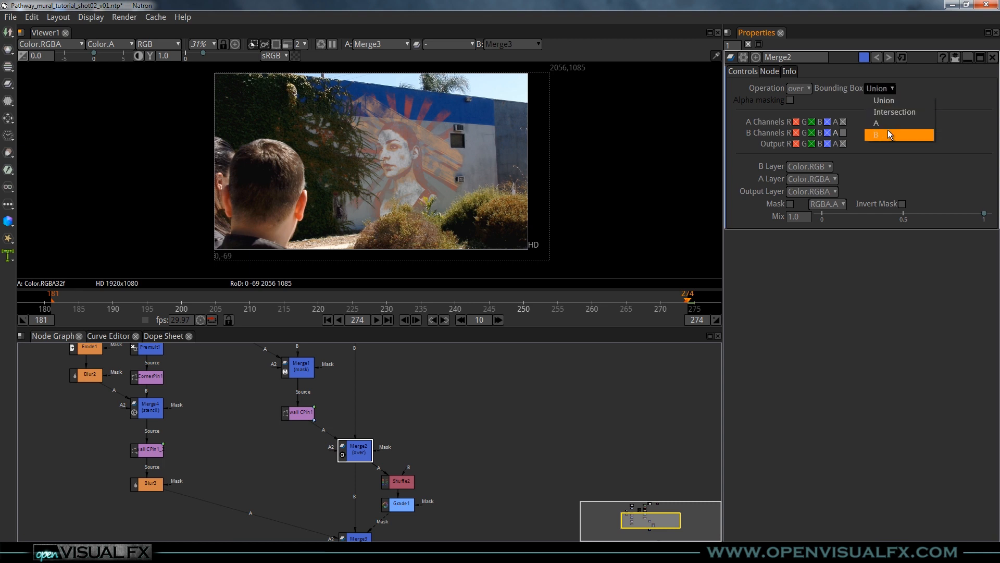
left_click(881, 134)
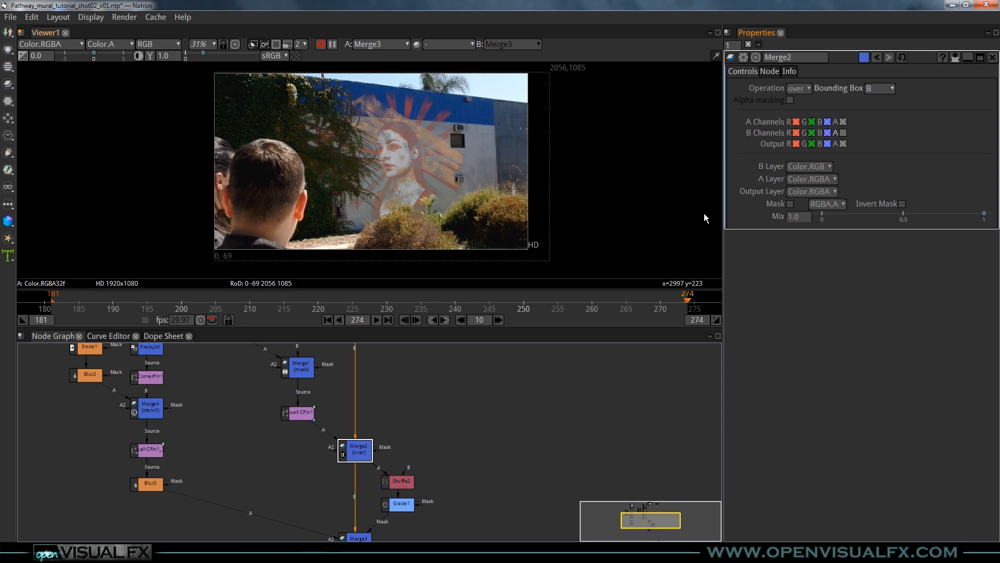
Set the Bounding Box of Merge3 to B and check the composite in the viewer
middle_click_drag(365, 520, 384, 461)
left_click(378, 488)
left_click(879, 88)
left_click(883, 132)
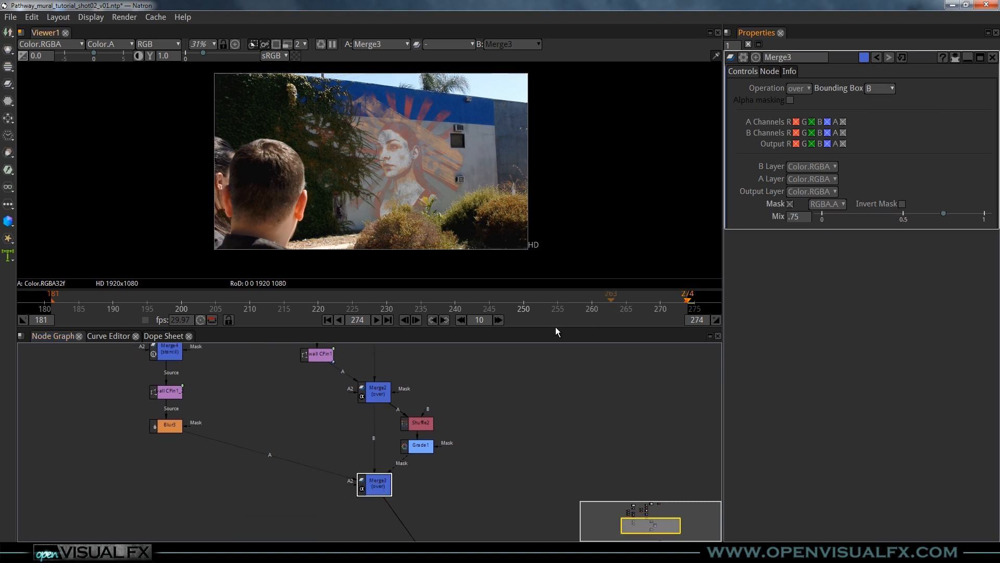
scroll(418, 180, "up", 1)
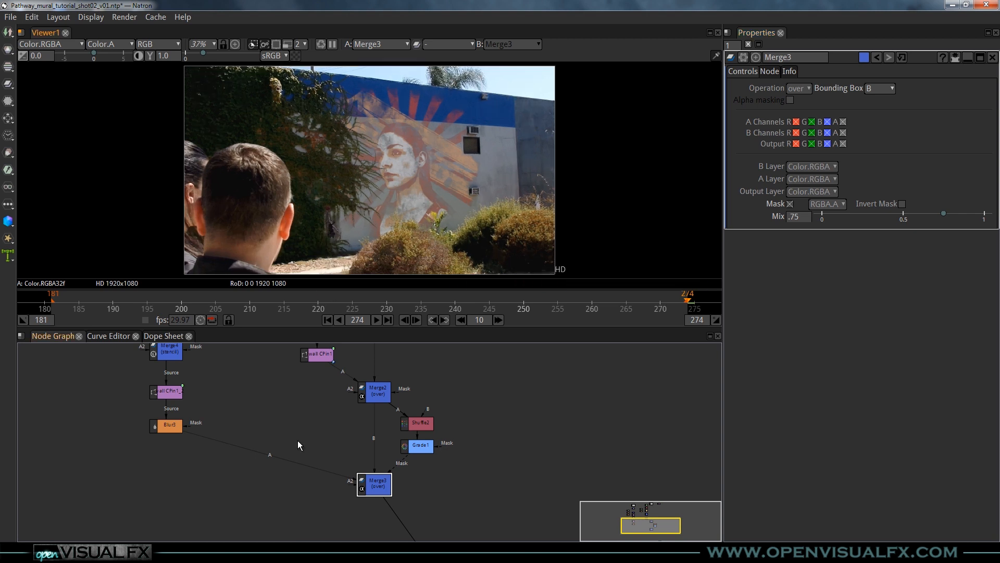